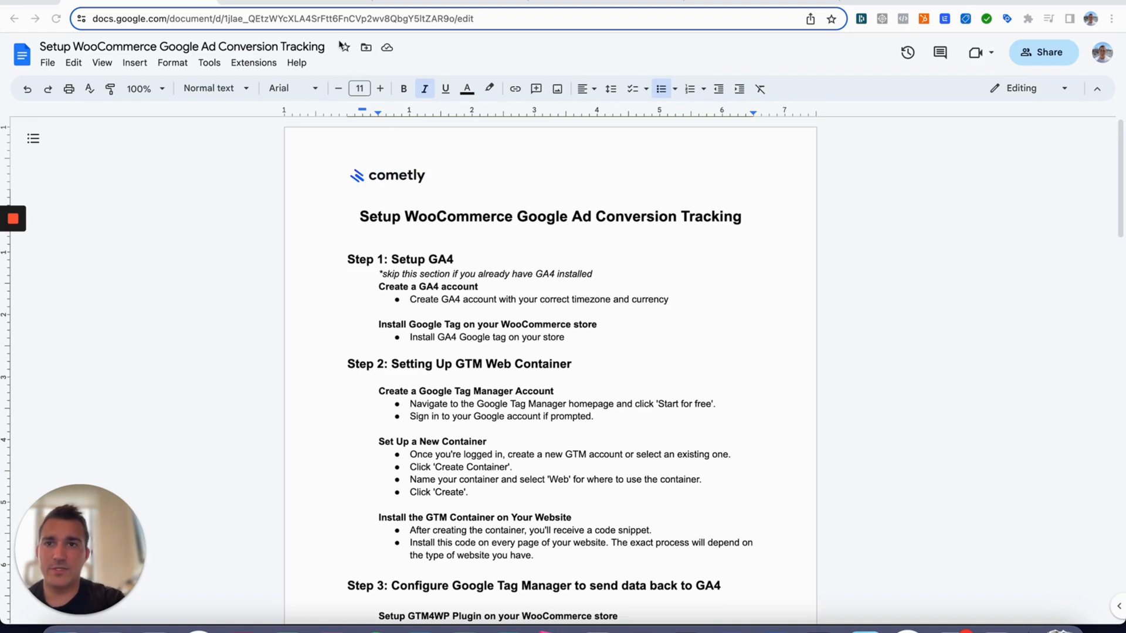
Step: Switch to the WordPress admin and open the settings page of the Integrate GA4 Google Analytics plugin
click(311, 3)
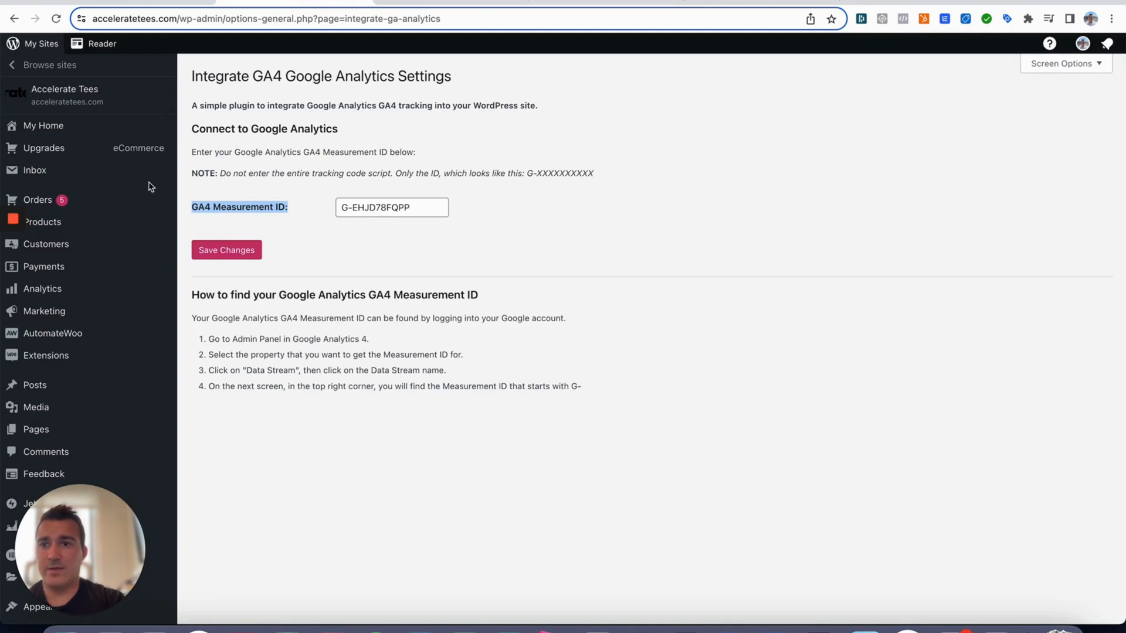
click(14, 18)
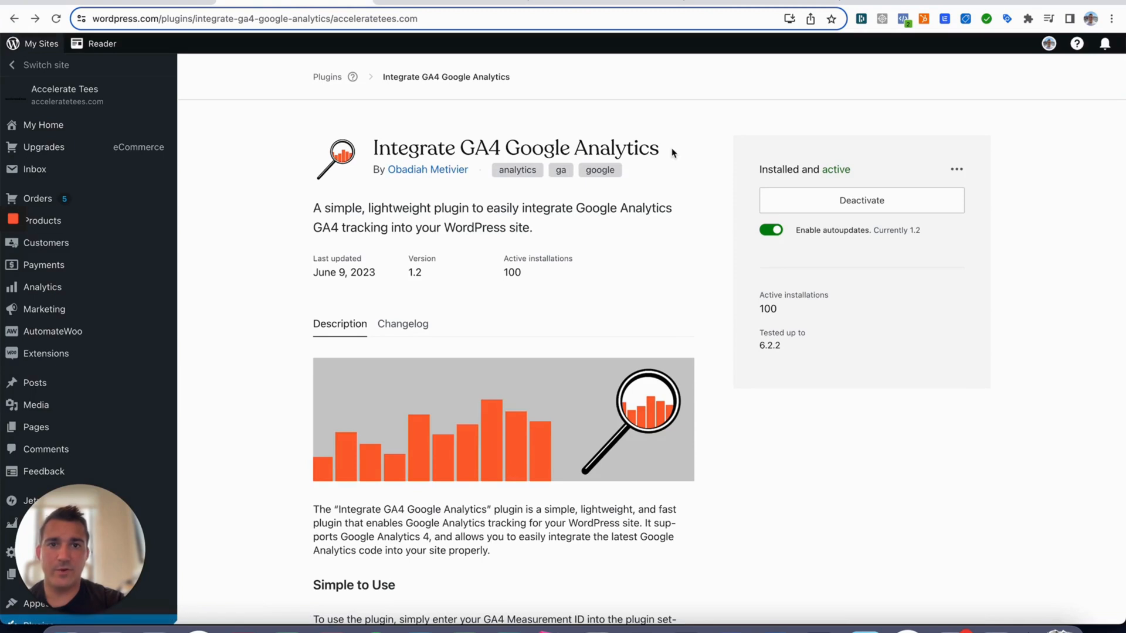
click(955, 173)
click(936, 205)
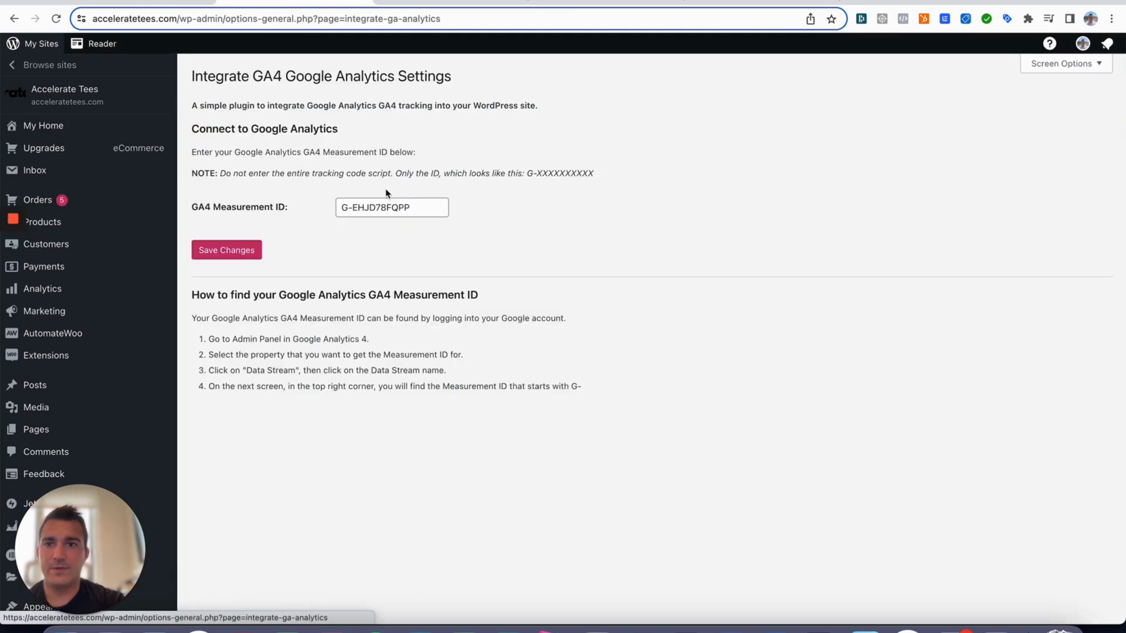
Step: Switch to Google Analytics, open the Accelerate Tees web data stream's details and copy its measurement ID
click(458, 10)
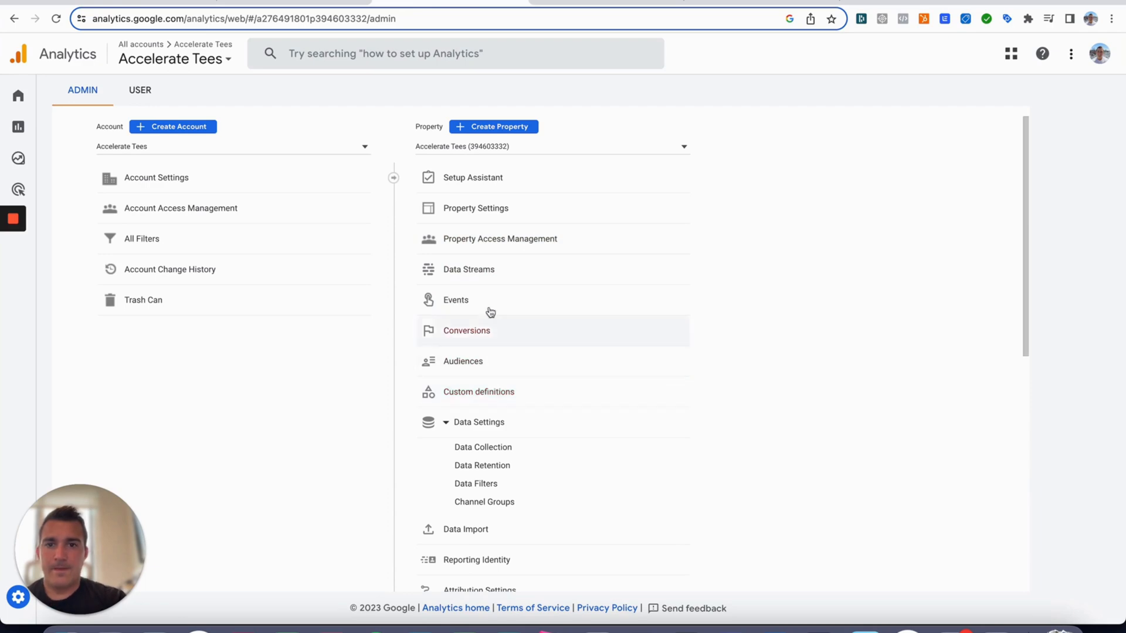
click(487, 269)
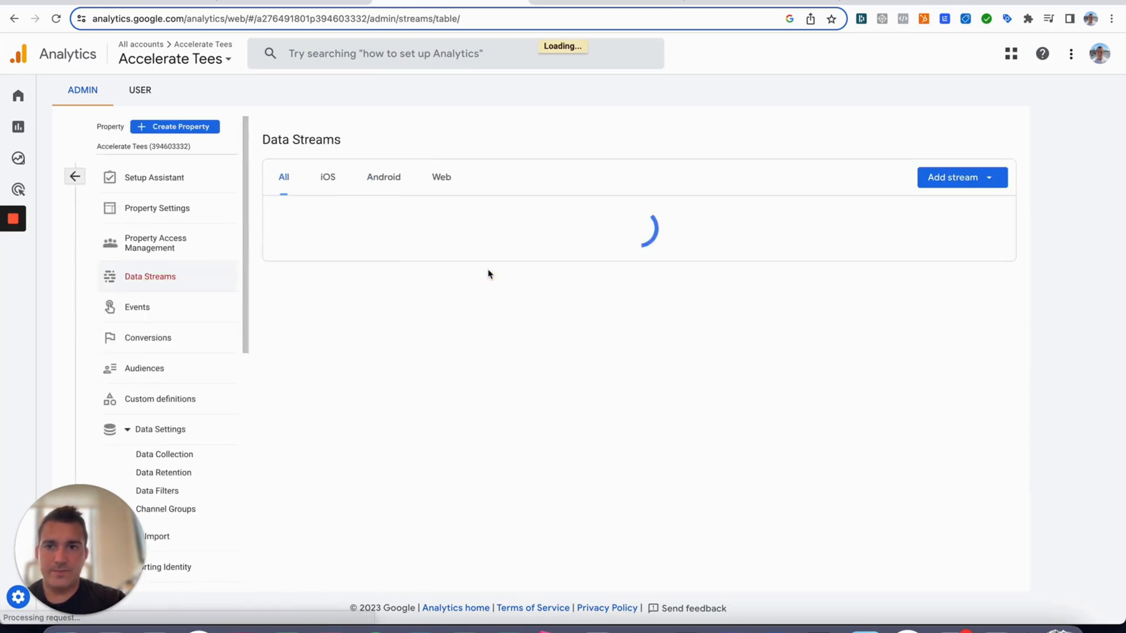
click(494, 223)
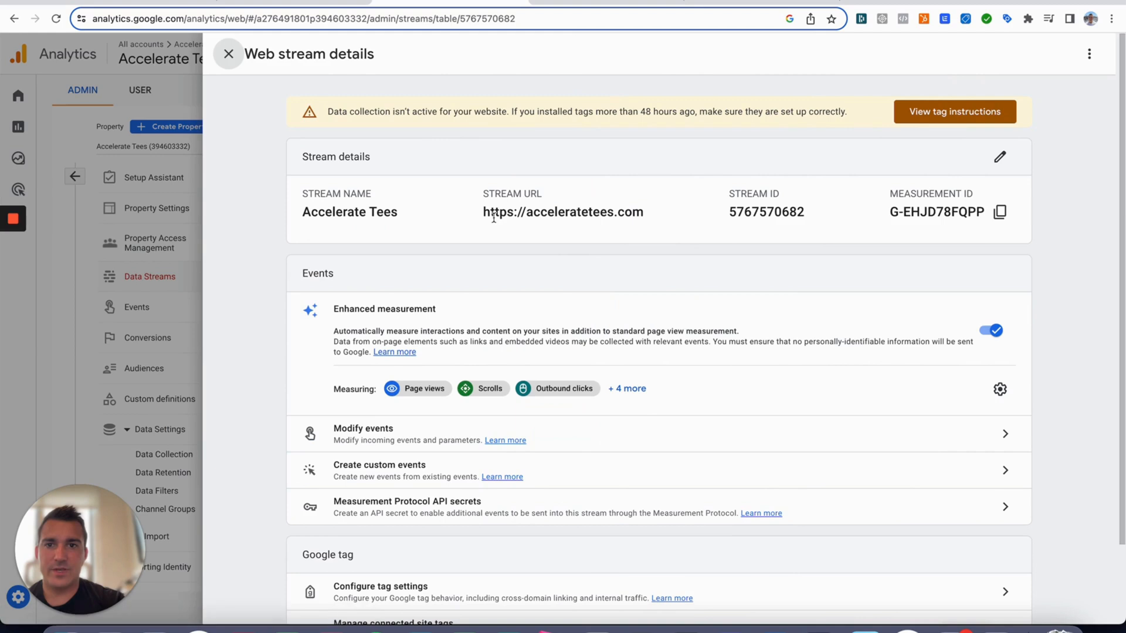
click(999, 213)
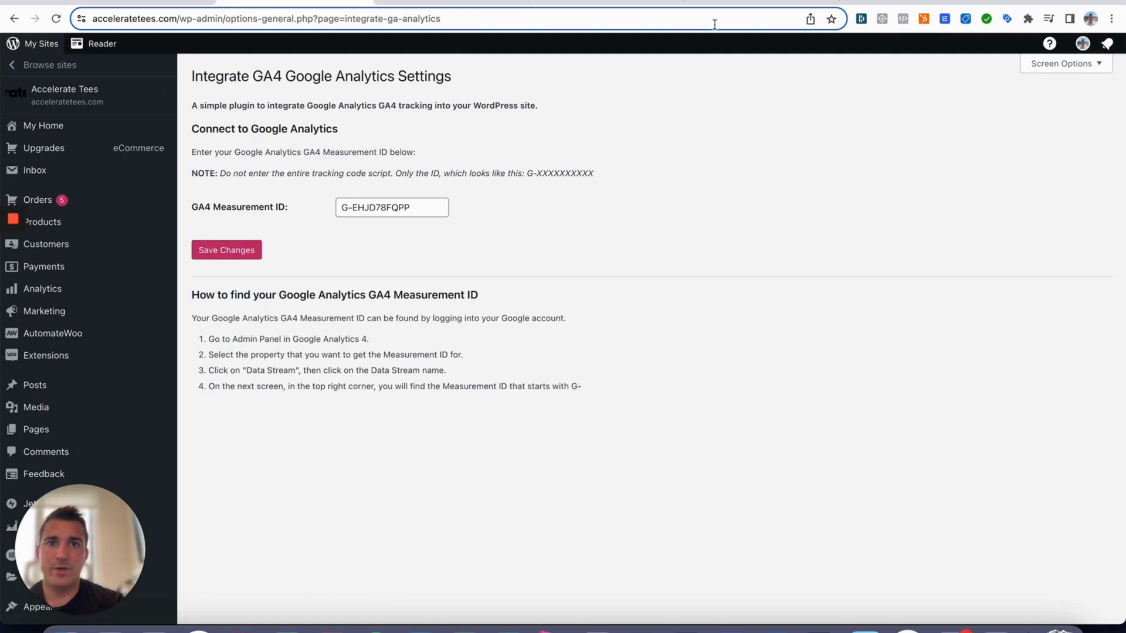
Step: Check Step 2 of the setup guide in Google Docs and open the container's installation code in Google Tag Manager
click(160, 2)
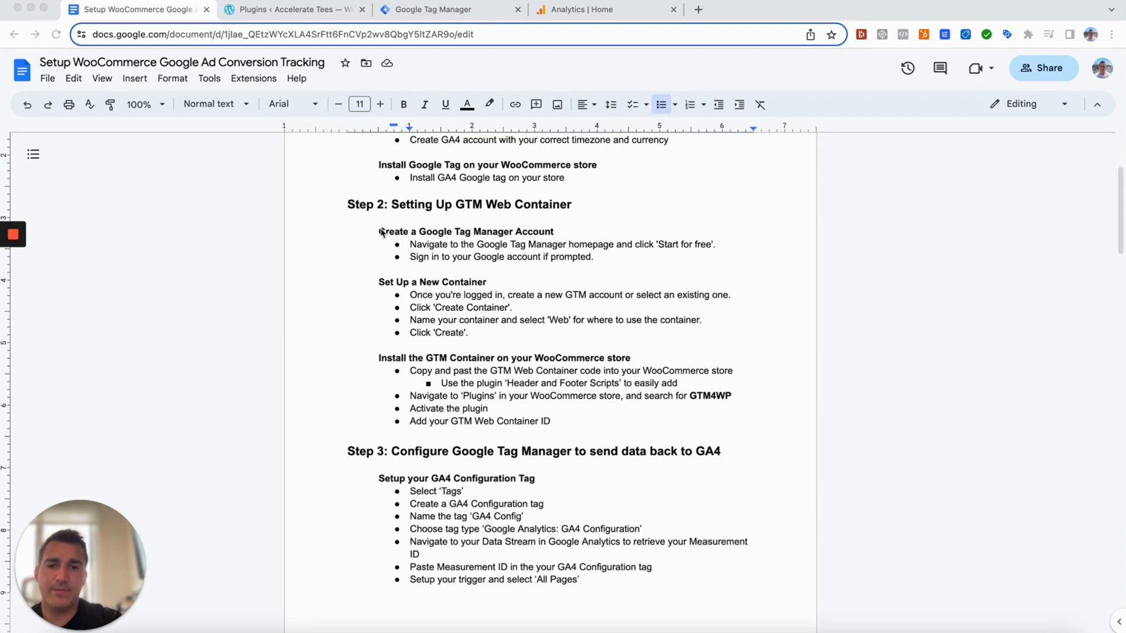
click(423, 10)
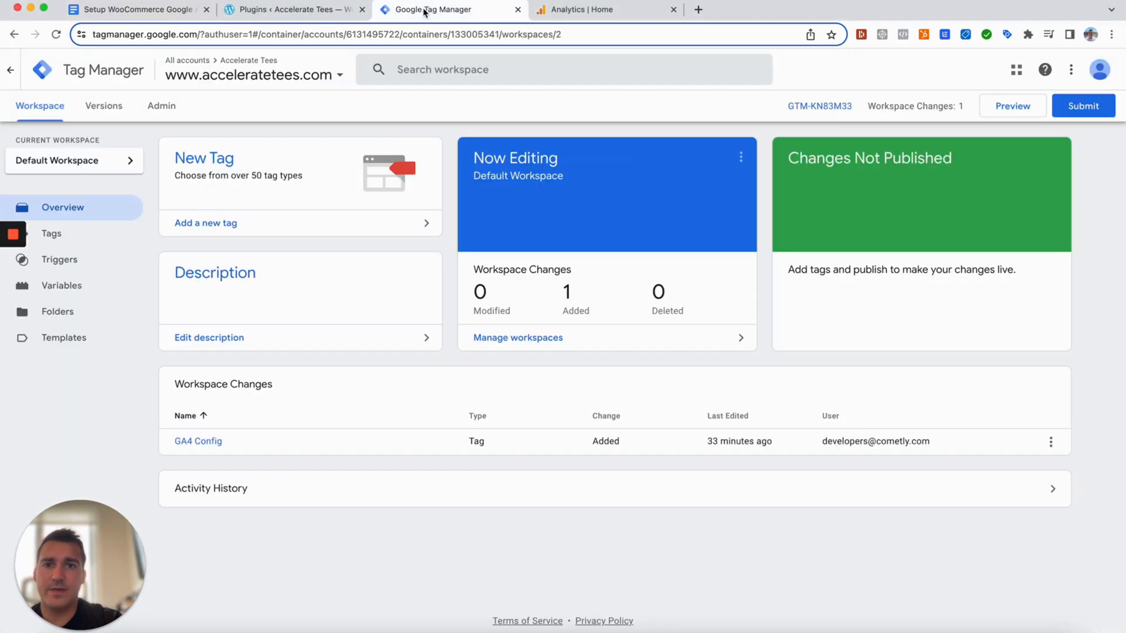
click(817, 106)
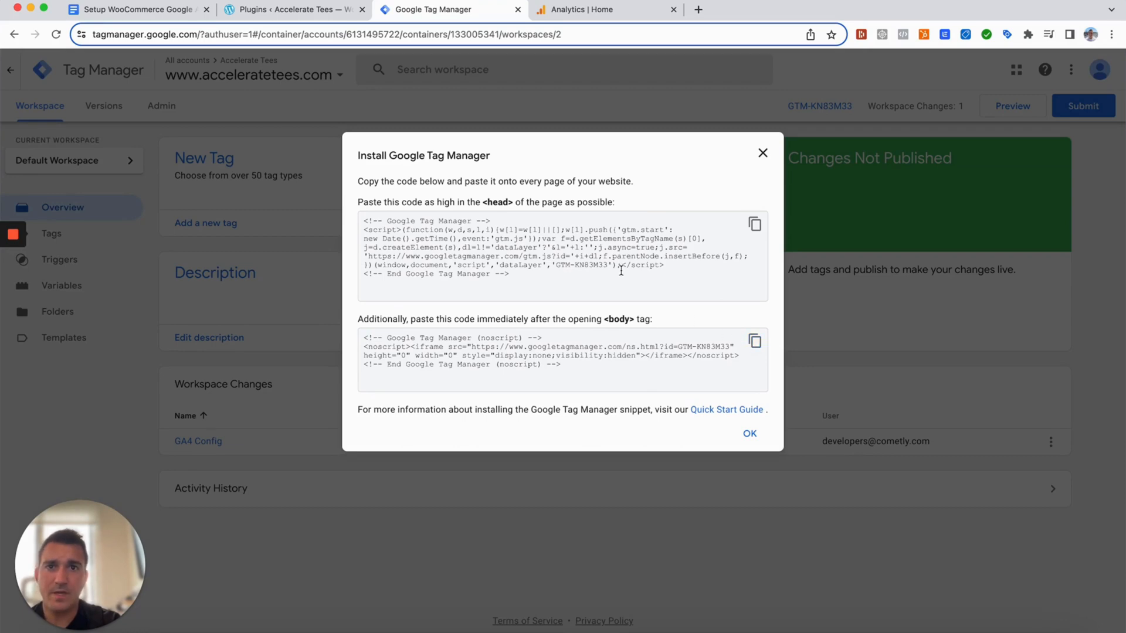
Step: Return to the Google Docs guide and review the instruction for adding the GTM Web Container code with Header and Footer Scripts
click(137, 9)
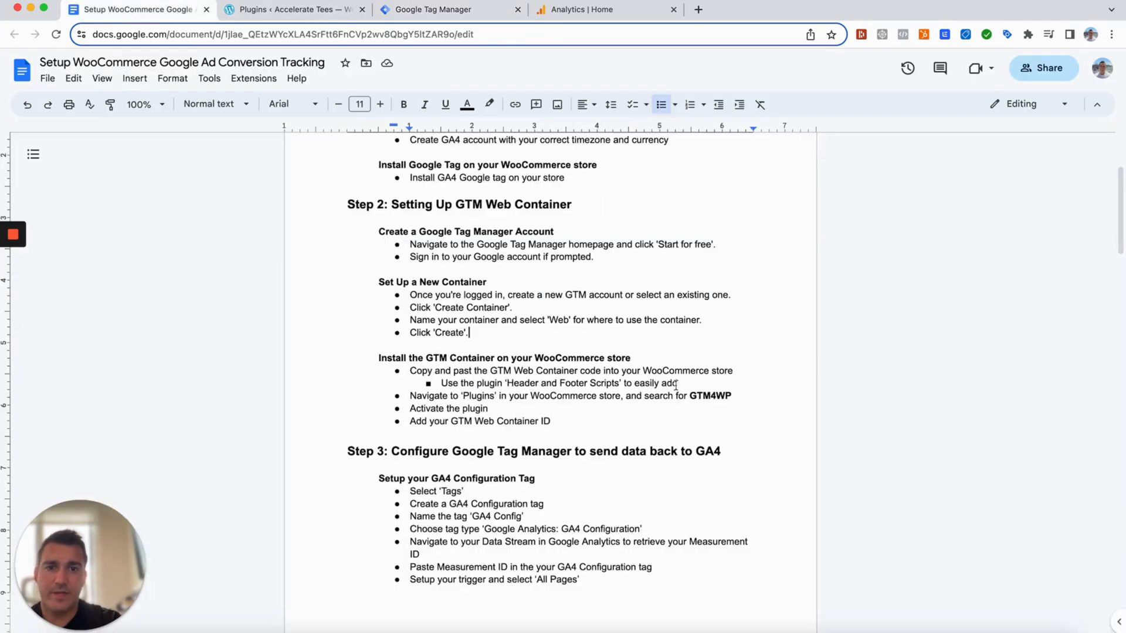
drag(682, 383, 490, 372)
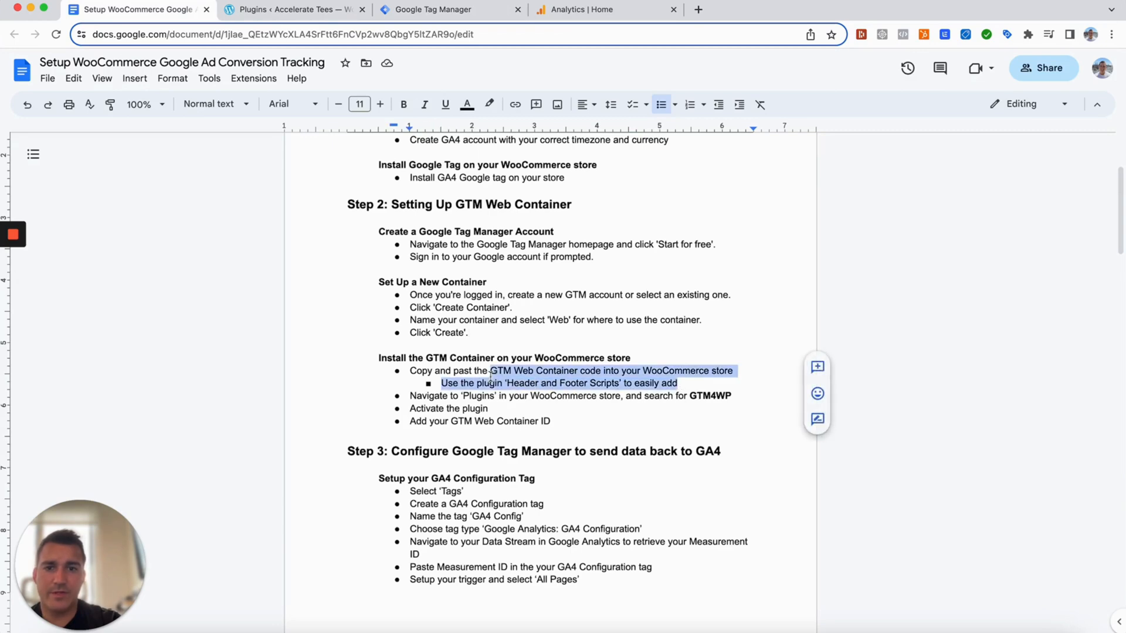
click(534, 372)
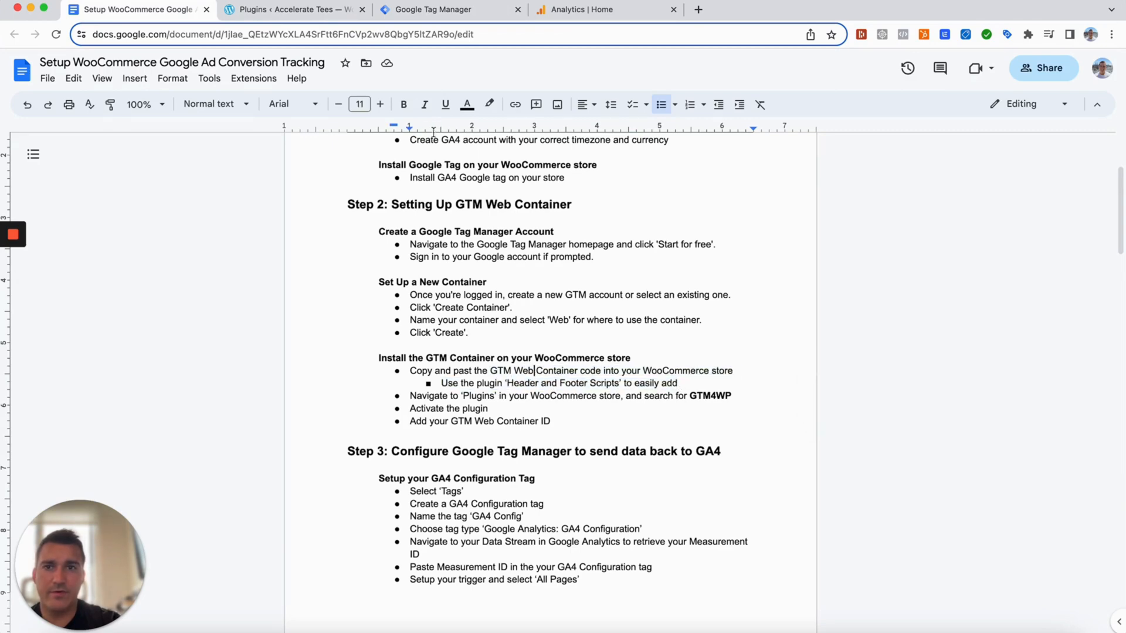
Step: Switch to WordPress, view the Header and Footer Scripts plugin from the search results and open its settings page
click(287, 10)
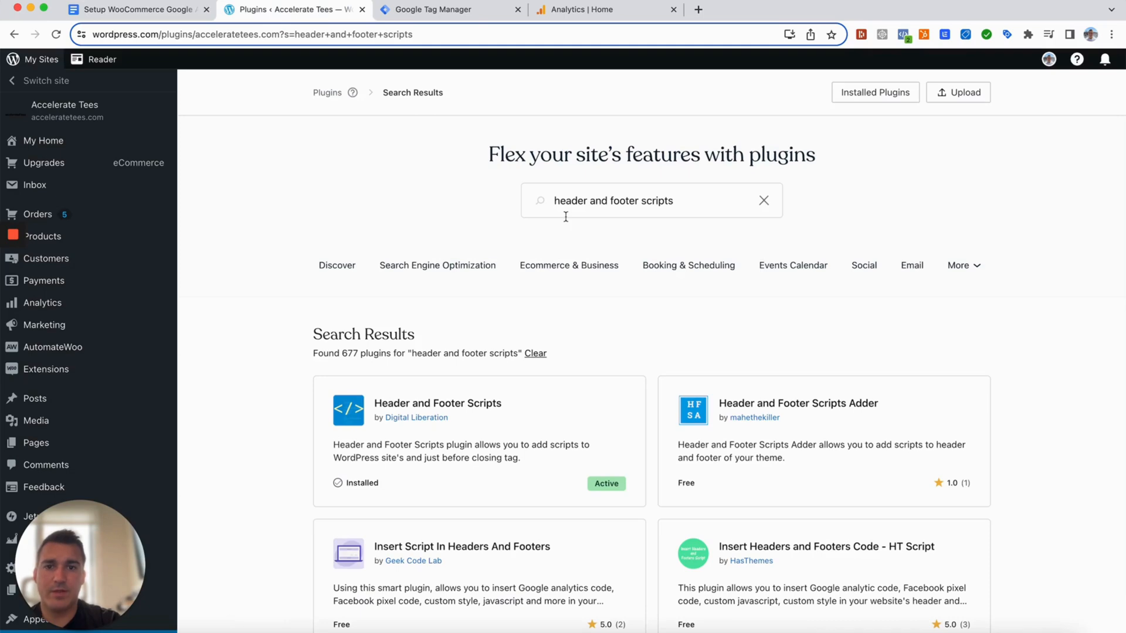
click(503, 446)
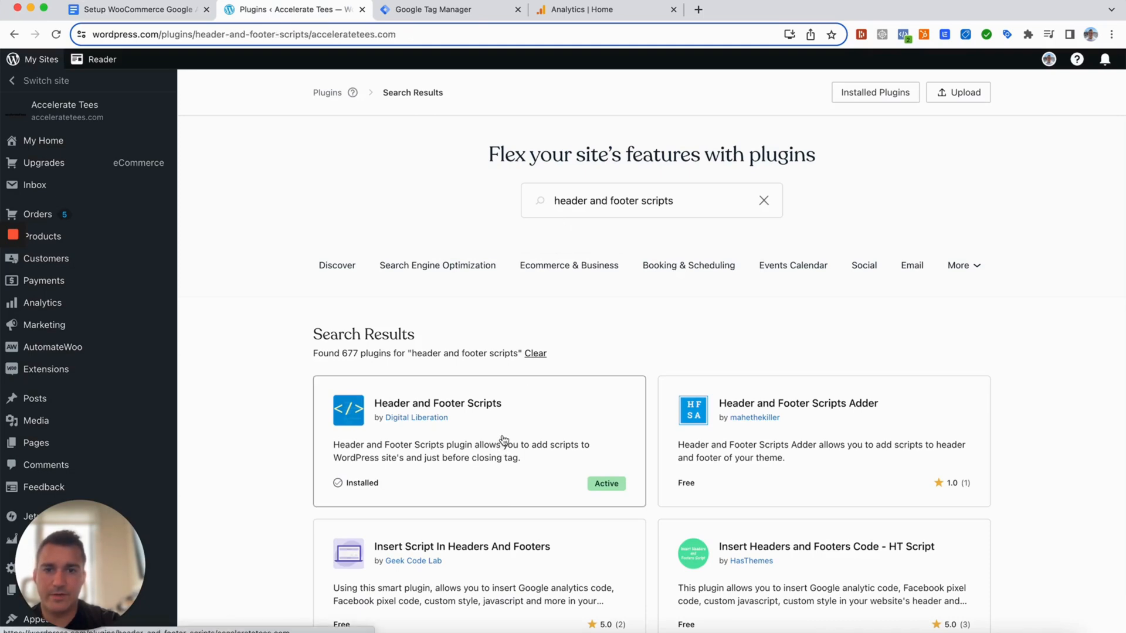
click(956, 185)
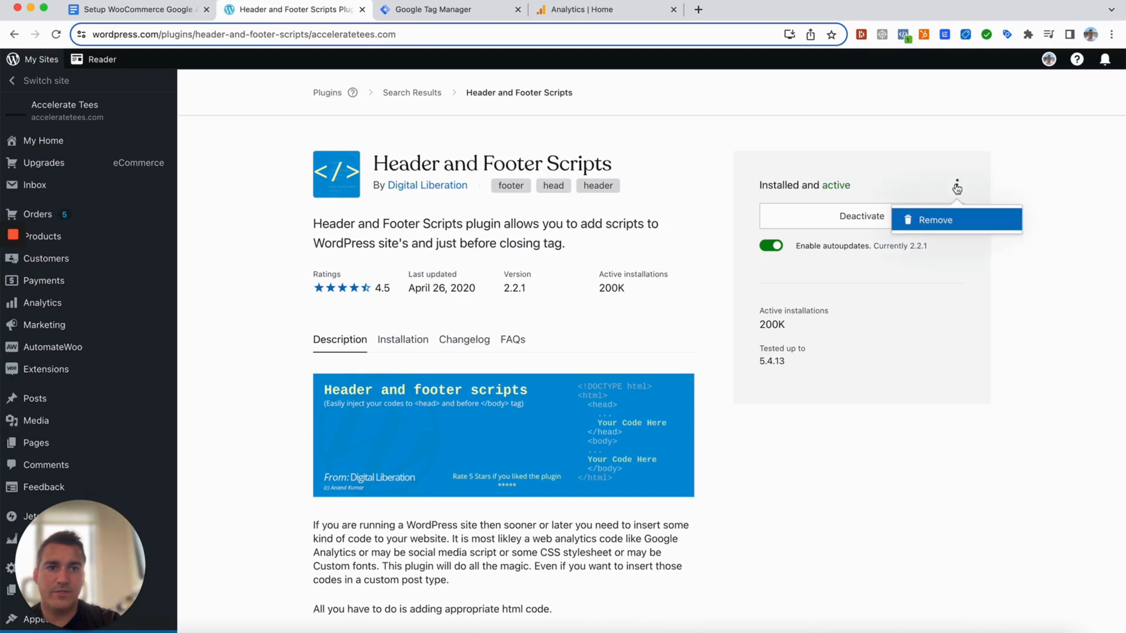
click(872, 167)
scroll(176, 326, down, 12)
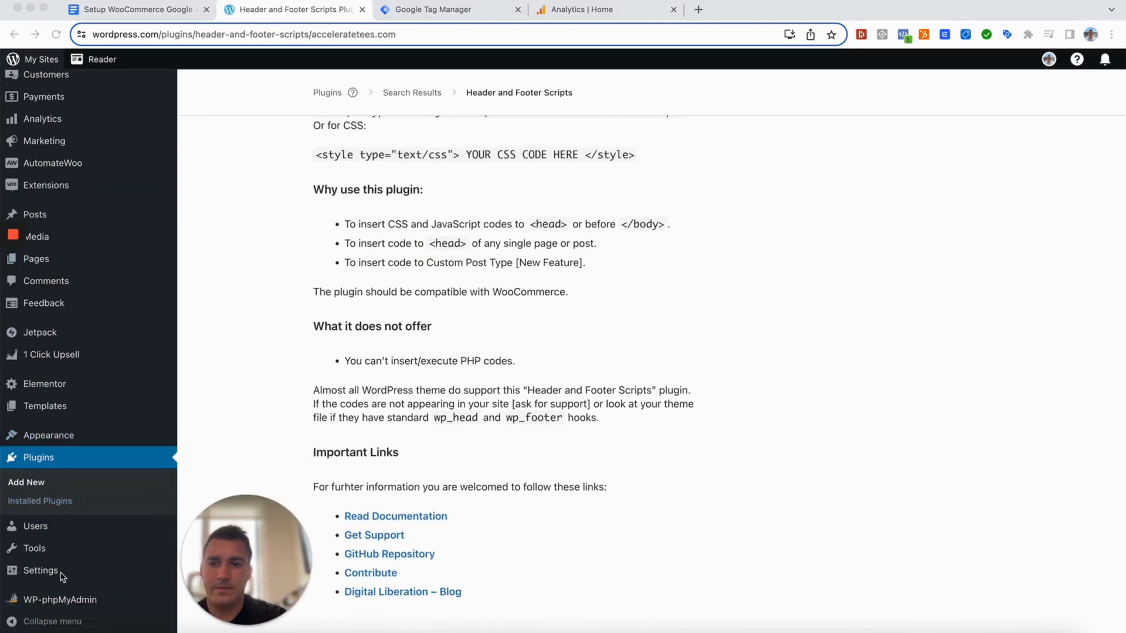
mouse_move(50, 577)
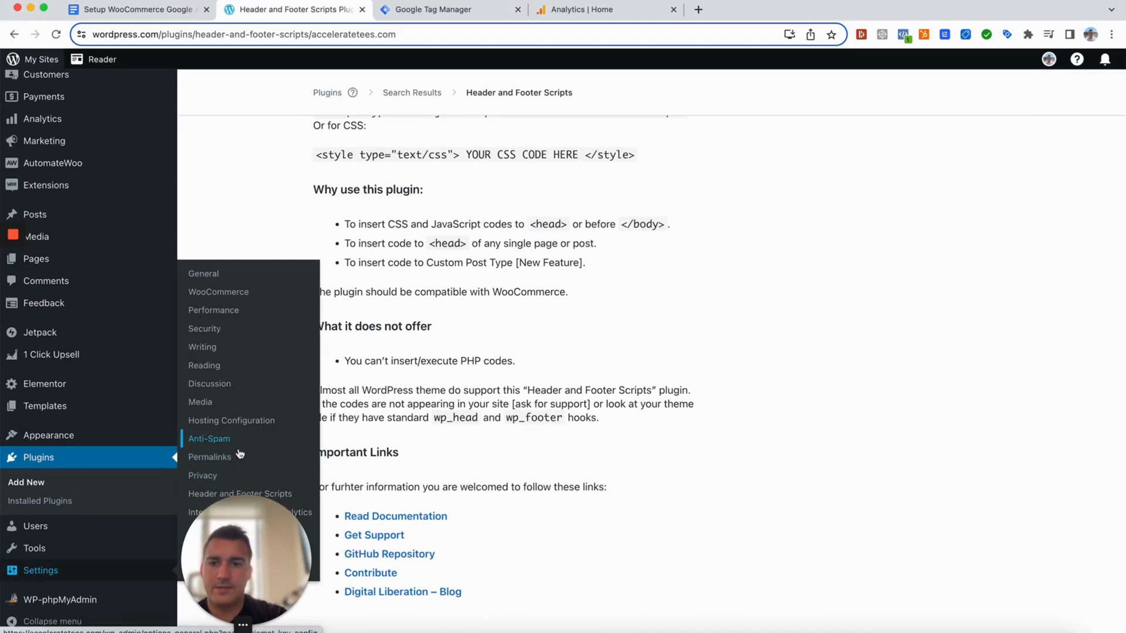
click(206, 494)
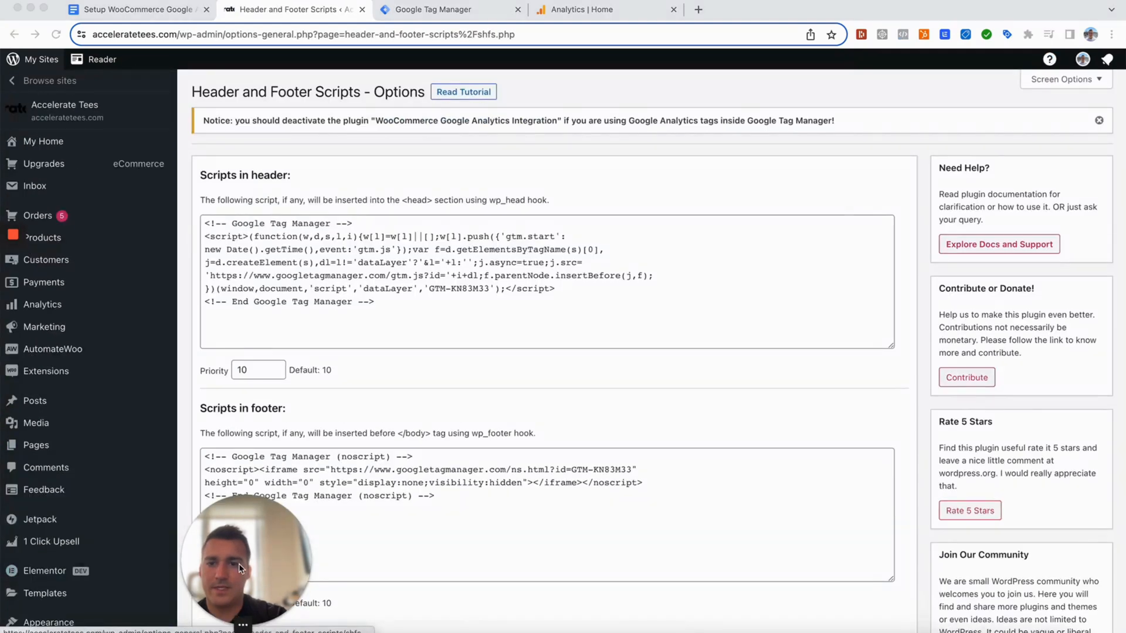
Step: Copy the head code snippet from Google Tag Manager and return to the Header and Footer Scripts options in WordPress
drag(238, 564, 45, 562)
click(446, 10)
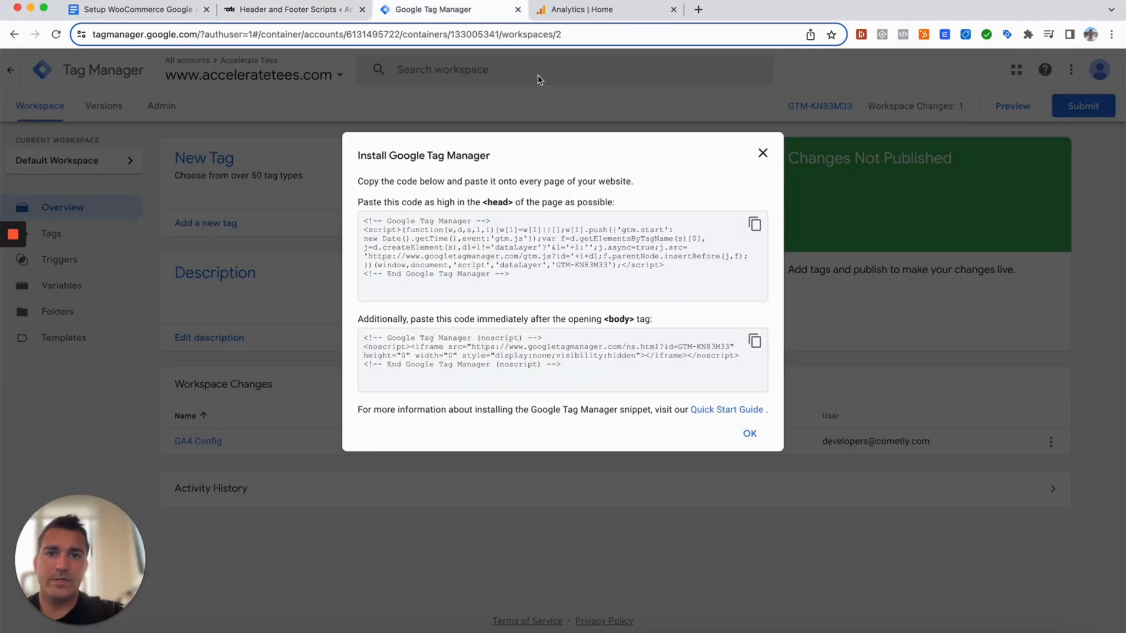
click(755, 228)
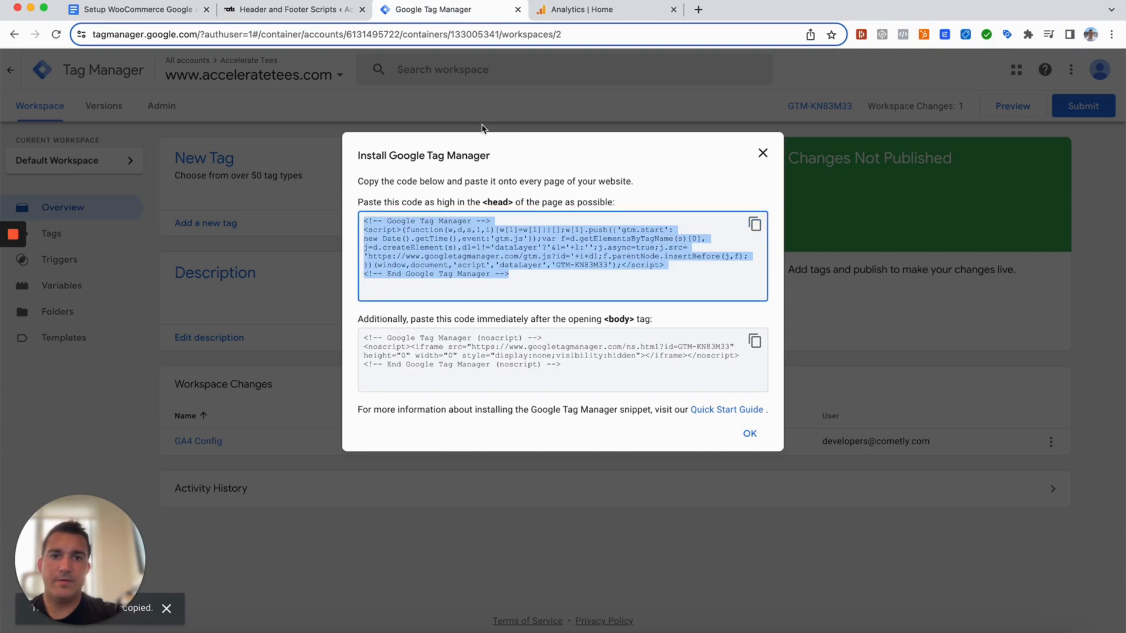
click(290, 10)
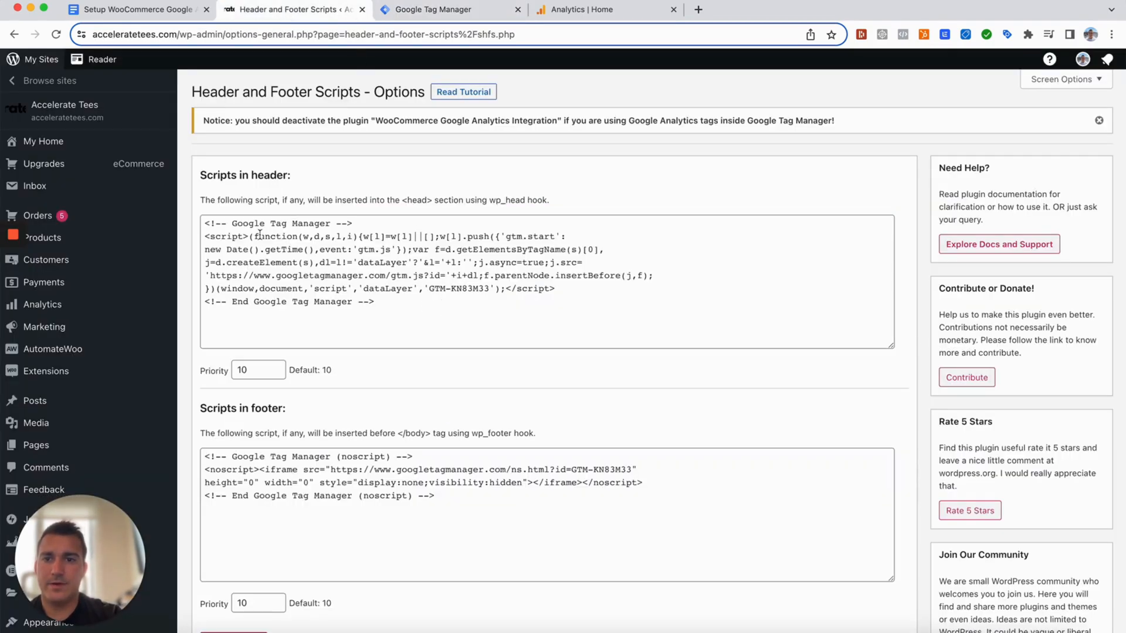
Step: Select the noscript code in the footer scripts and save the Header and Footer Scripts settings
drag(442, 496, 202, 456)
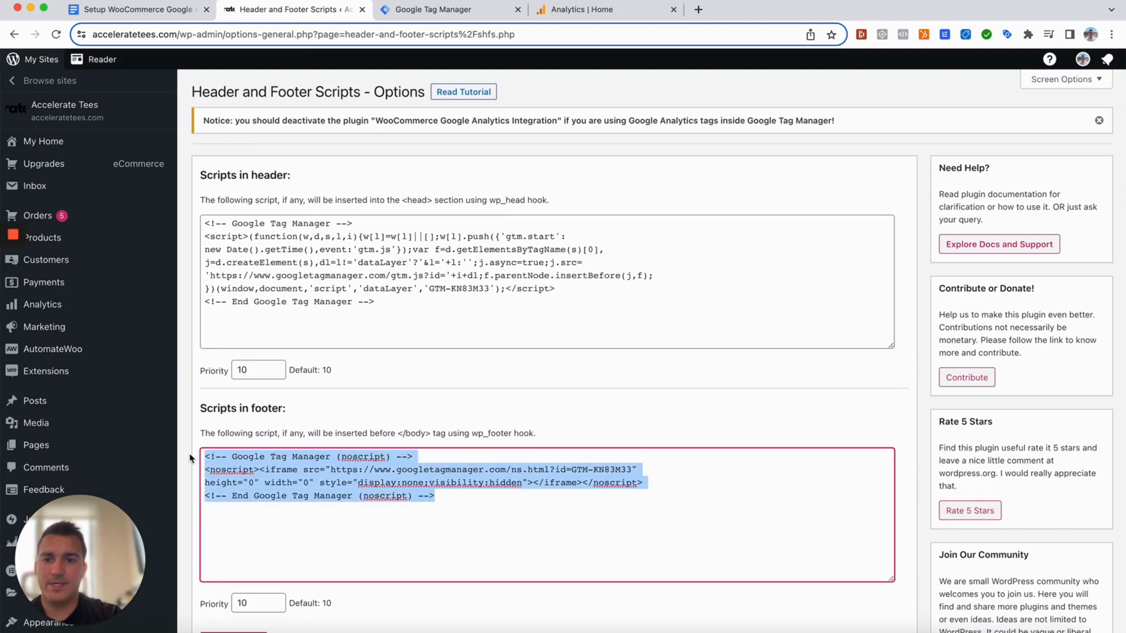
scroll(333, 520, down, 2)
click(233, 577)
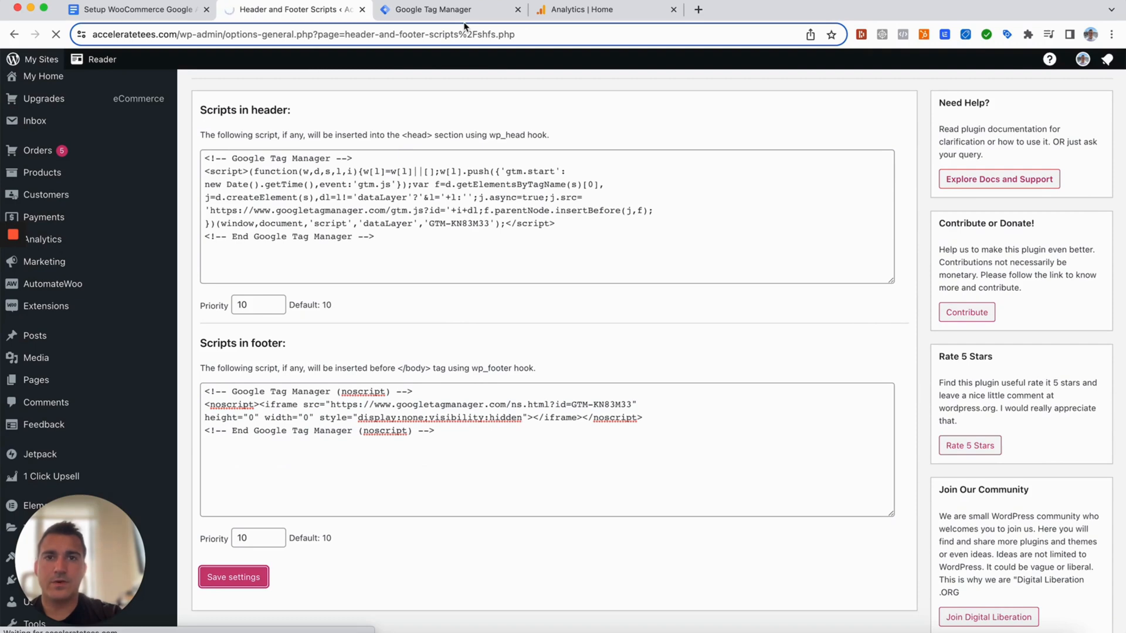
Step: Close the installation code dialog in Google Tag Manager and highlight the GTM4WP plugin name in the Google Docs guide
click(446, 10)
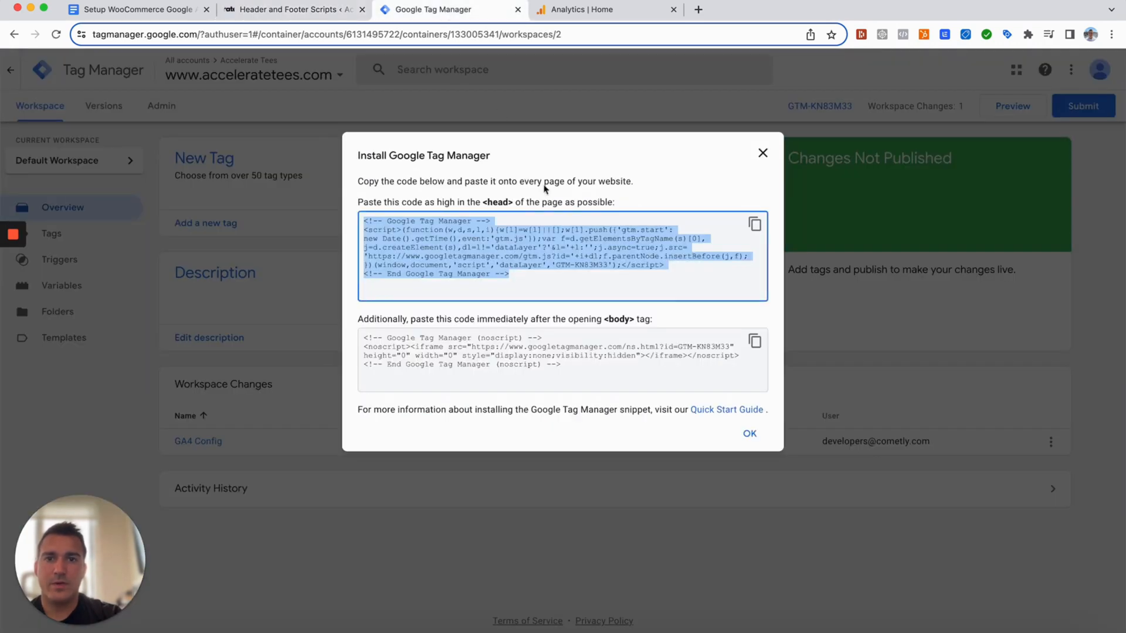
click(763, 153)
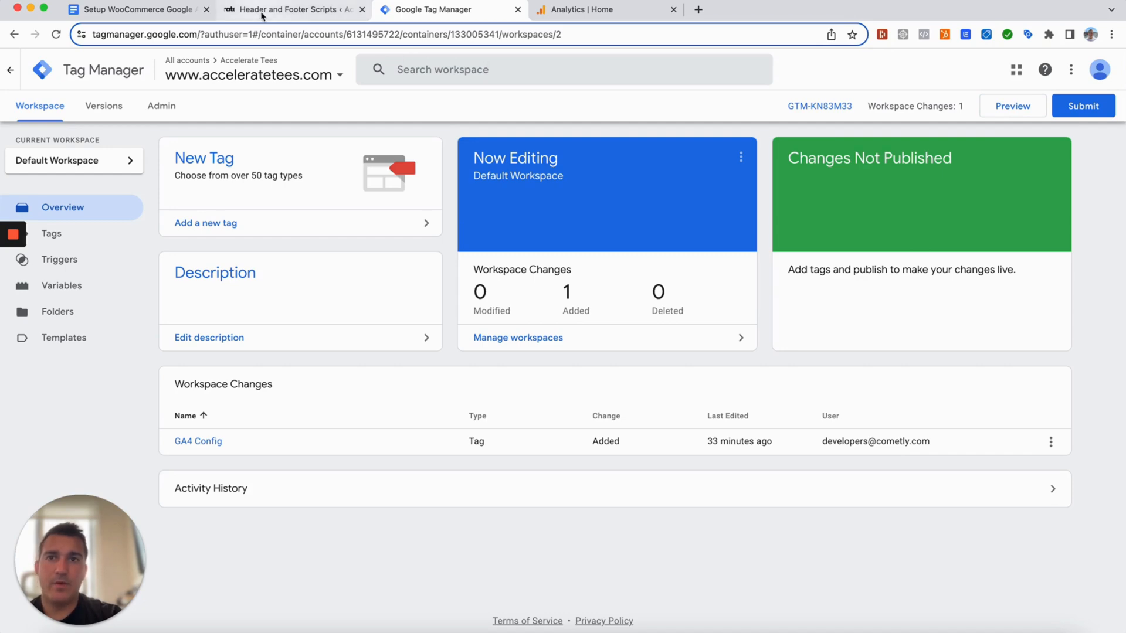
click(169, 11)
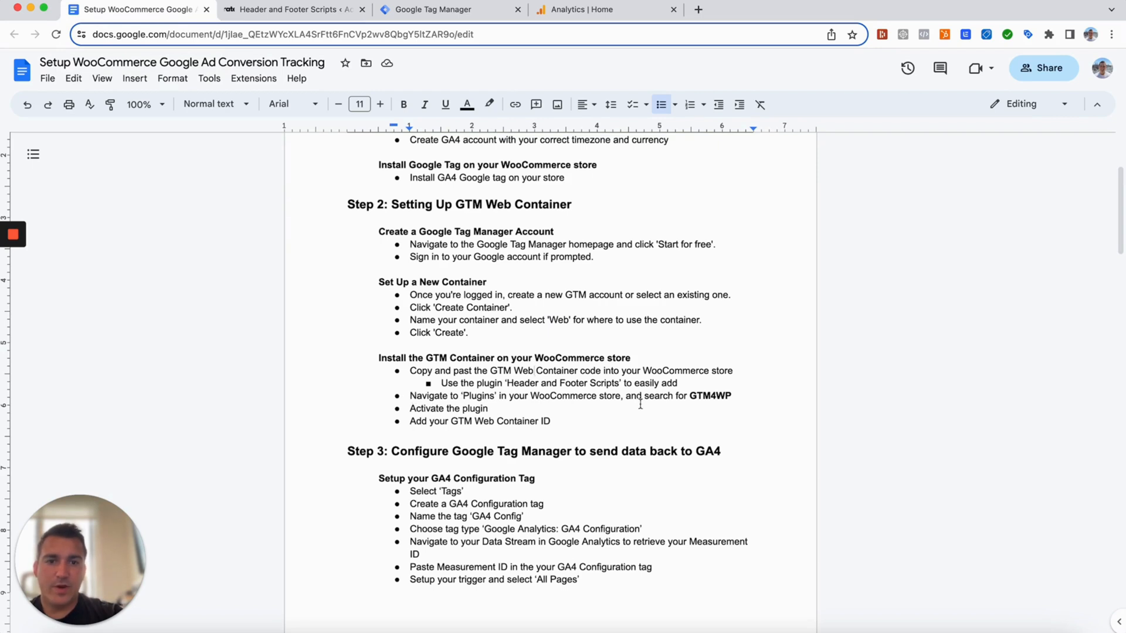
drag(692, 395, 730, 394)
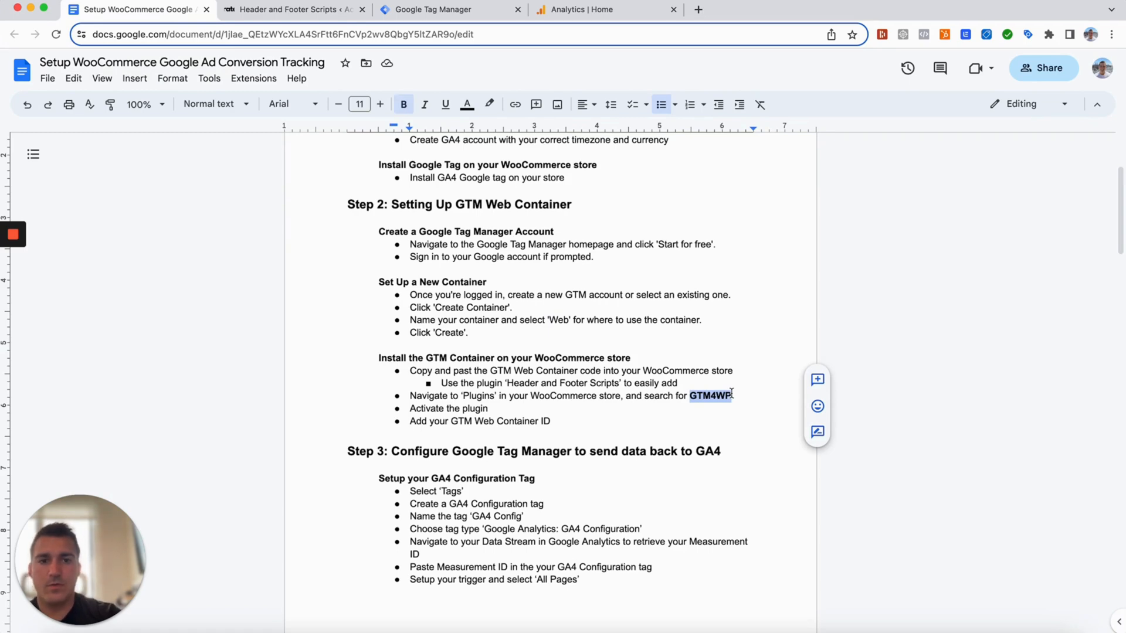
Step: Switch to WordPress, search the plugin directory for GTM4WP and open the GTM4WP plugin's page
click(290, 11)
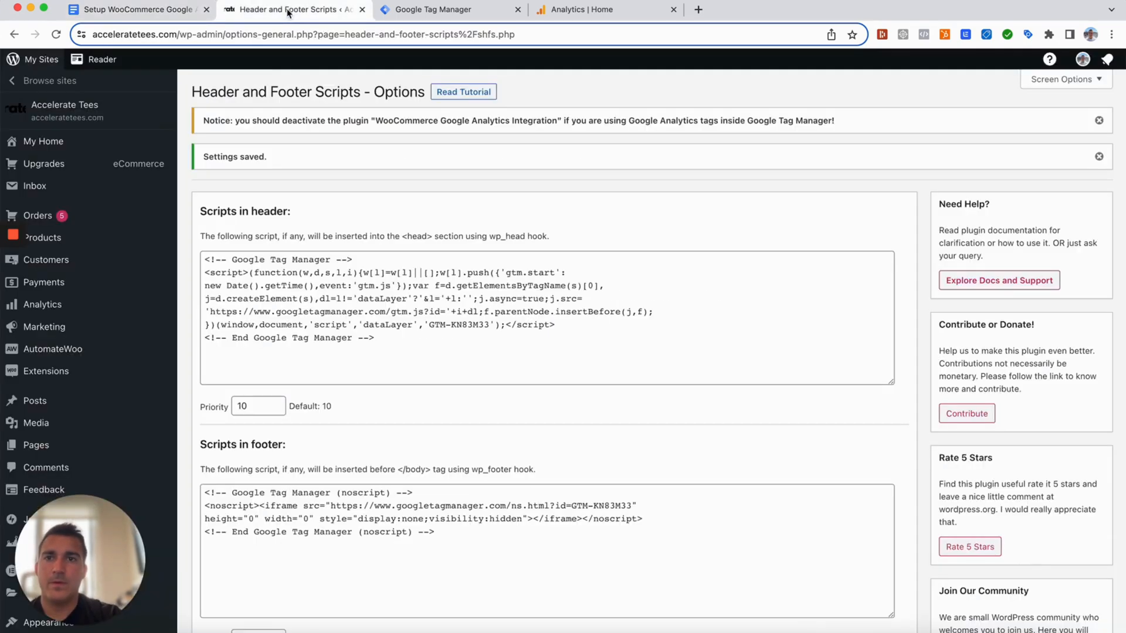
scroll(113, 414, down, 3)
scroll(113, 414, down, 6)
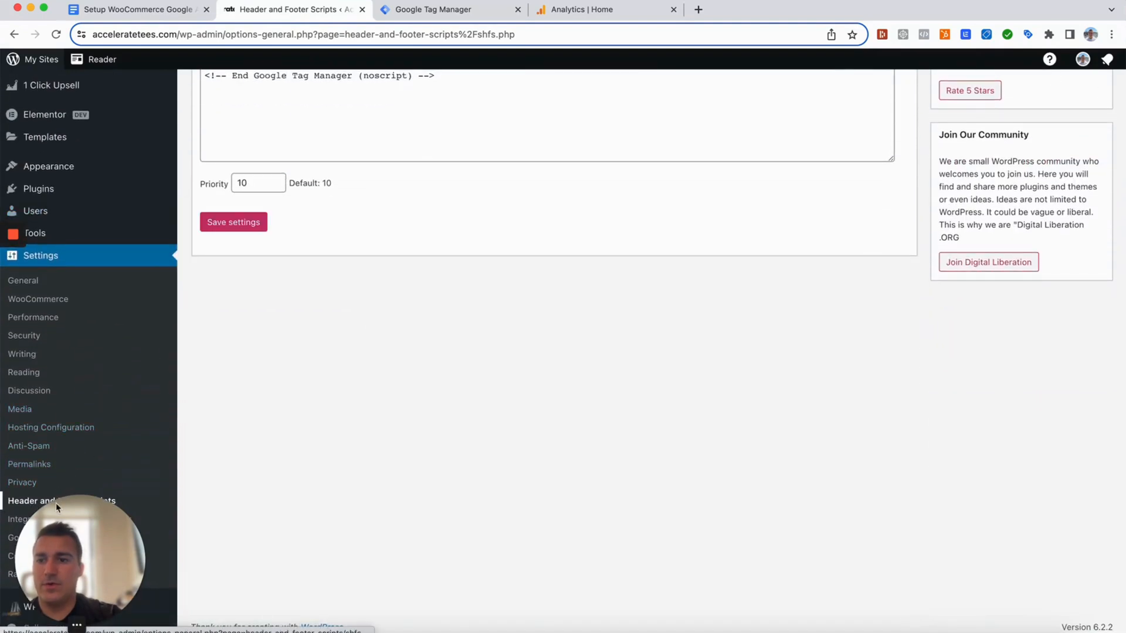
mouse_move(61, 519)
mouse_down()
mouse_move(167, 519)
mouse_move(64, 519)
mouse_up()
scroll(92, 370, up, 2)
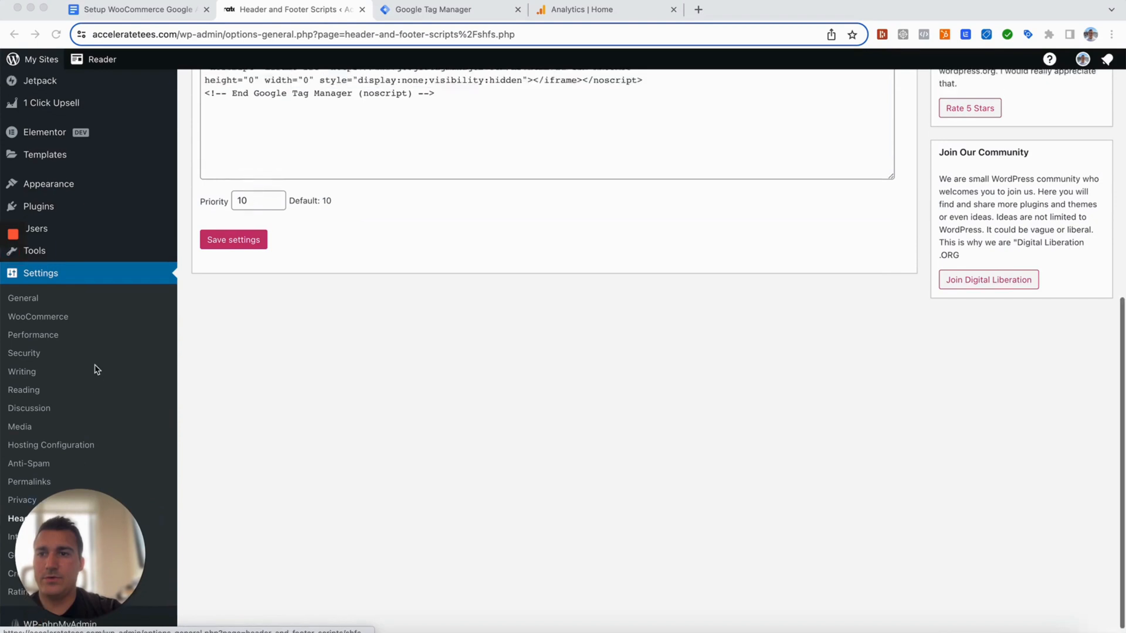
click(50, 255)
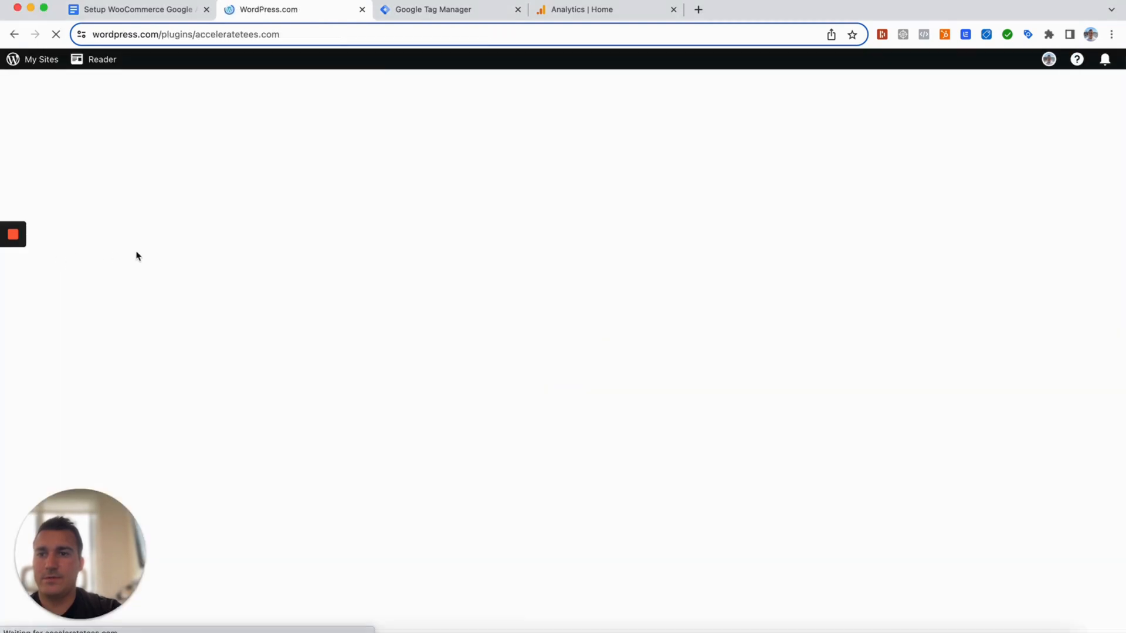
click(556, 199)
text(GTM4WP)
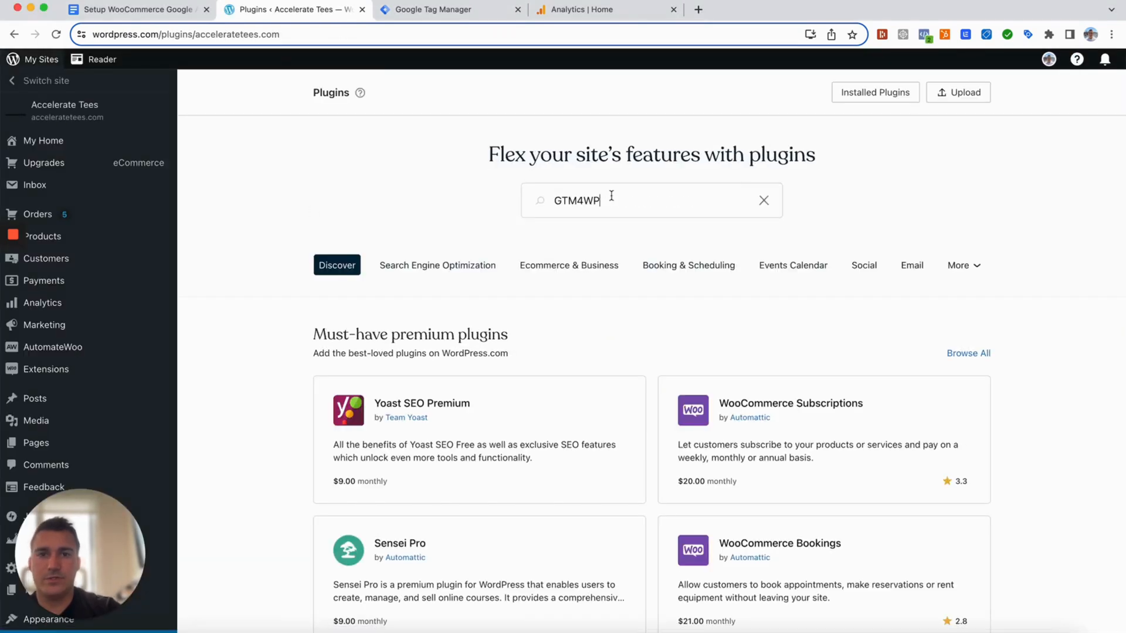
key(Return)
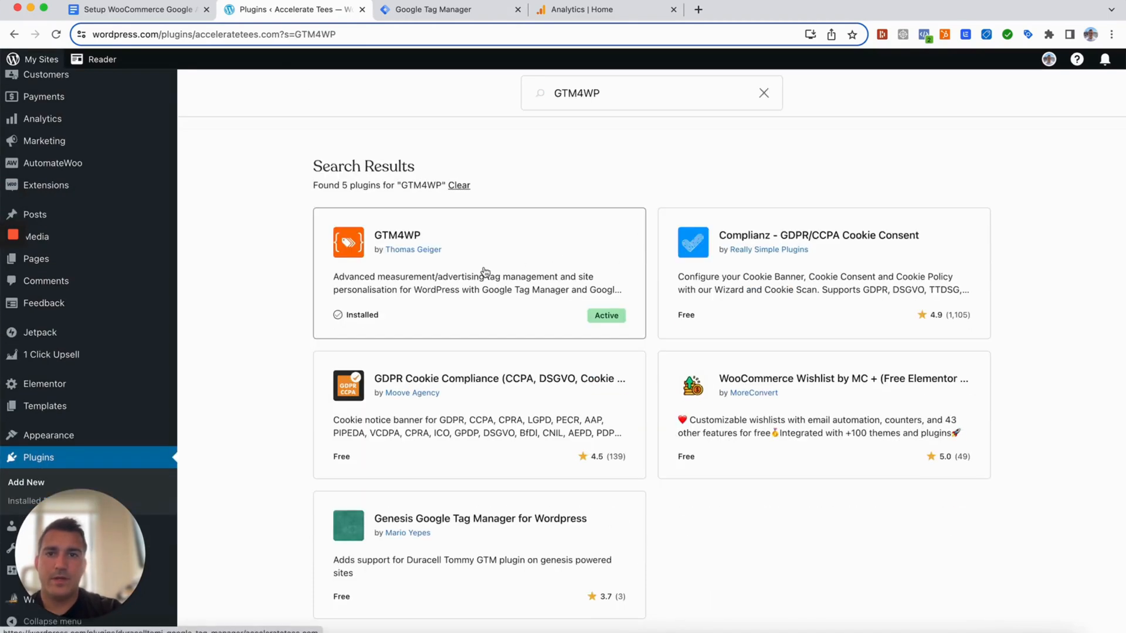
click(510, 293)
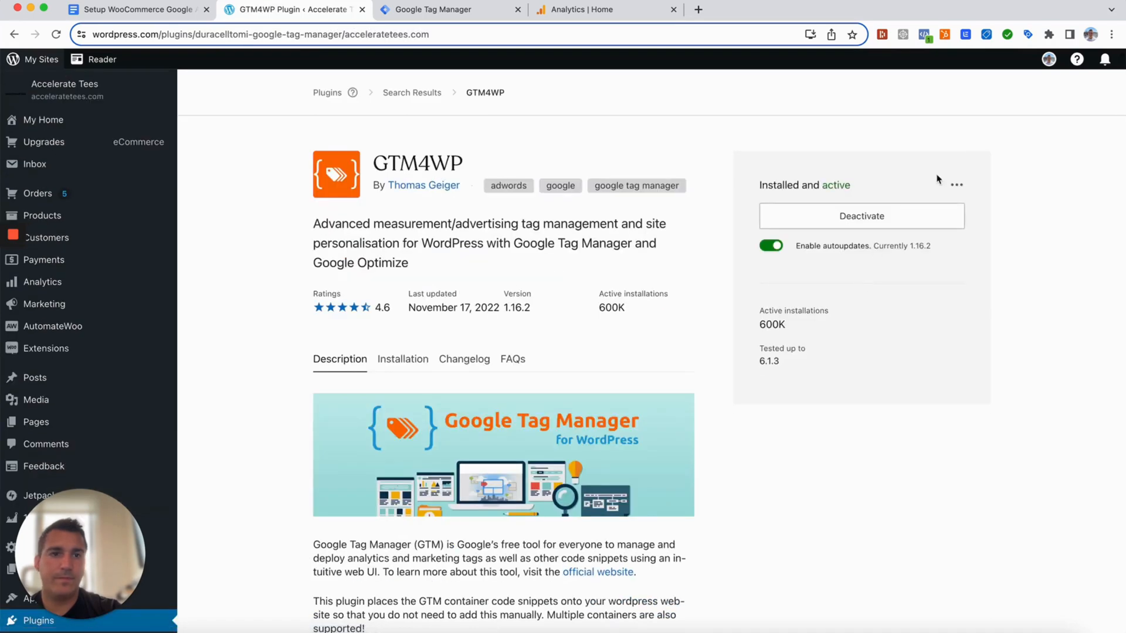
Step: Open the site's installed plugins list and go to the settings of the GTM4WP plugin
click(958, 187)
click(956, 185)
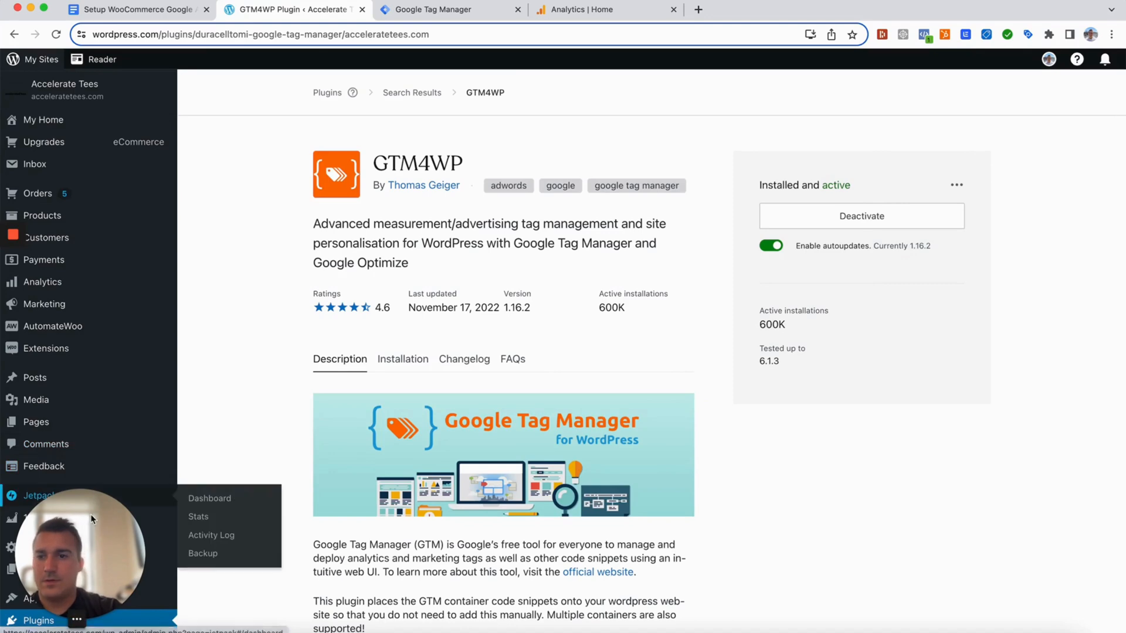
drag(92, 520, 397, 500)
scroll(259, 380, down, 5)
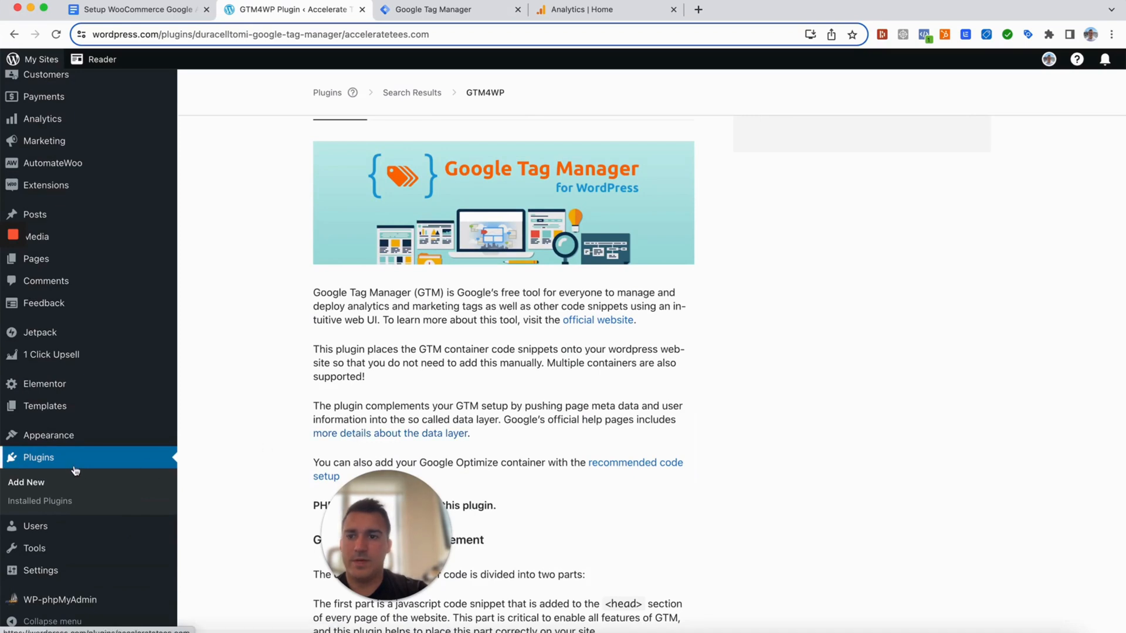
click(45, 465)
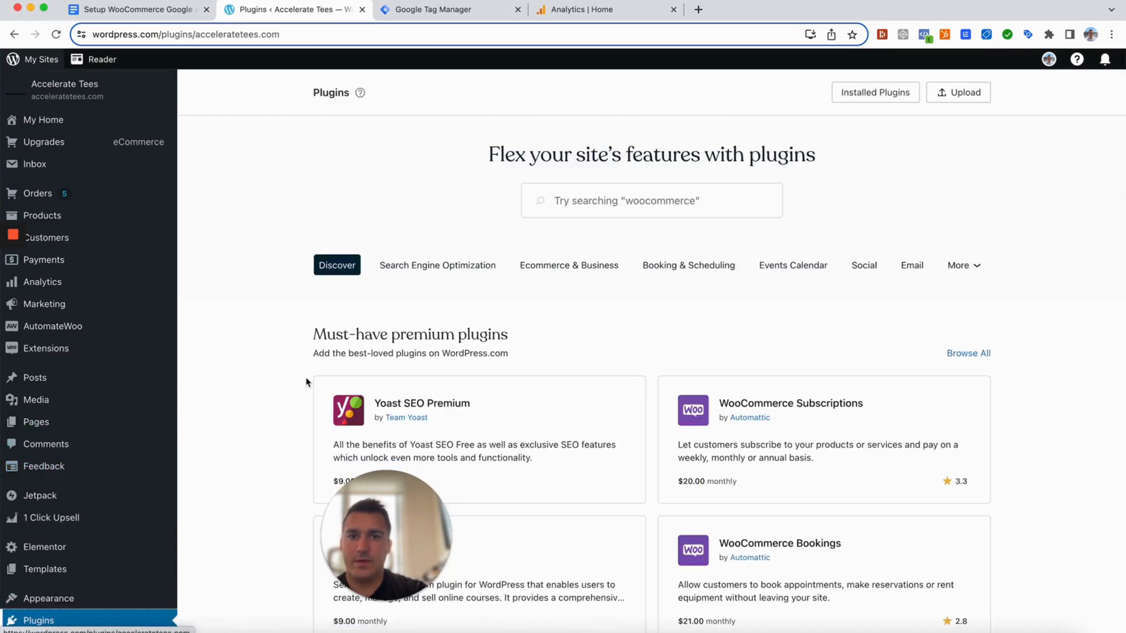
scroll(103, 549, down, 3)
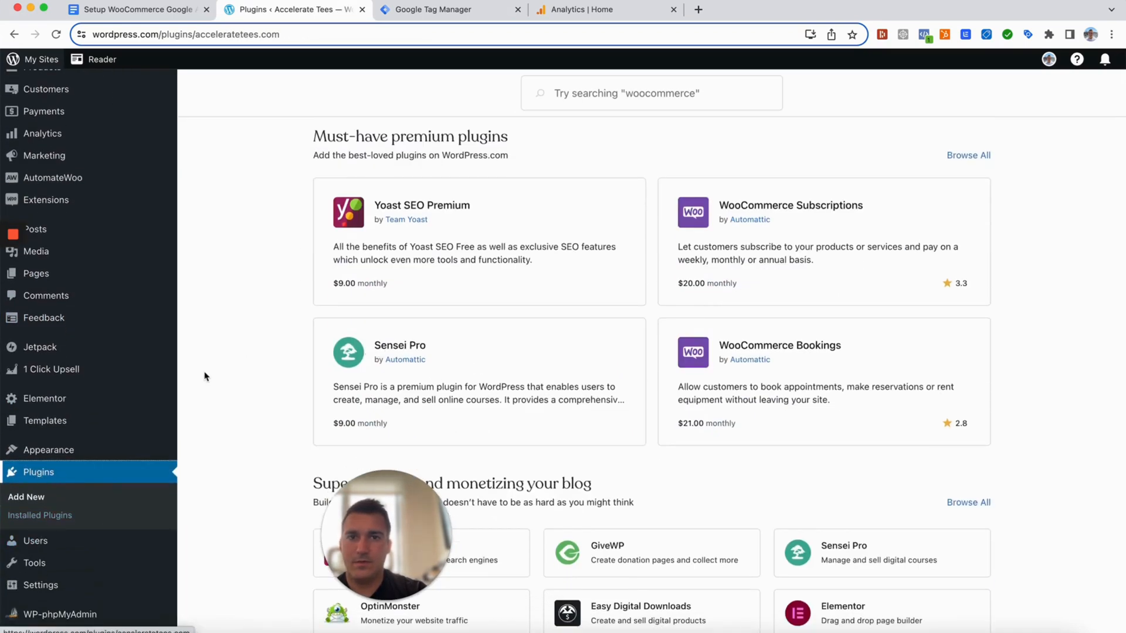
scroll(515, 386, down, 7)
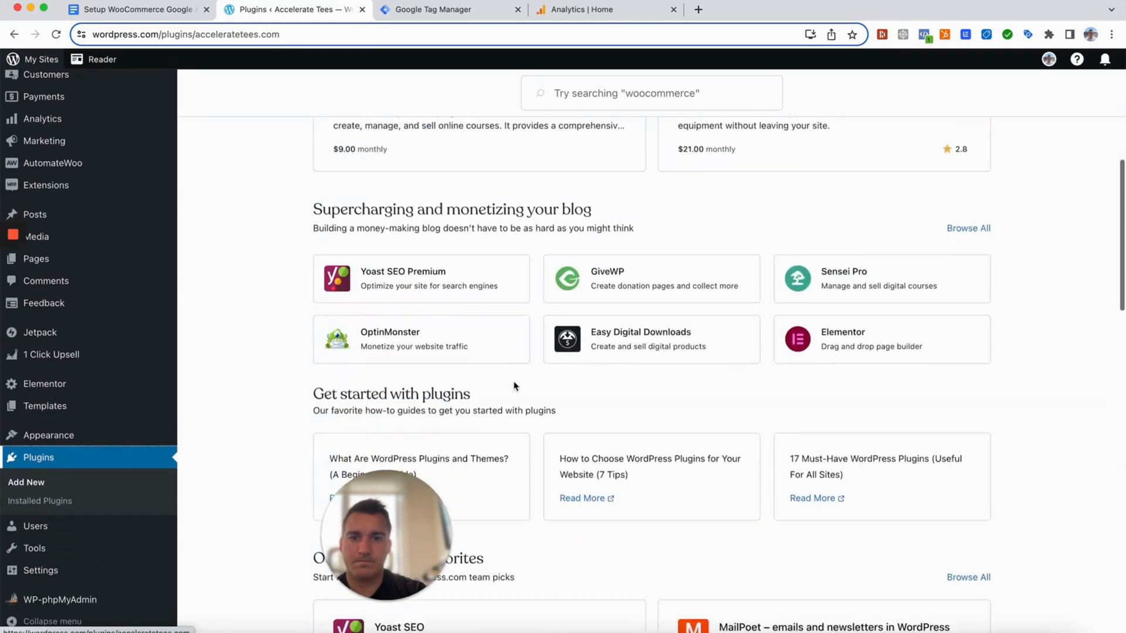
scroll(514, 381, up, 20)
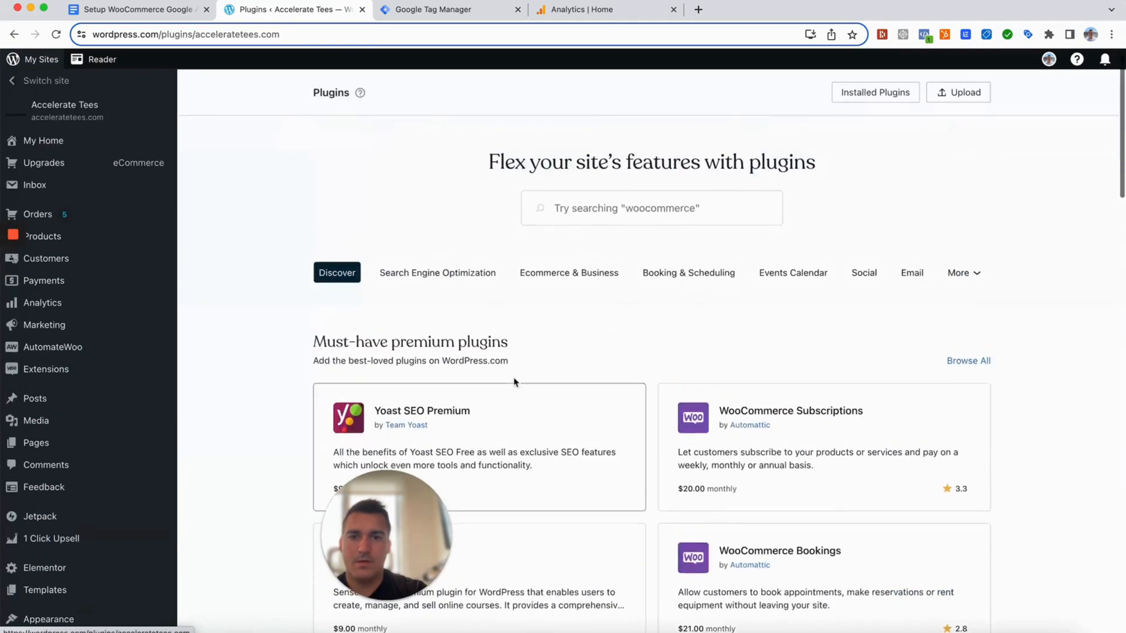
click(875, 94)
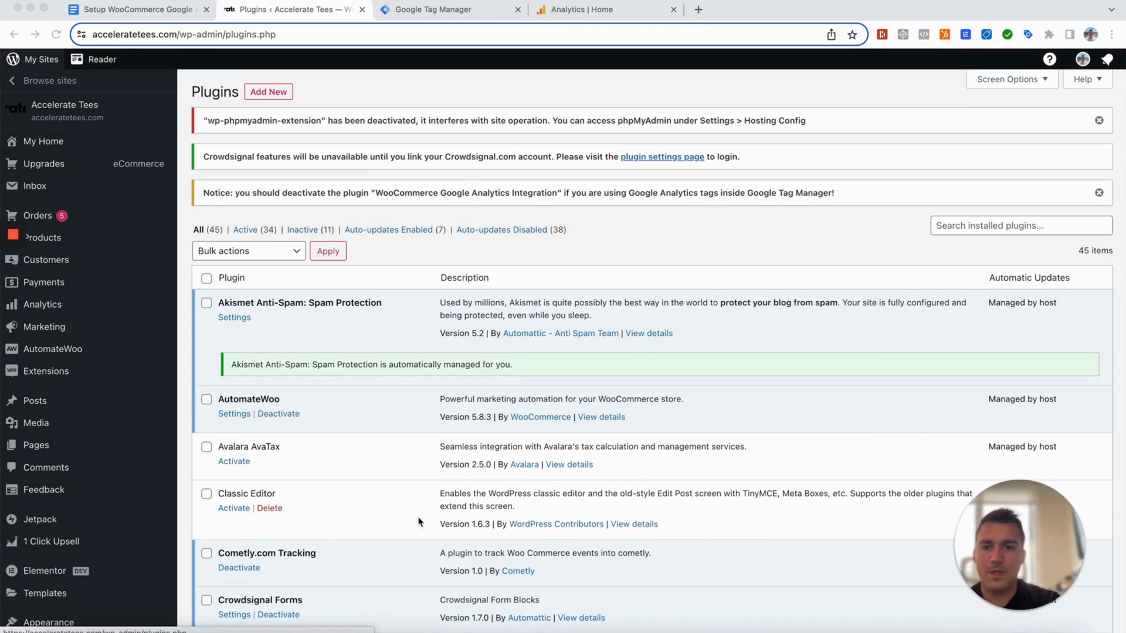
scroll(564, 454, down, 10)
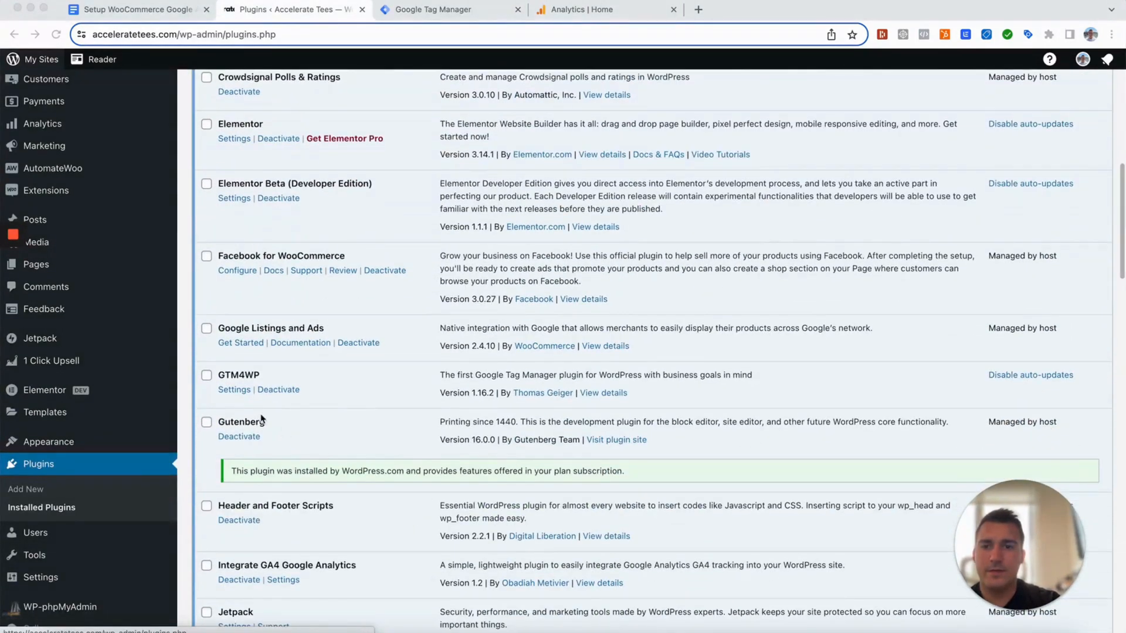
click(228, 392)
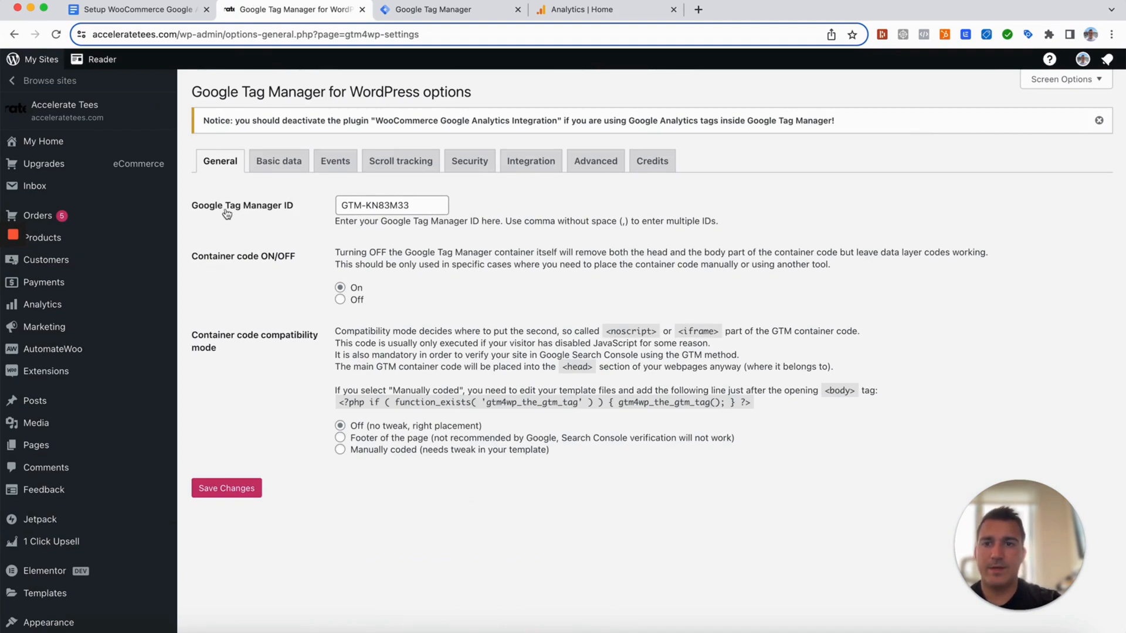
Step: Copy the container ID from the Google Tag Manager workspace and return to the GTM4WP options in WordPress
click(431, 10)
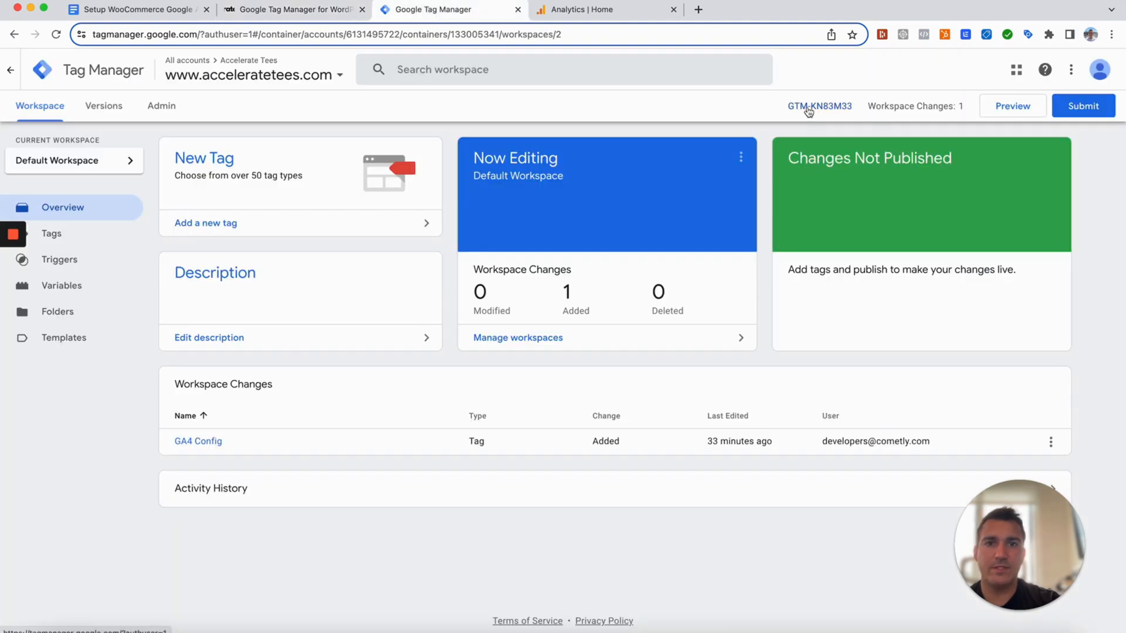
drag(777, 110, 856, 105)
key(super+c)
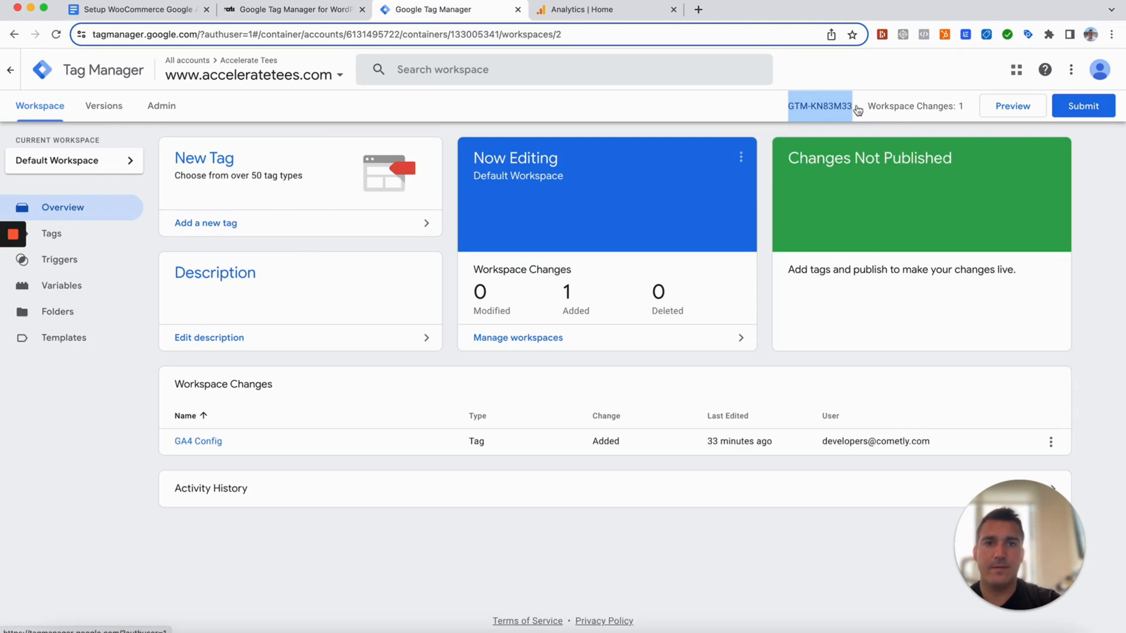
click(261, 12)
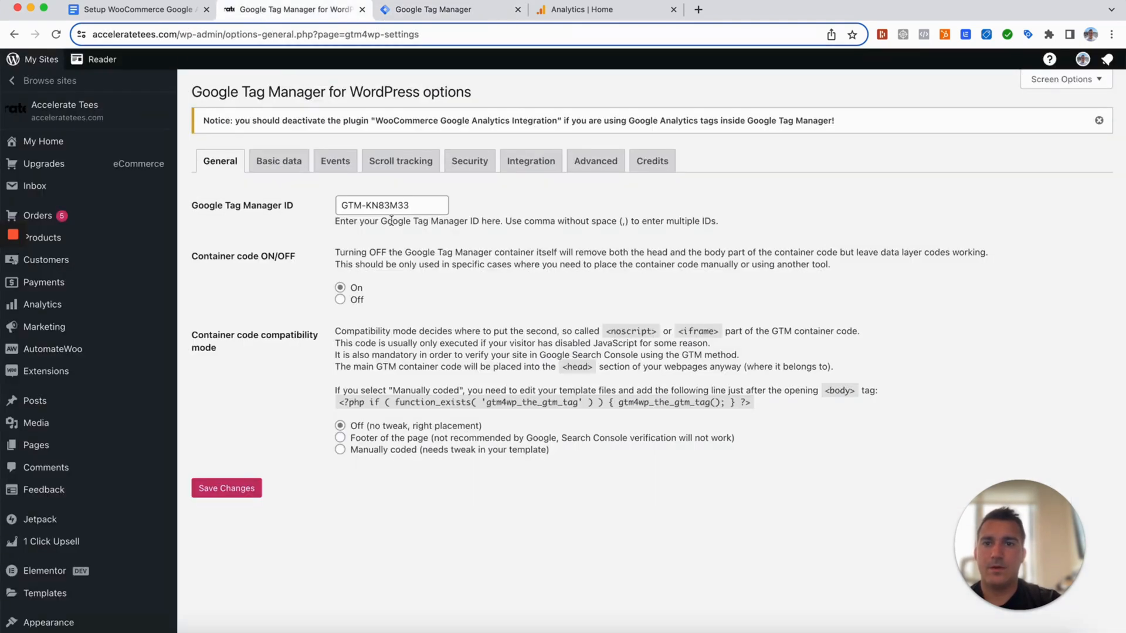
Step: Replace the Google Tag Manager ID with the copied container ID and save the general settings
drag(427, 204, 316, 208)
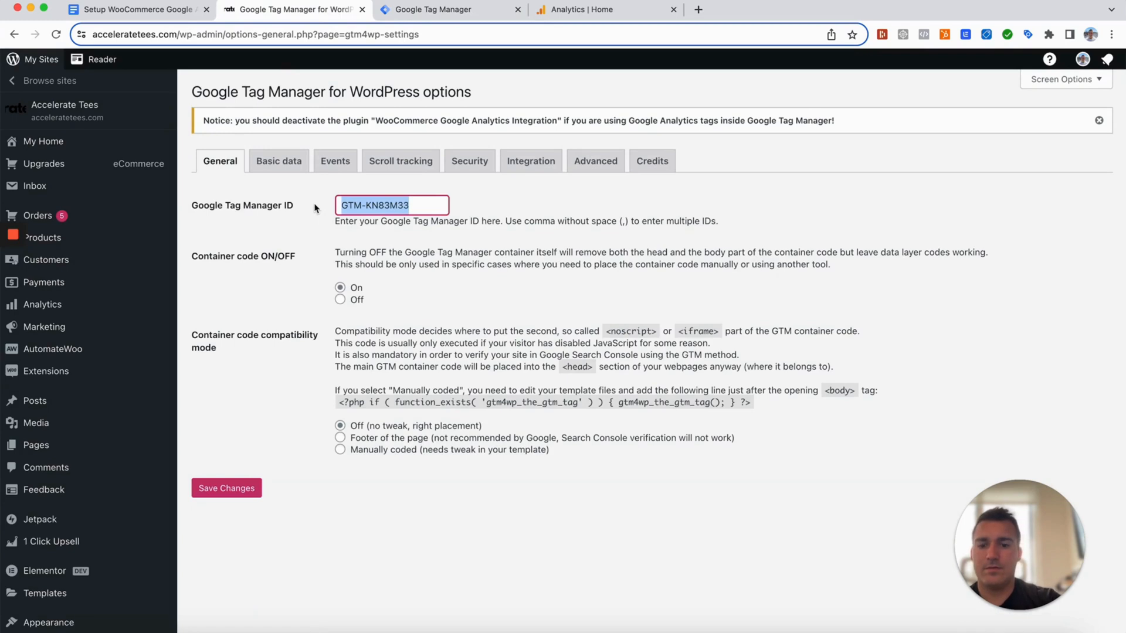
key(super+v)
click(342, 205)
click(435, 286)
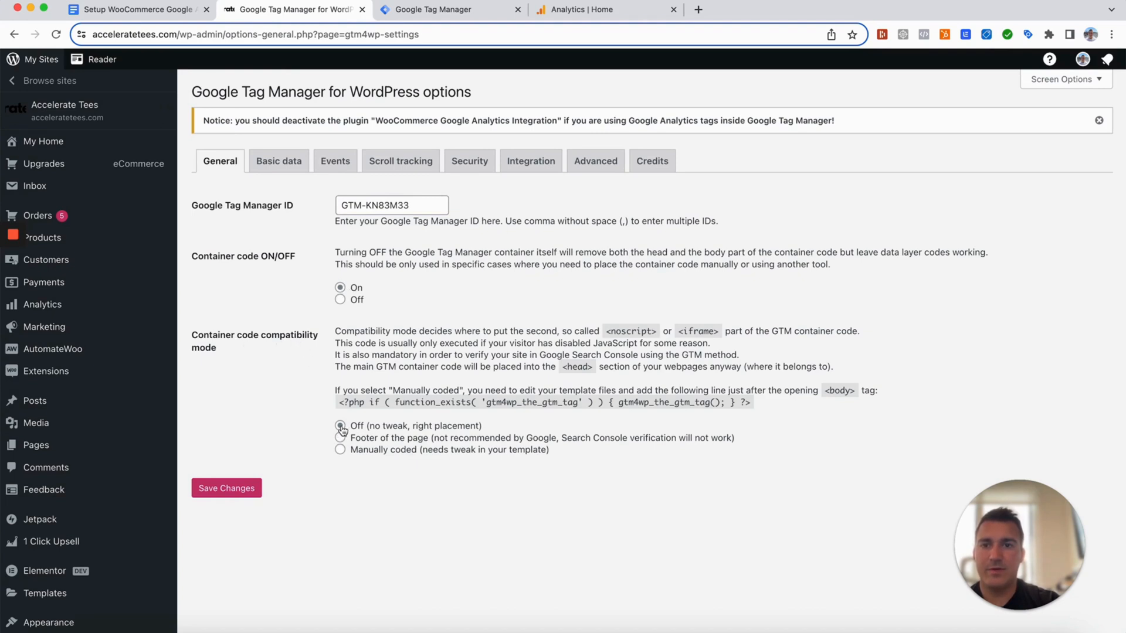
click(236, 489)
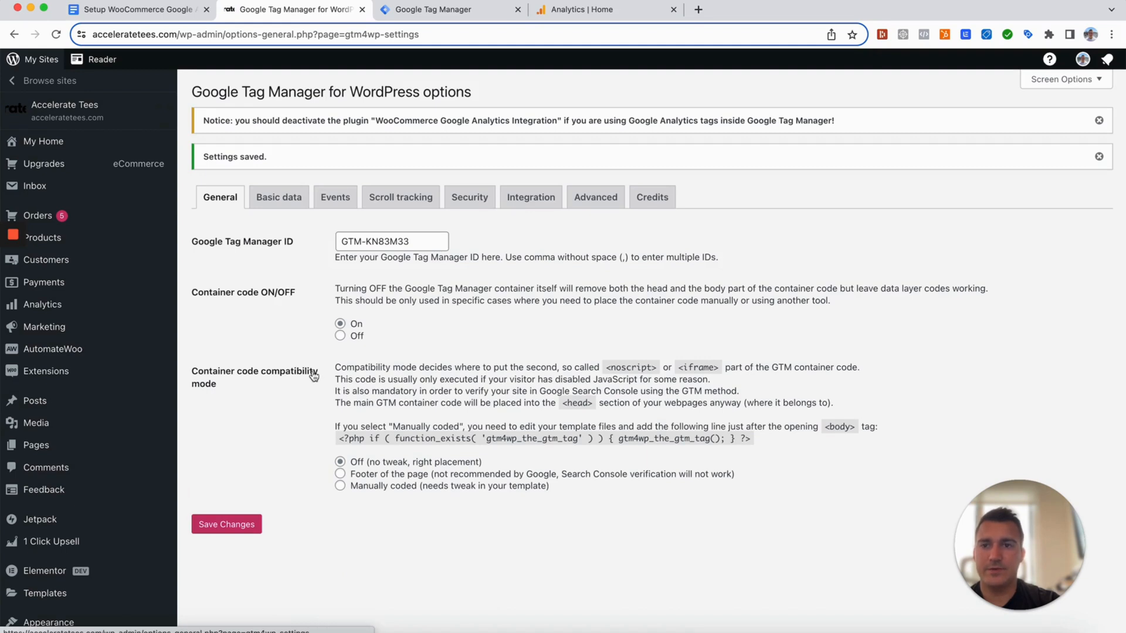
Step: Review the GTM4WP basic data and general events options, and open the integration options
click(283, 202)
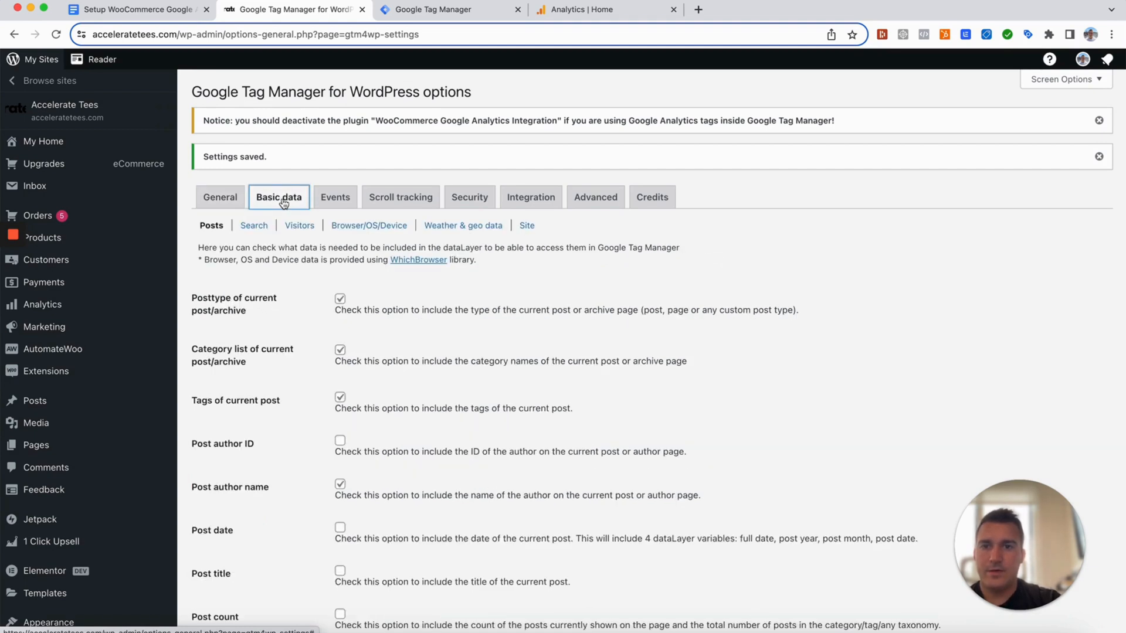
click(335, 199)
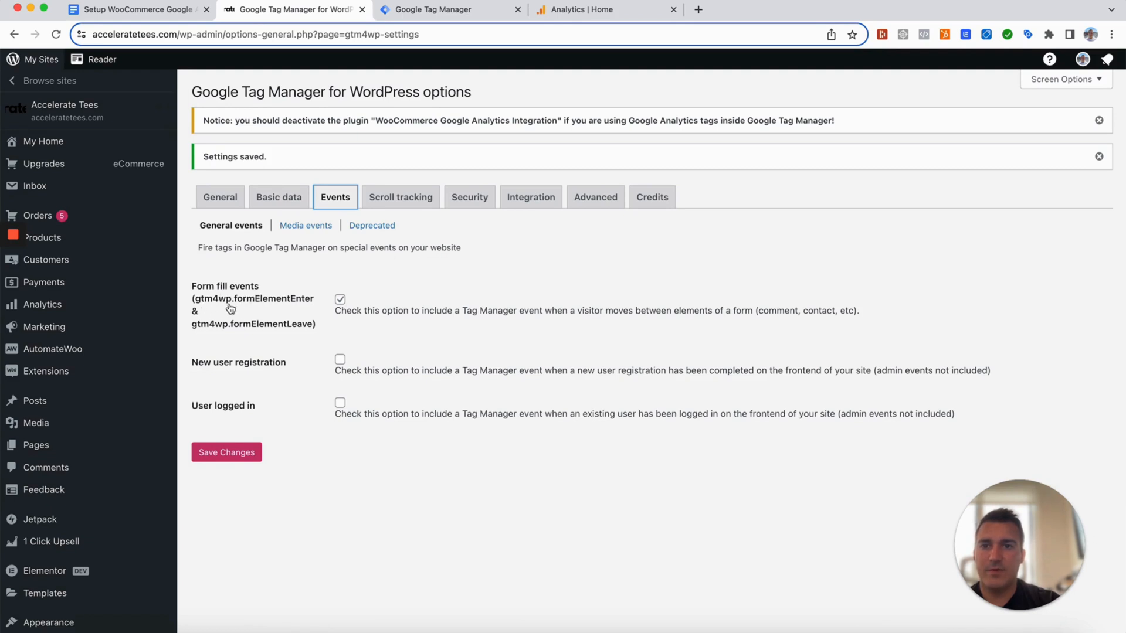
click(536, 202)
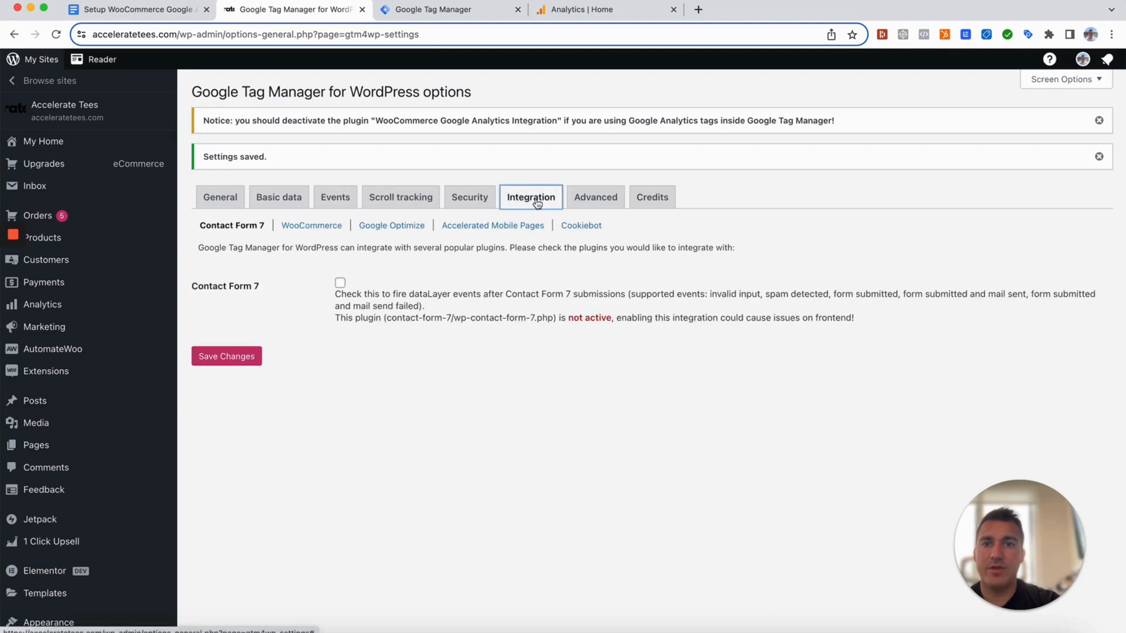
Step: Review the WooCommerce integration options, including enhanced e-commerce tracking and the cart, customer and order data layer settings, and save the changes
click(311, 228)
scroll(479, 323, down, 3)
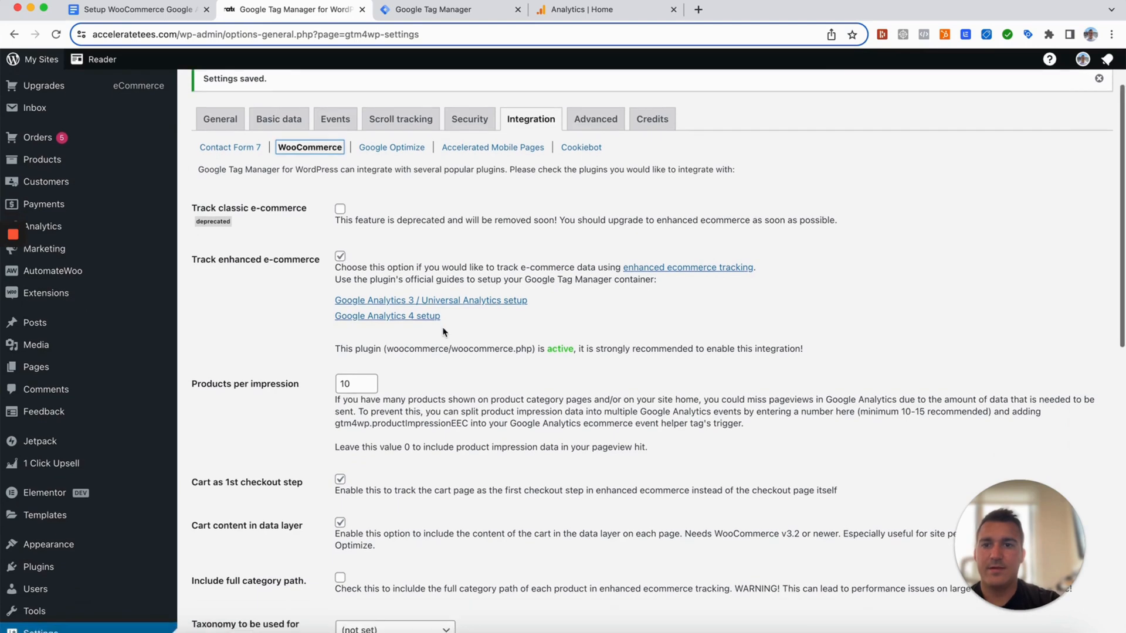
scroll(410, 311, down, 8)
scroll(442, 332, down, 3)
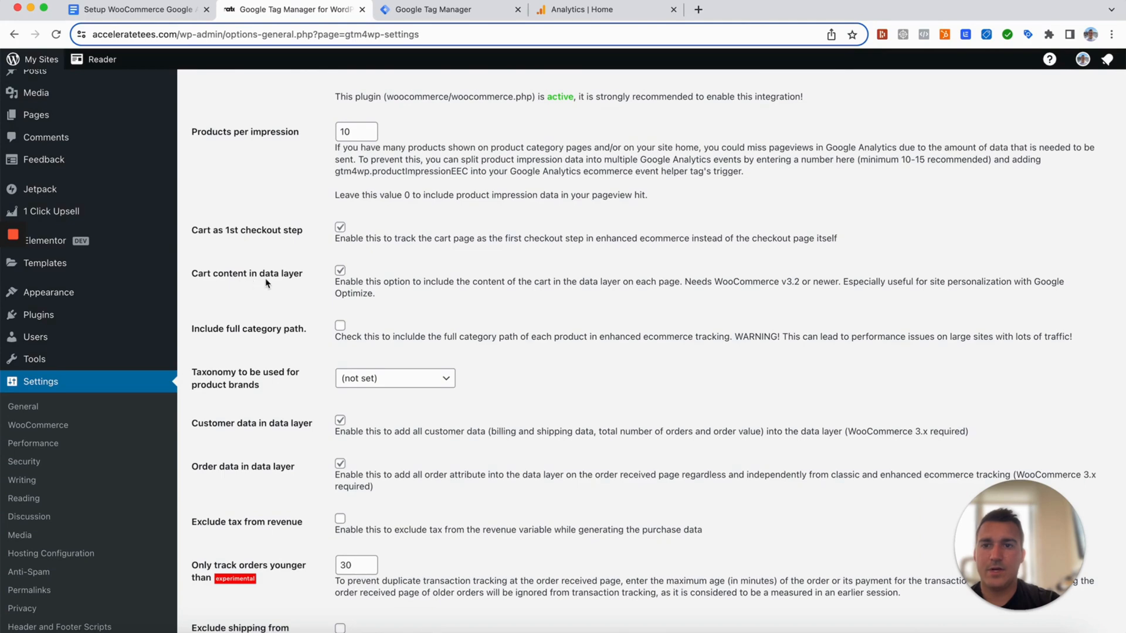
scroll(391, 366, down, 1)
scroll(391, 366, down, 3)
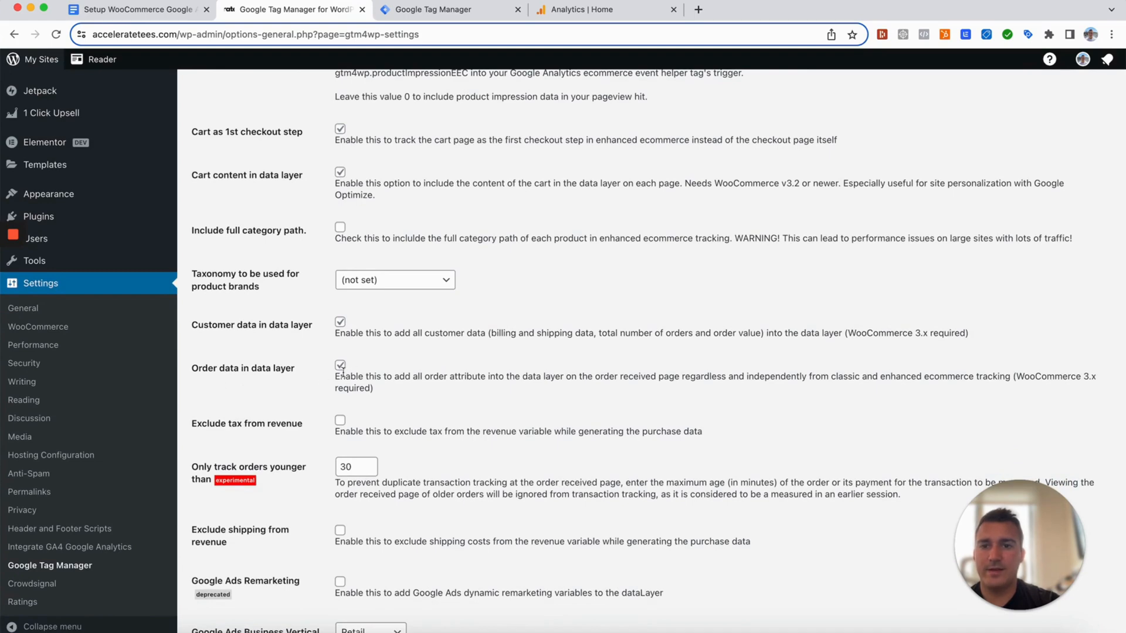
scroll(391, 422, down, 10)
click(226, 572)
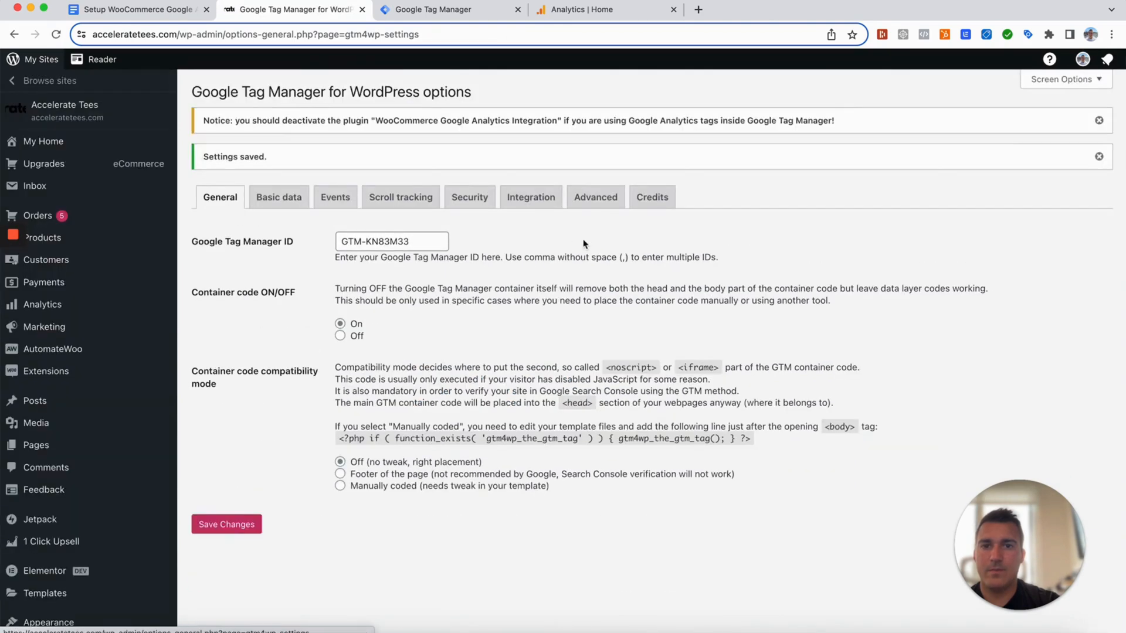
Step: Revisit the GTM4WP integration options, switch to the Google Docs guide and read Step 3 on setting up the GA4 configuration tag
click(593, 201)
click(535, 202)
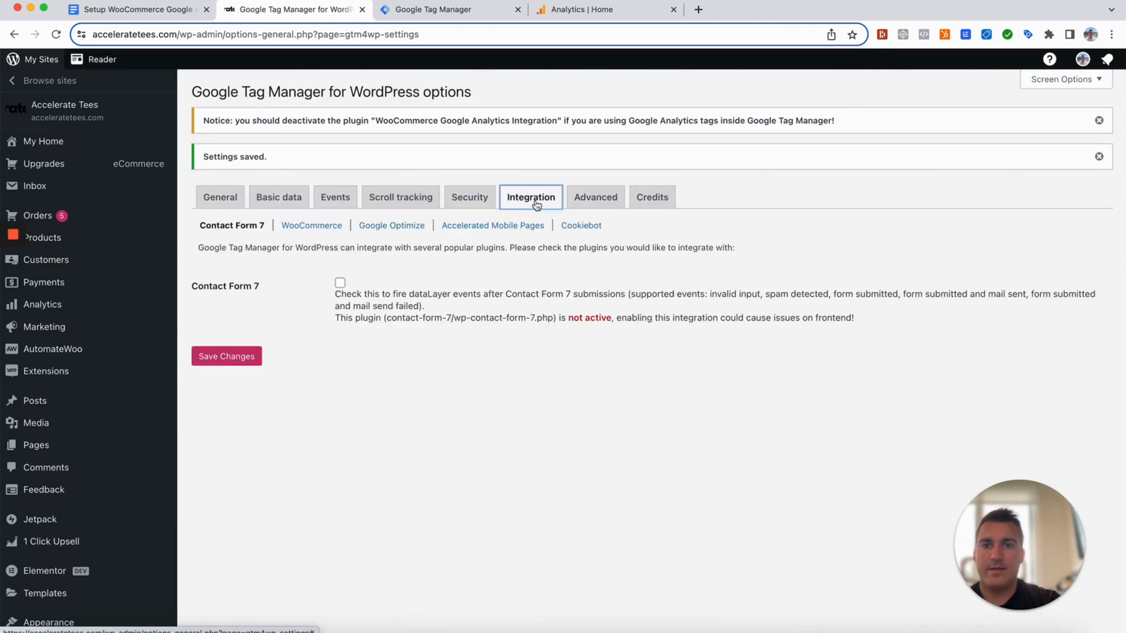
click(138, 9)
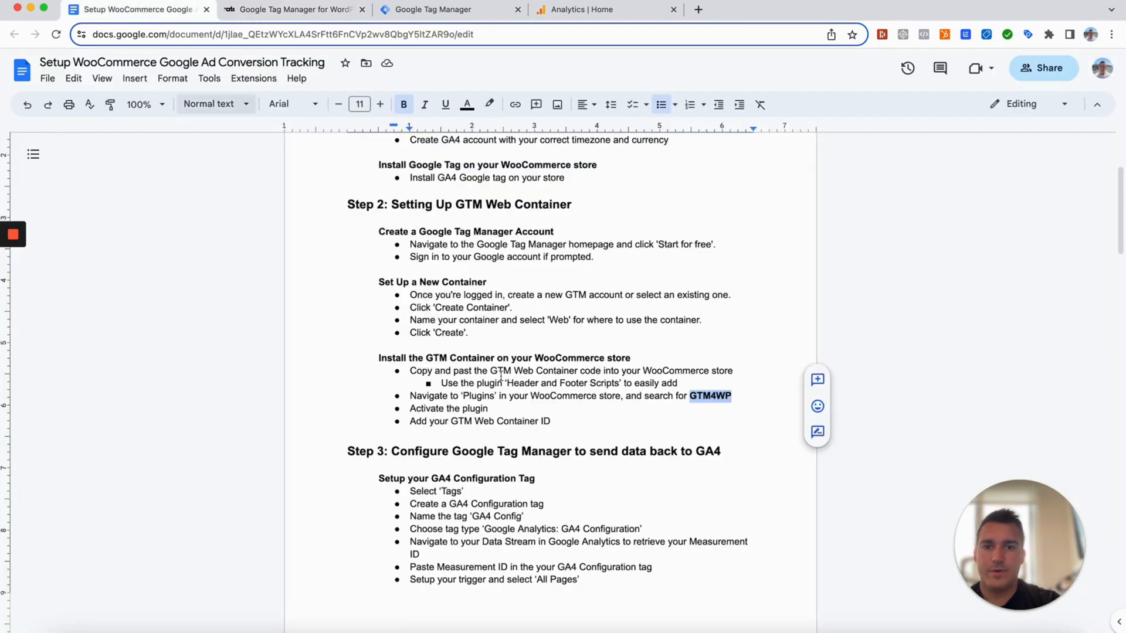
scroll(524, 399, down, 1)
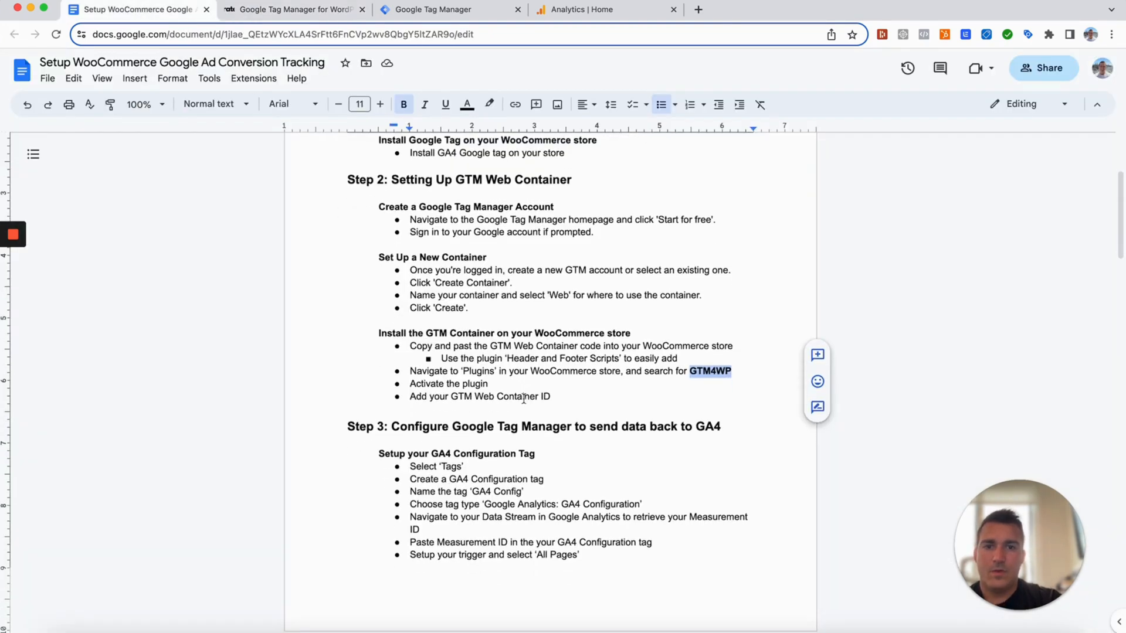
scroll(523, 398, down, 1)
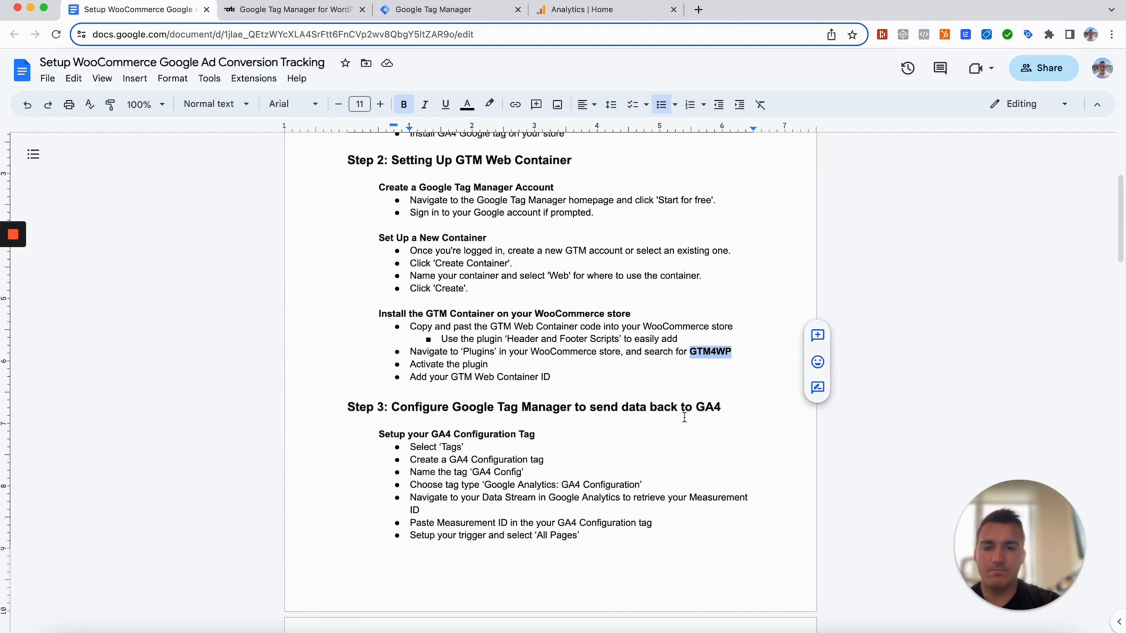
scroll(684, 417, down, 2)
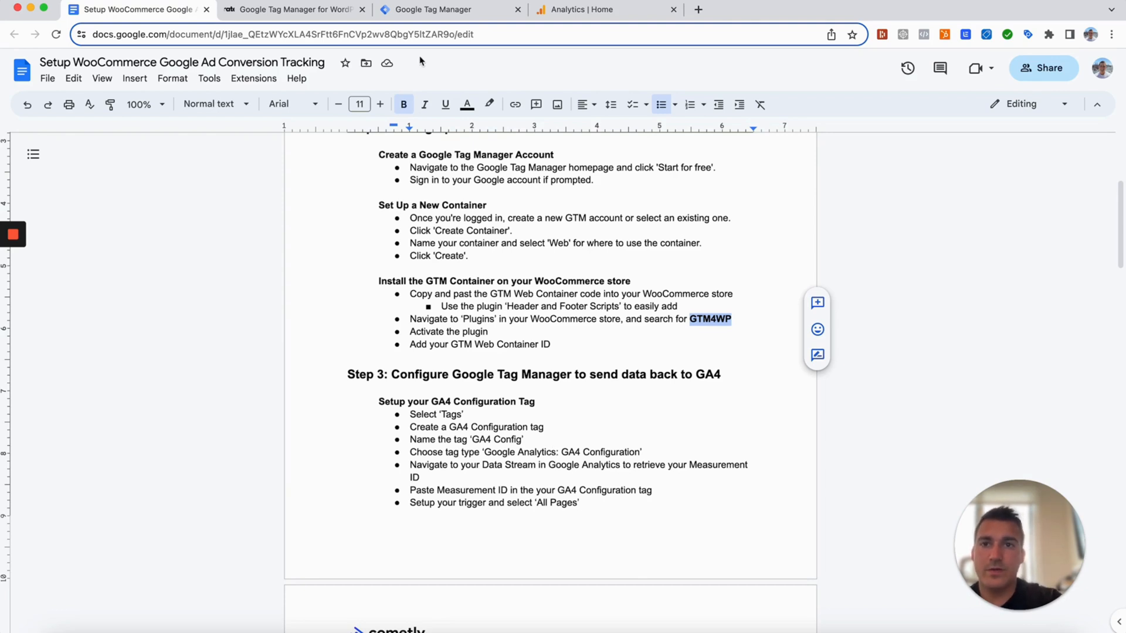
Step: In Google Tag Manager, create a new tag named GA4 Config with the tag type Google Analytics: GA4 Configuration
click(426, 9)
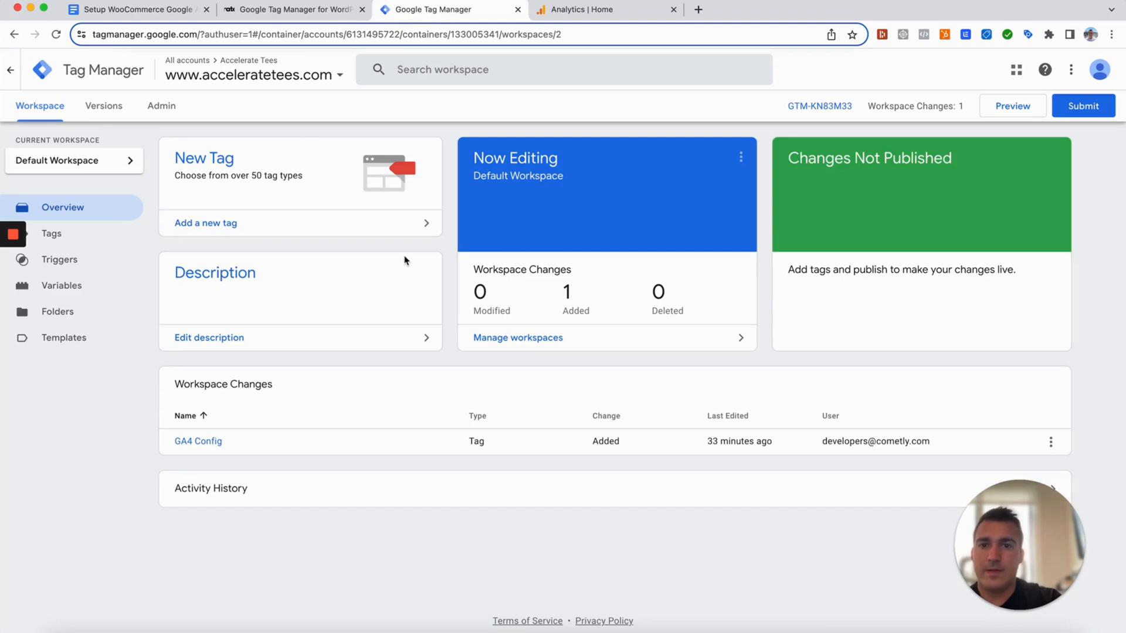
click(80, 240)
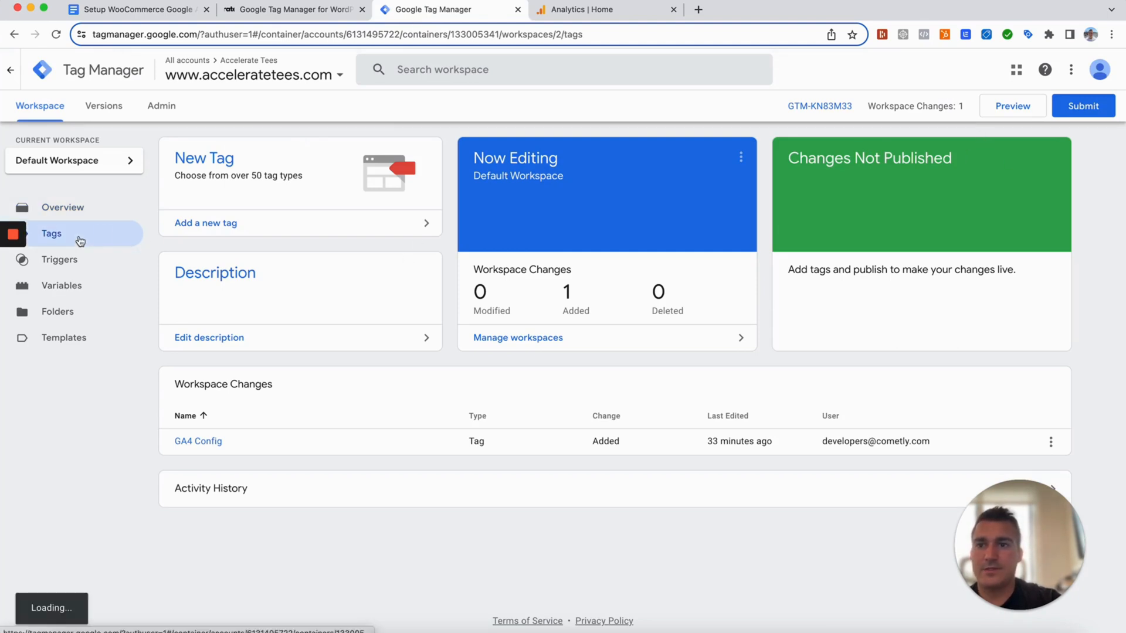
click(1031, 158)
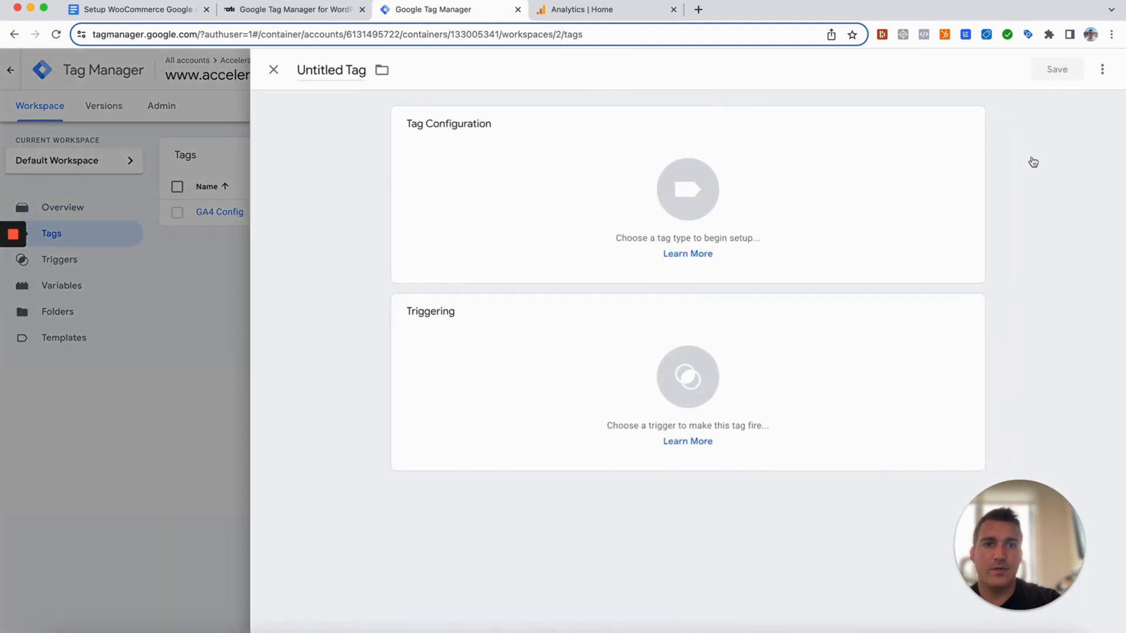
drag(367, 70, 295, 71)
text(GA4 Config)
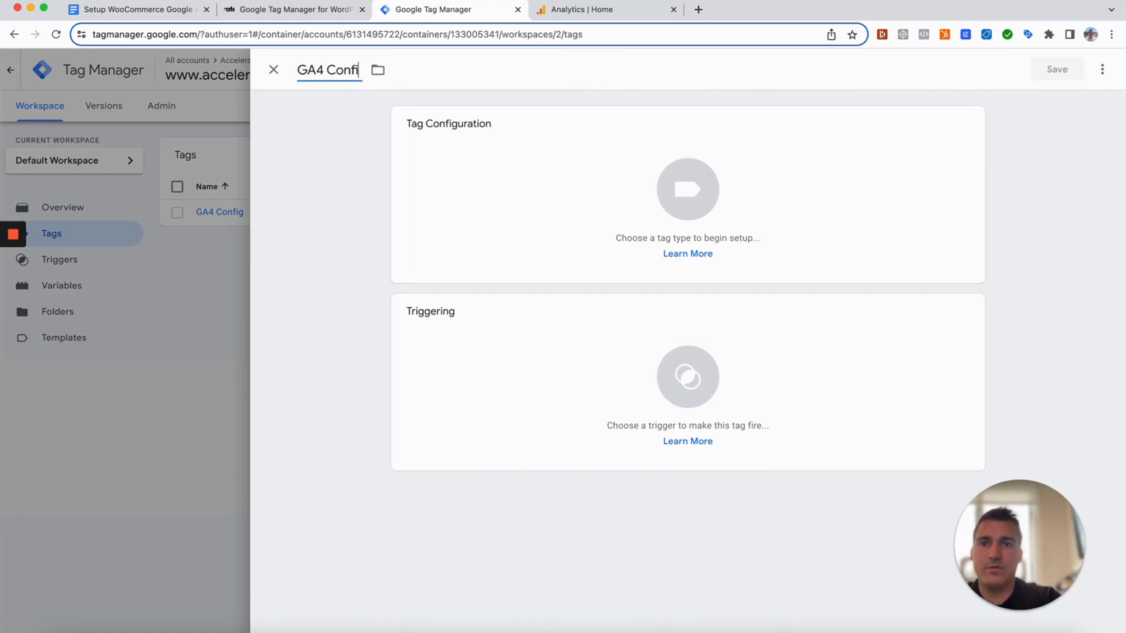
click(596, 174)
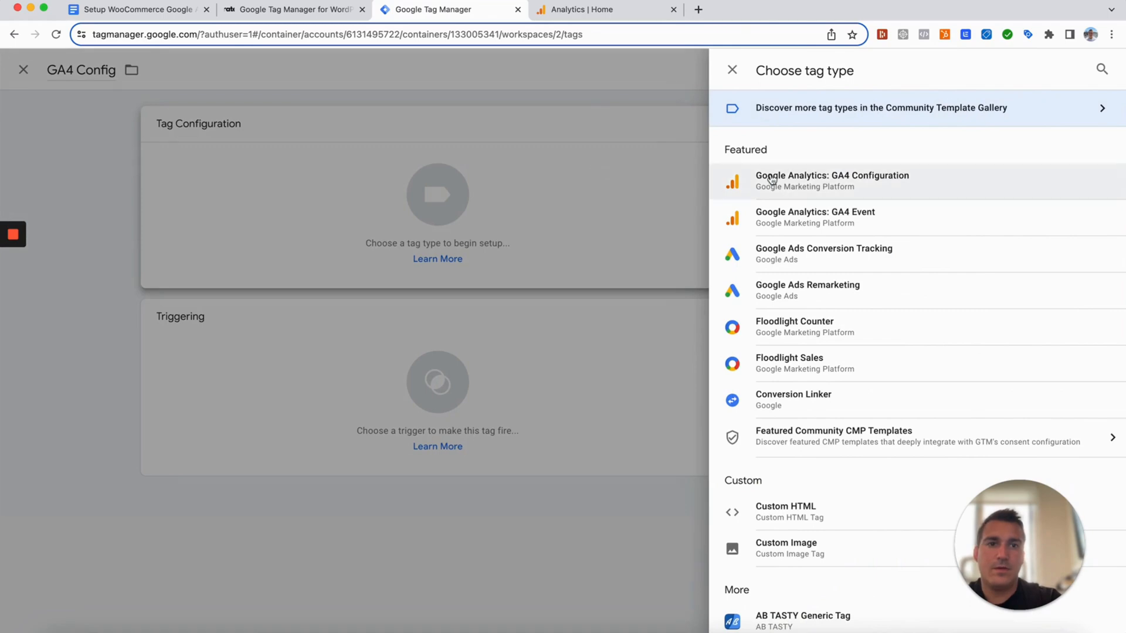
click(828, 186)
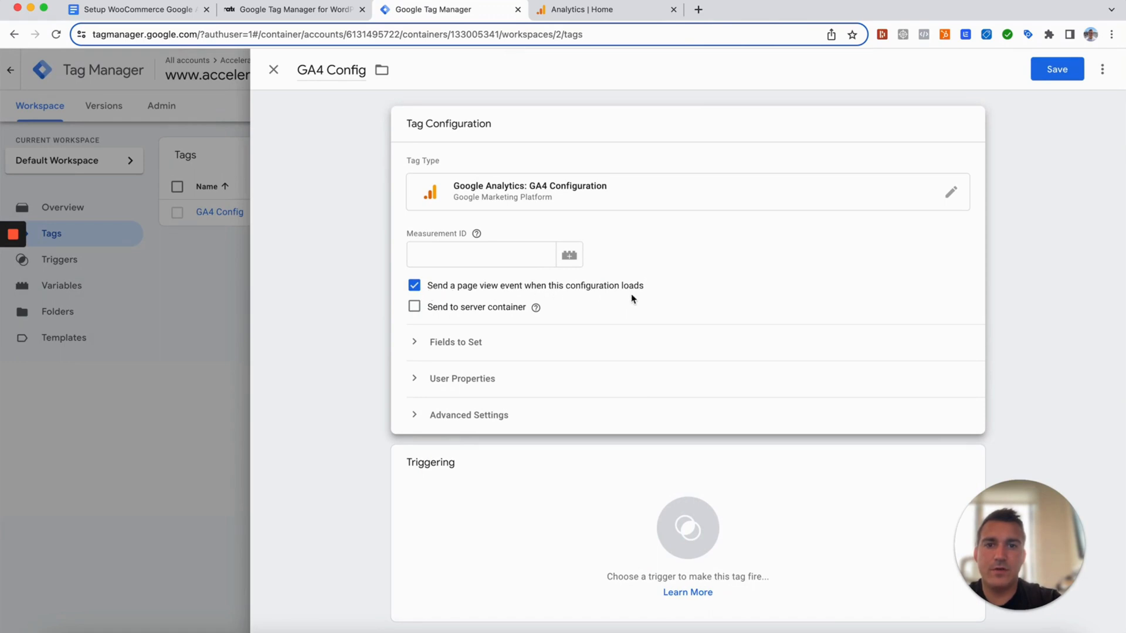
Step: Switch to Google Analytics, open the Accelerate Tees web data stream in the property's admin settings and copy its measurement ID
click(607, 14)
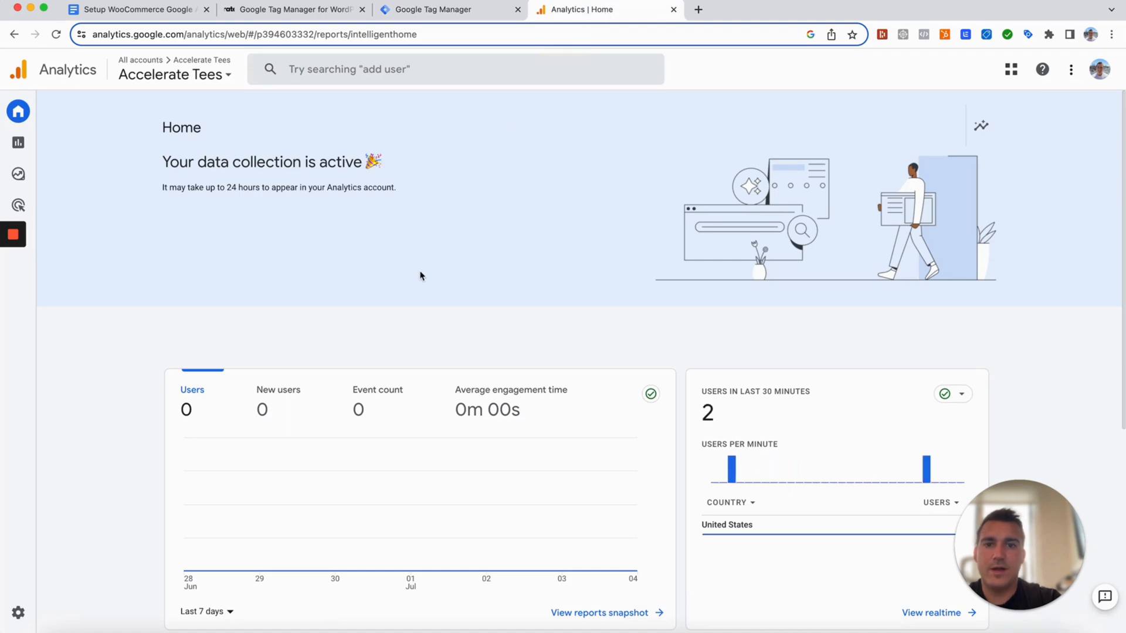
click(18, 619)
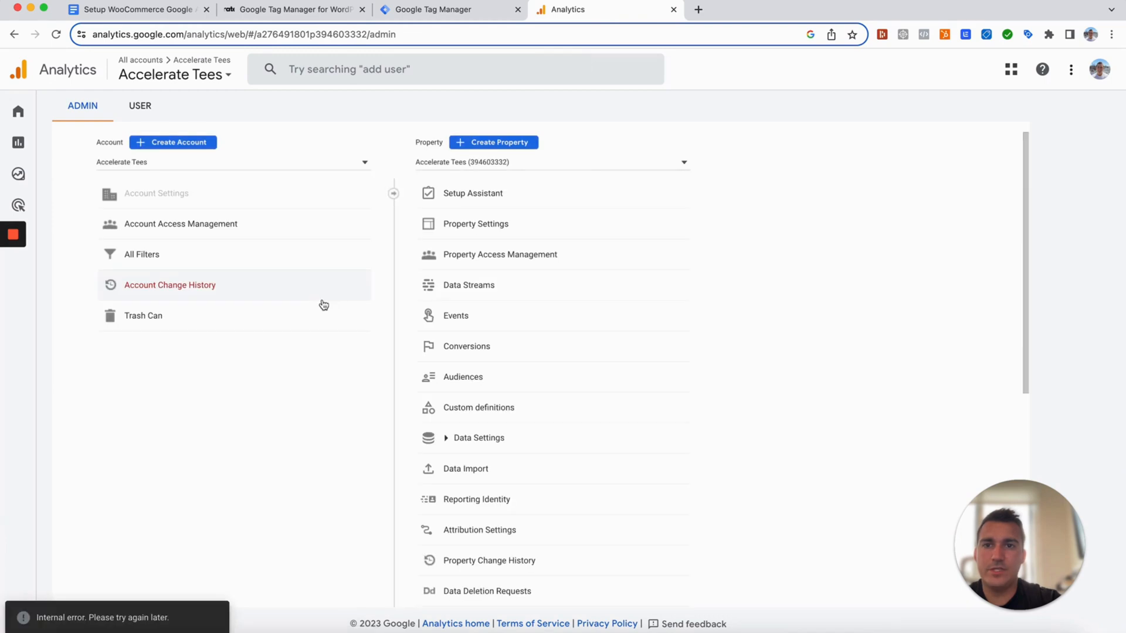
click(469, 285)
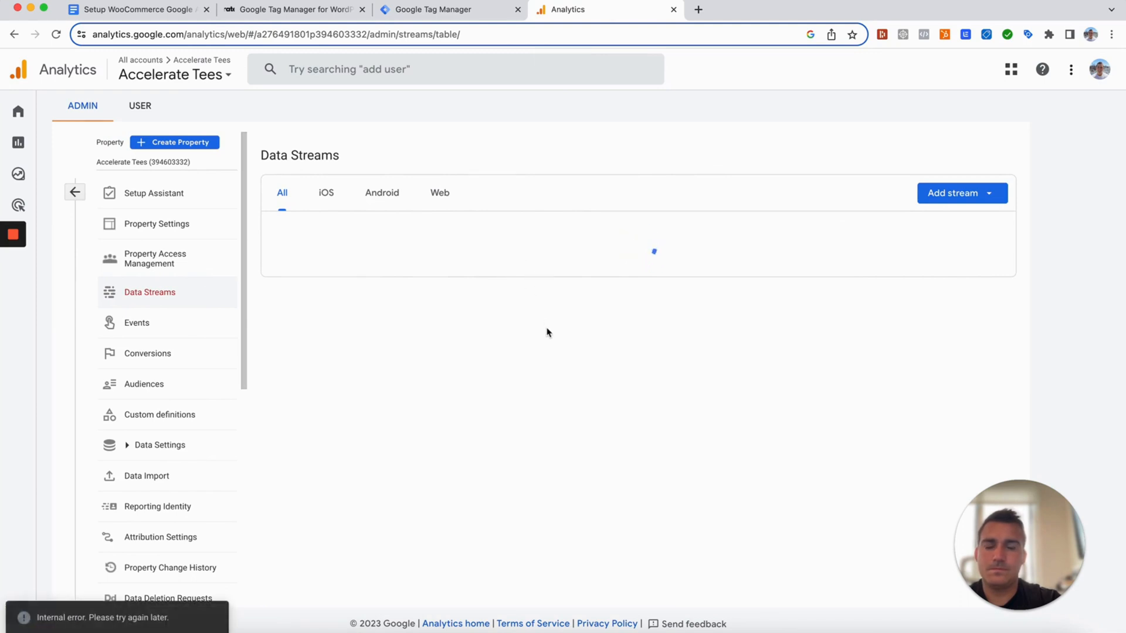
click(151, 269)
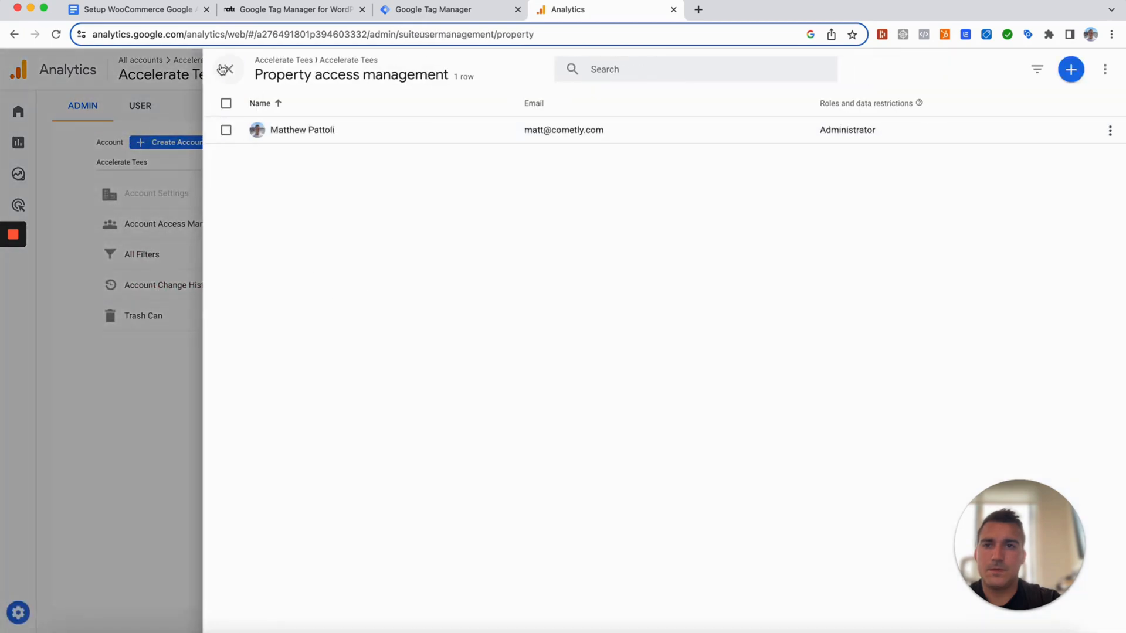
click(221, 72)
click(468, 288)
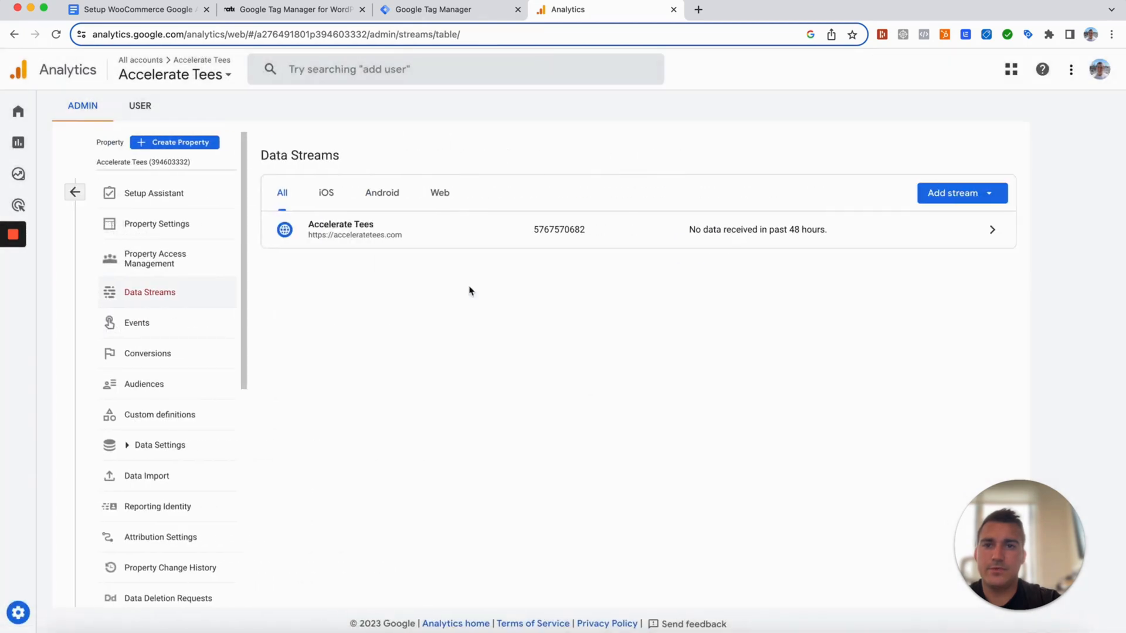
click(438, 231)
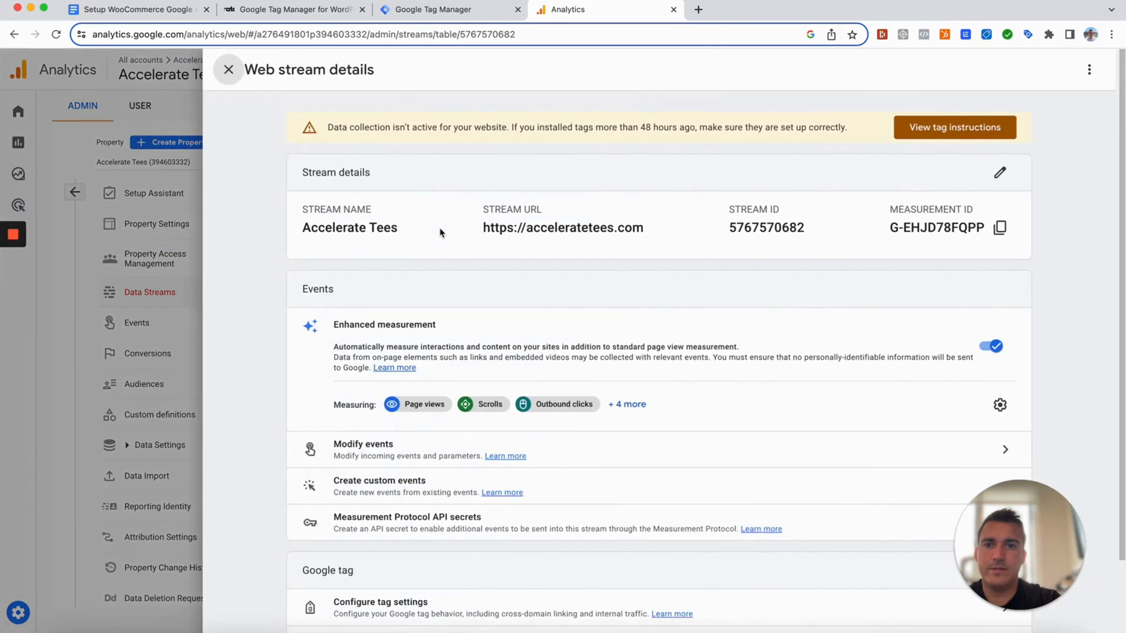
click(1000, 227)
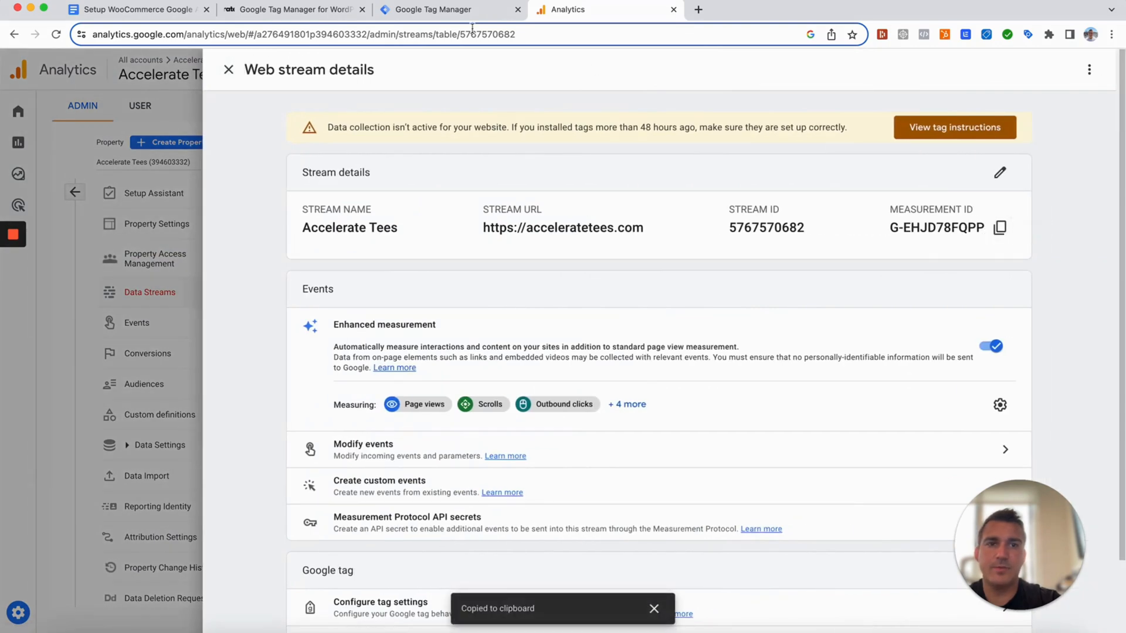
Step: Switch to Google Tag Manager and paste the copied measurement ID into the GA4 Config tag
click(408, 10)
click(451, 253)
key(ctrl+v)
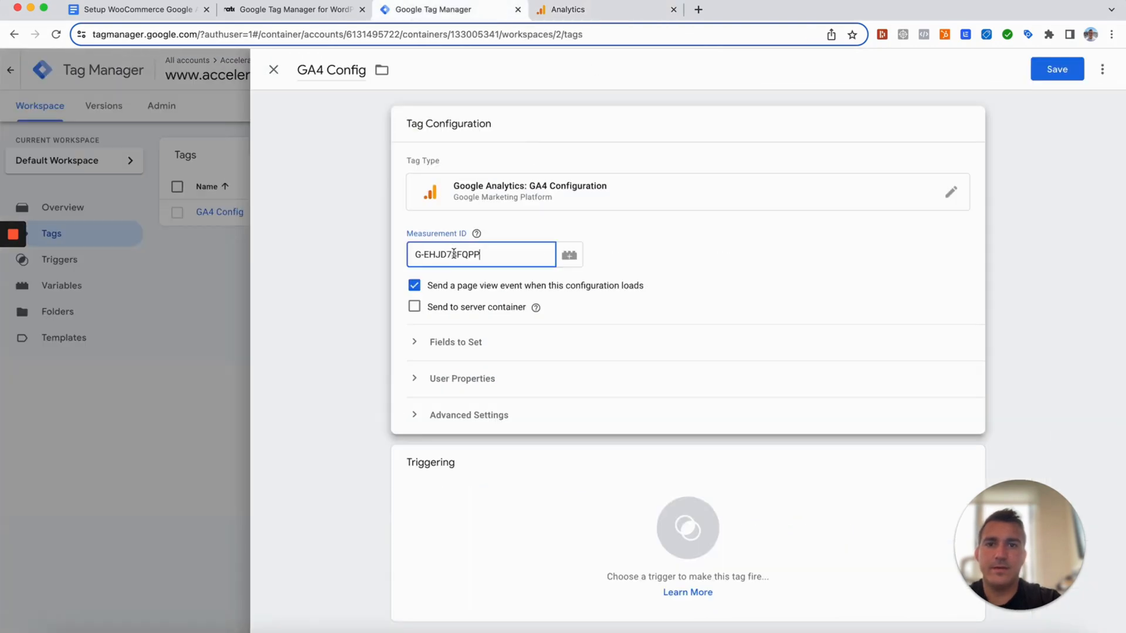
Step: Add the All Pages trigger to the GA4 Config tag, and close the tag without saving it
click(463, 497)
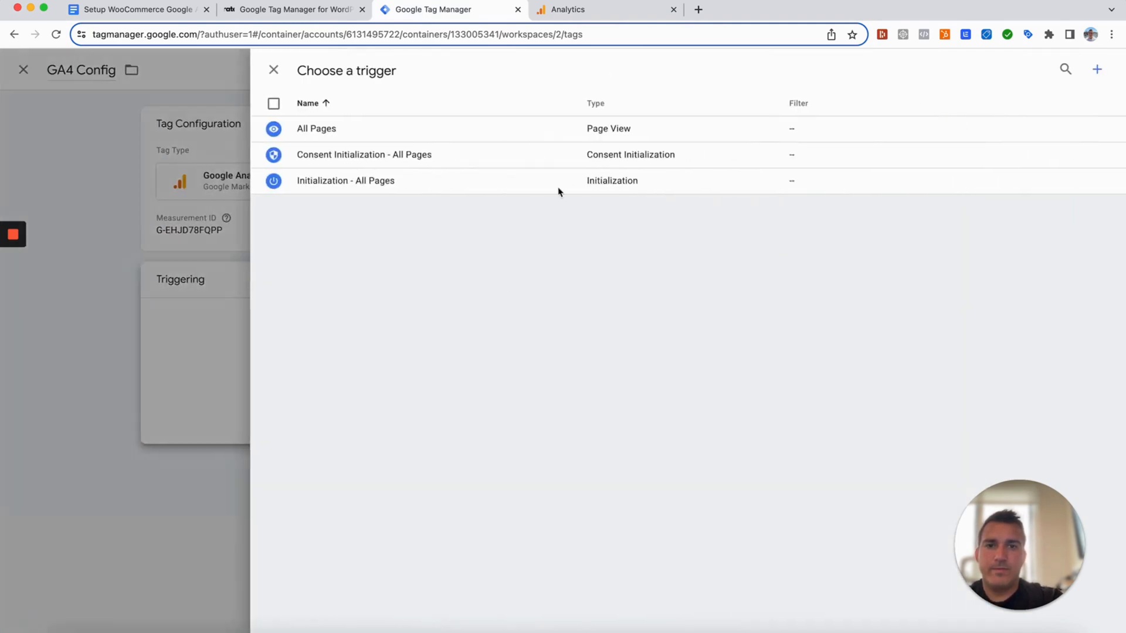
click(476, 139)
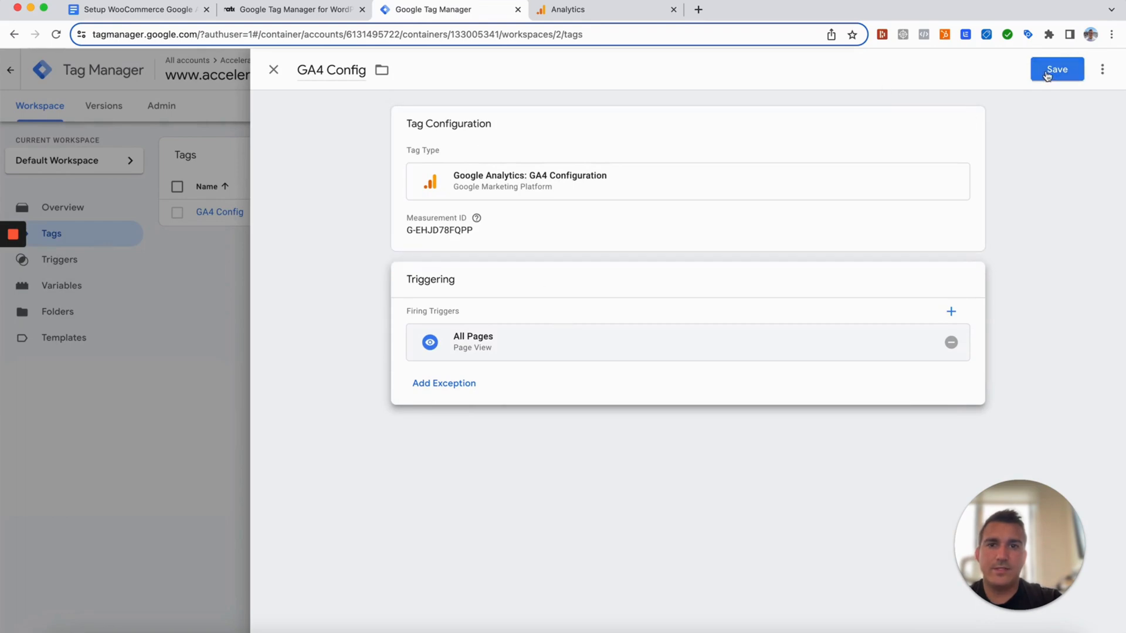
click(273, 72)
click(753, 218)
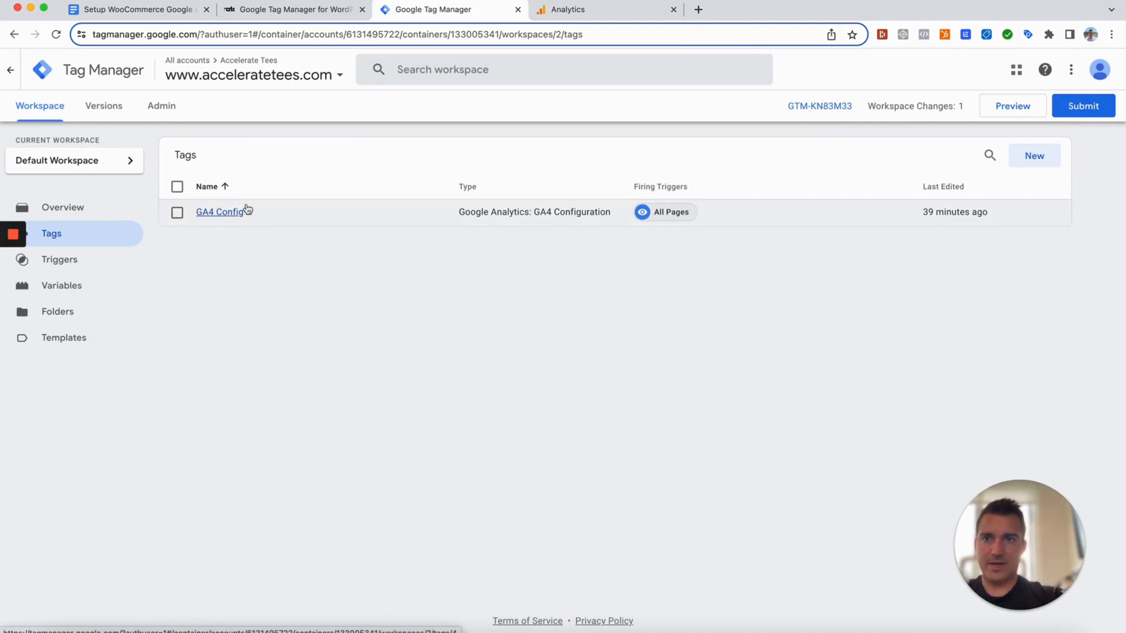
Step: Switch to the Google Docs guide, read the Setup Ecommerce variables section and select the variable name ecommerce
click(163, 13)
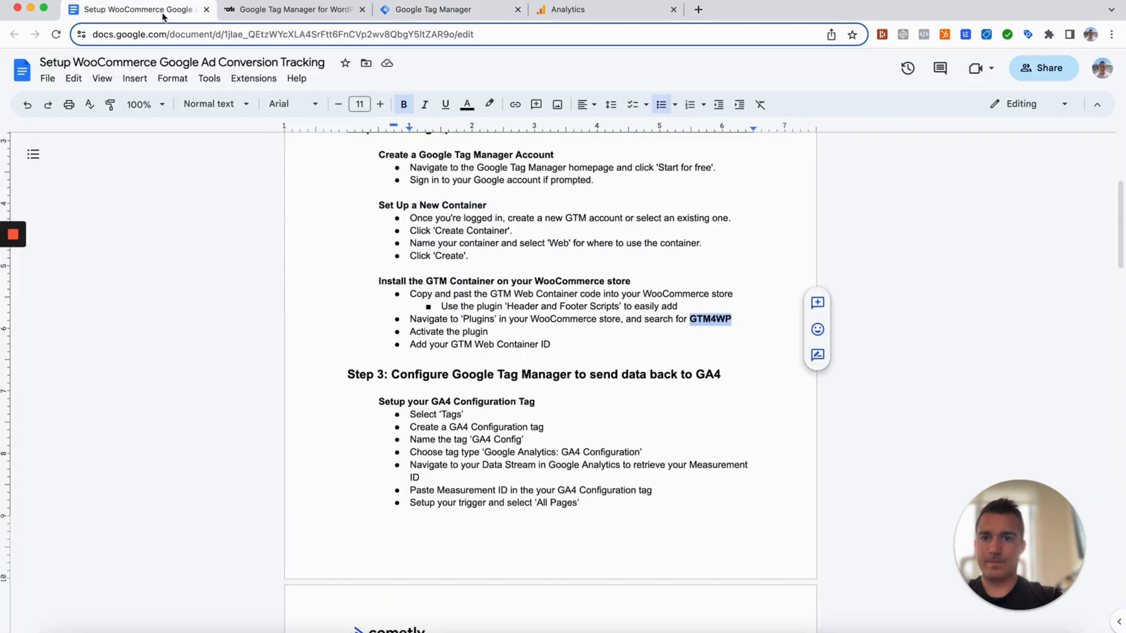
scroll(507, 450, down, 5)
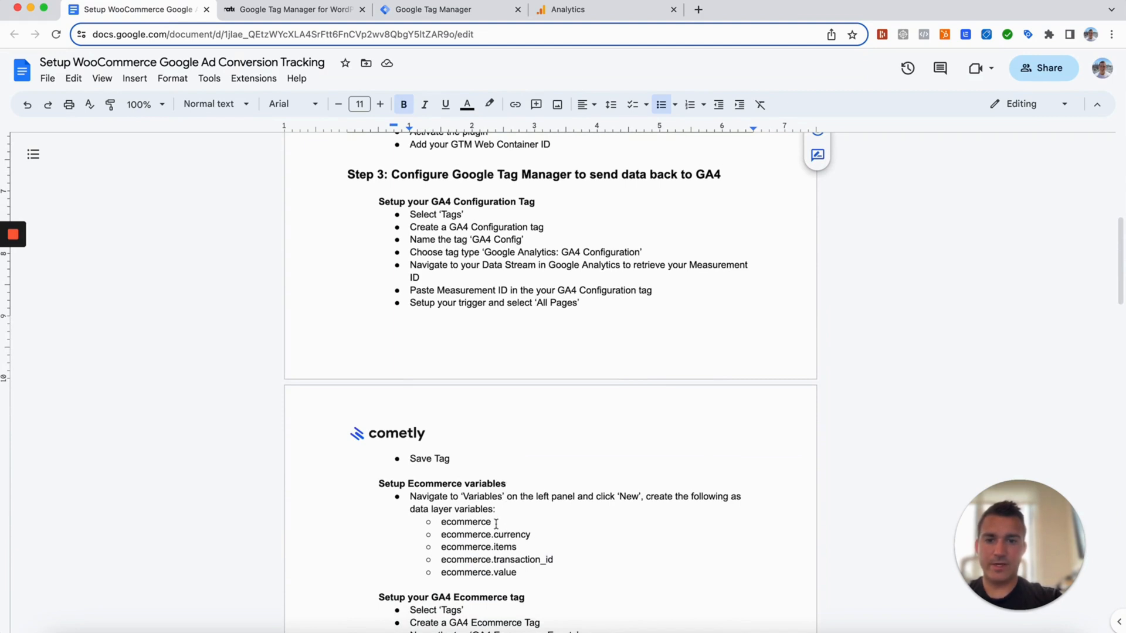
drag(495, 523, 456, 523)
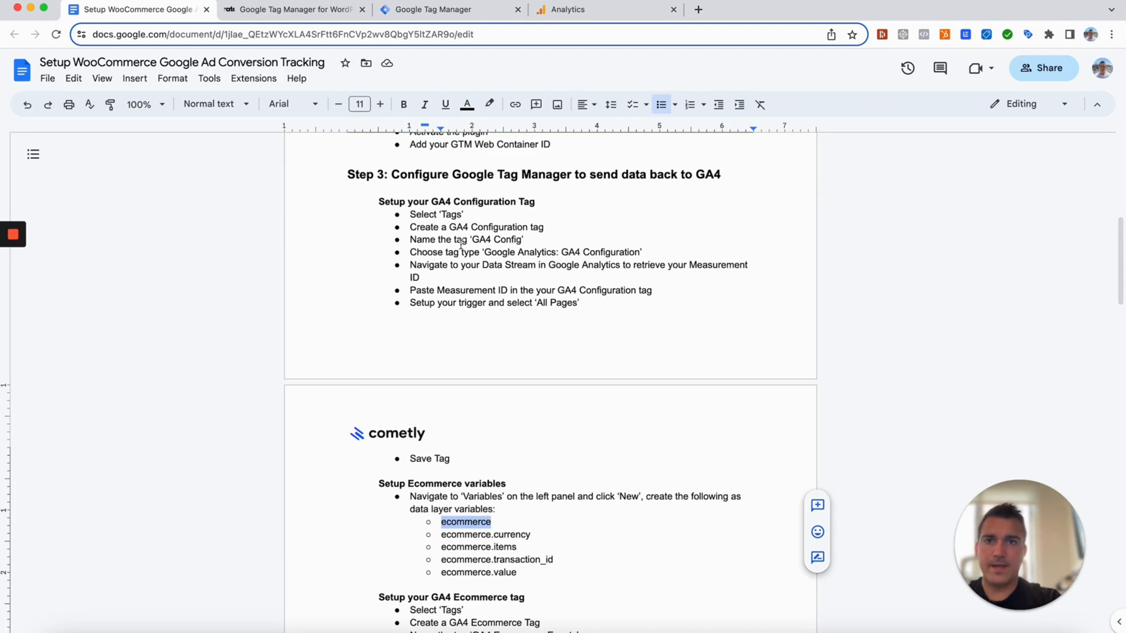
Step: In Google Tag Manager, create and save a Data Layer Variable named Ecommerce with the data layer variable name ecommerce
click(450, 13)
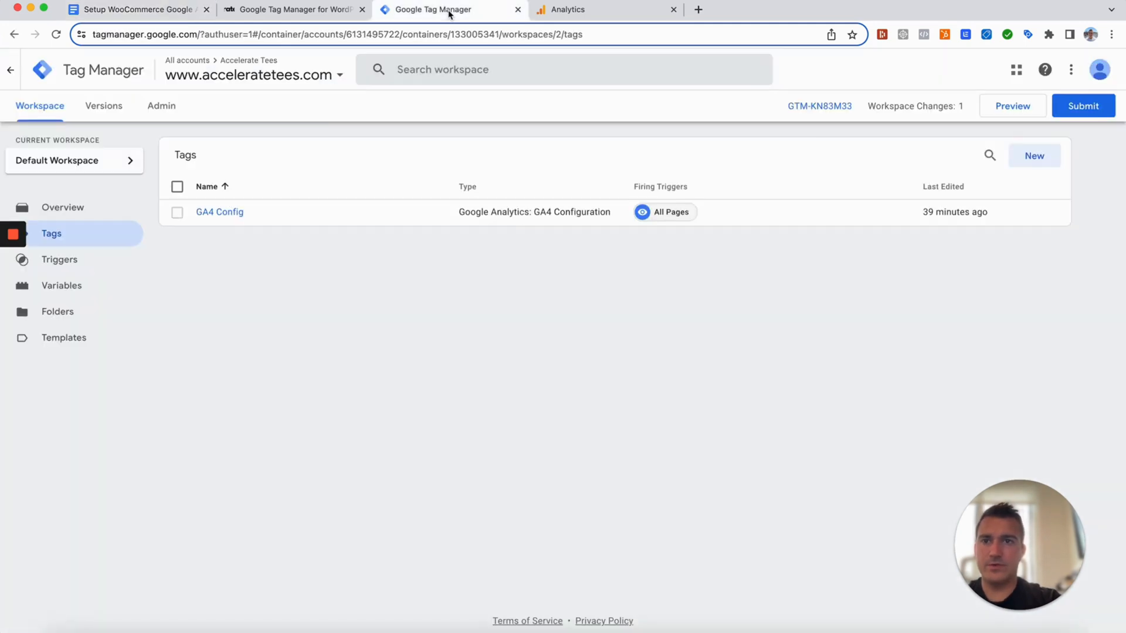
click(78, 288)
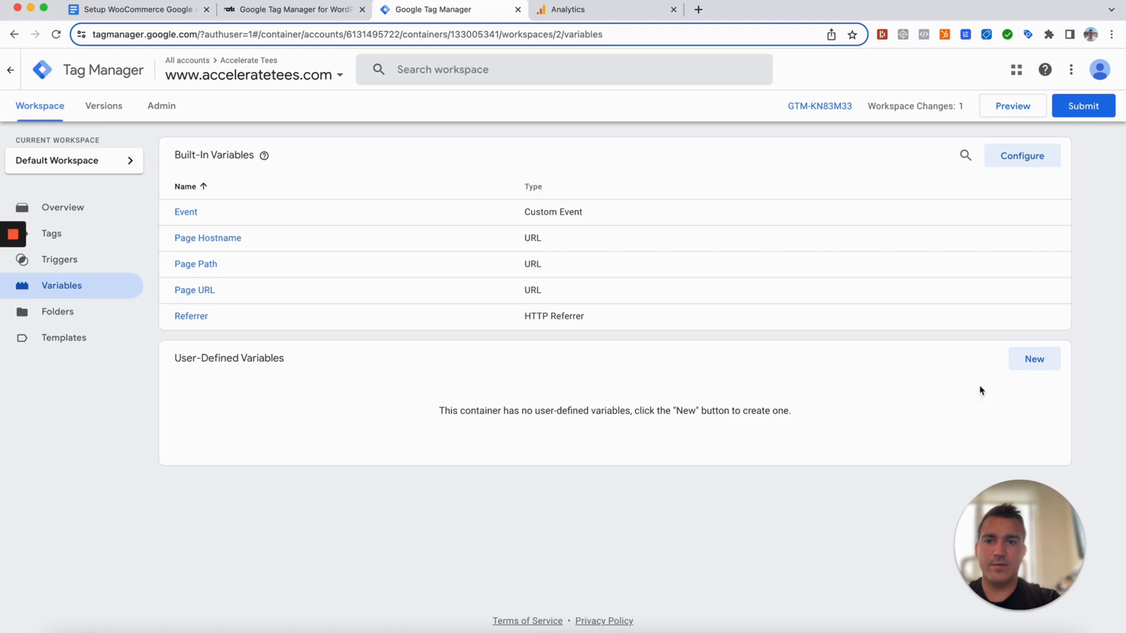
click(1033, 357)
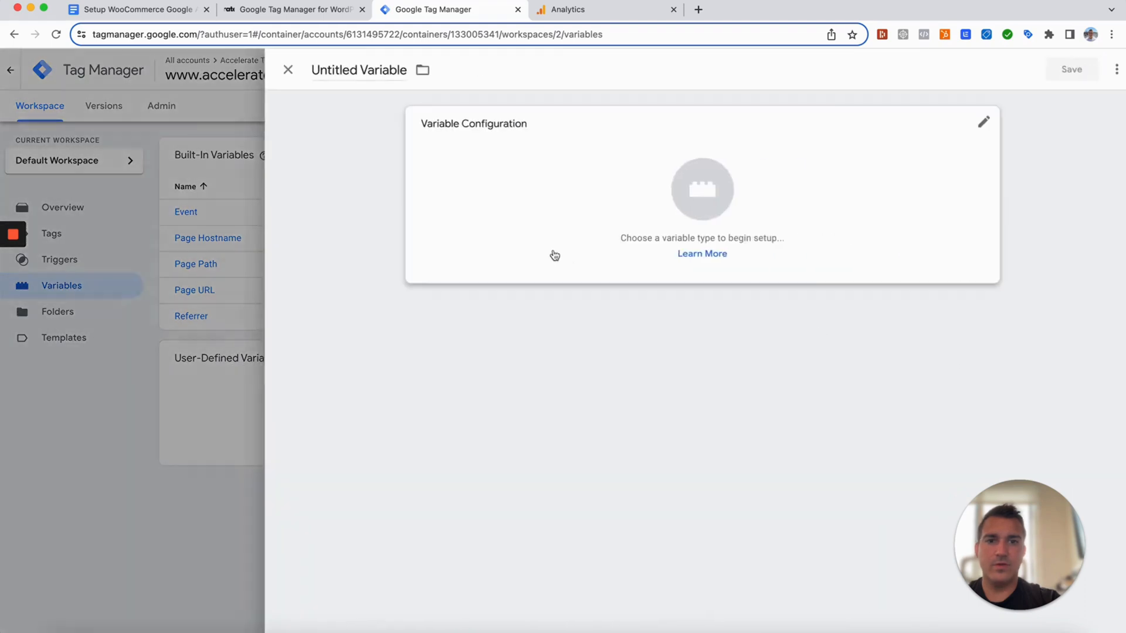
click(396, 71)
text(Ecommerce)
click(606, 176)
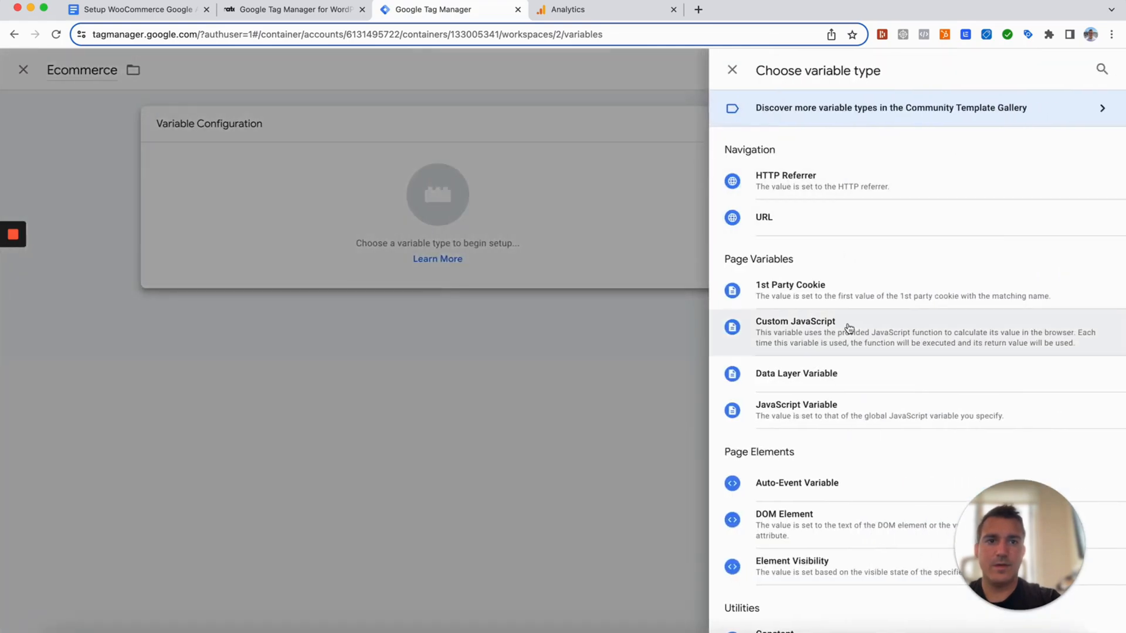
click(833, 374)
click(447, 262)
text(ecommerce)
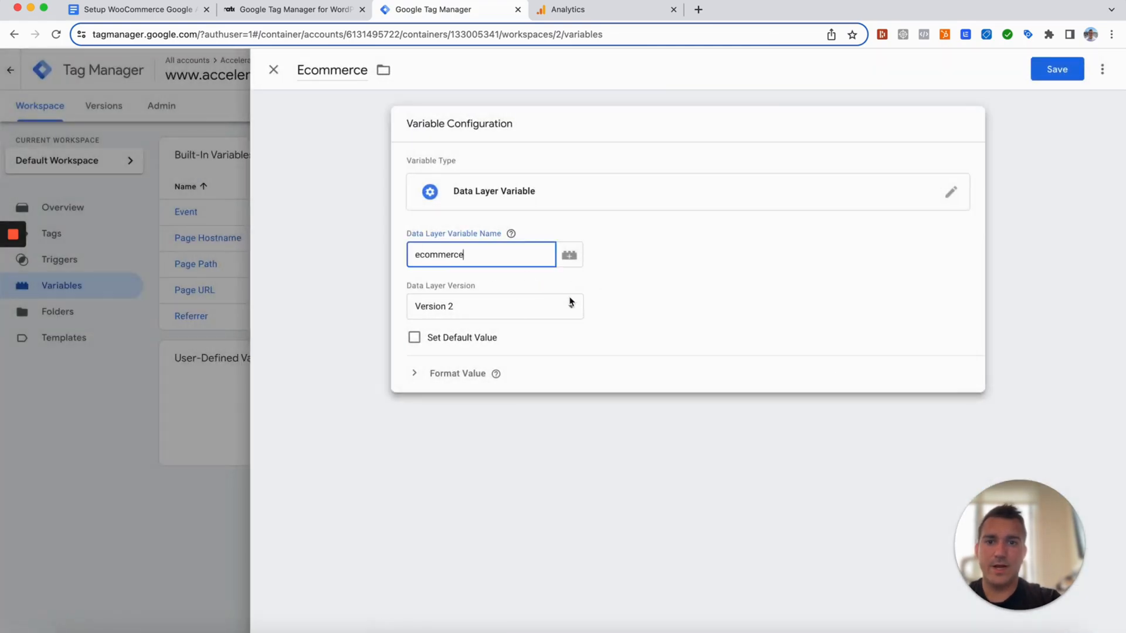
click(1056, 70)
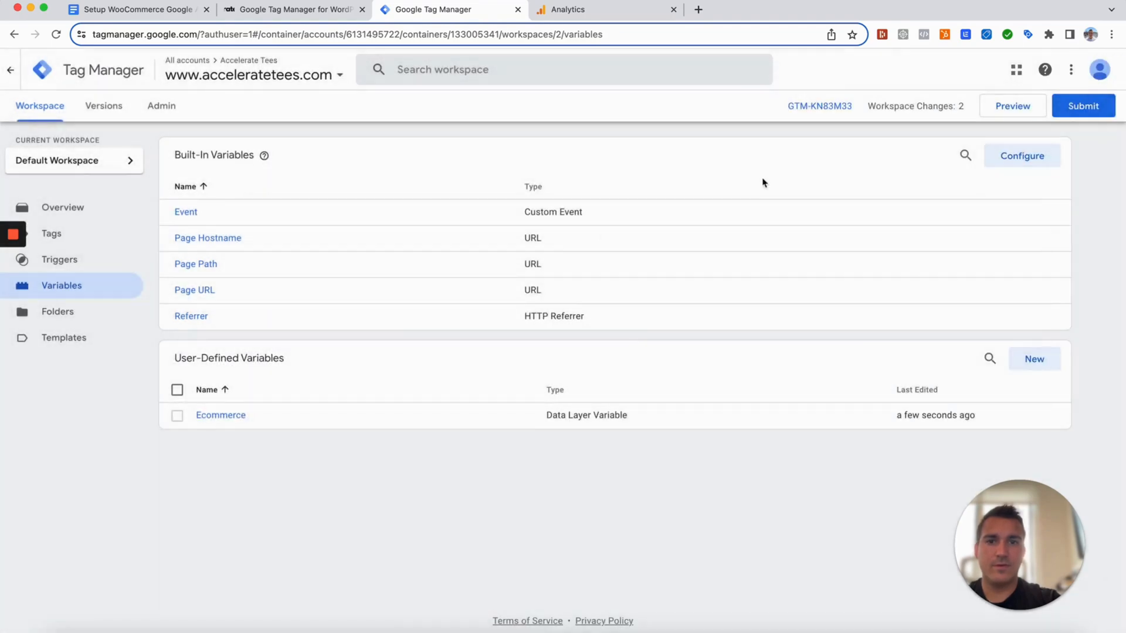
Step: Look up ecommerce.currency in the Google Docs guide, and save it in Google Tag Manager as a Data Layer Variable named Ecommerce Currency
click(150, 19)
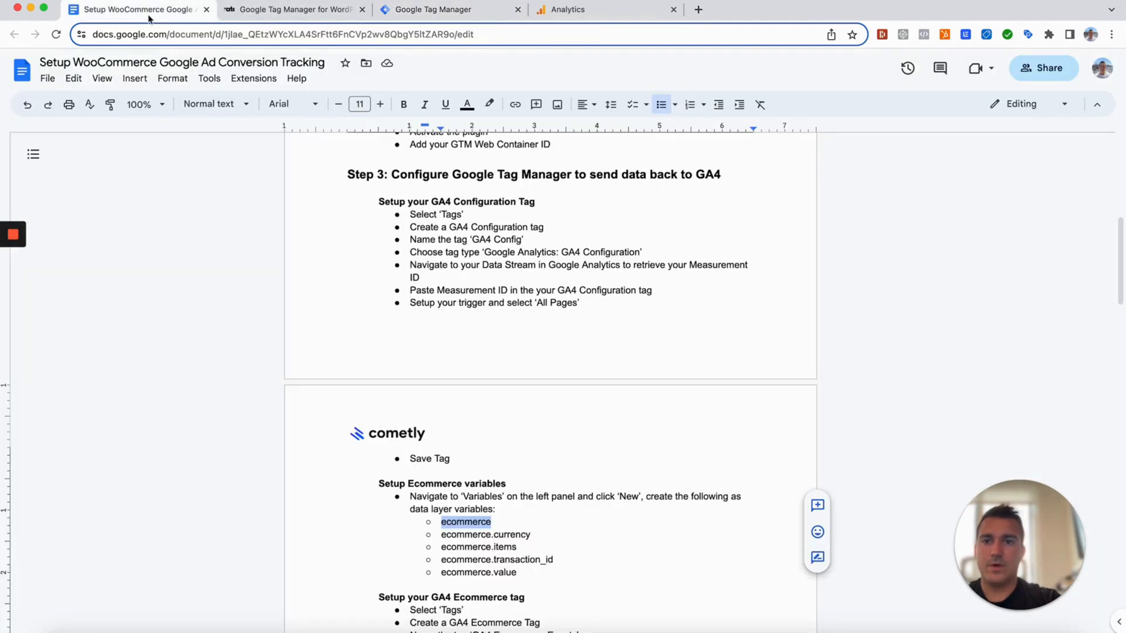
drag(540, 534, 446, 535)
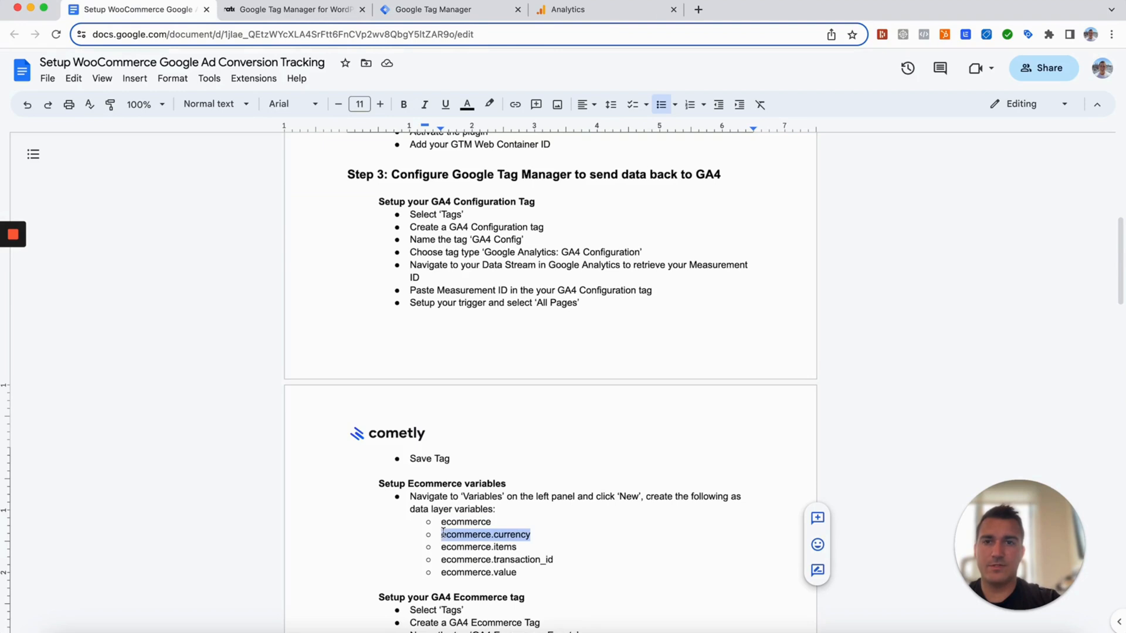
click(426, 15)
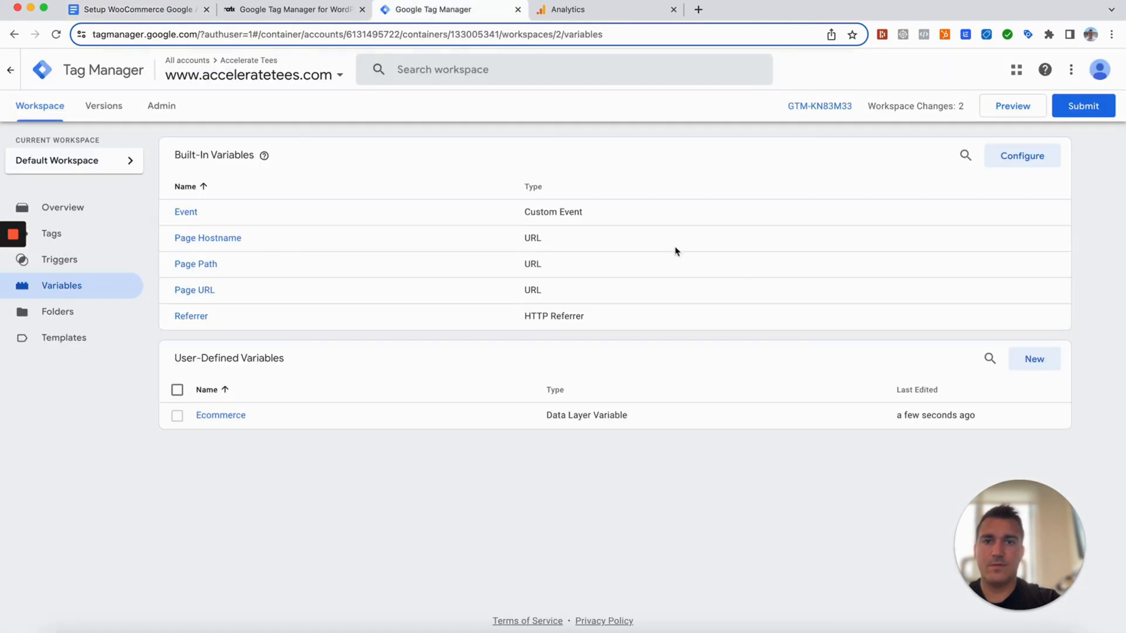
click(1033, 359)
click(385, 71)
text(Ecommerce Currency)
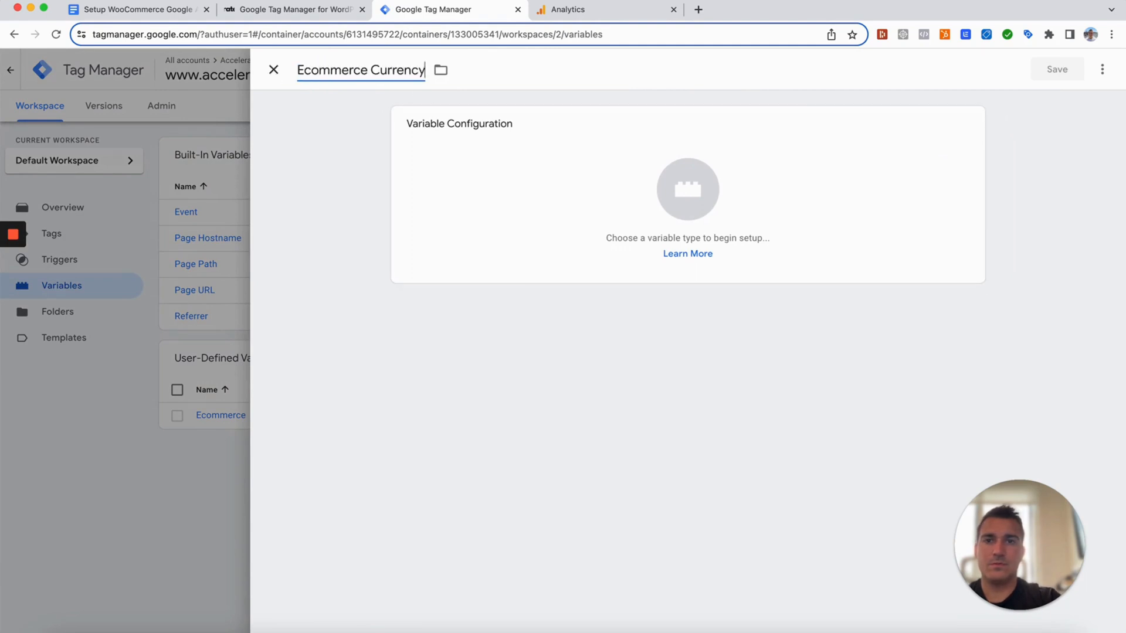
click(521, 205)
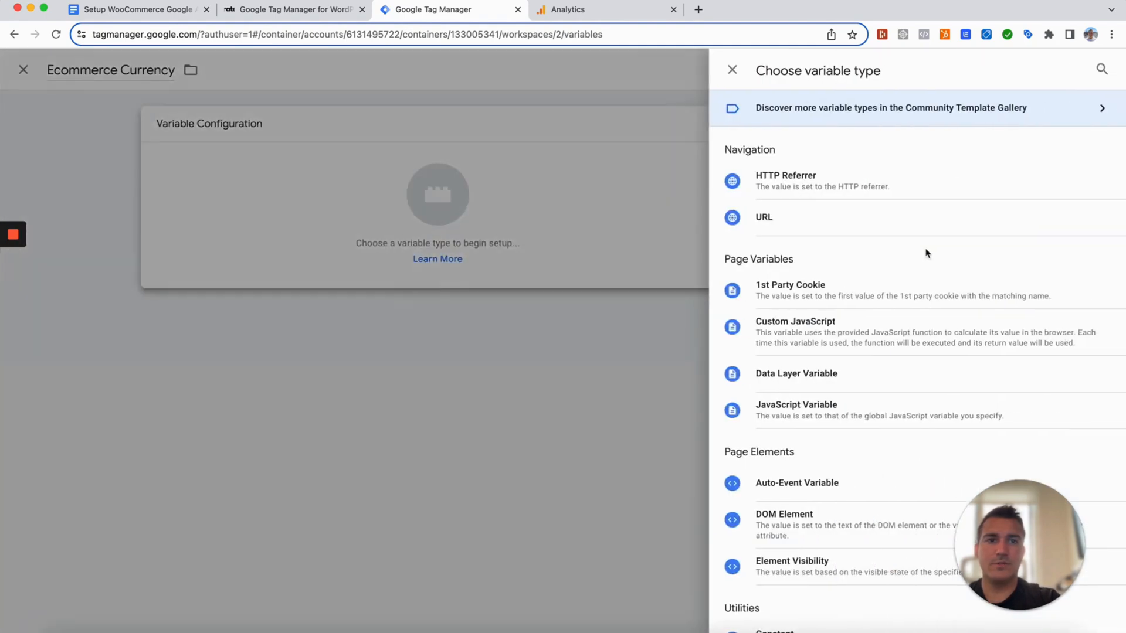
click(843, 374)
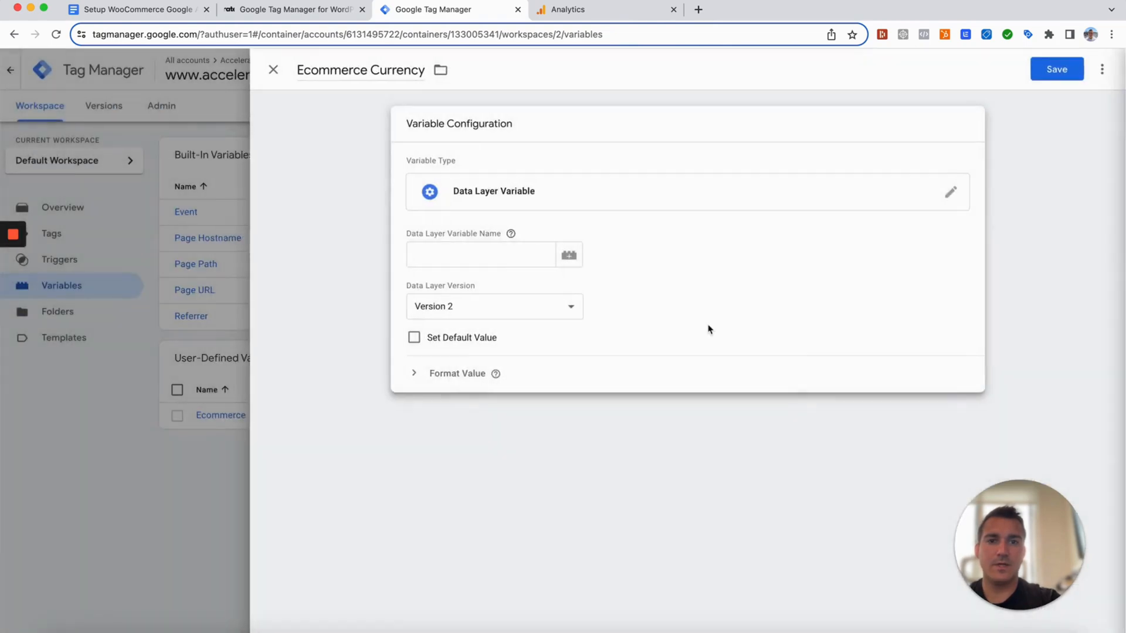
click(469, 256)
text(ecommerce.currency)
click(1057, 69)
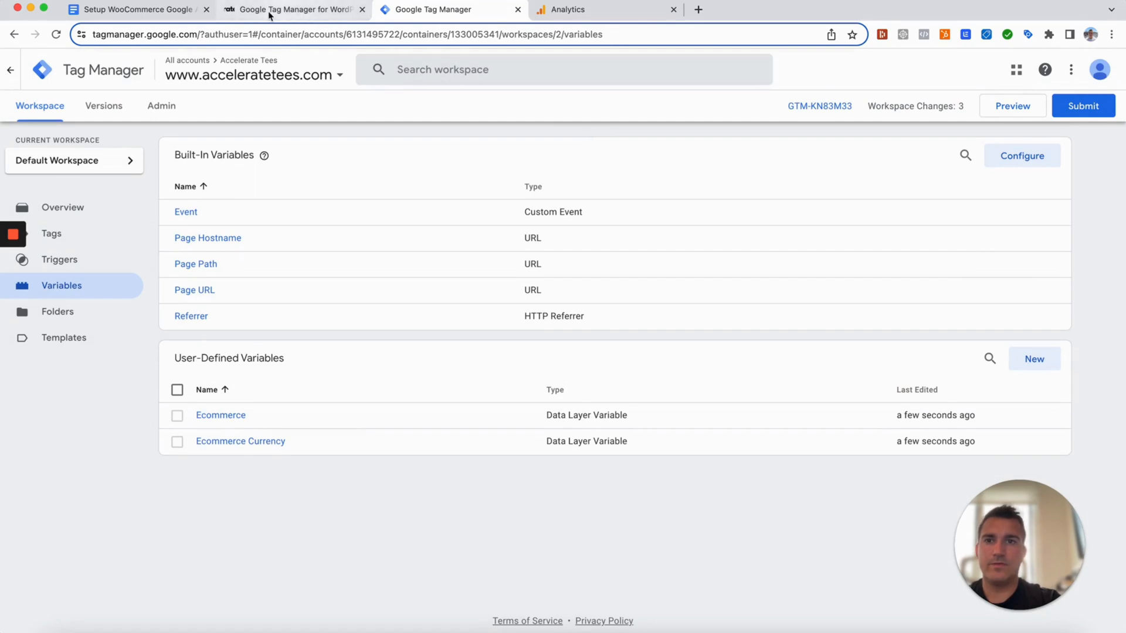
Step: Look up ecommerce.items in the Google Docs guide, and save it in Google Tag Manager as a Data Layer Variable named Ecommerce Items
click(176, 9)
drag(518, 546, 456, 547)
click(424, 10)
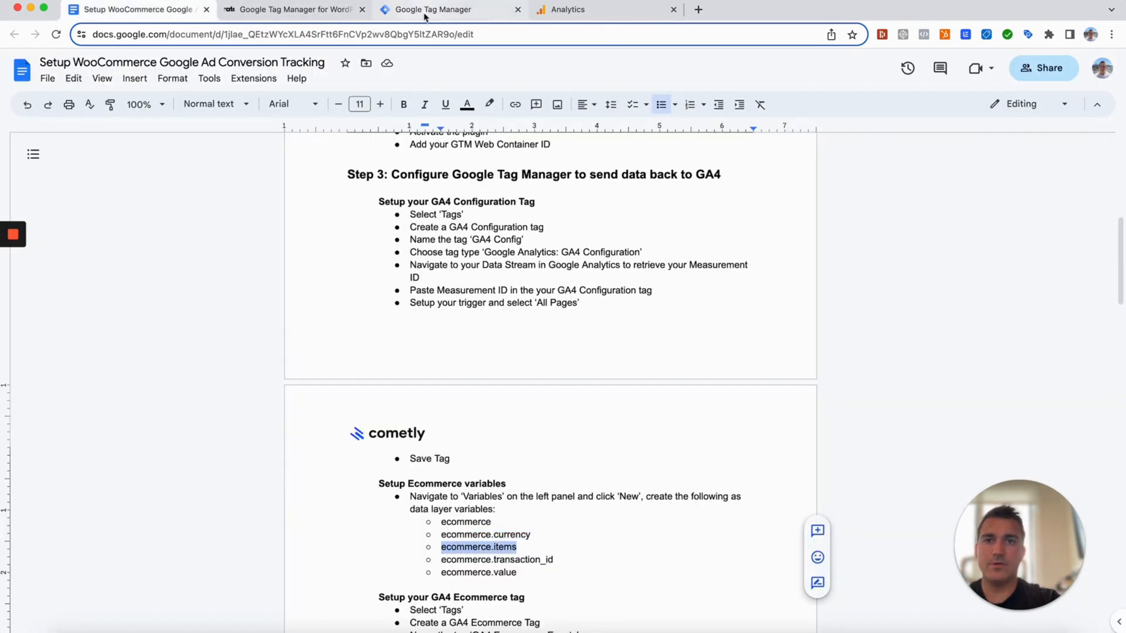
click(1031, 362)
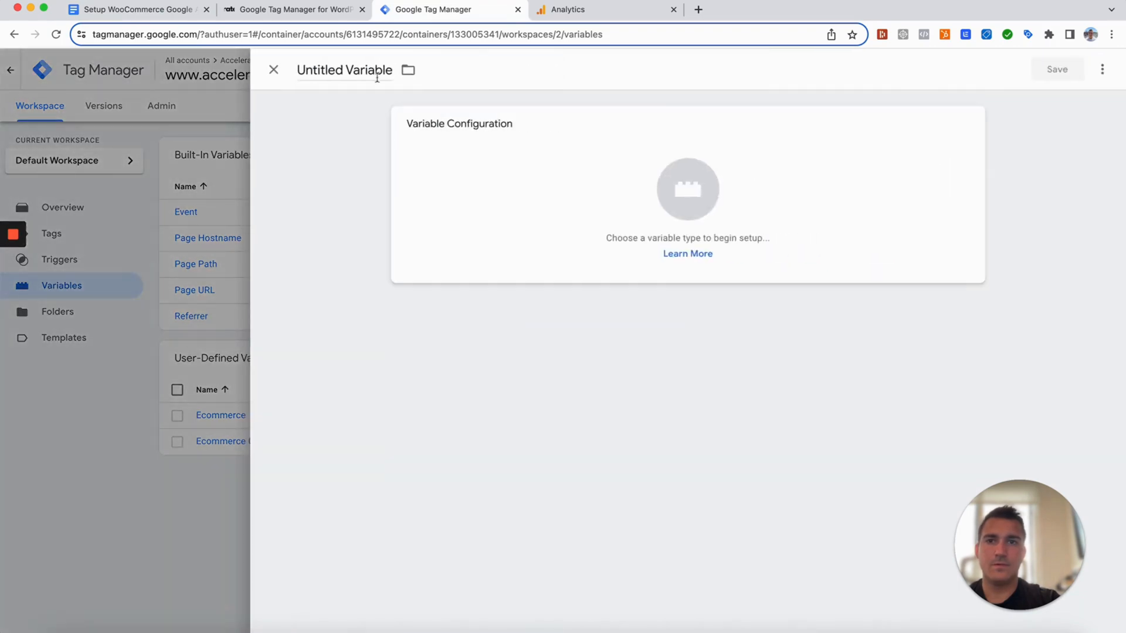
click(299, 70)
text(Ecommer)
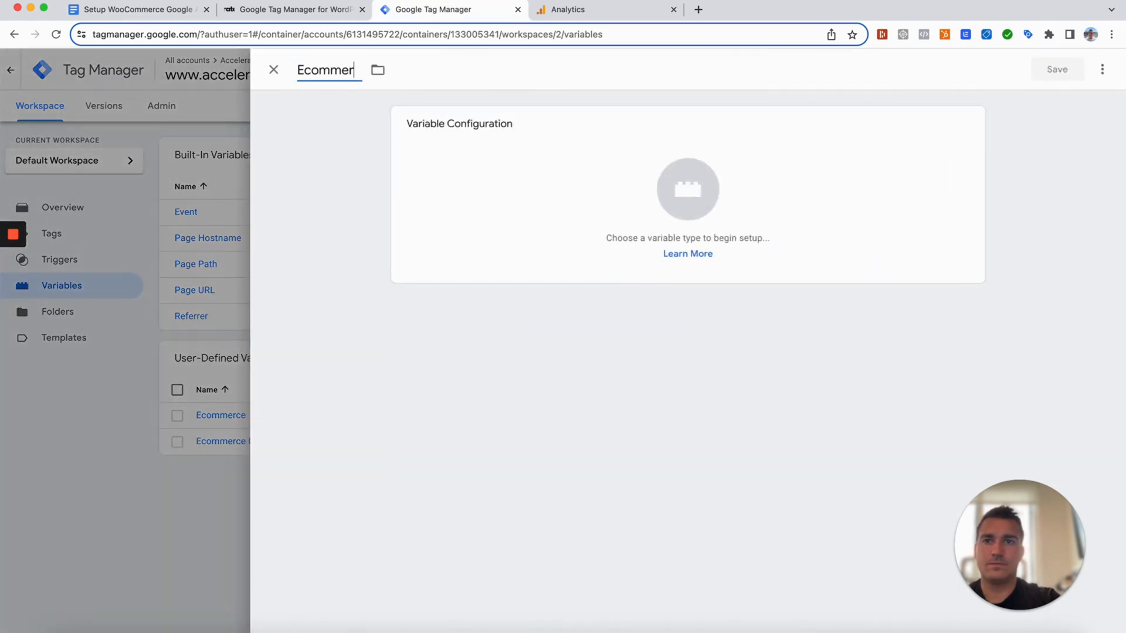
text(ce Items)
click(553, 170)
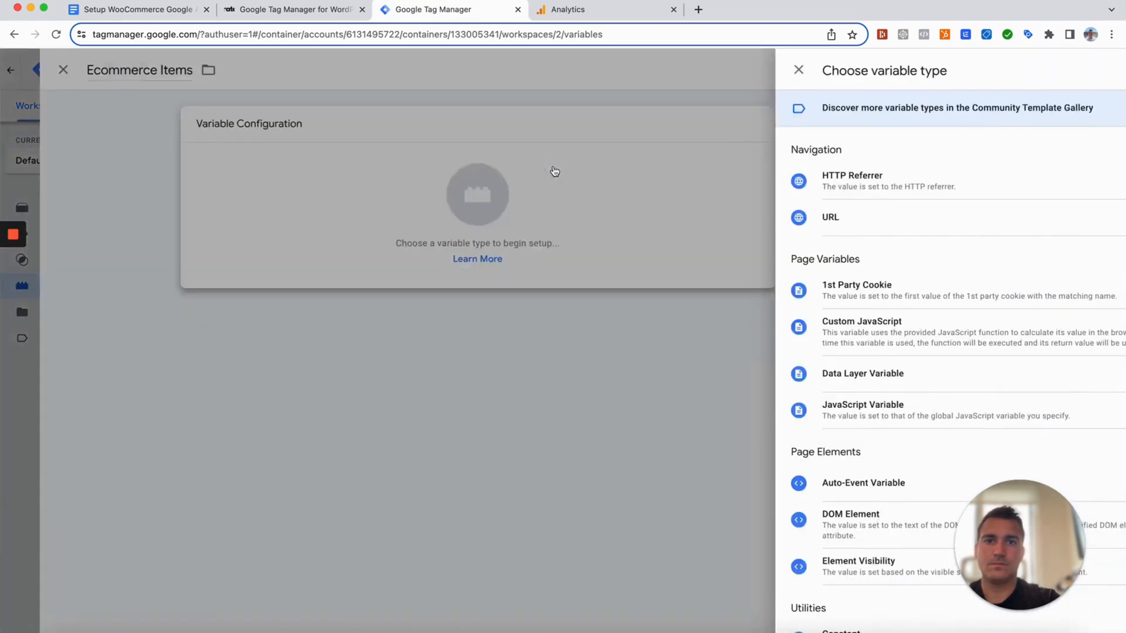
click(807, 376)
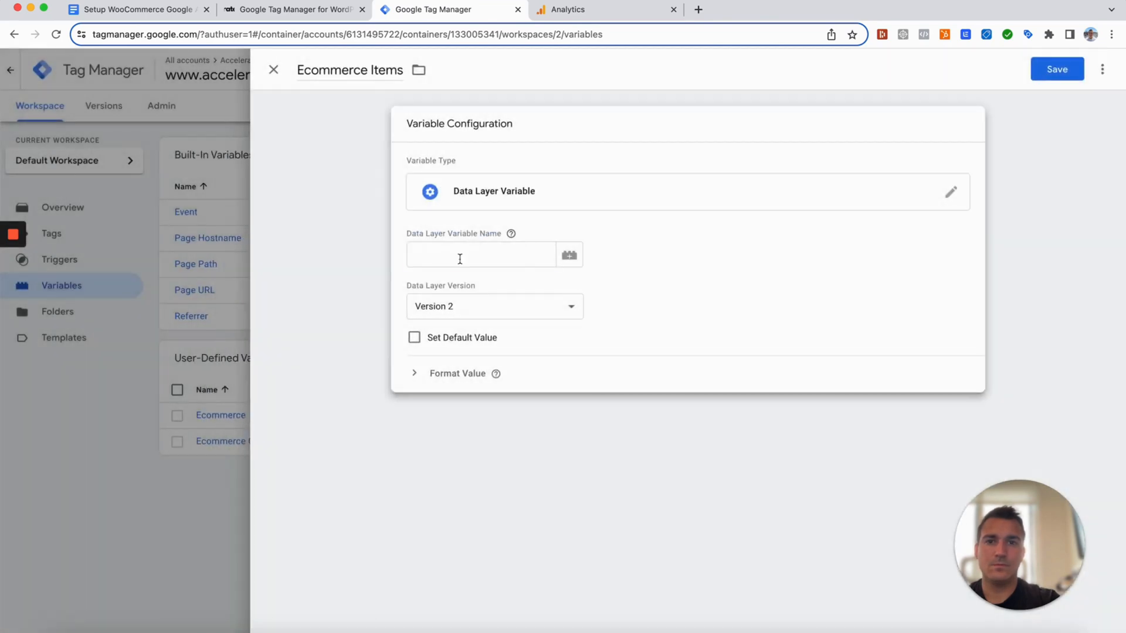
click(462, 258)
text(ecommerce.items)
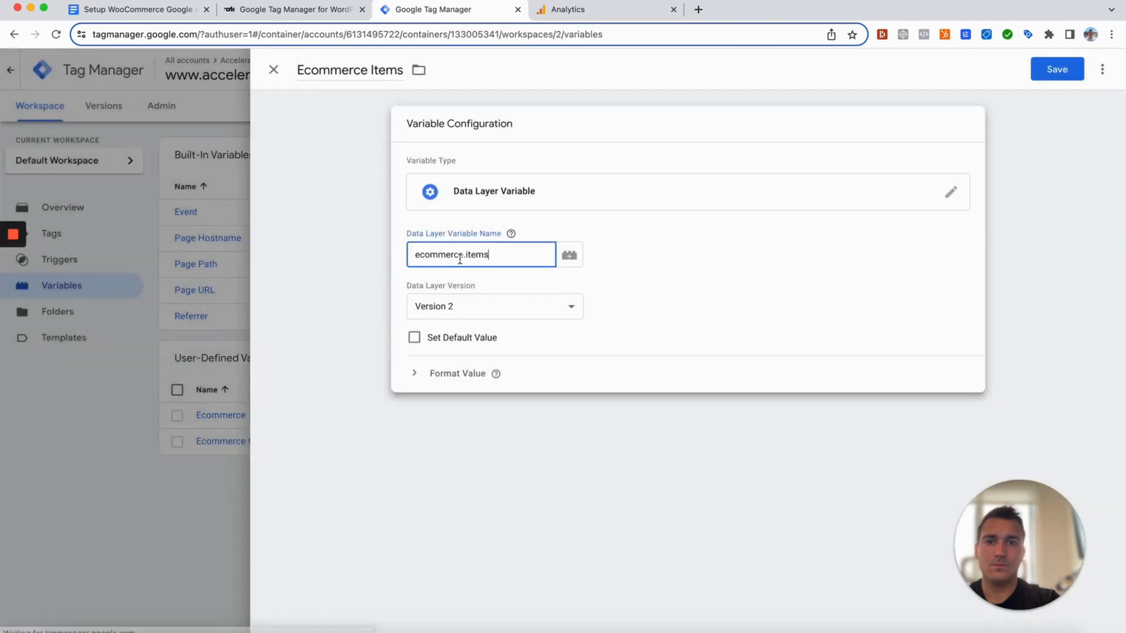
click(1056, 71)
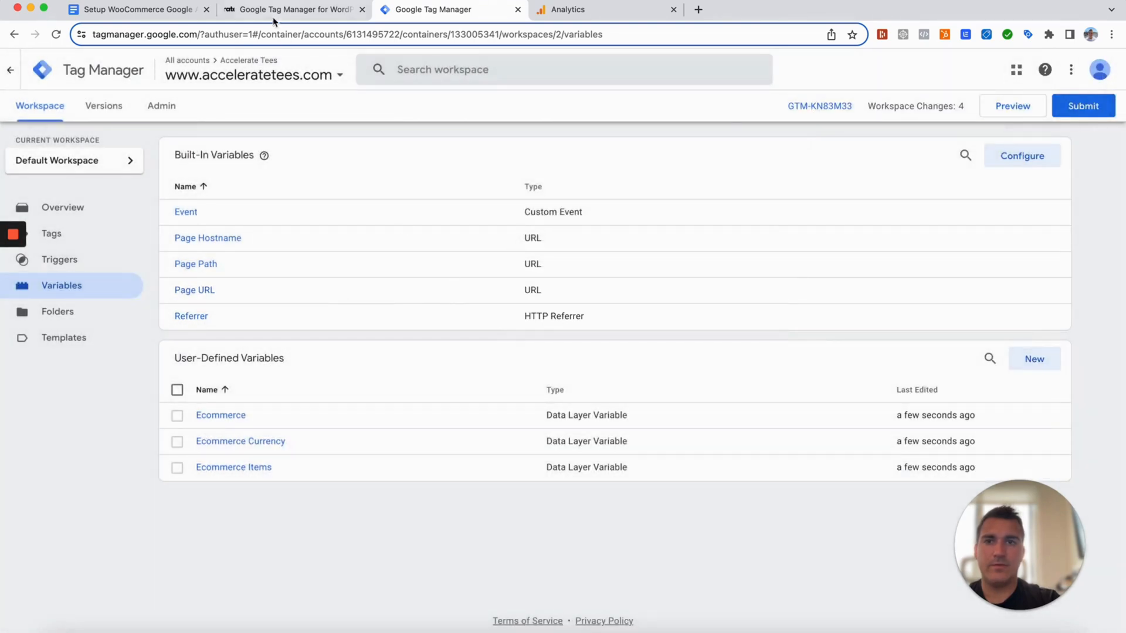
Step: Look up ecommerce.transaction_id in the Google Docs guide, and save it in Google Tag Manager as a Data Layer Variable named Ecommerce Transaction ID
click(132, 9)
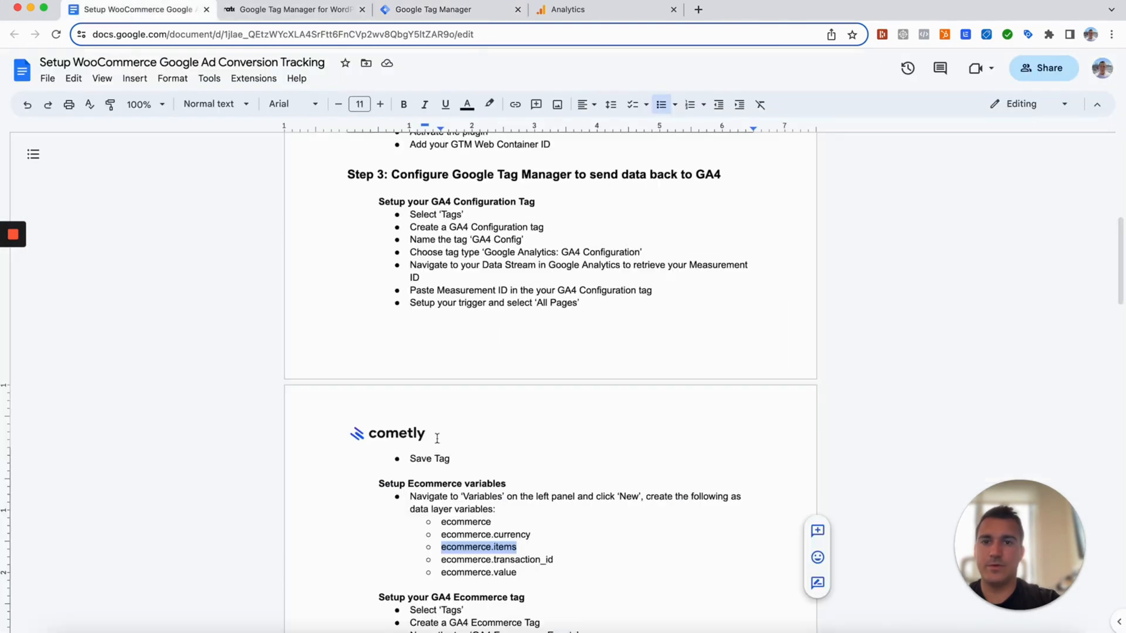
drag(556, 561, 449, 561)
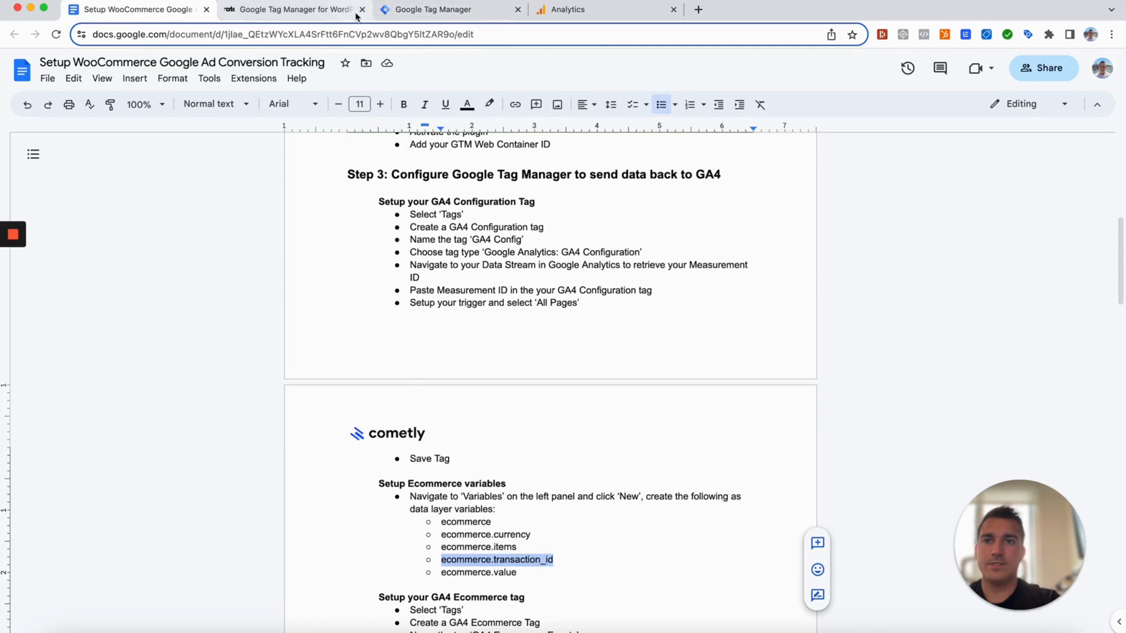
click(437, 10)
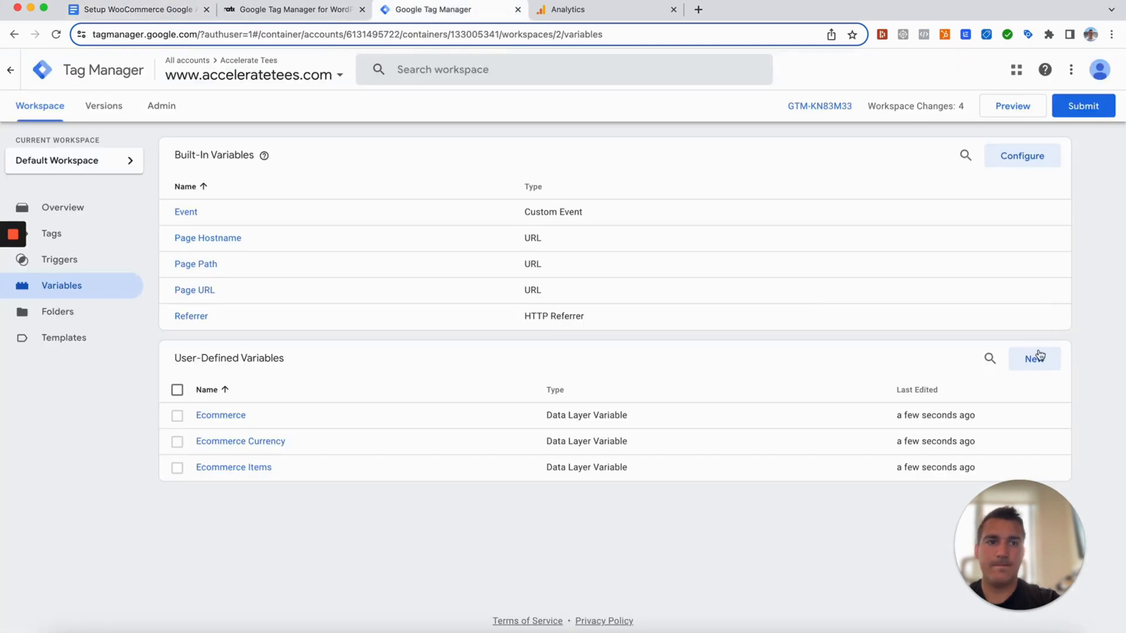
click(1034, 358)
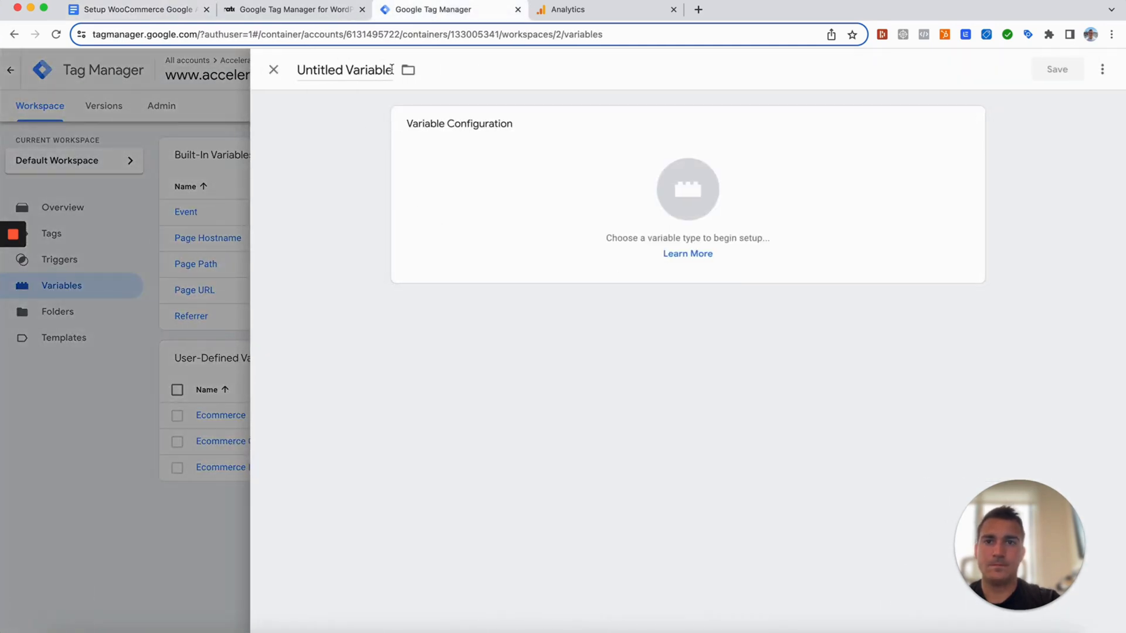
drag(391, 68, 280, 74)
text(Ecommerce Trans)
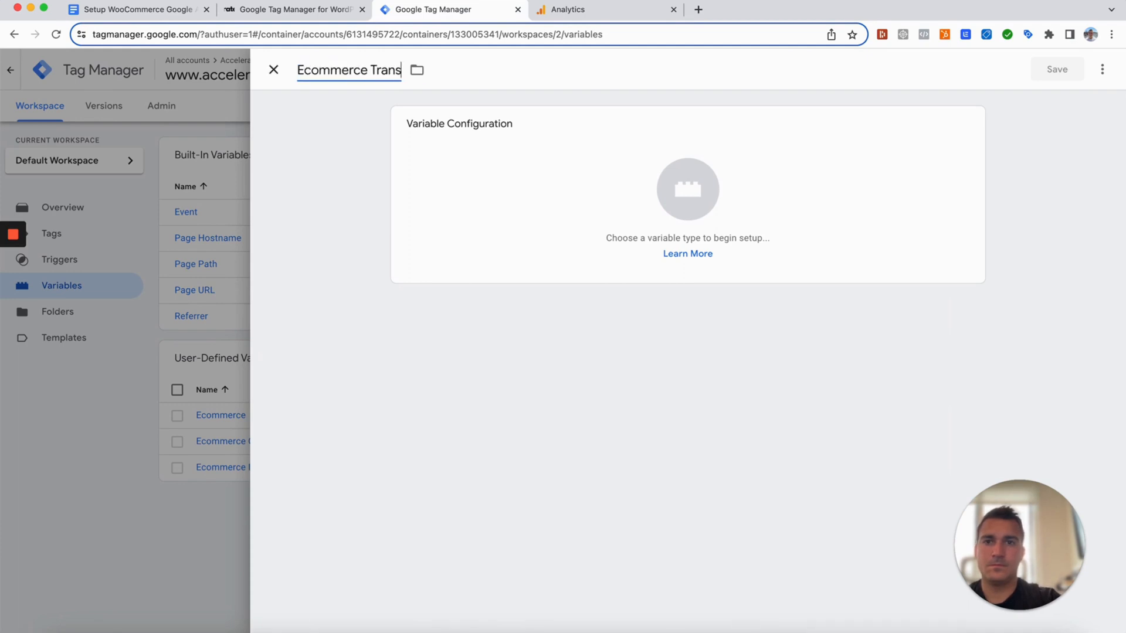
text(action ID)
click(480, 209)
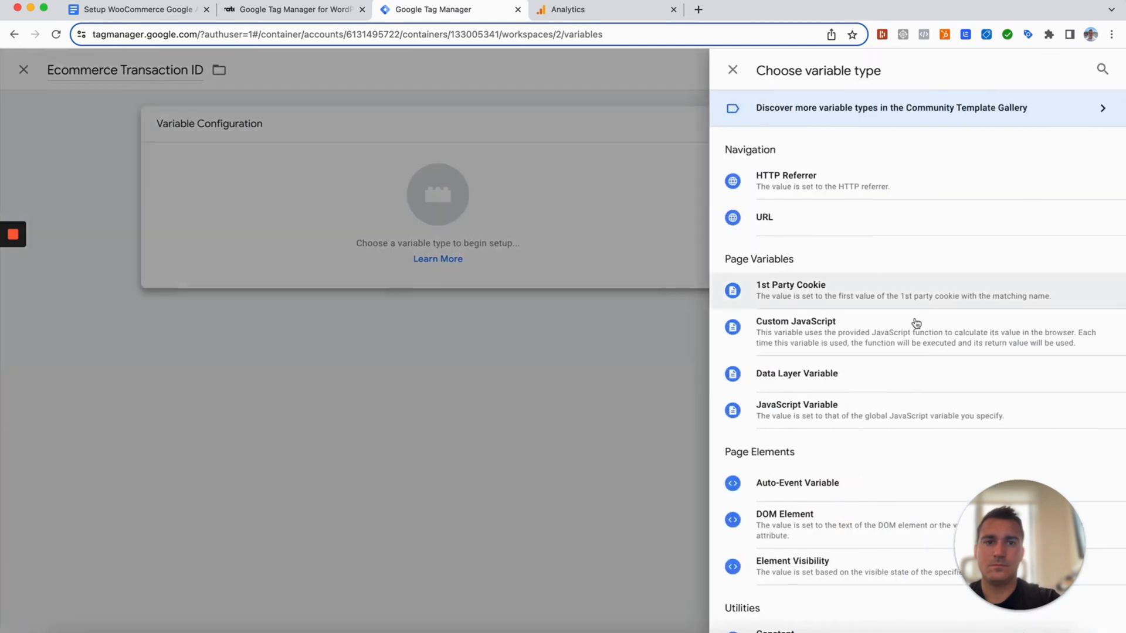
click(831, 366)
click(460, 255)
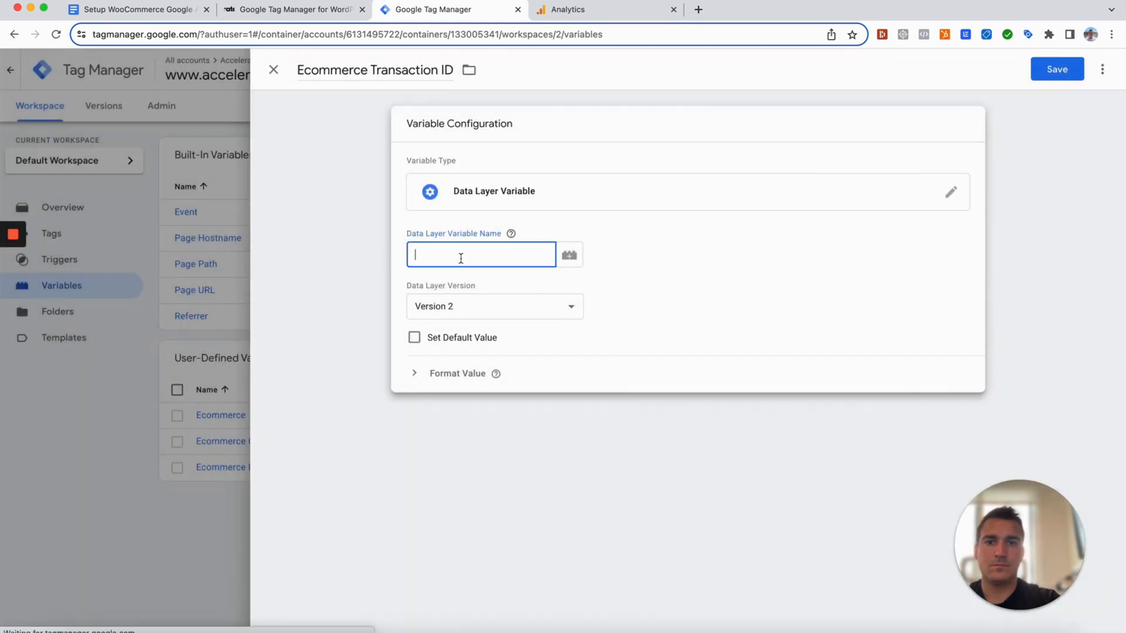
text(ecommerce.transaction_id)
click(1051, 71)
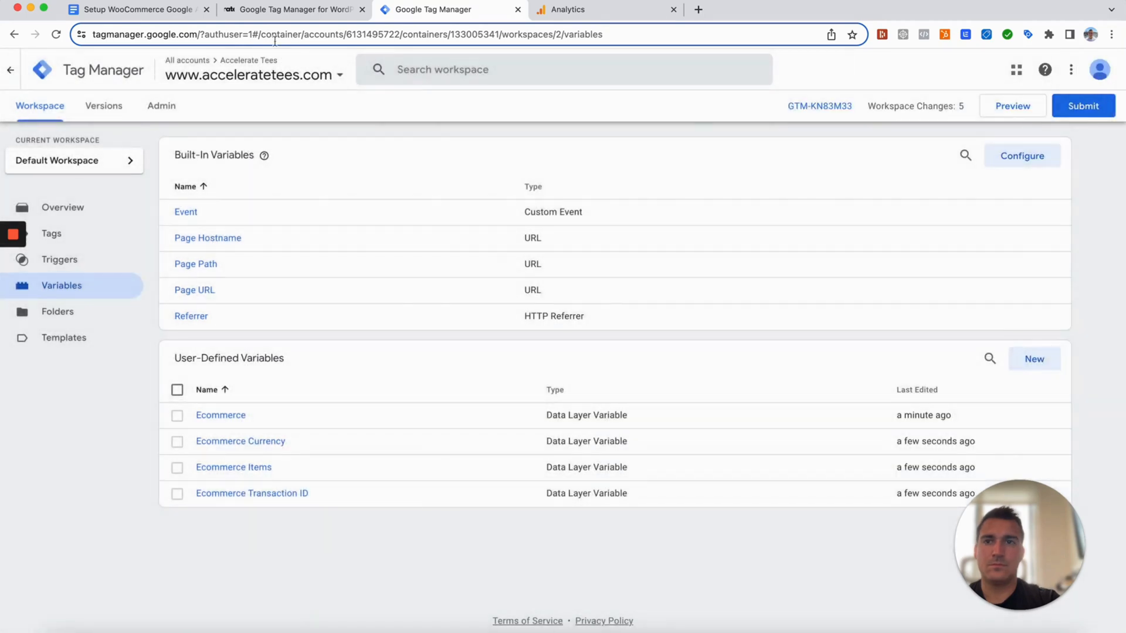
Step: Look up ecommerce.value in the Google Docs guide, and save it in Google Tag Manager as a Data Layer Variable named Ecommerce Value
click(135, 10)
drag(523, 572, 444, 575)
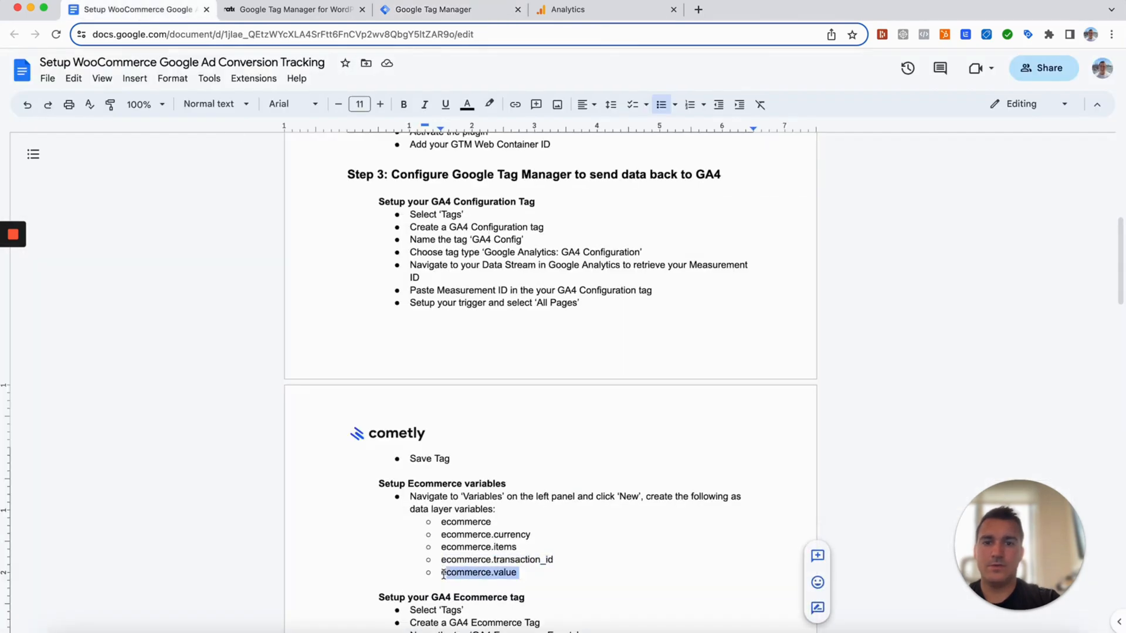
click(434, 9)
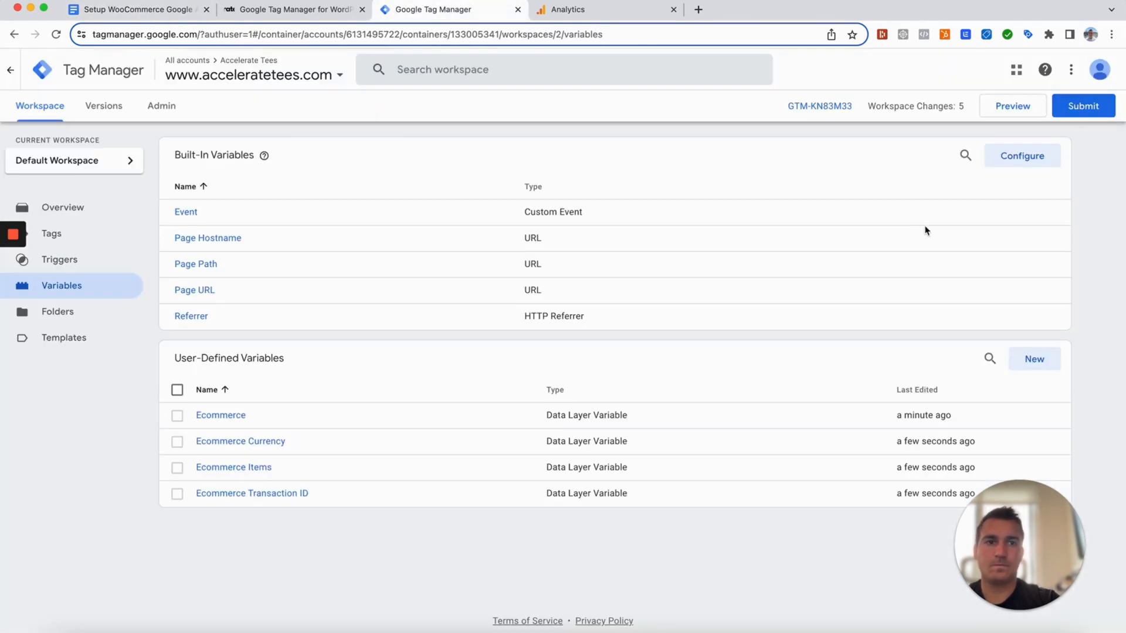
click(1034, 358)
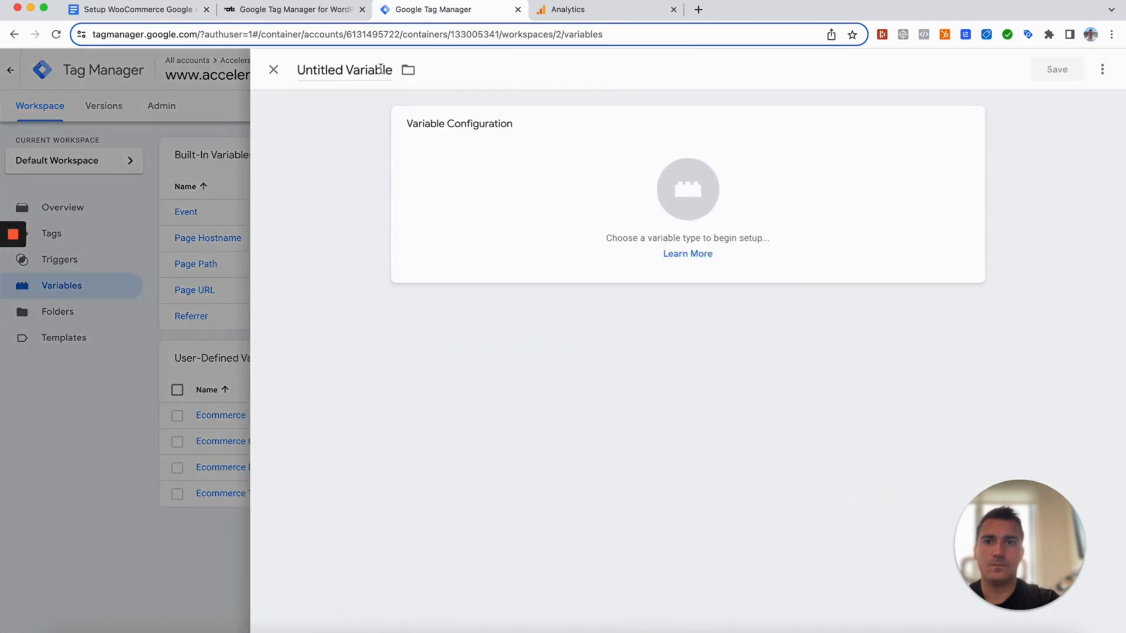
click(300, 69)
text(Ecommerce Value)
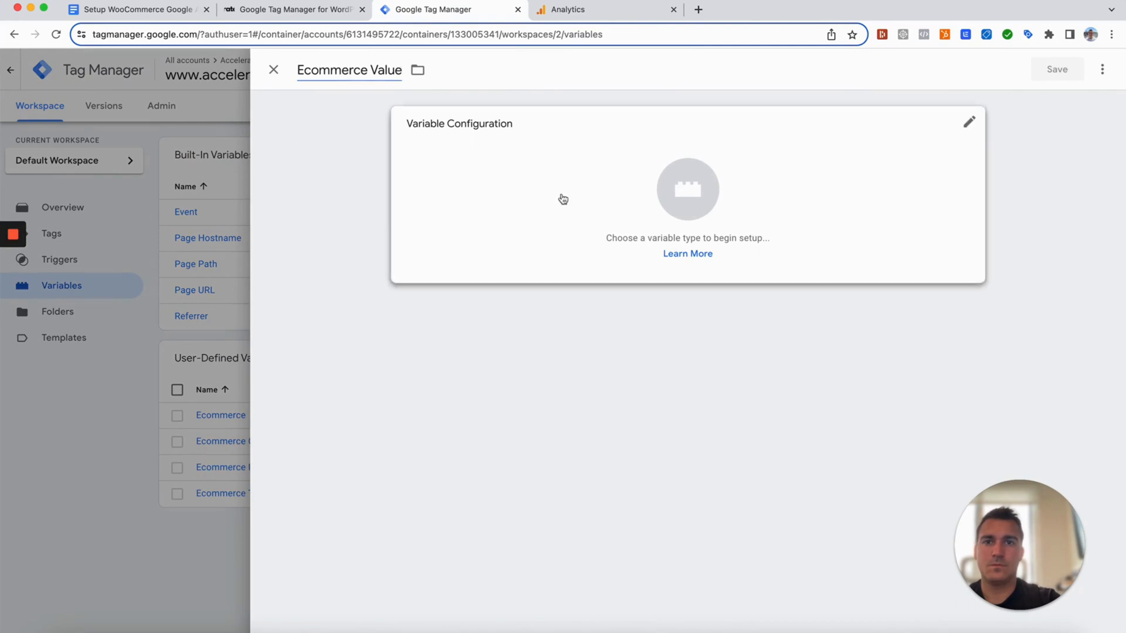
click(563, 199)
click(764, 377)
click(465, 258)
text(ecommerce.value)
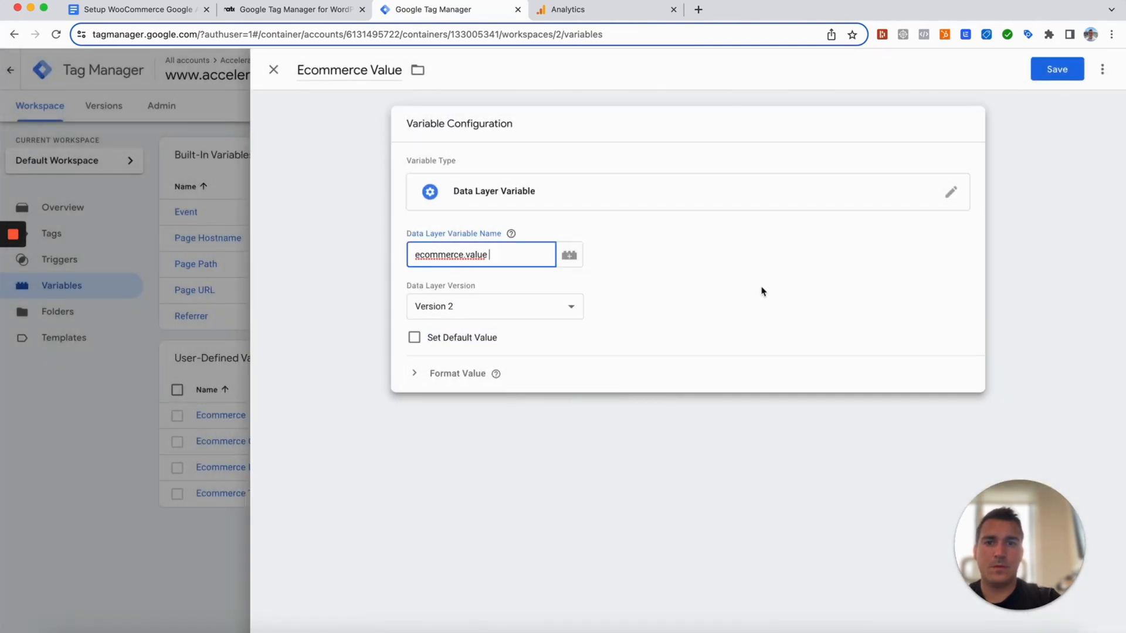
click(1055, 70)
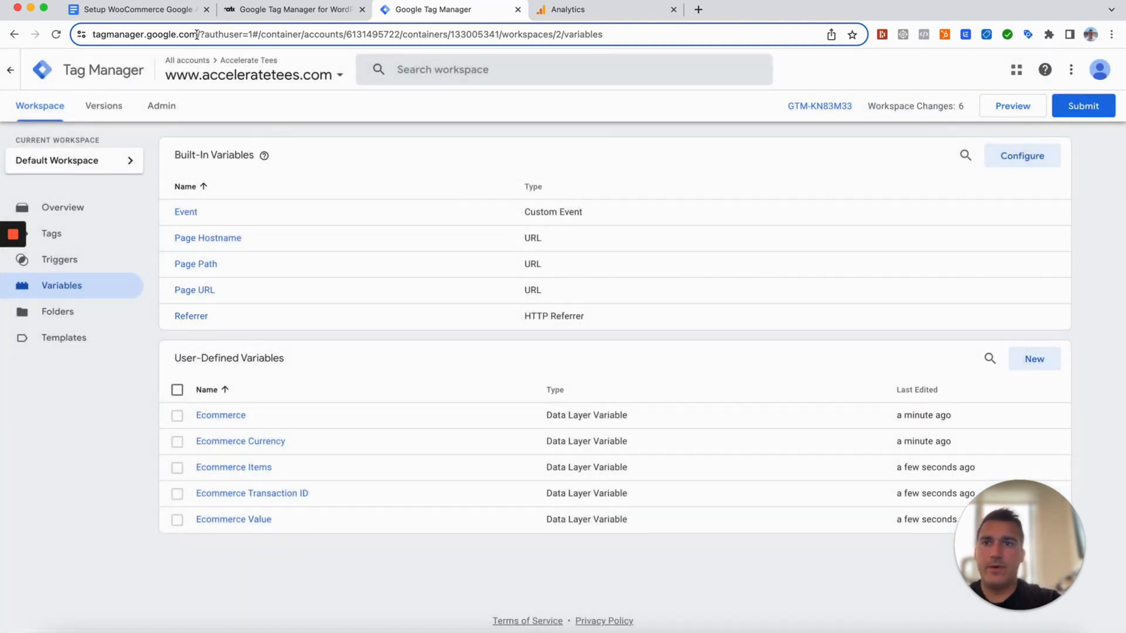
Step: Switch to the Google Docs guide and read the instructions in the section Setup your GA4 Ecommerce tag
click(129, 11)
scroll(495, 490, down, 5)
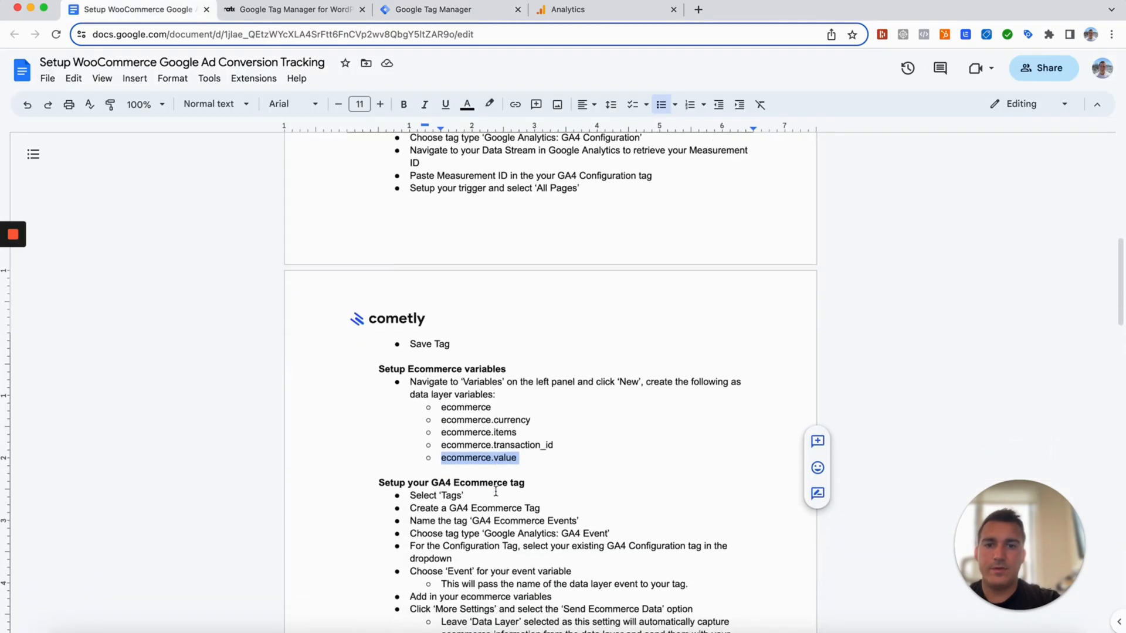
scroll(496, 490, down, 4)
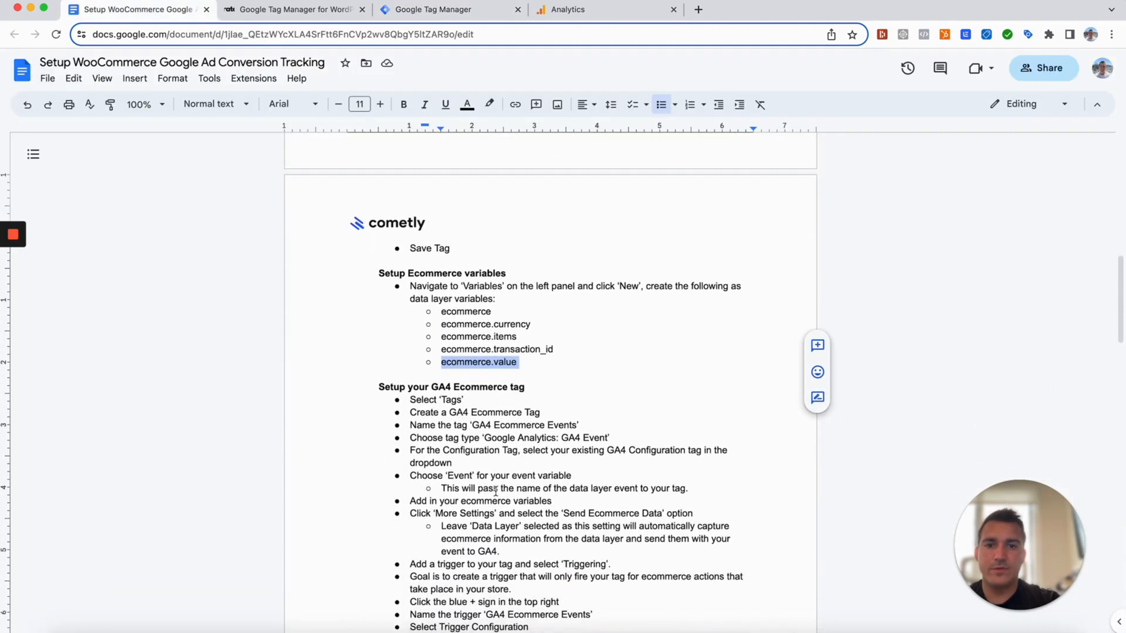
scroll(495, 492, down, 1)
scroll(495, 491, down, 2)
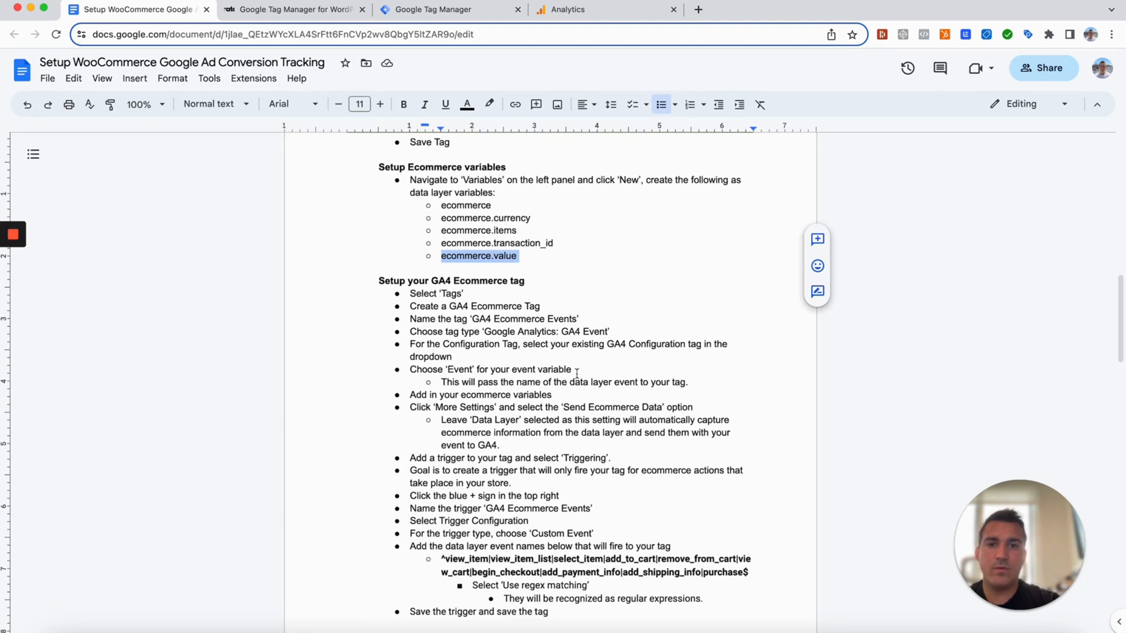
scroll(585, 373, down, 1)
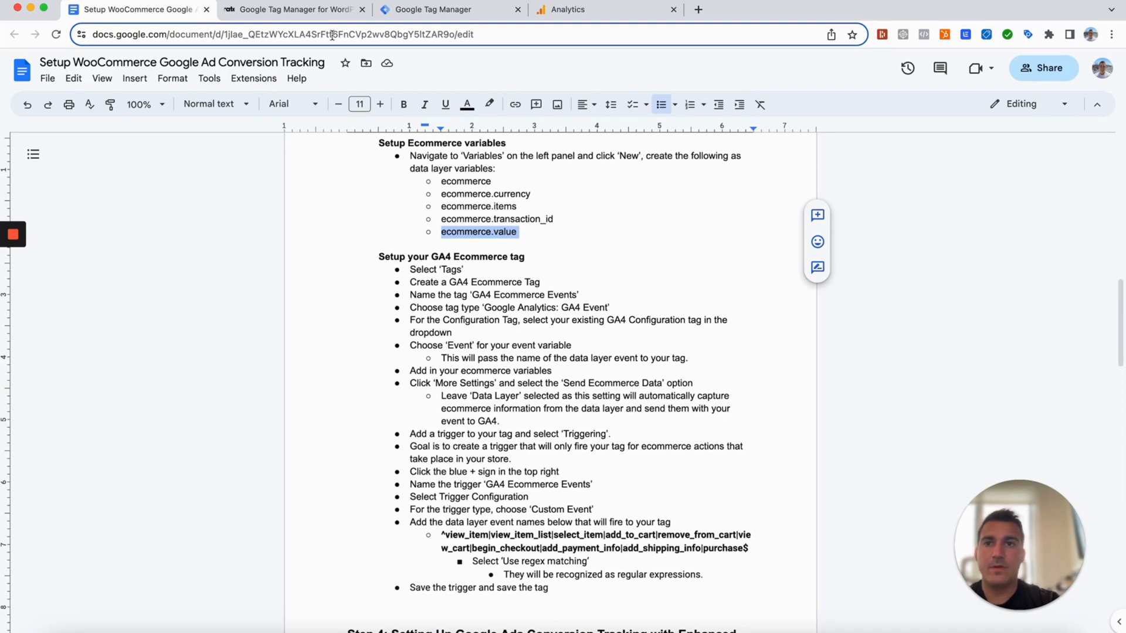
Step: Switch to Google Tag Manager and start a new tag named GA4 Ecommerce Events
click(420, 12)
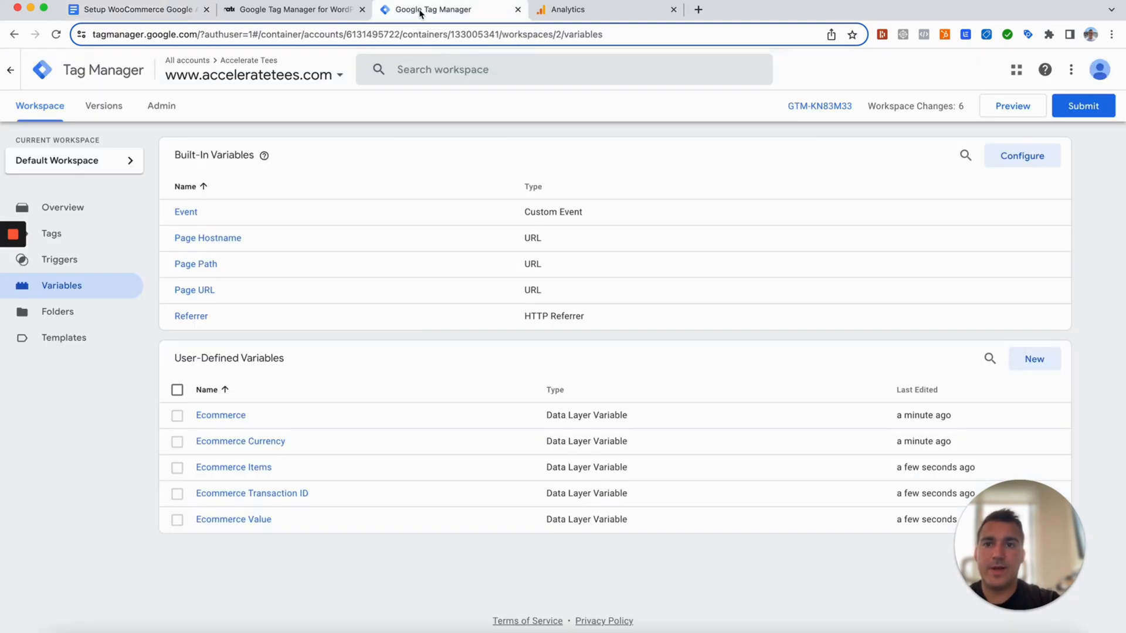
click(75, 240)
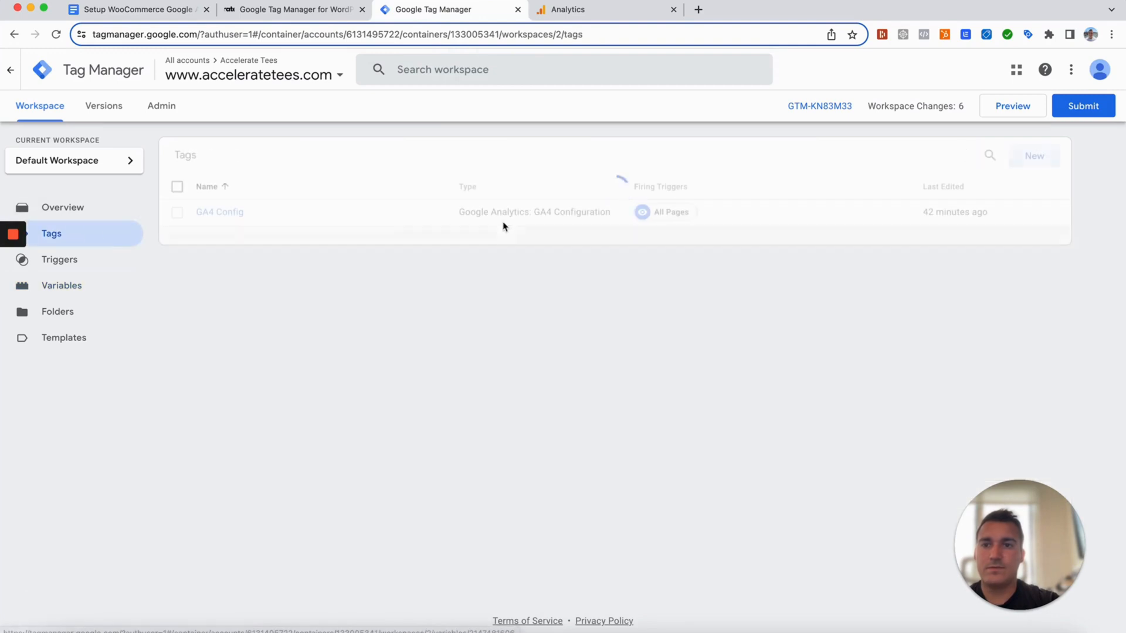
click(1027, 157)
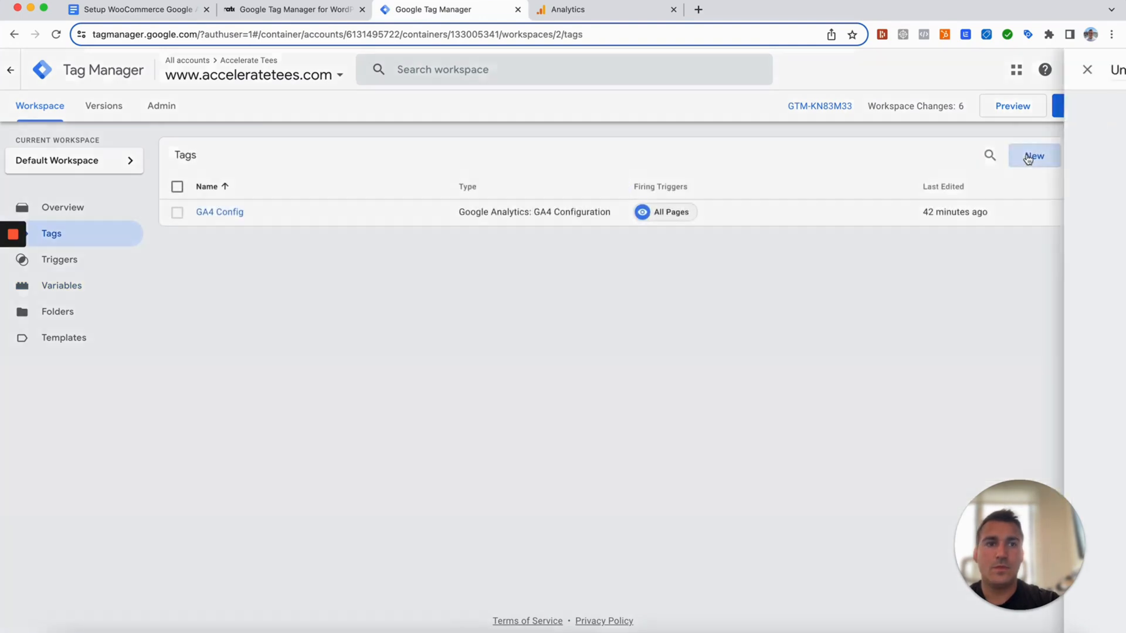
click(356, 71)
text(E)
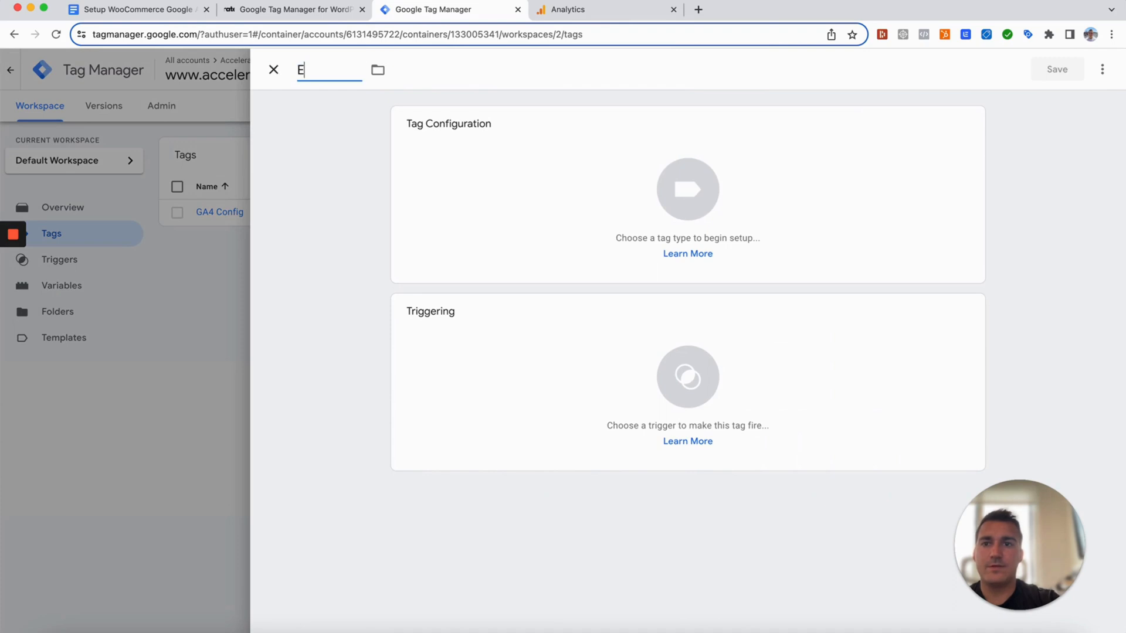
key(BackSpace)
text(GA4 Ecommerce Events)
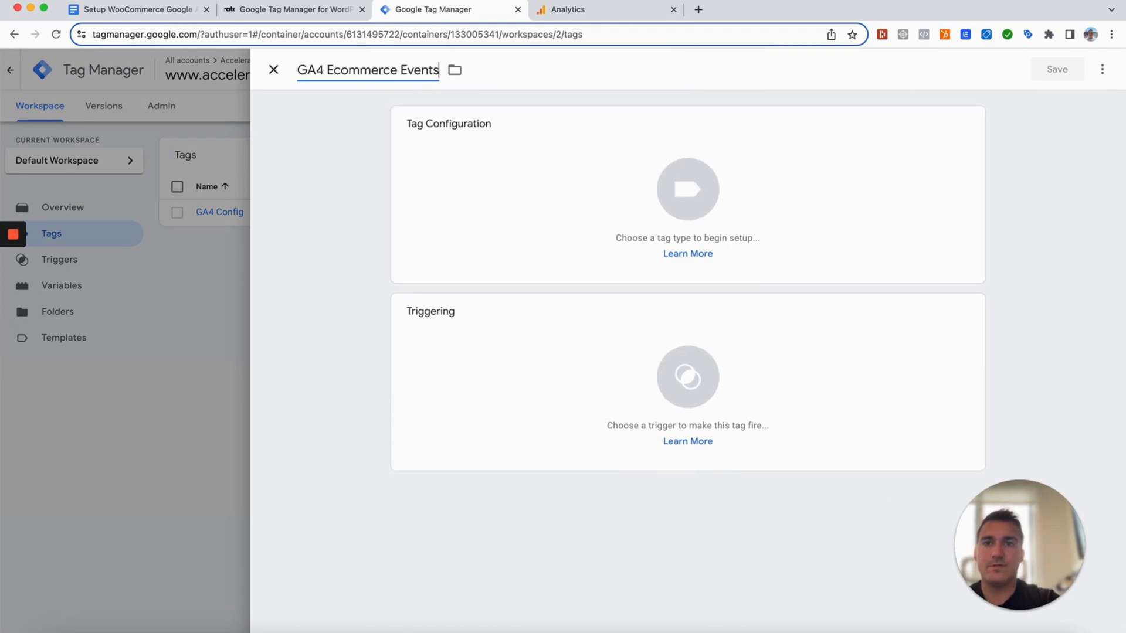
Step: Set the tag type to Google Analytics: GA4 Event, with GA4 Config as configuration tag and the Event variable as event name
click(532, 189)
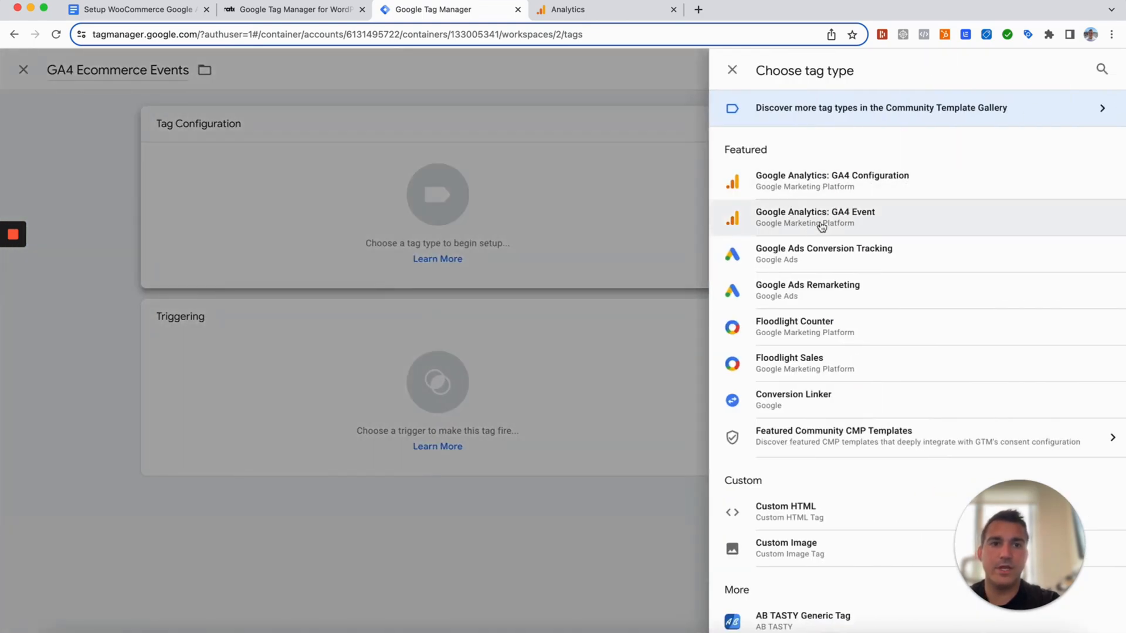
click(822, 227)
click(475, 263)
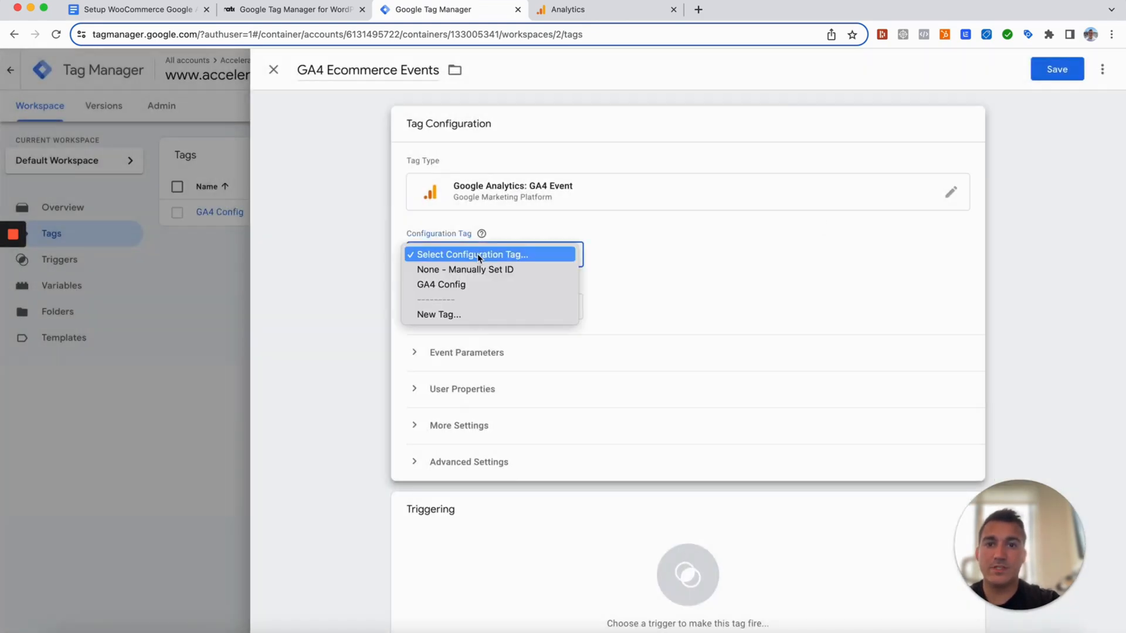
click(456, 283)
click(432, 308)
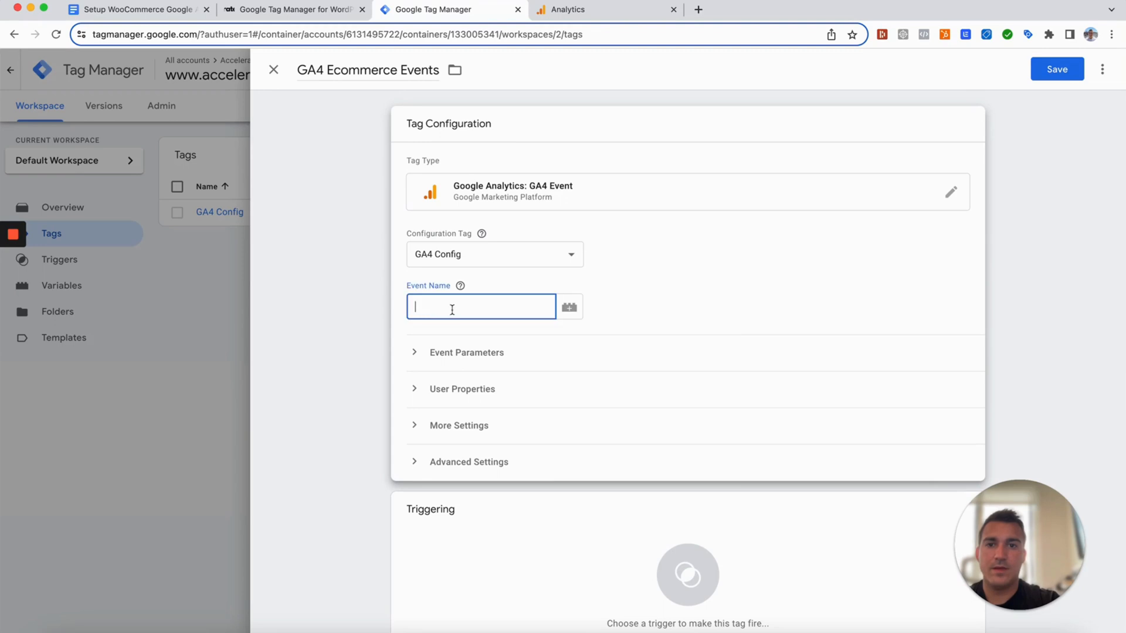
click(569, 309)
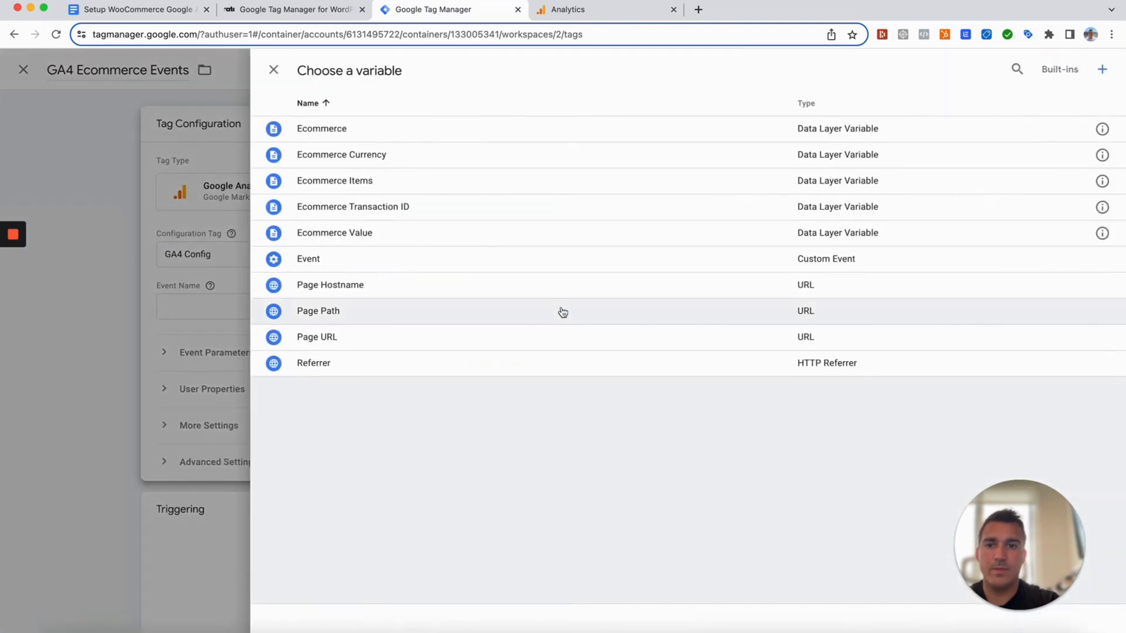
click(381, 269)
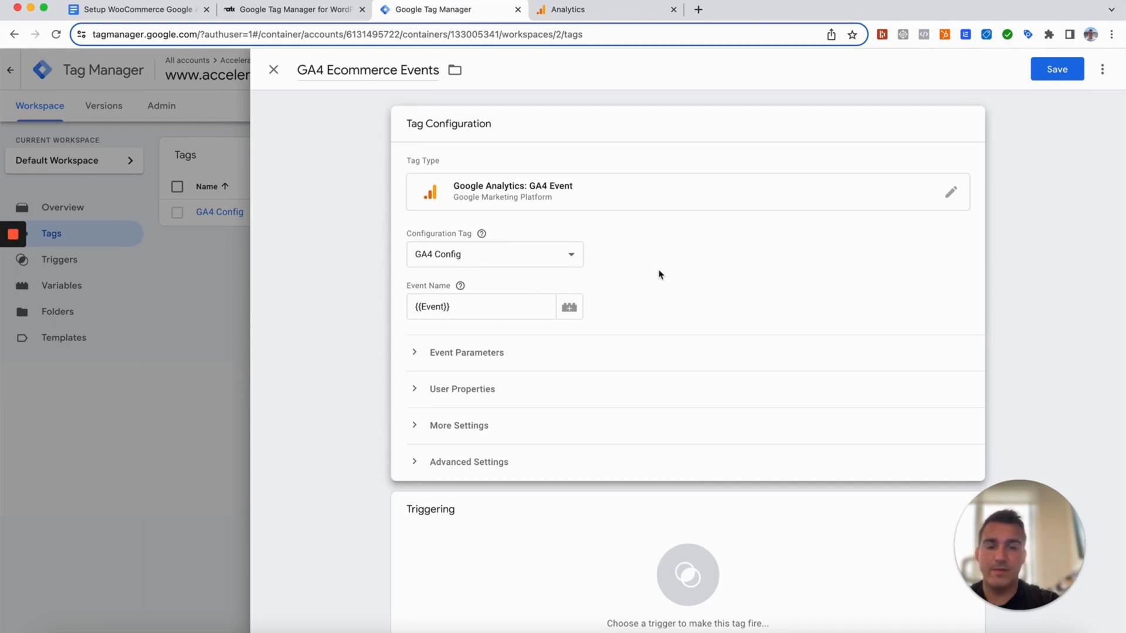
Step: Add an event parameter named Ecommerce with the Ecommerce variable as its value, and add a second empty parameter row
click(165, 17)
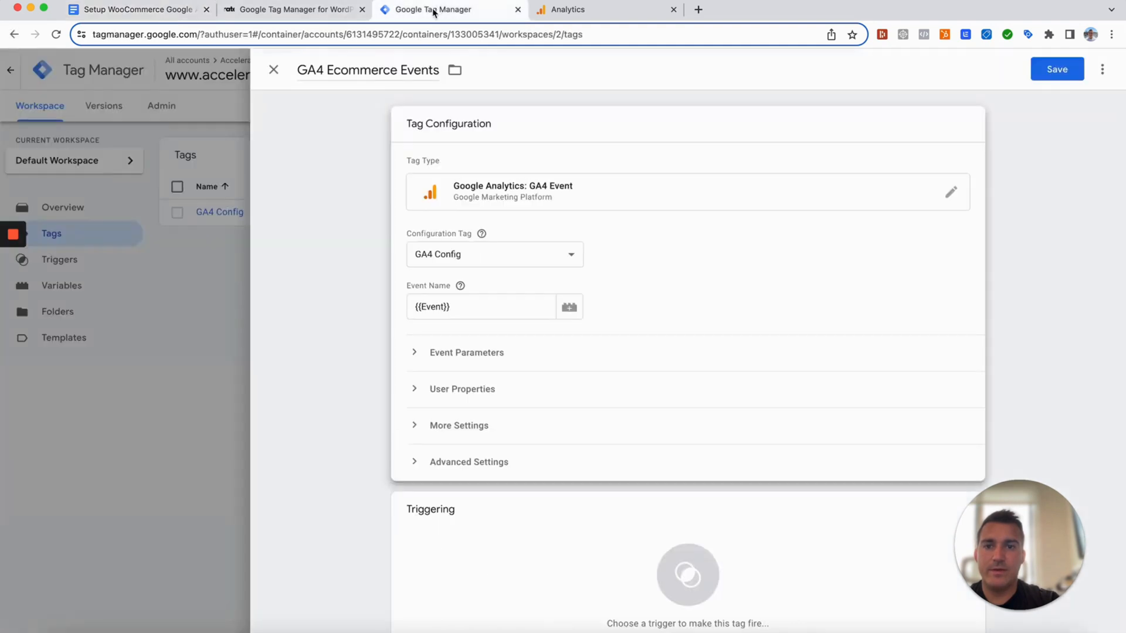
click(434, 10)
click(415, 353)
click(458, 402)
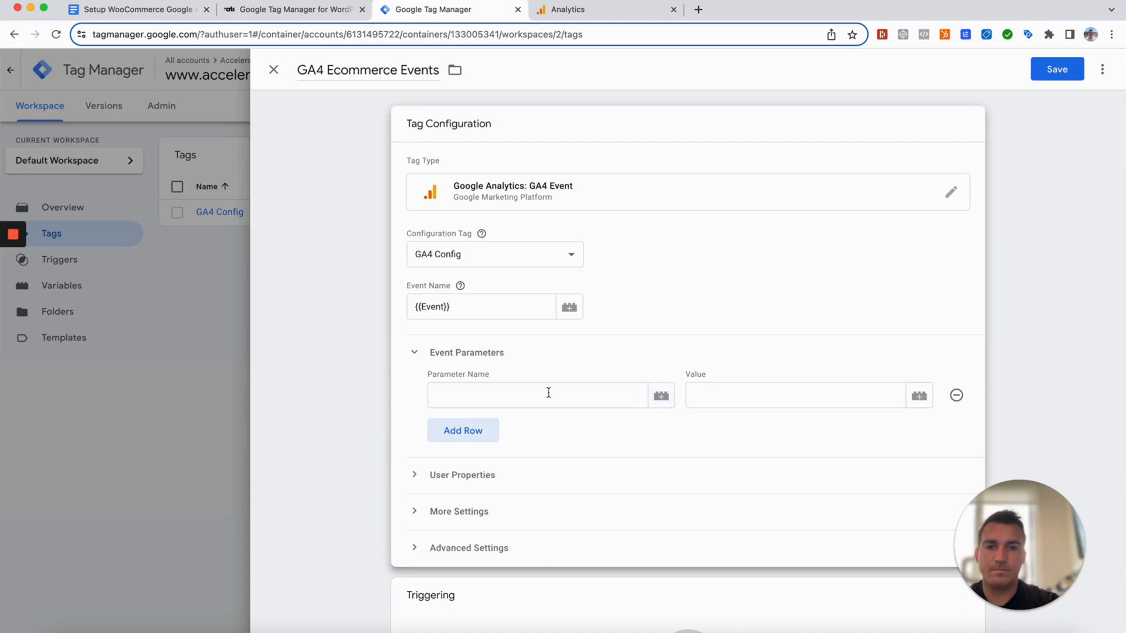
click(660, 396)
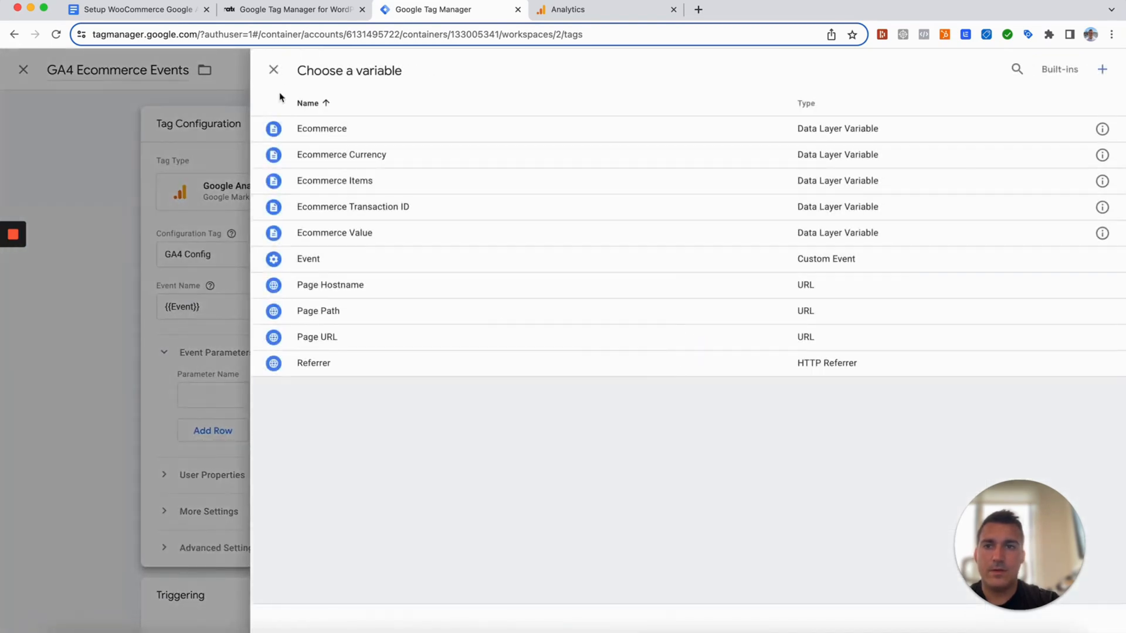
click(273, 70)
click(460, 396)
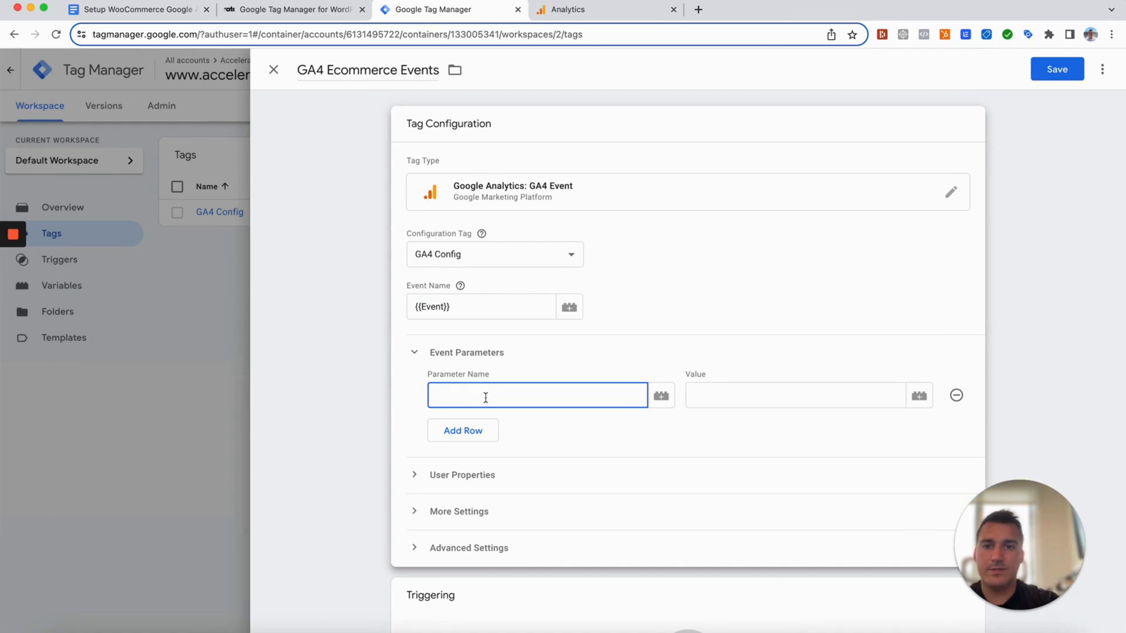
text(Ecommerce)
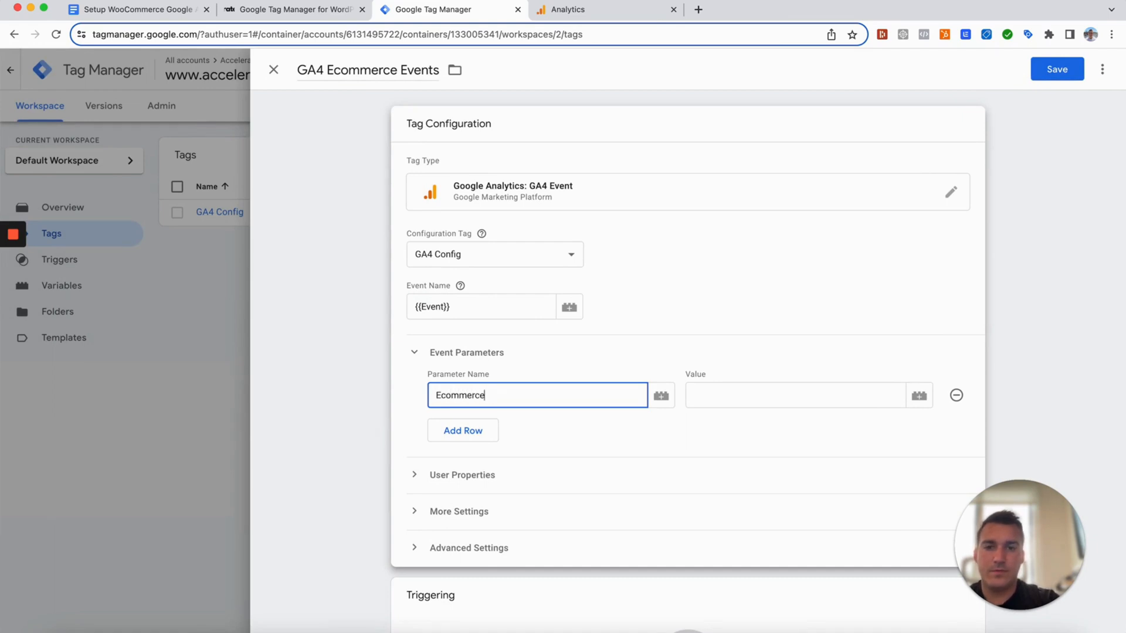
click(918, 396)
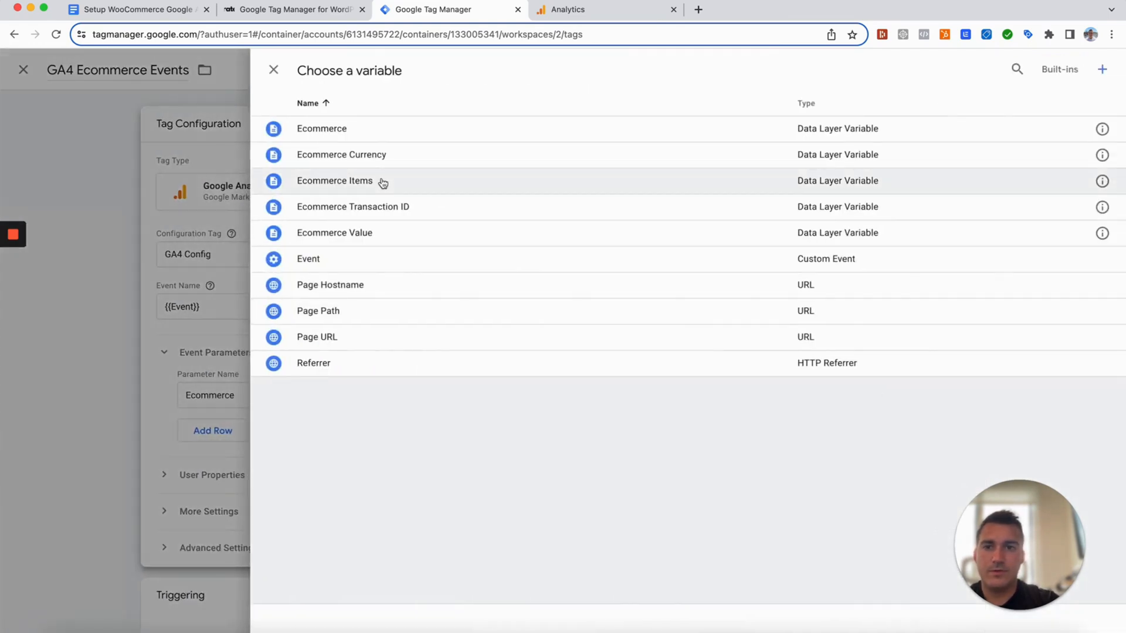
click(352, 139)
click(449, 431)
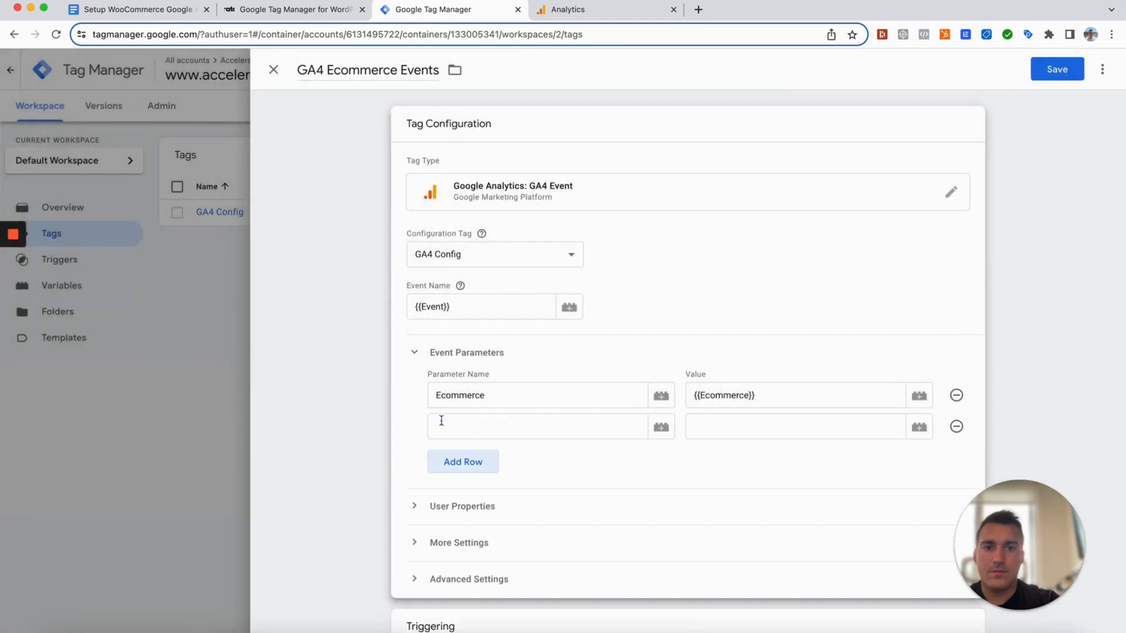
Step: Fill the empty event parameter row with the name Ecommerce Currency and the Ecommerce Currency variable as its value
click(481, 428)
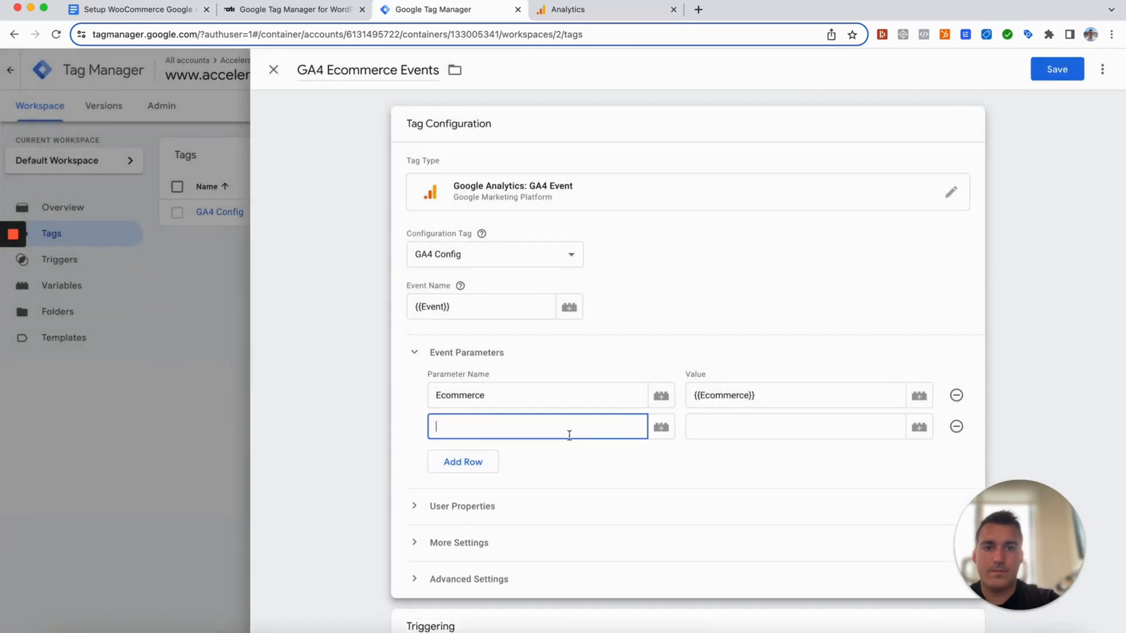
click(913, 430)
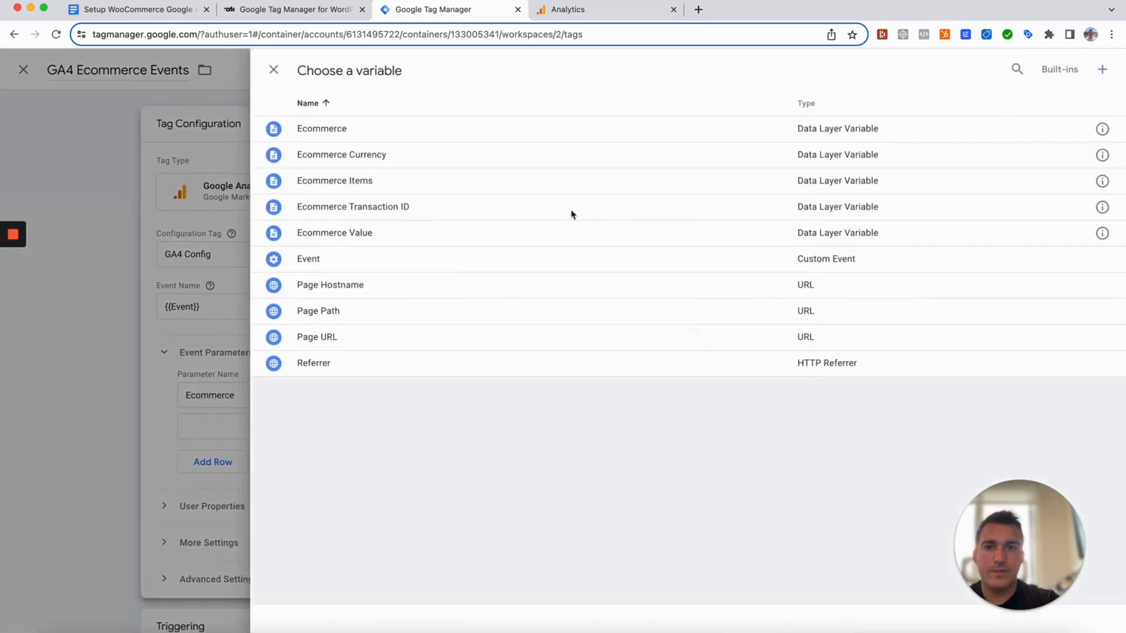
click(349, 154)
click(483, 431)
text(Ecommerce Currency)
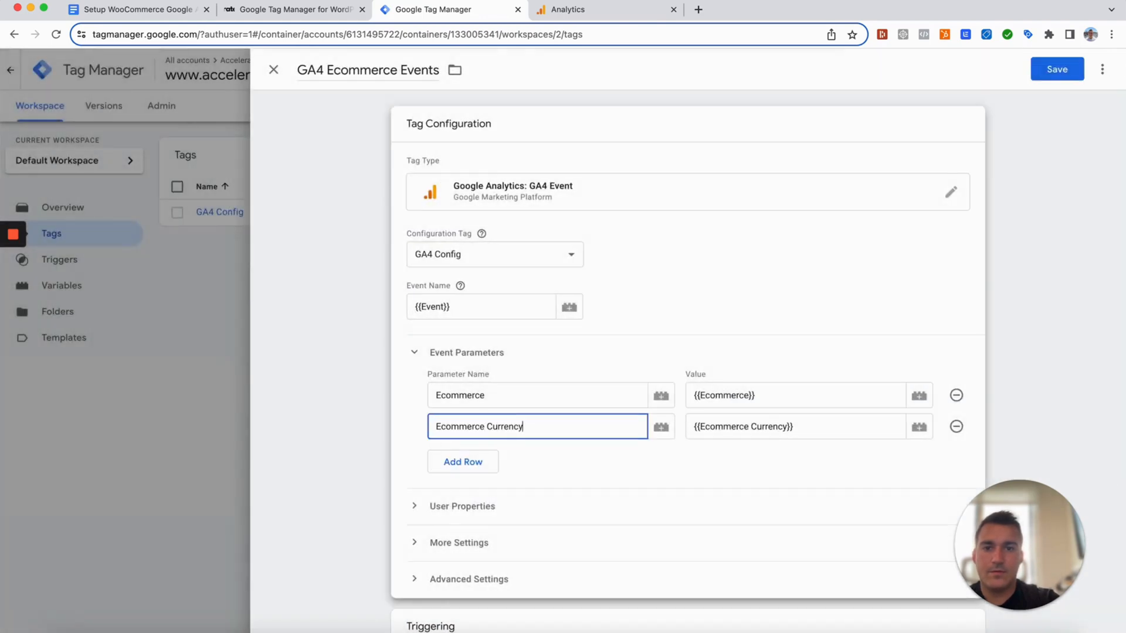
Step: Add an event parameter named Ecommerce Items with the Ecommerce Items variable as its value
click(462, 462)
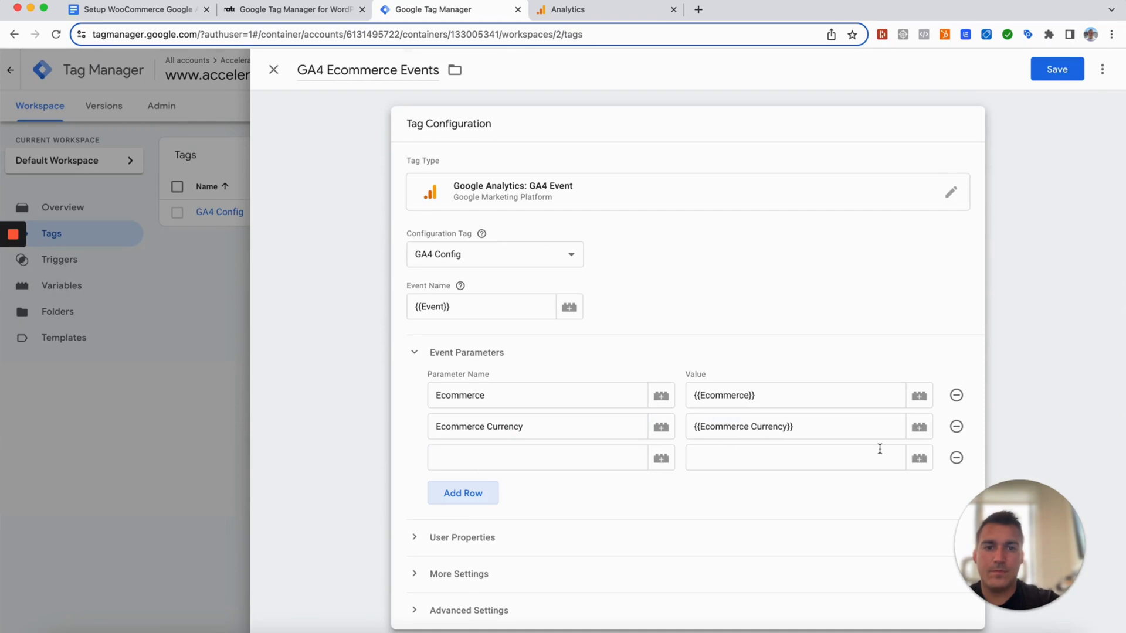
click(925, 462)
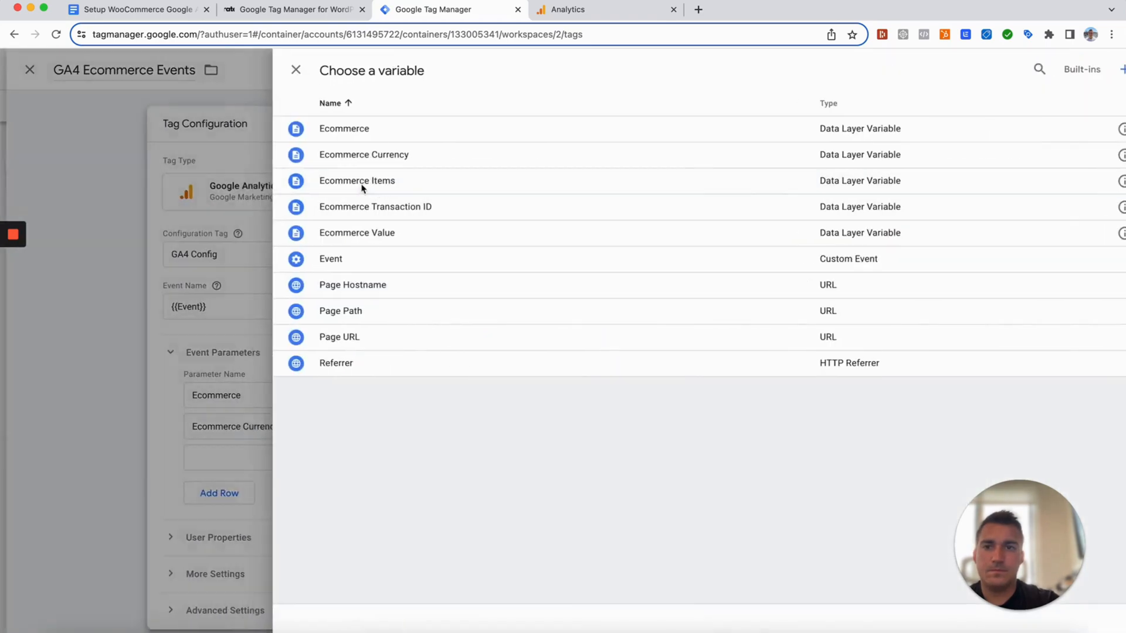
click(357, 186)
click(491, 458)
text(Ecommerce Items)
Step: Add an event parameter named Ecommerce Value with the Ecommerce Value variable as its value
click(463, 492)
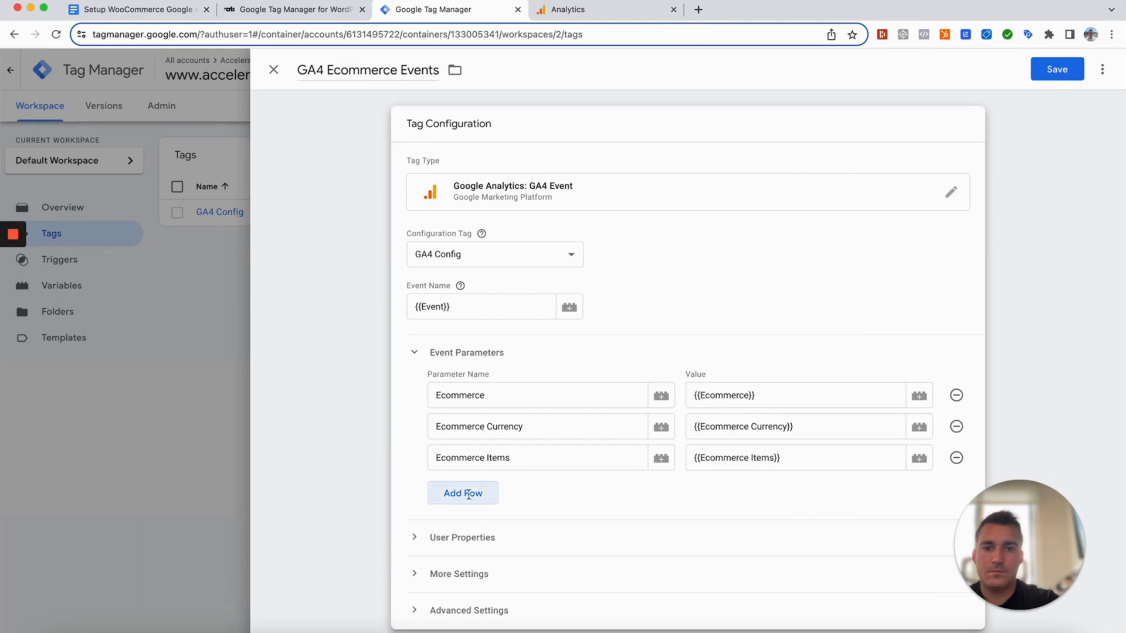
click(918, 490)
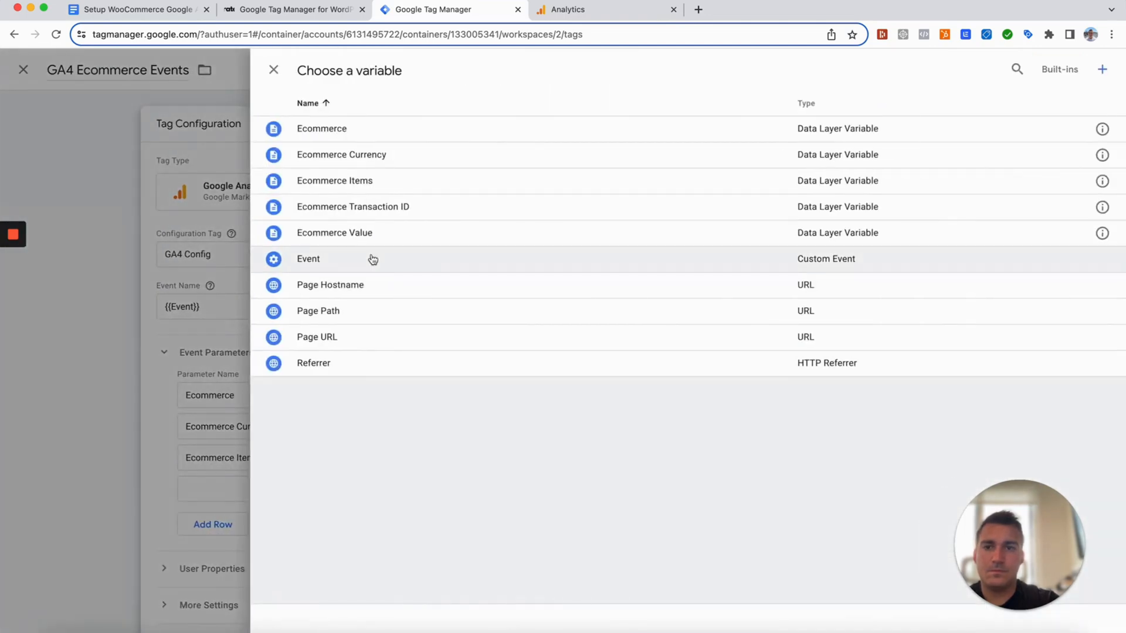
click(366, 237)
click(462, 488)
text(Ecommerce Value)
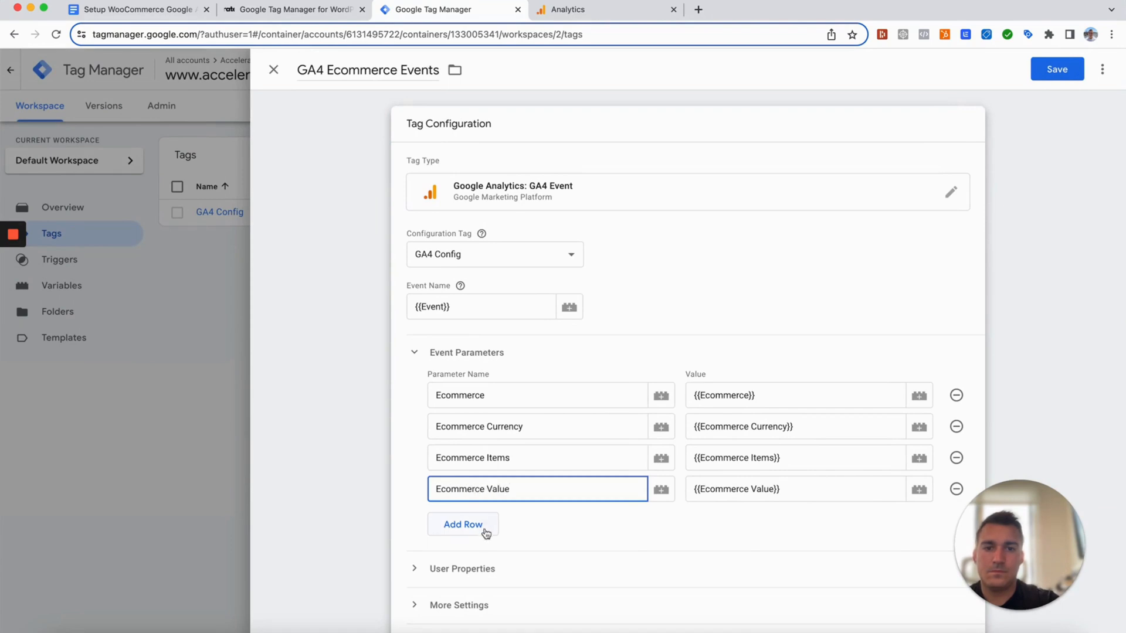
Step: Add an event parameter named Ecommerce Transaction ID with the Ecommerce Transaction ID variable as its value
click(486, 531)
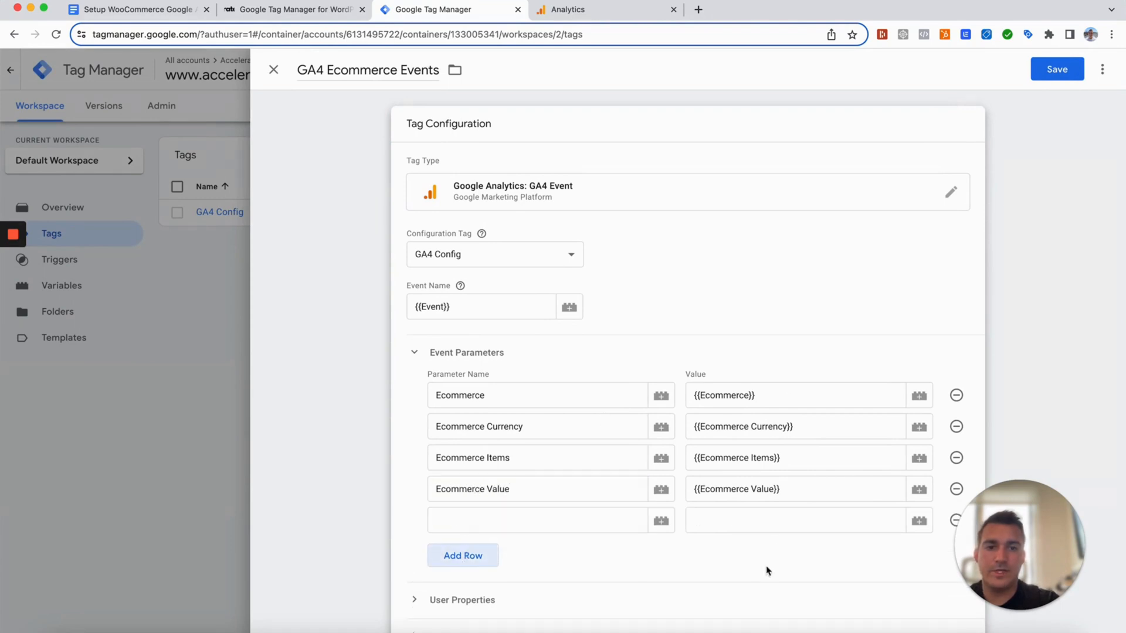
click(919, 521)
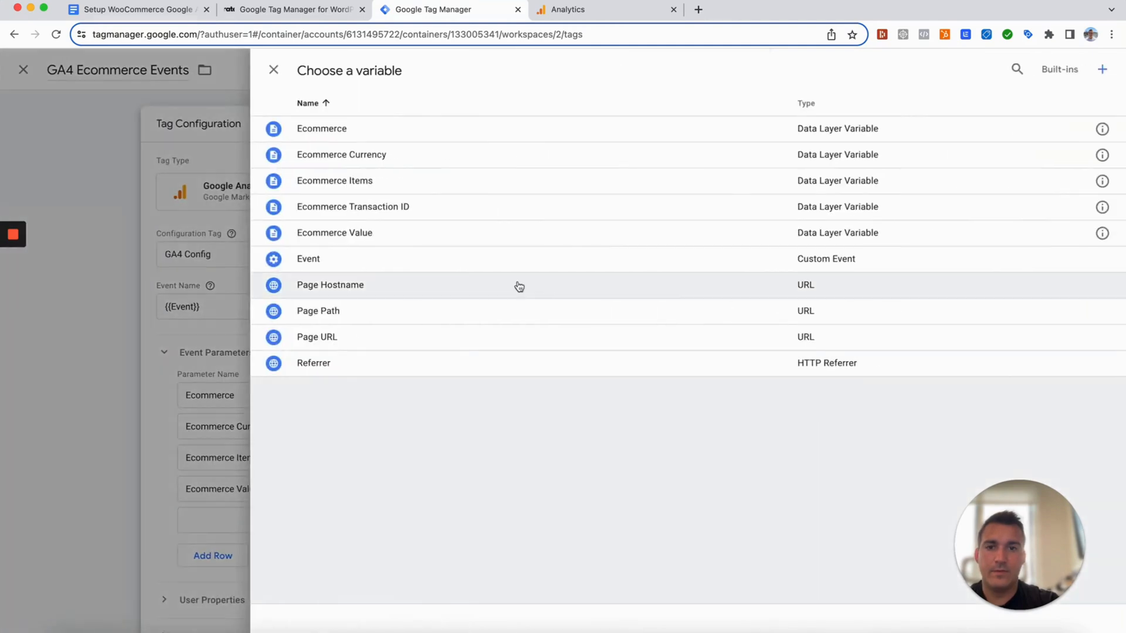
click(385, 208)
click(525, 520)
text(Ecommerce Transaction ID)
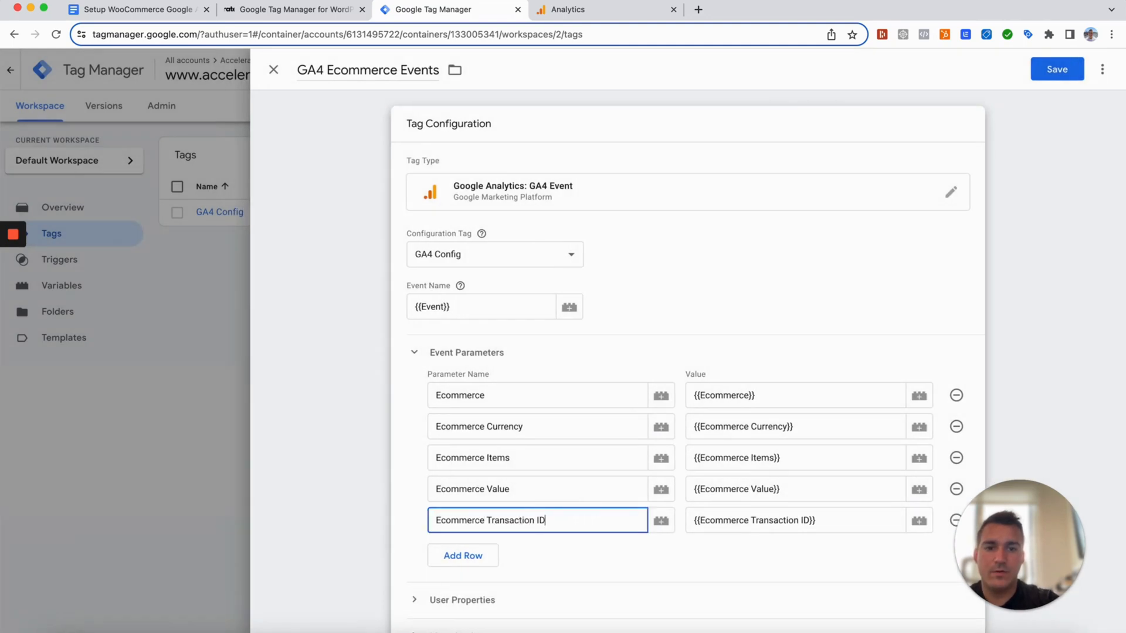
click(463, 555)
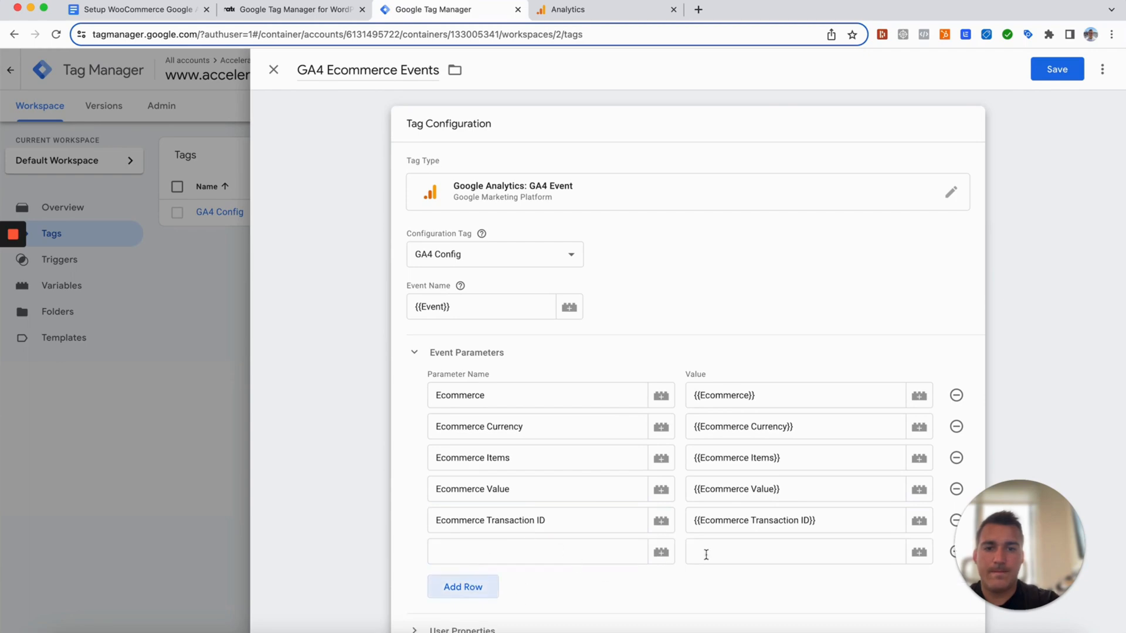
click(919, 552)
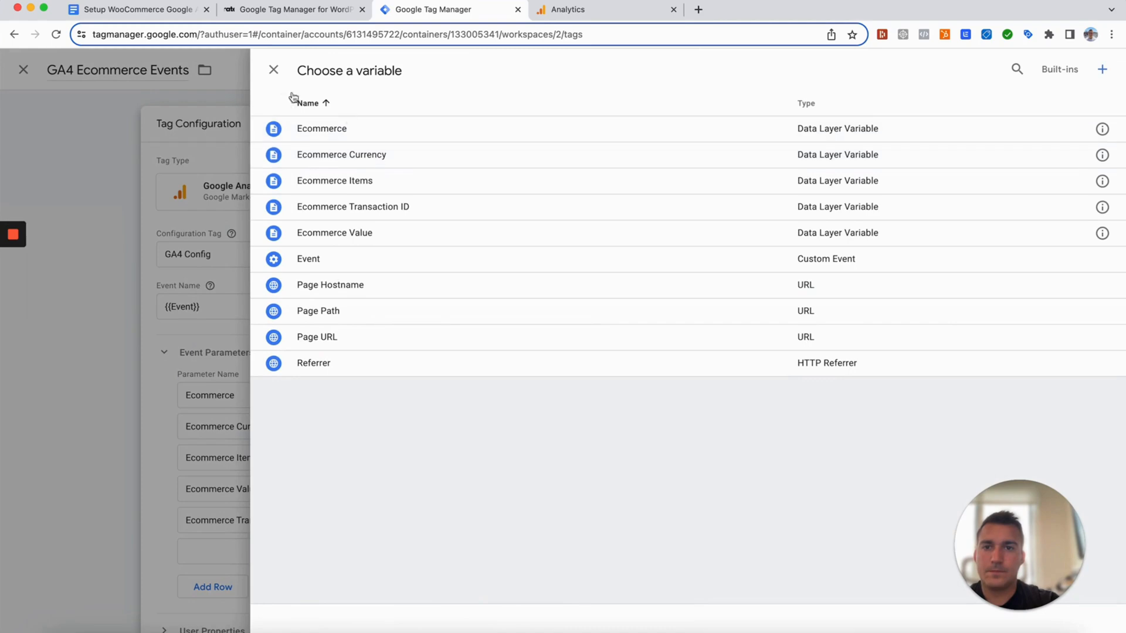
click(273, 70)
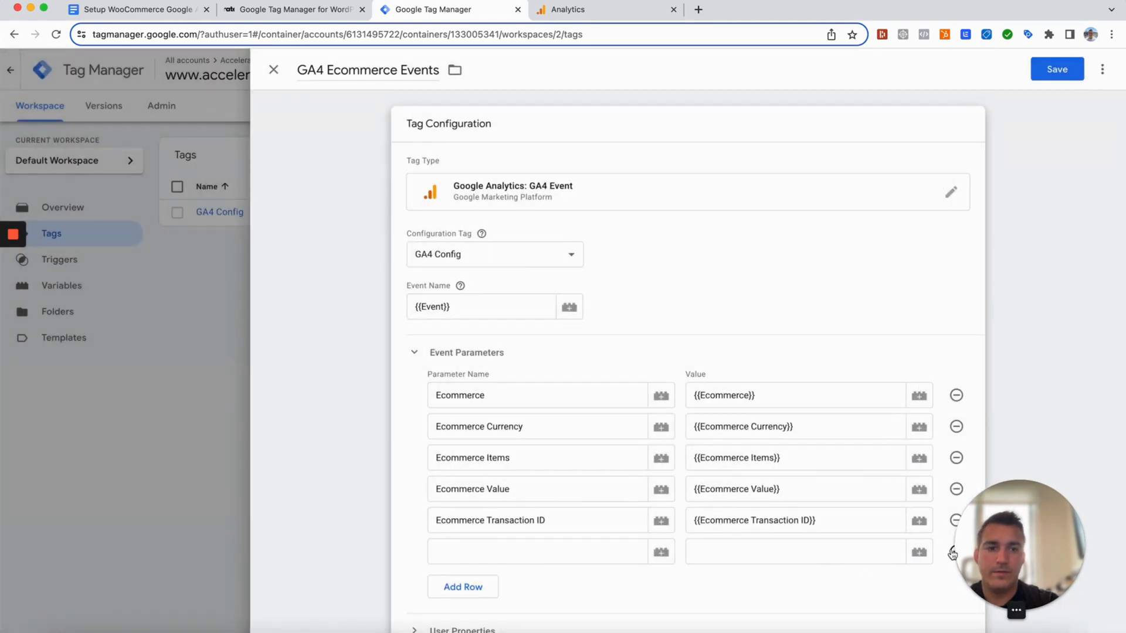
click(952, 552)
Step: Enable sending ecommerce data for the tag under More Settings, keeping Data Layer as the data source
scroll(754, 537, down, 4)
mouse_move(14, 293)
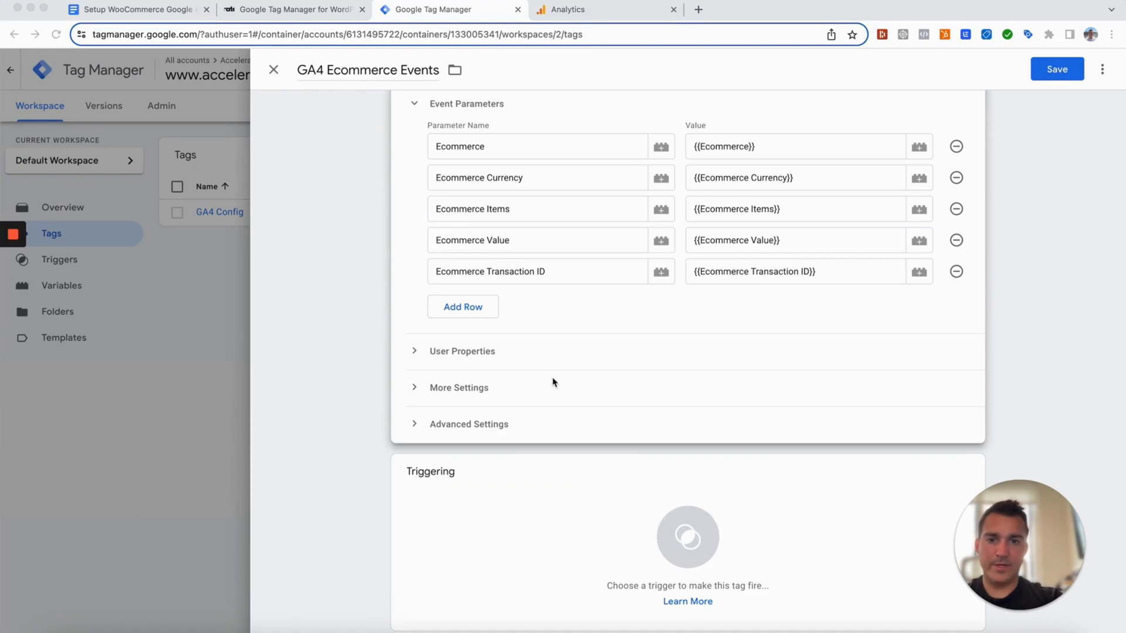
click(415, 427)
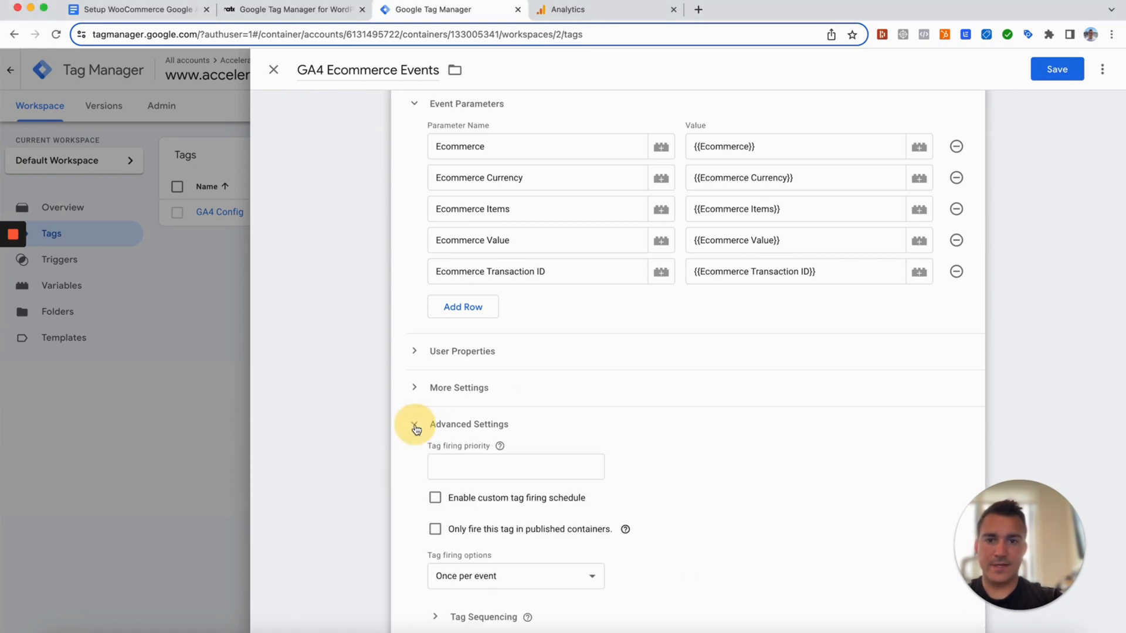
click(415, 424)
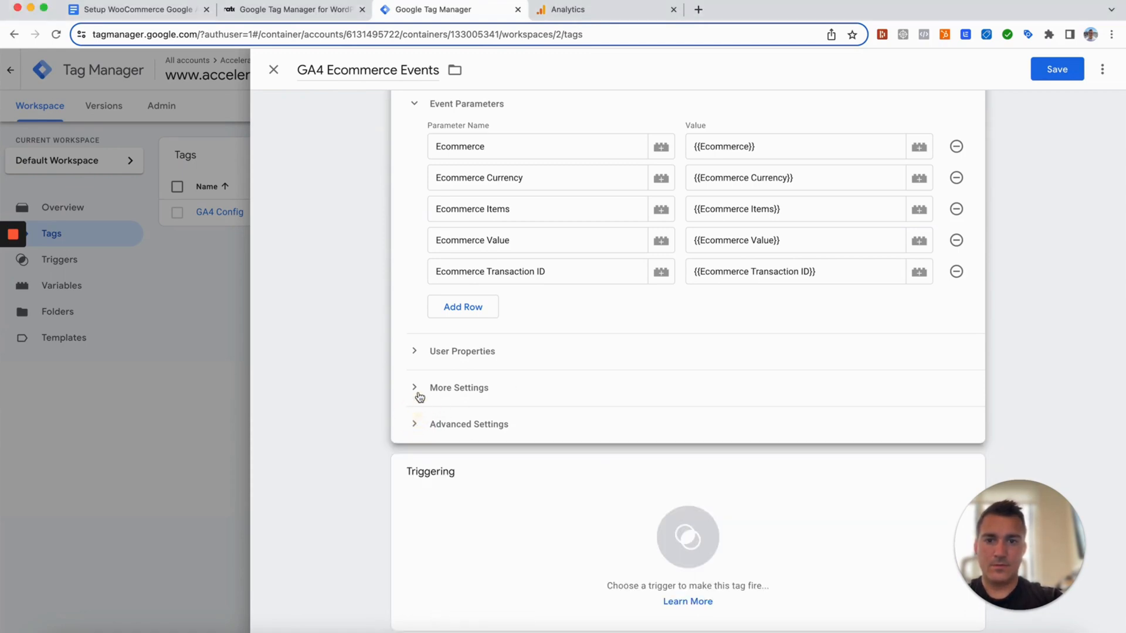
click(419, 393)
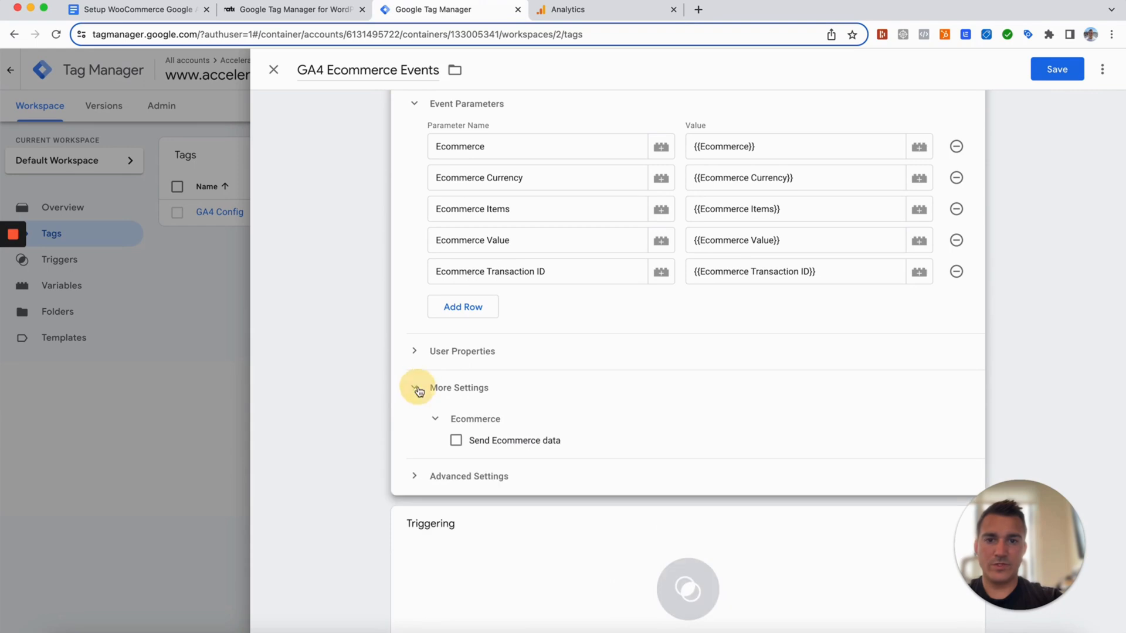
click(456, 441)
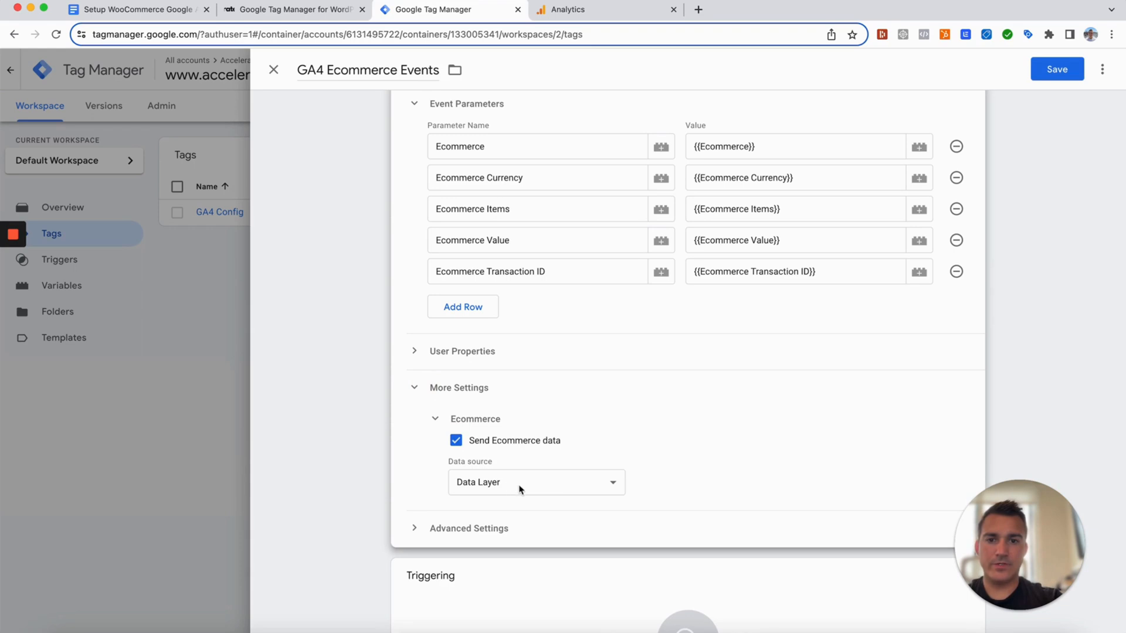
Step: Start creating a new firing trigger for the GA4 Ecommerce Events tag
scroll(710, 466, down, 2)
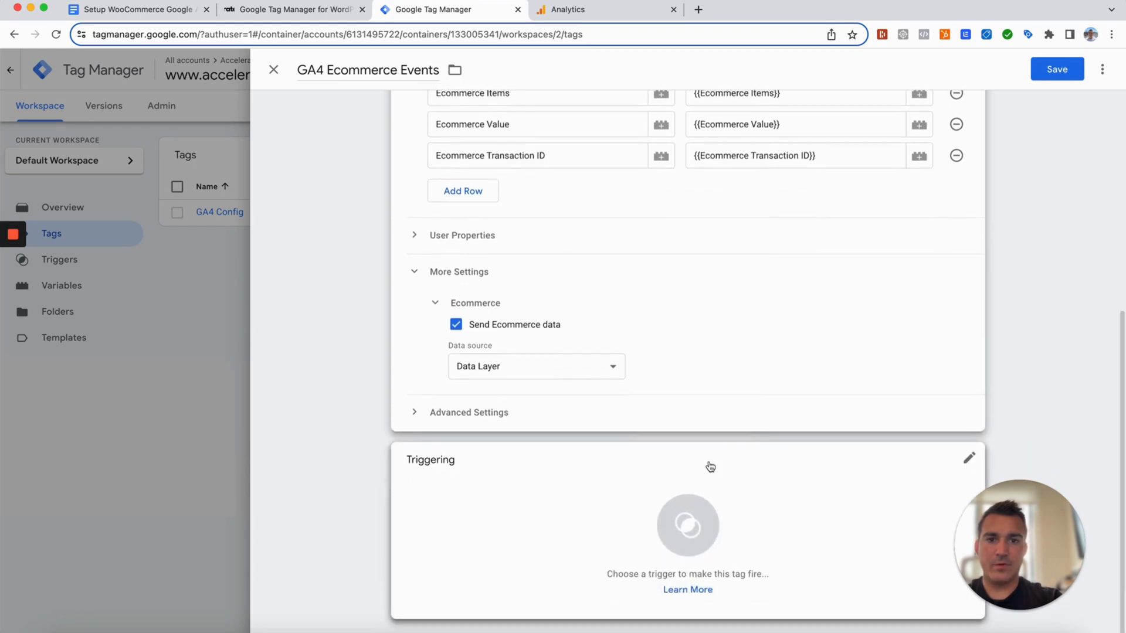
click(547, 519)
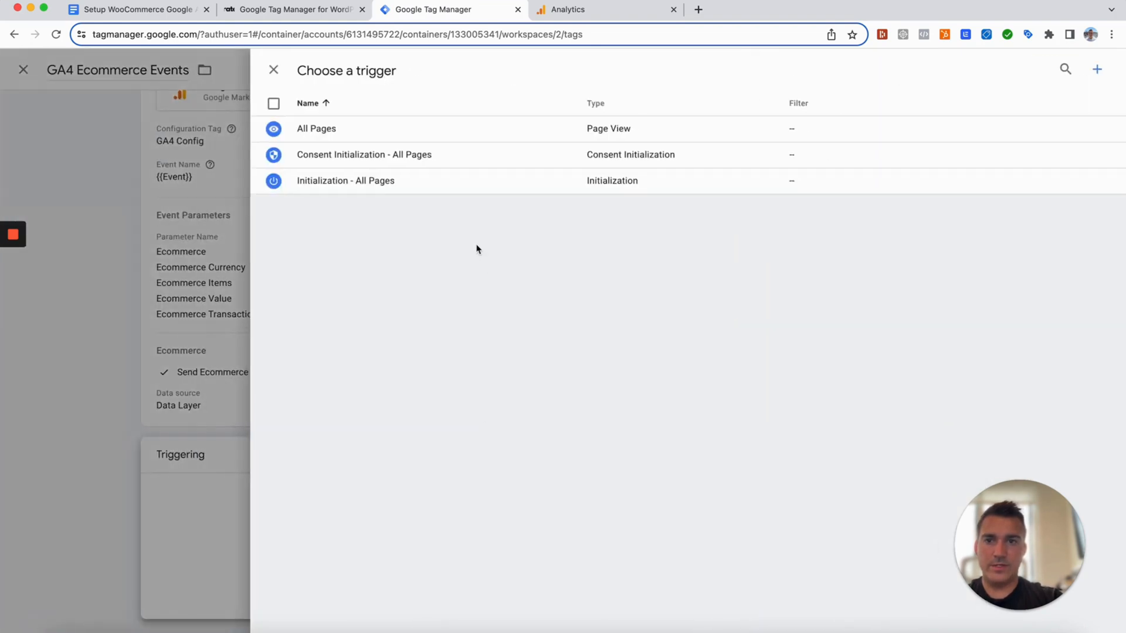
click(1097, 70)
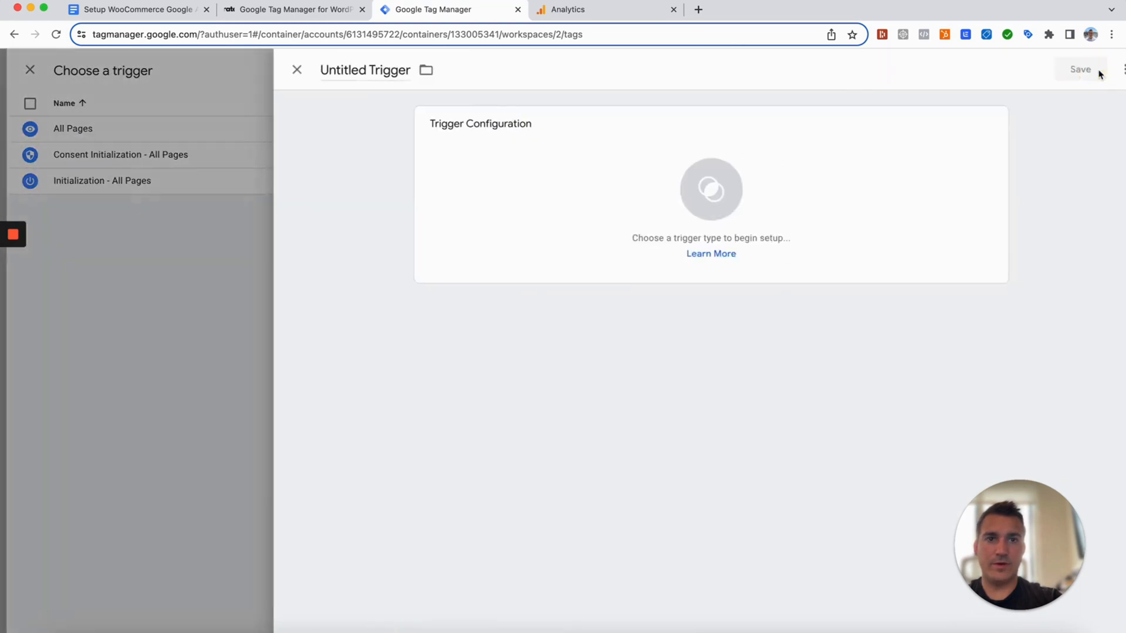
Step: Switch to the Google Docs guide and copy the data layer event name expression, from ^view_item to purchase$
click(117, 10)
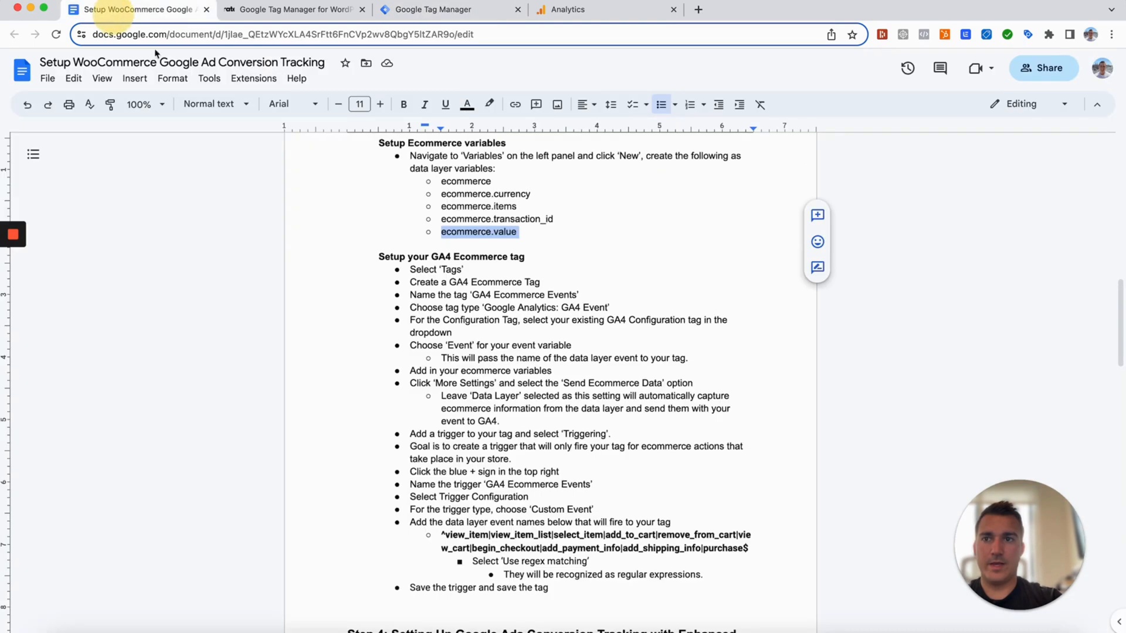
scroll(485, 450, down, 1)
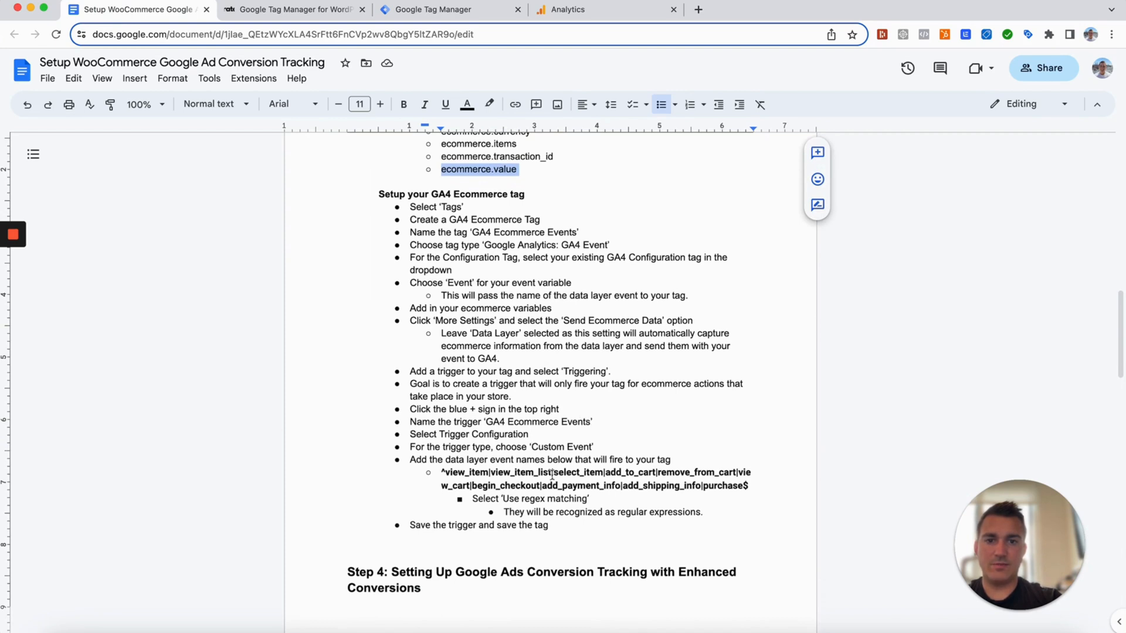
drag(749, 487, 440, 472)
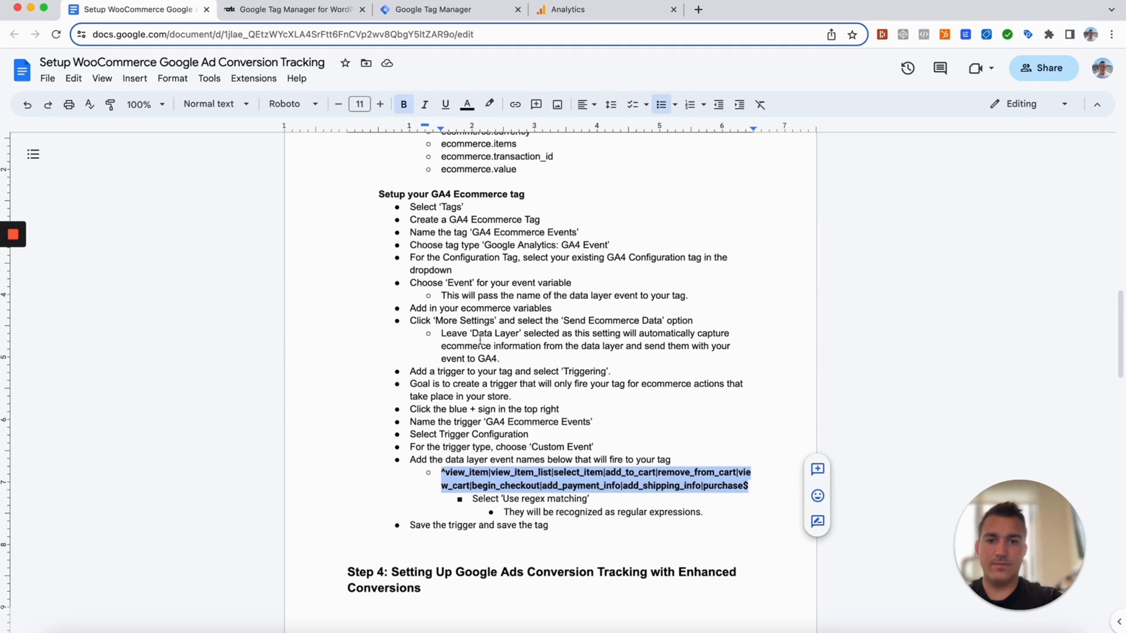
Step: Switch back to Google Tag Manager, name the new trigger GA4 Events and set its type to Custom Event
click(423, 10)
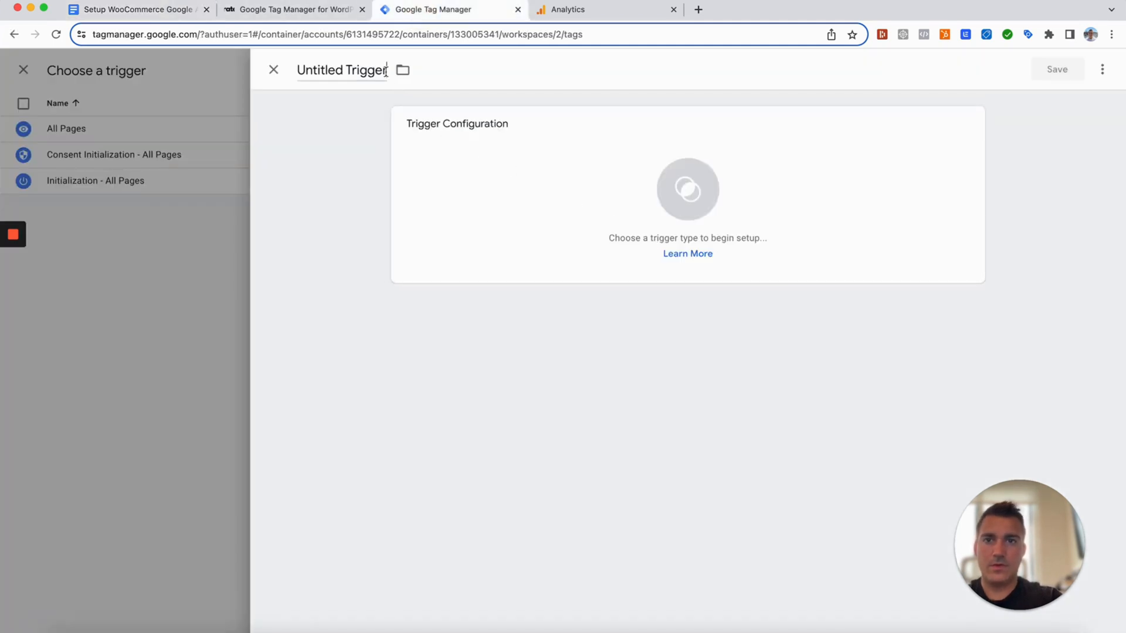
drag(388, 70, 298, 70)
text(GA4 Events)
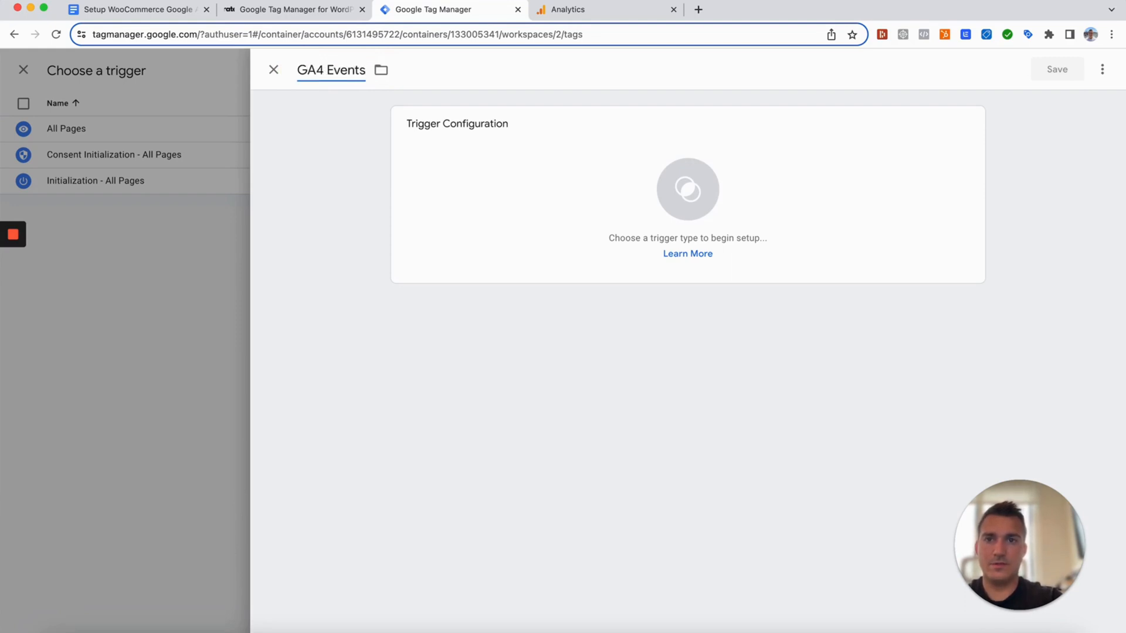
click(604, 184)
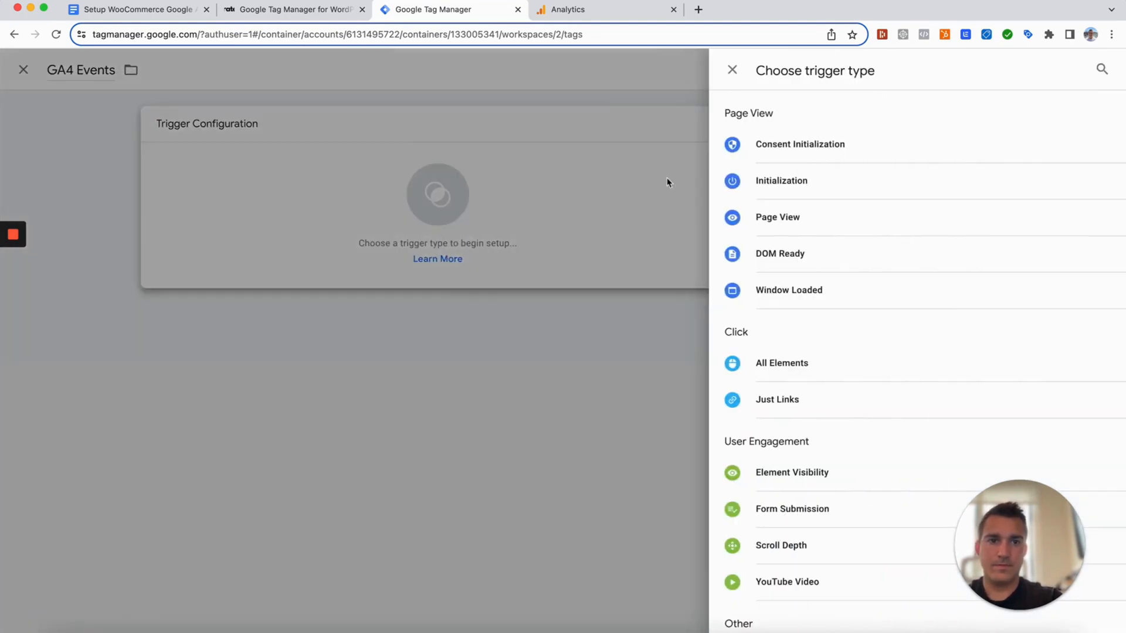
scroll(846, 419, down, 3)
click(799, 486)
Step: Set the event name to ^view_item|view_item_list|select_item|add_to_cart|remove_from_cart|view_cart|begin_checkout|add_payment_info|add_shipping_info|purchase$ and enable regex matching
click(474, 255)
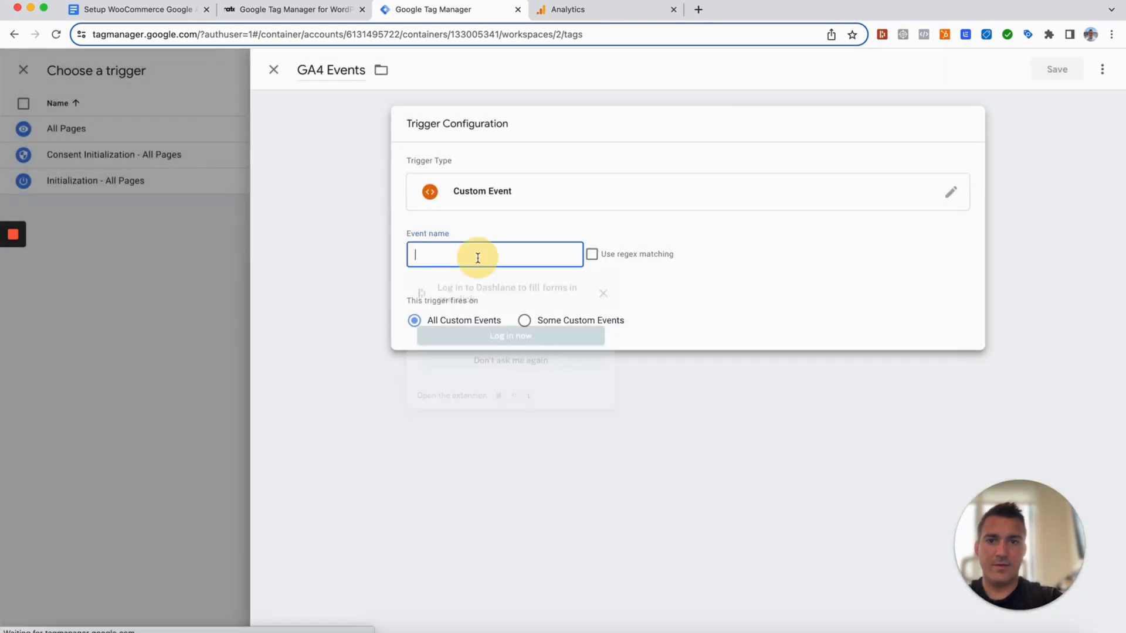
key(super+v)
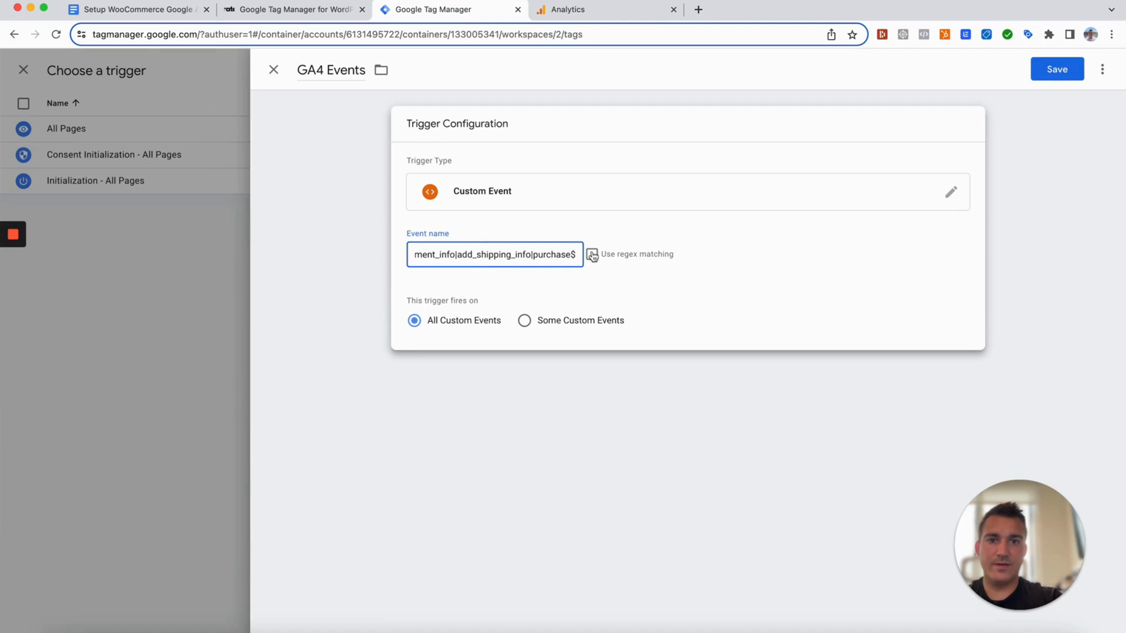
click(591, 256)
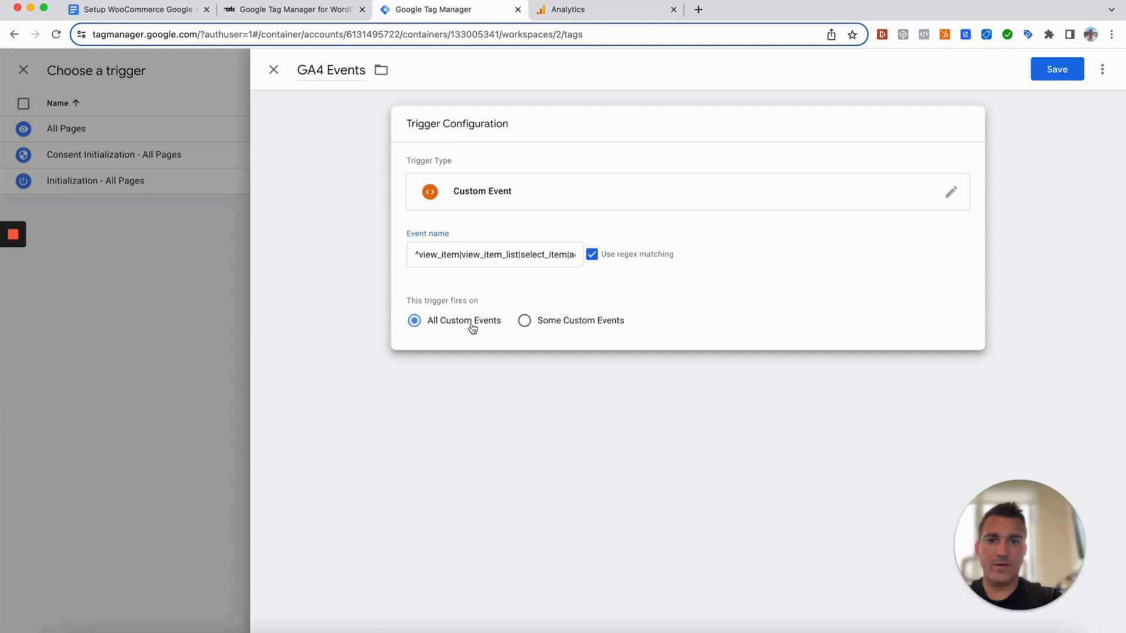
Step: Save the GA4 Events trigger and the GA4 Ecommerce Events tag
click(1055, 71)
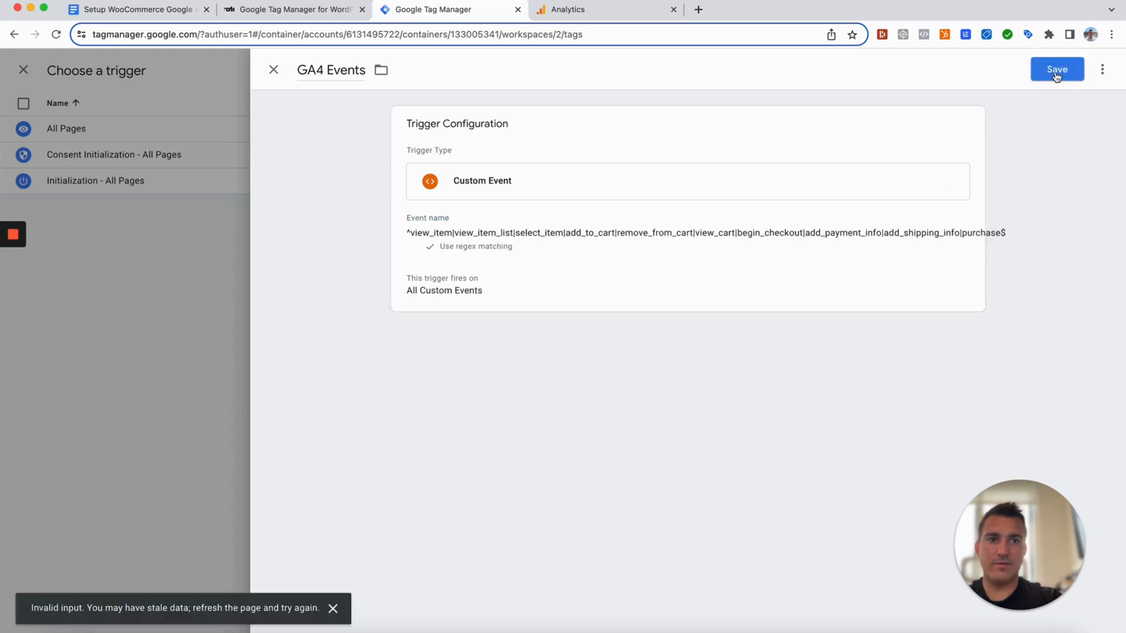
click(1055, 72)
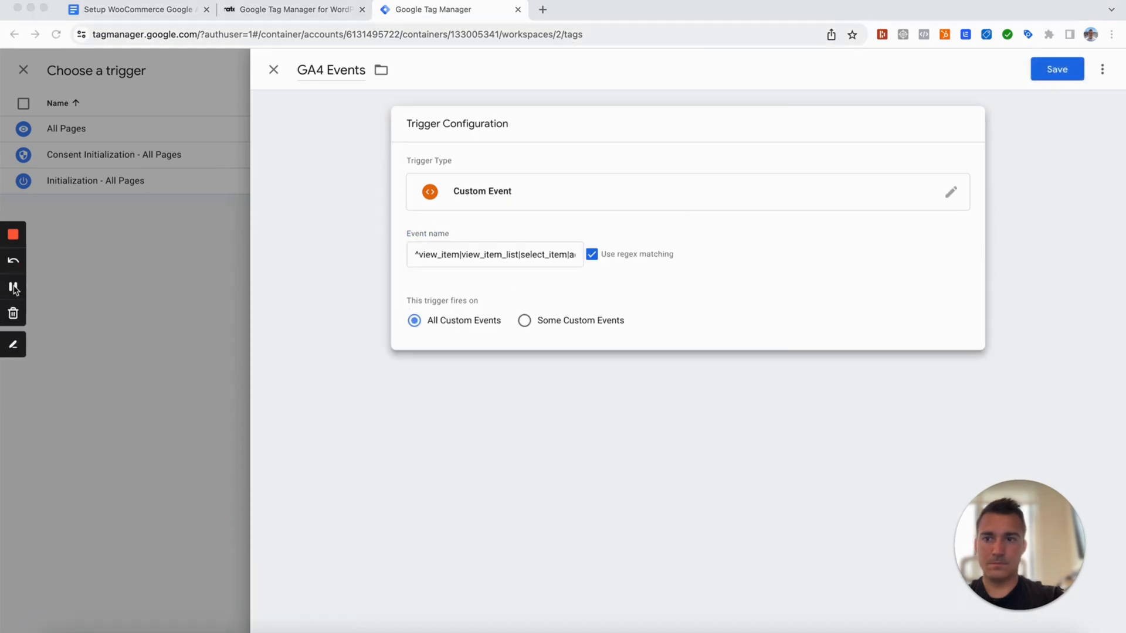
click(1049, 75)
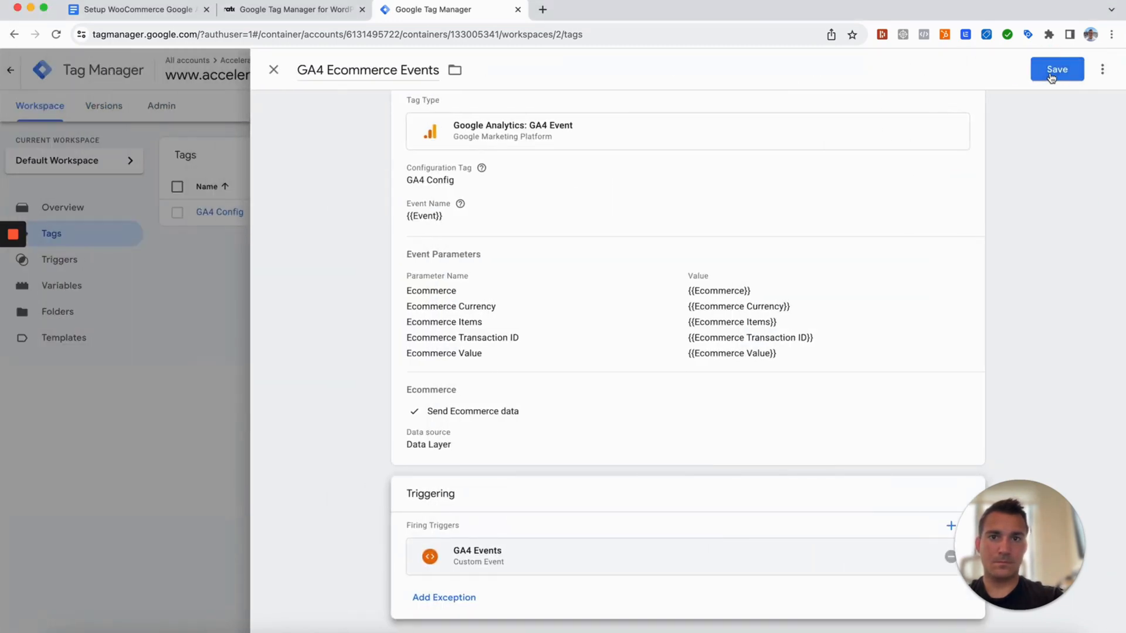
click(1050, 74)
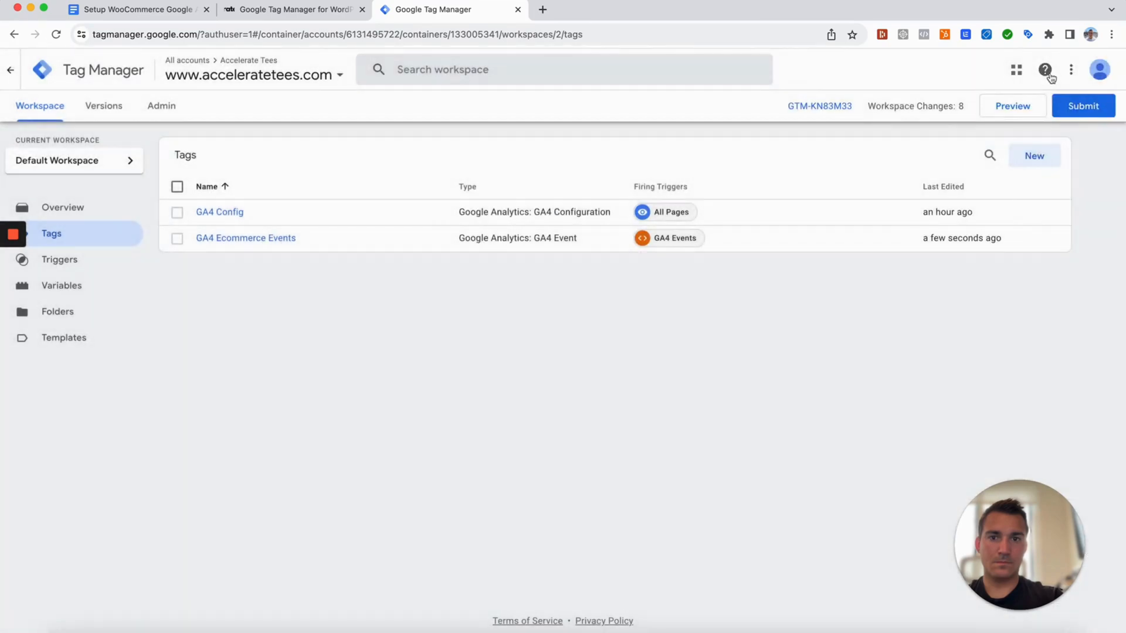
click(138, 9)
scroll(555, 483, down, 1)
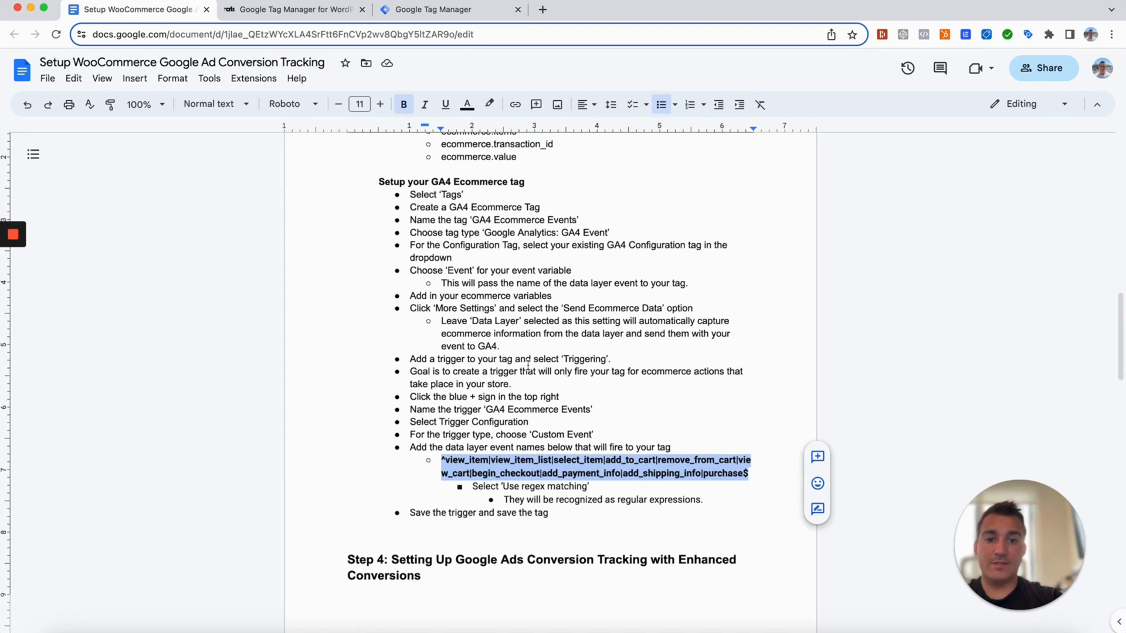
click(422, 14)
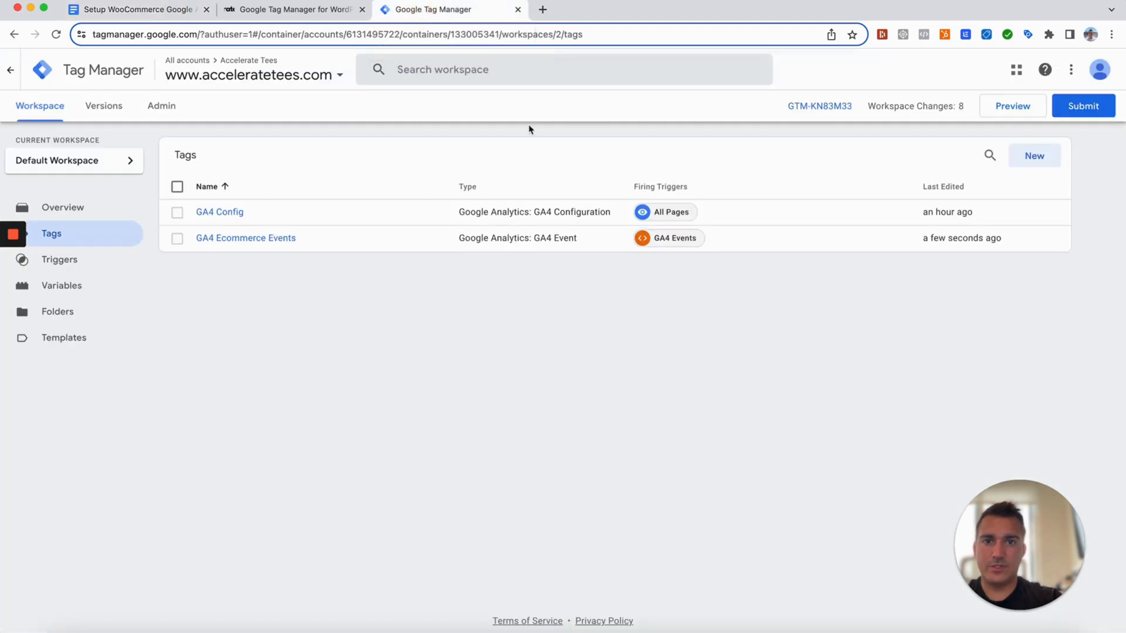
click(1011, 108)
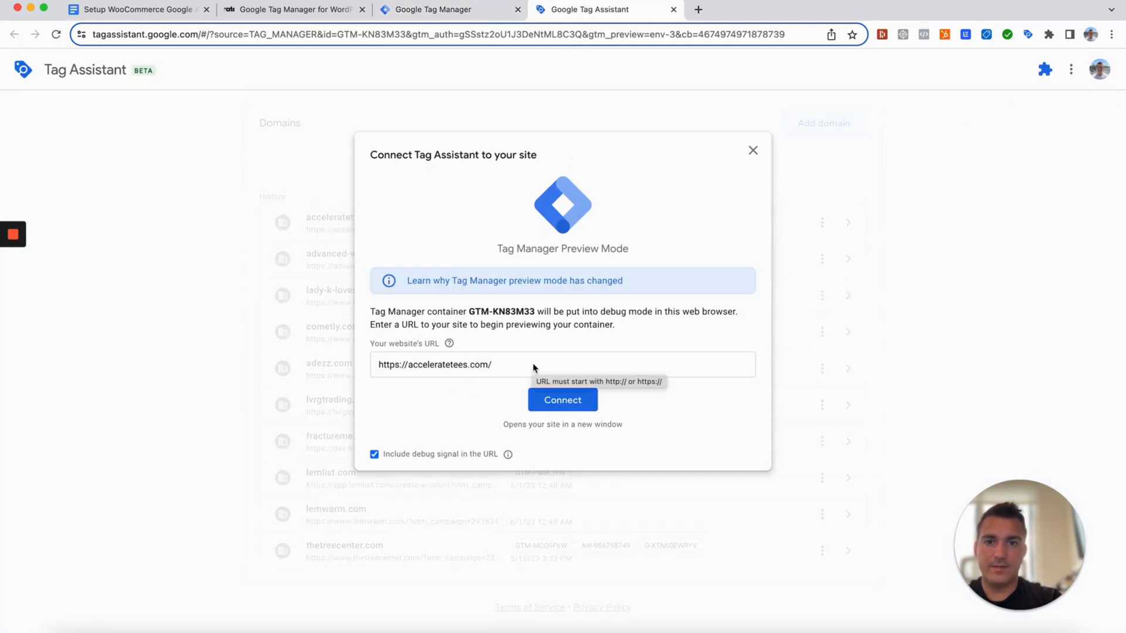
click(563, 398)
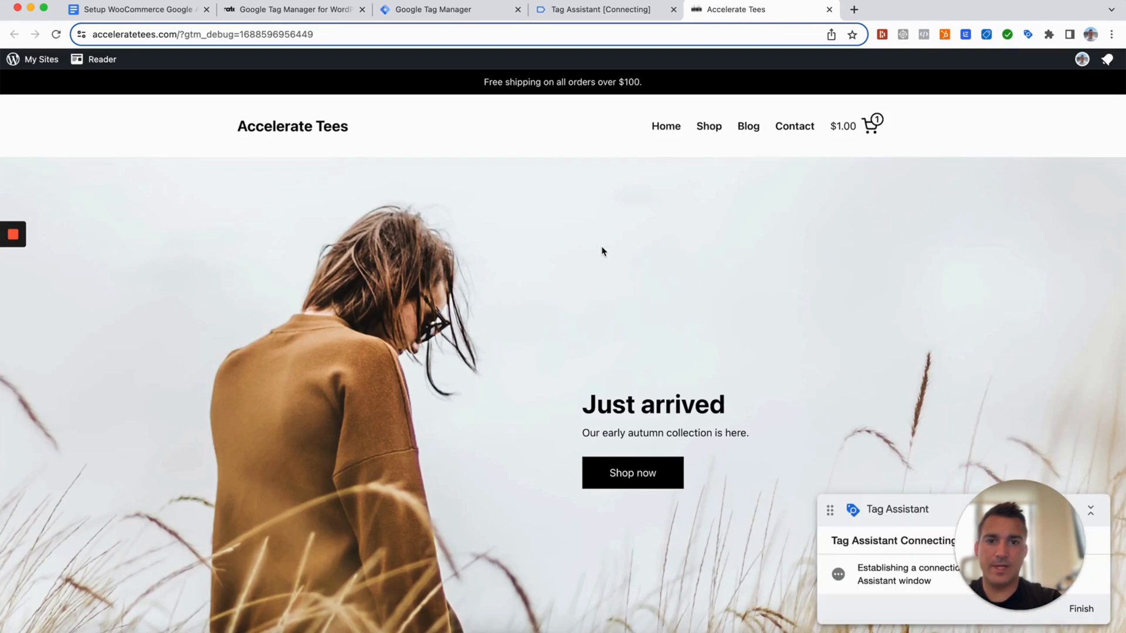
click(594, 14)
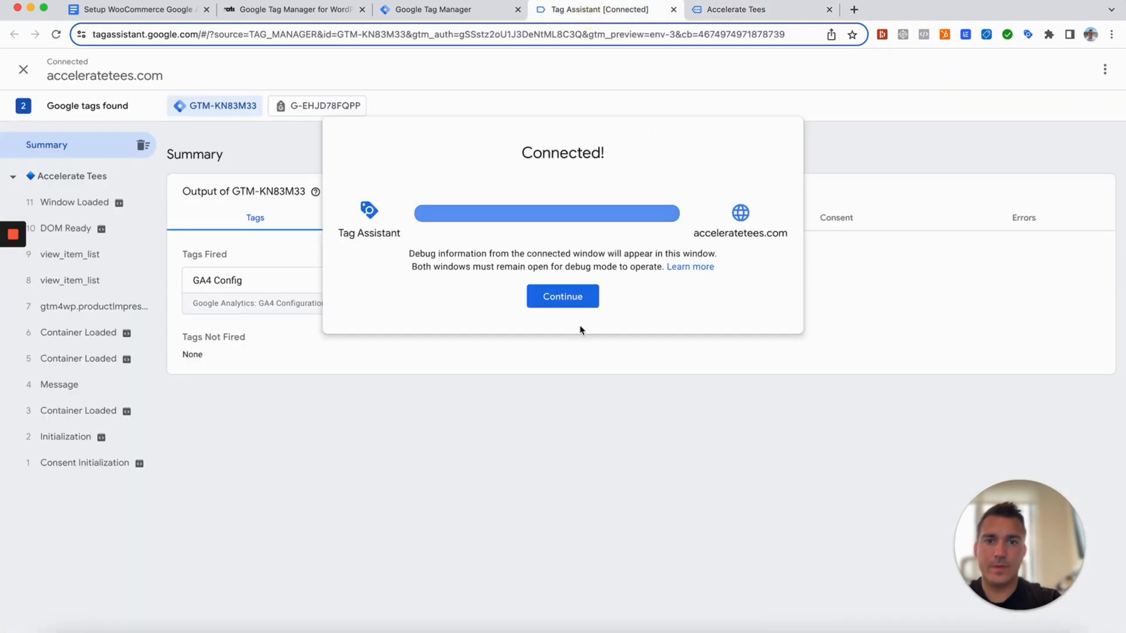
click(567, 297)
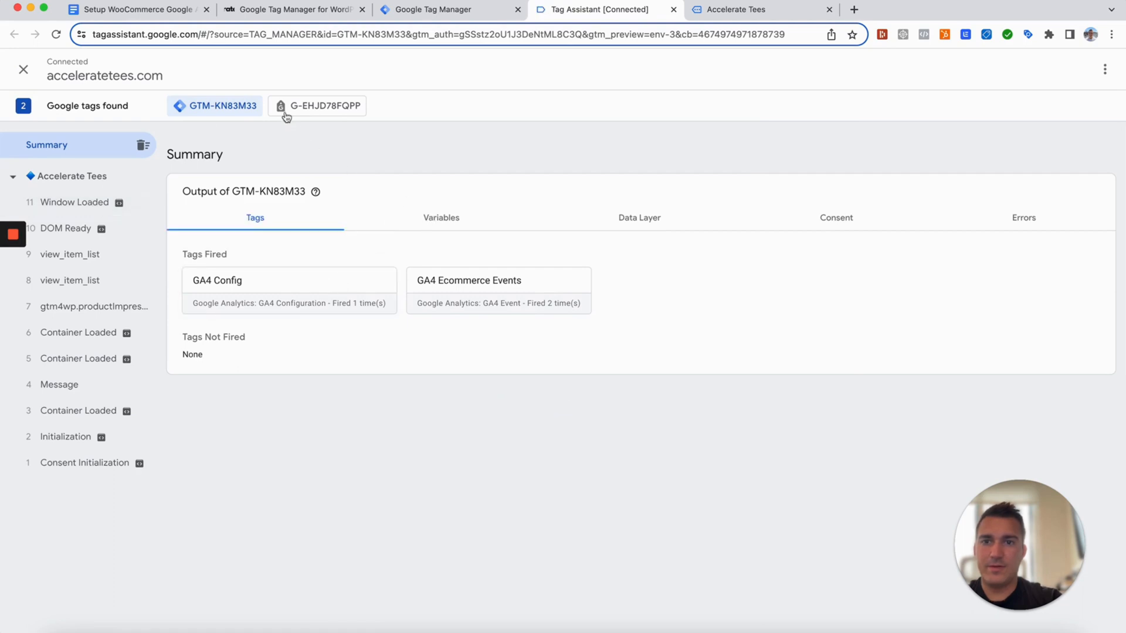
Step: Examine the hits sent by the GA4 tag, including the details of the stats.g.doubleclick.net/g/collect hit
click(317, 107)
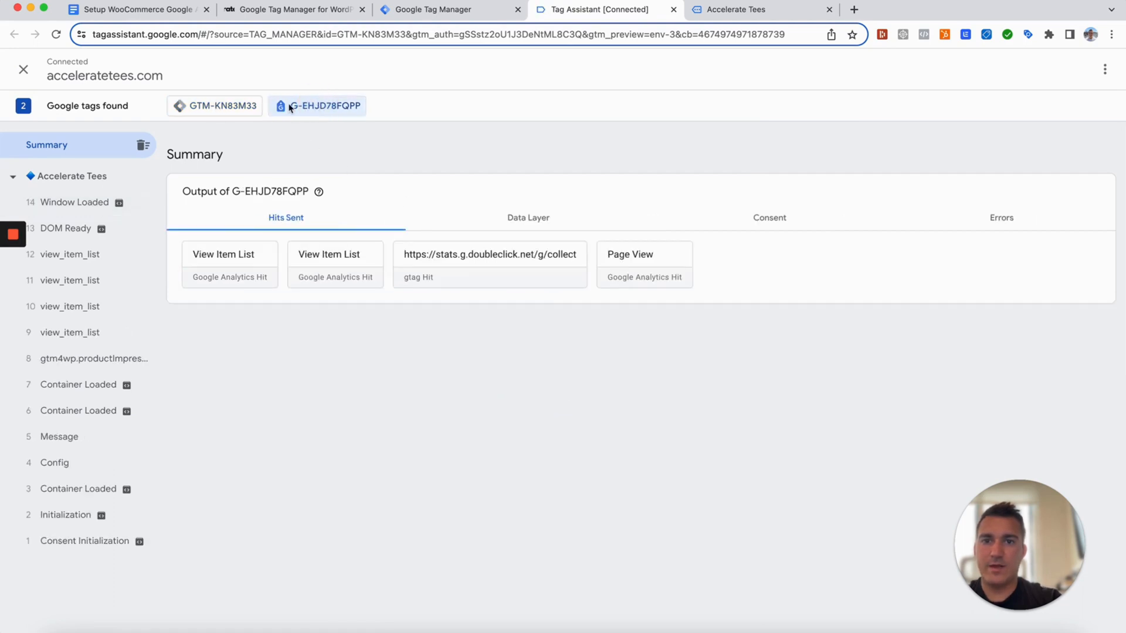
click(490, 269)
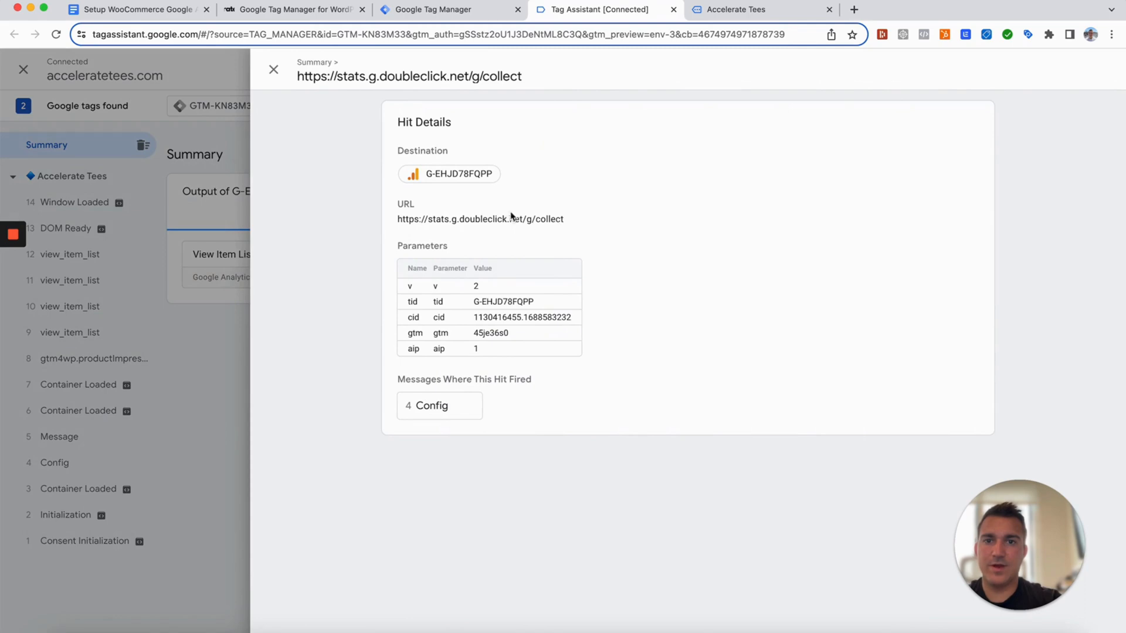
click(273, 70)
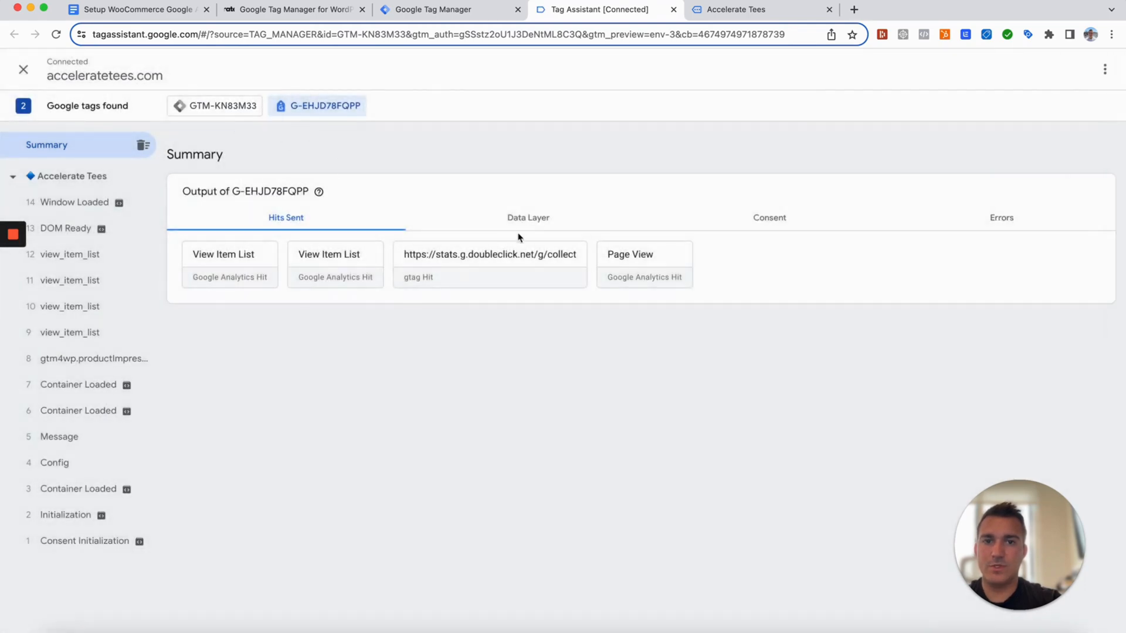
Step: Examine the GA4 tag's current data layer values, from the customer fields through the cart and ecommerce items
click(525, 220)
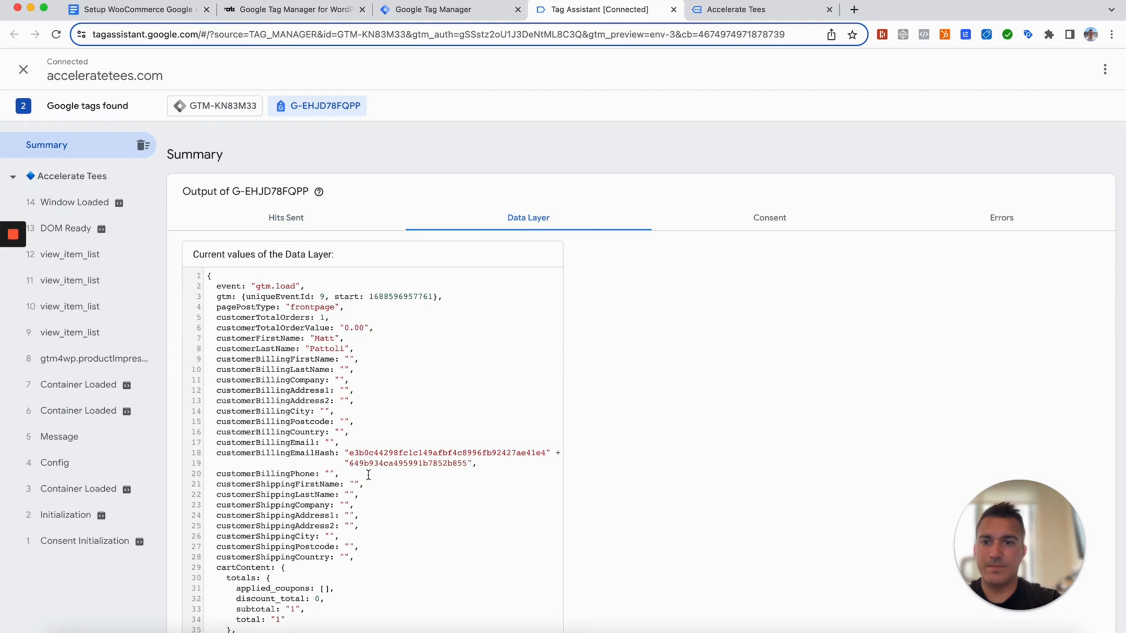
scroll(368, 475, down, 2)
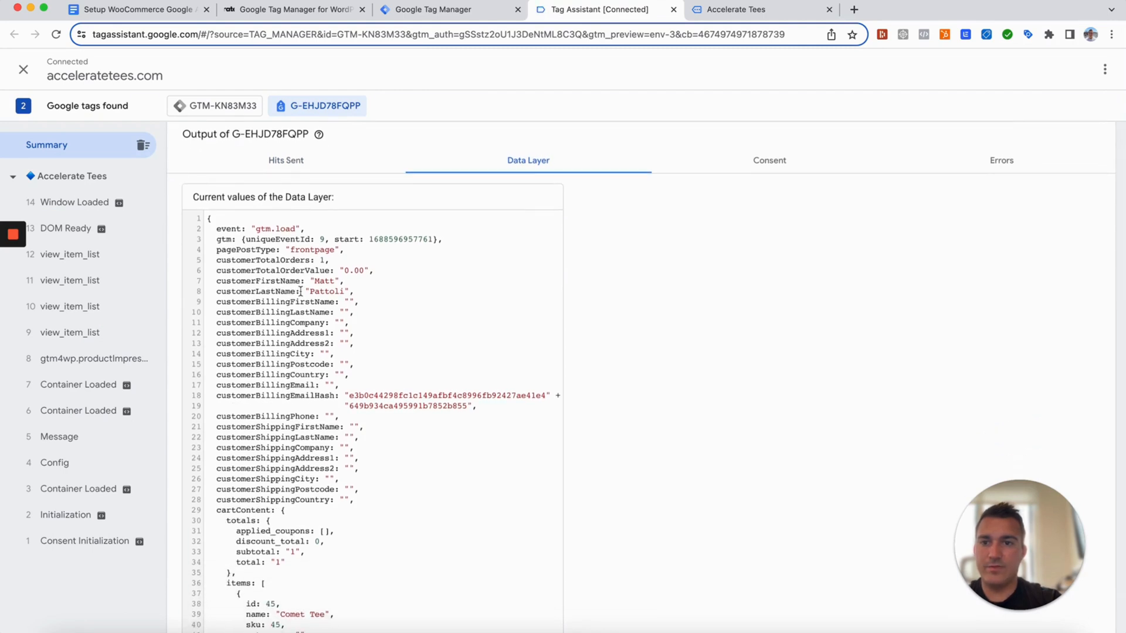
scroll(314, 431, down, 2)
scroll(314, 431, down, 10)
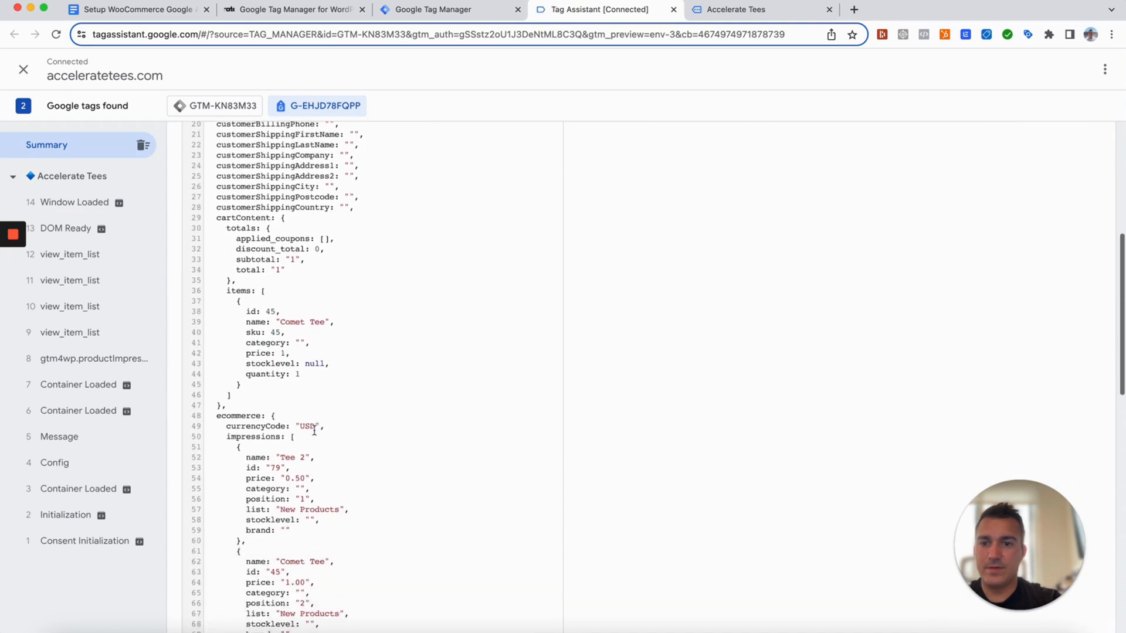
scroll(314, 431, down, 15)
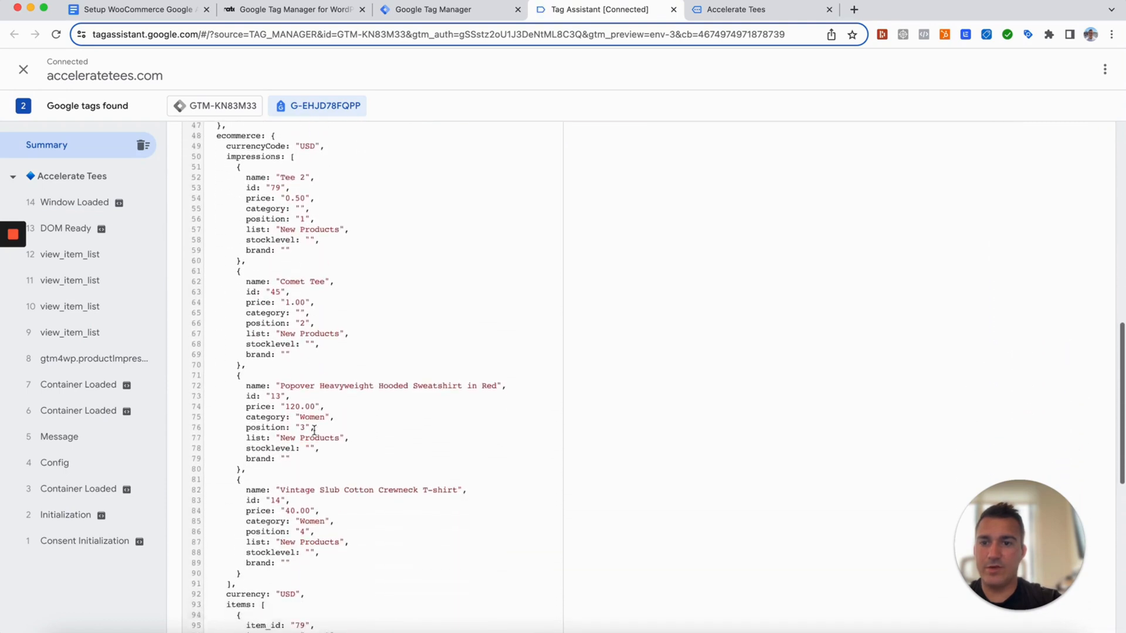
scroll(314, 431, down, 8)
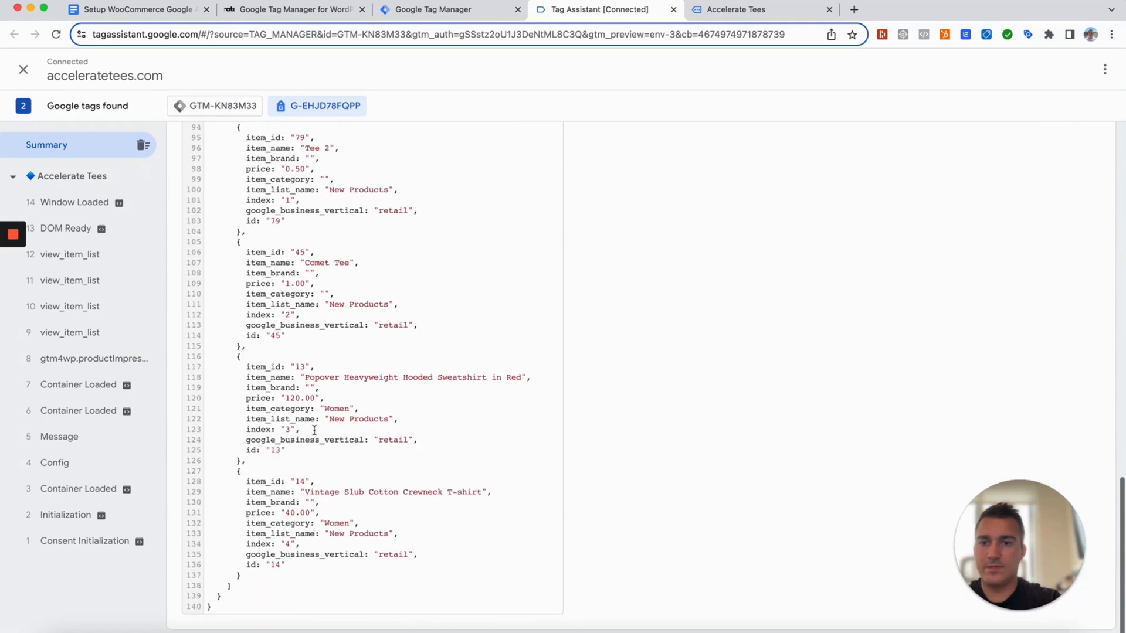
scroll(314, 430, up, 20)
scroll(315, 430, up, 5)
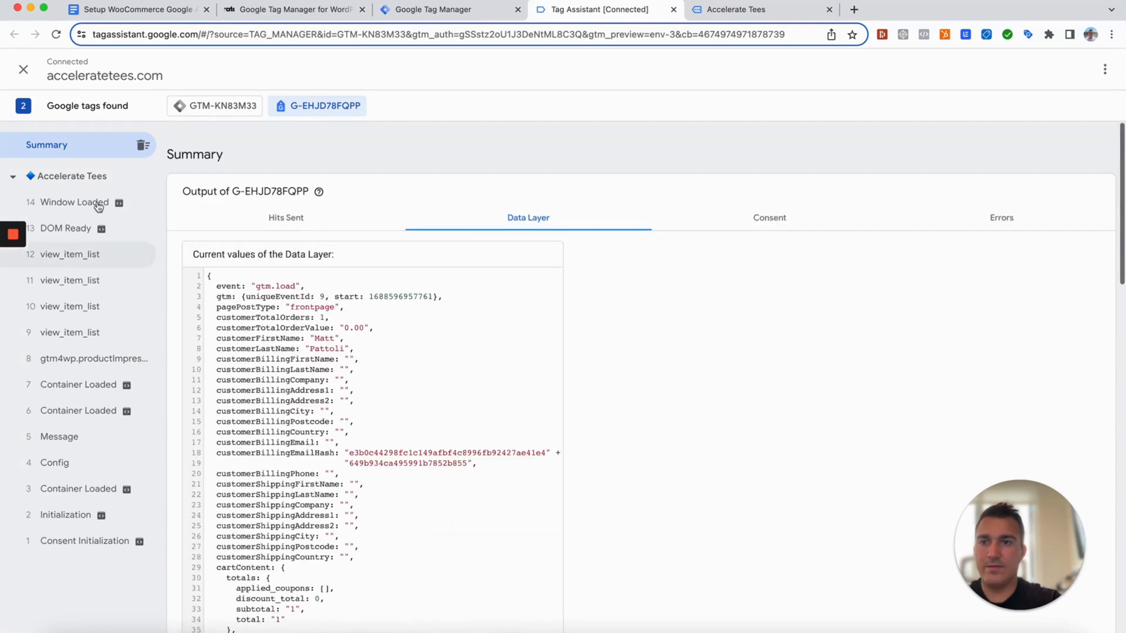
Step: Inspect the data layer values of the Window Loaded event for the Accelerate Tees home page
click(71, 176)
click(63, 205)
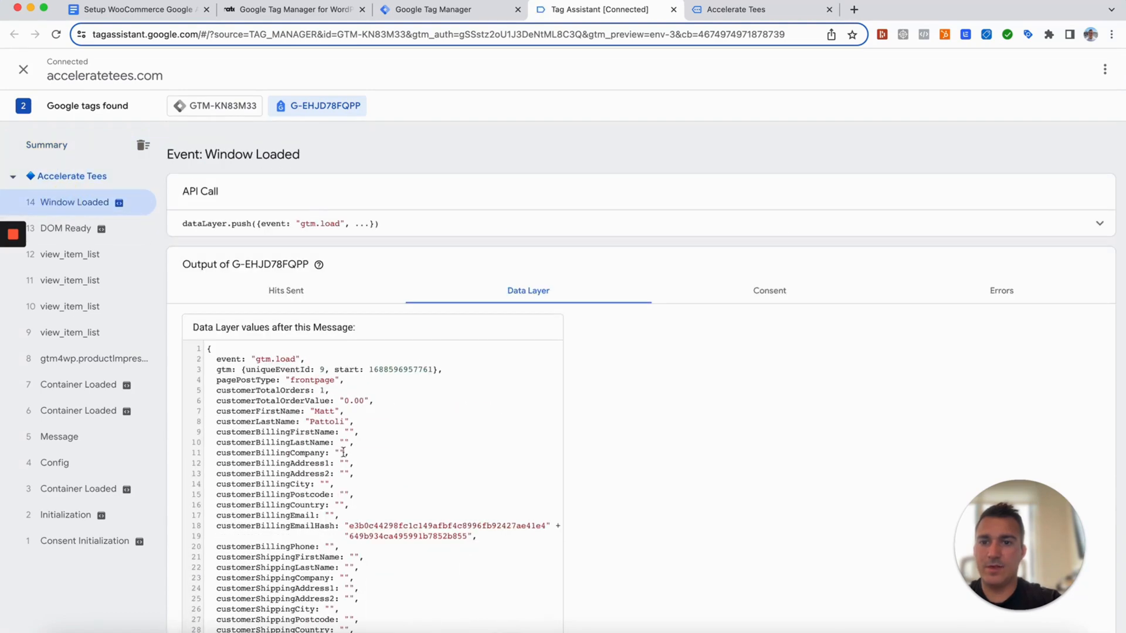
scroll(278, 335, down, 3)
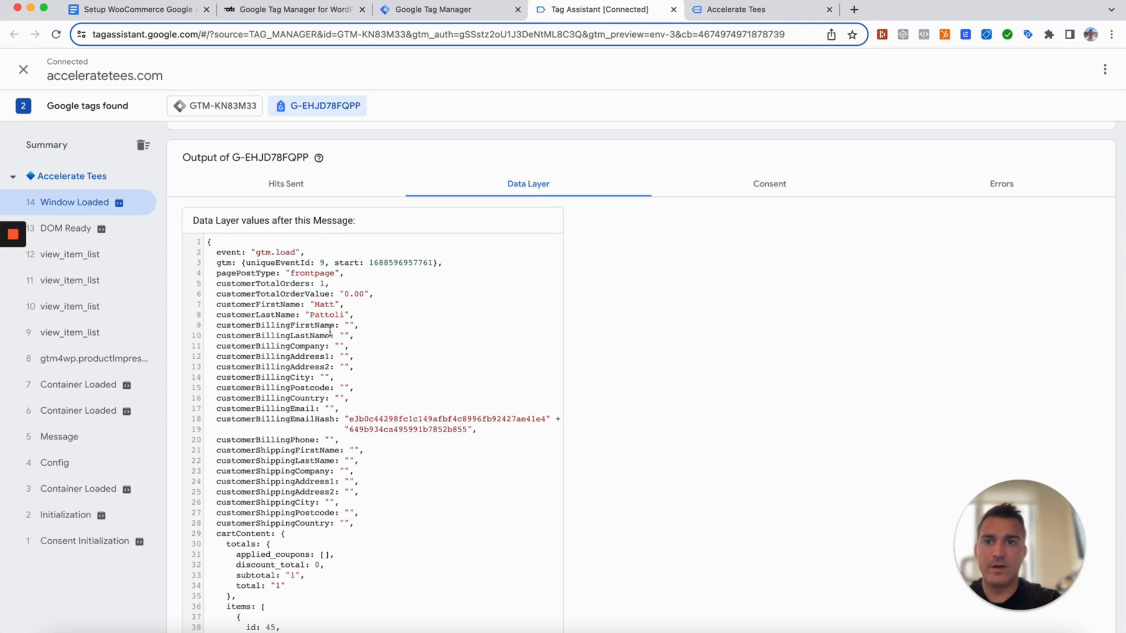
Step: Visit the store's Shop page and examine the data layer of its Window Loaded event in Tag Assistant
click(710, 11)
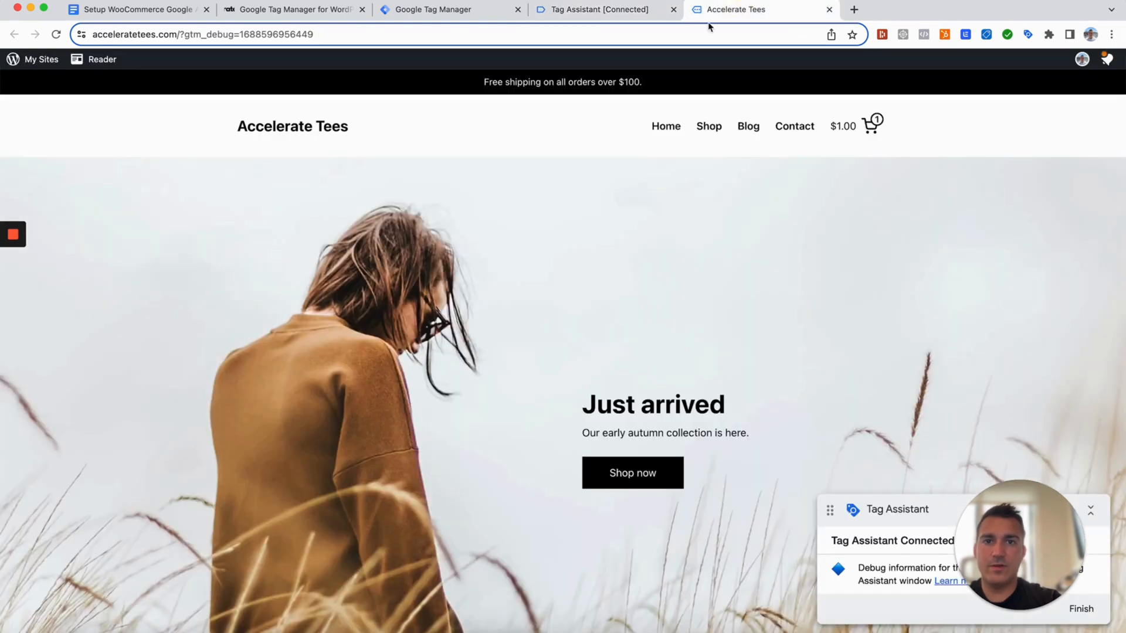
click(709, 129)
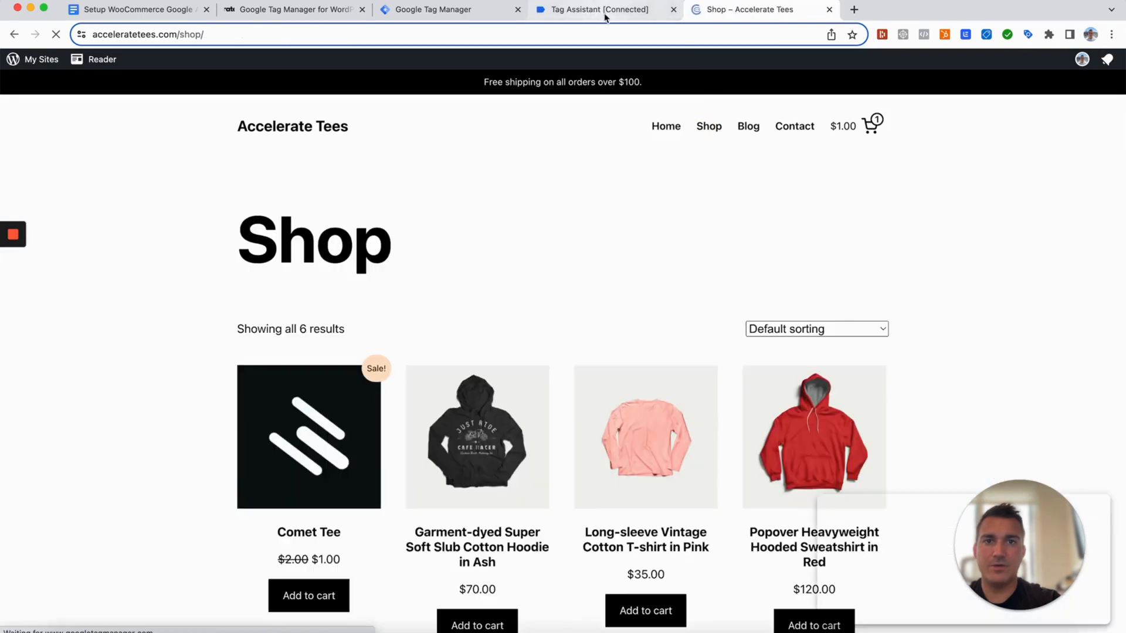
click(604, 10)
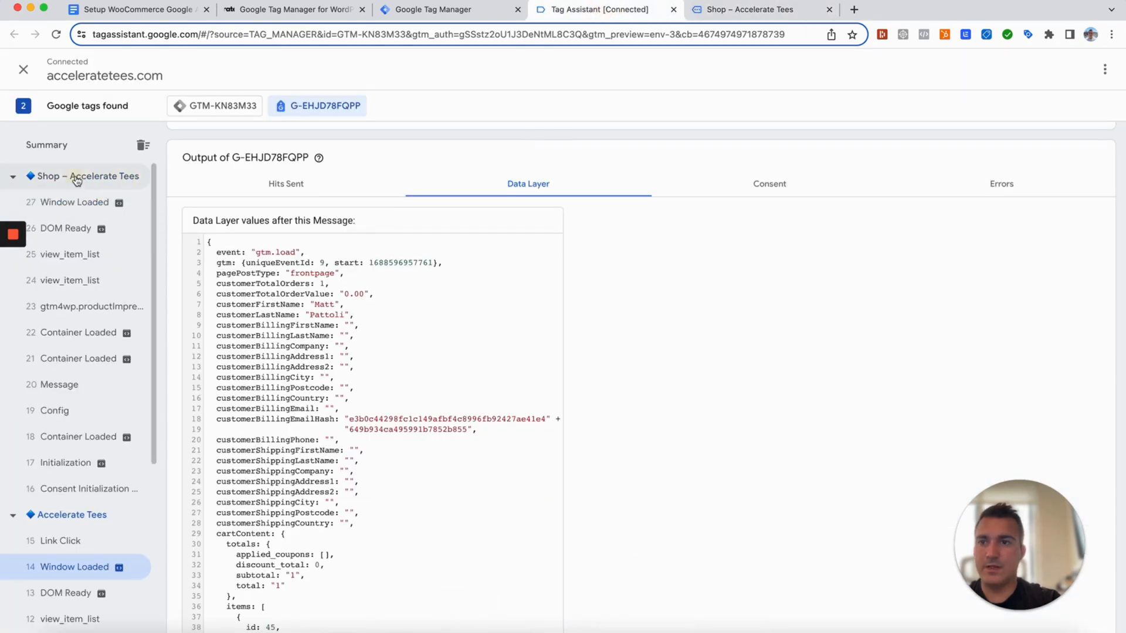
click(74, 202)
scroll(390, 433, down, 2)
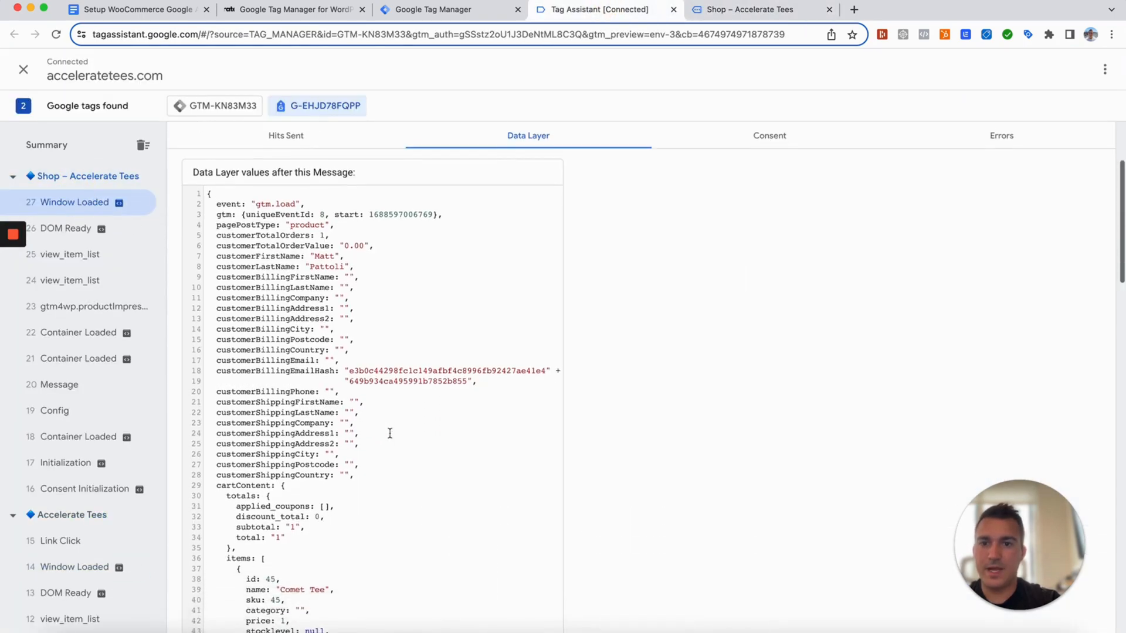
scroll(344, 396, down, 5)
scroll(344, 397, down, 9)
scroll(344, 397, down, 12)
scroll(344, 396, up, 20)
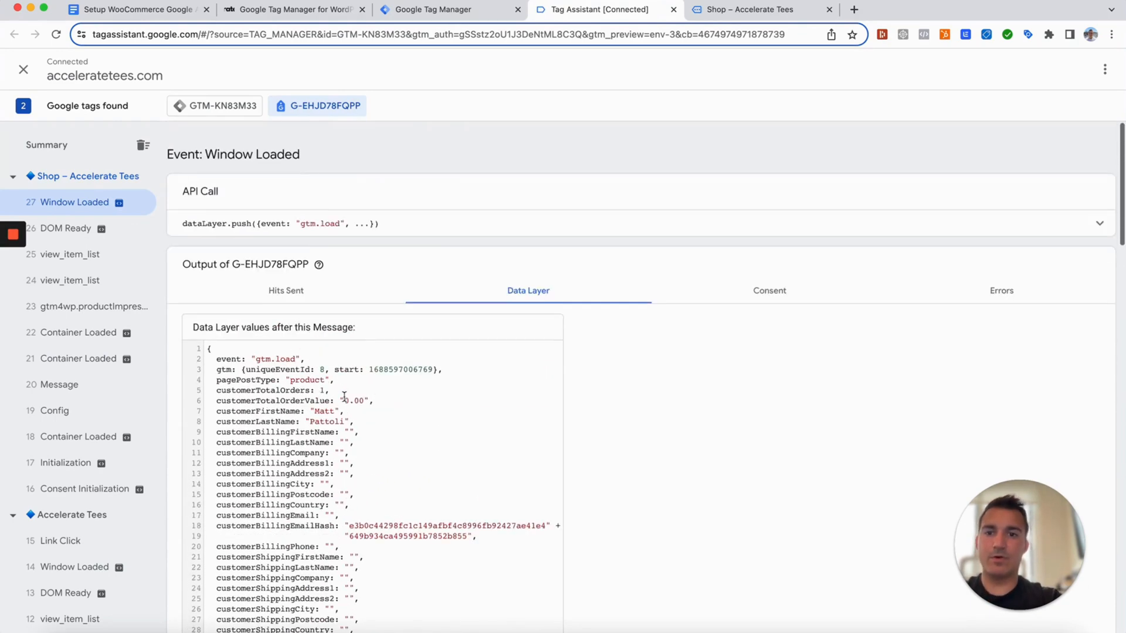
Step: Highlight the customerFirstName and customerLastName entries in the Shop page's data layer
scroll(344, 397, down, 1)
drag(334, 411, 216, 411)
click(330, 421)
drag(330, 421, 215, 422)
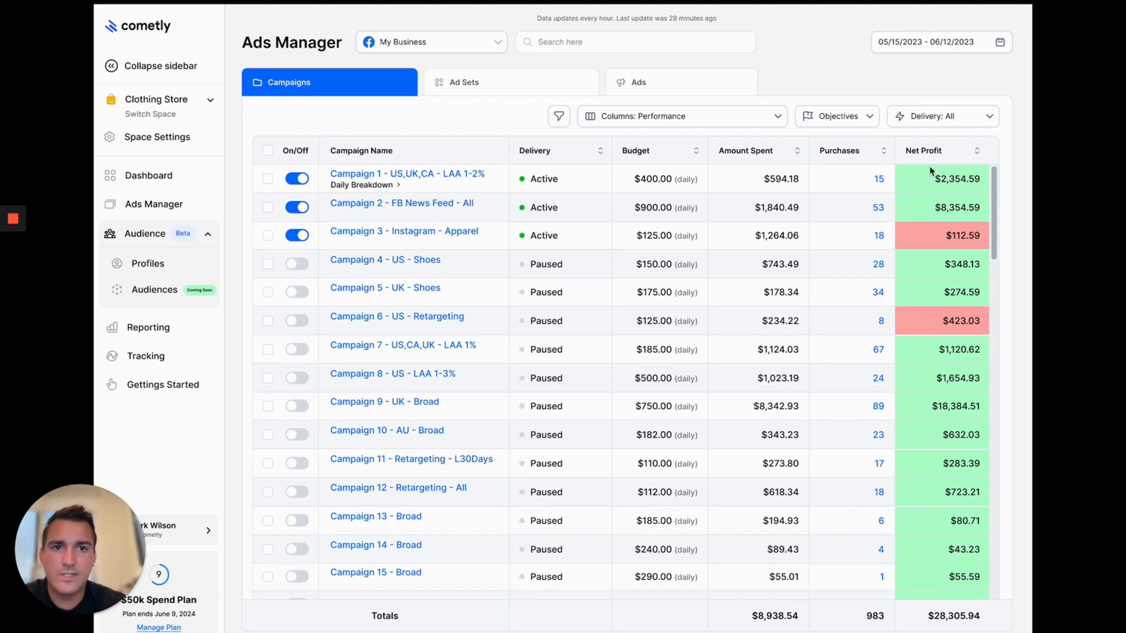
Step: Switch to Cometly Ads Manager and review Campaign 1's purchases and the first customer's profile with its ad click history
click(879, 182)
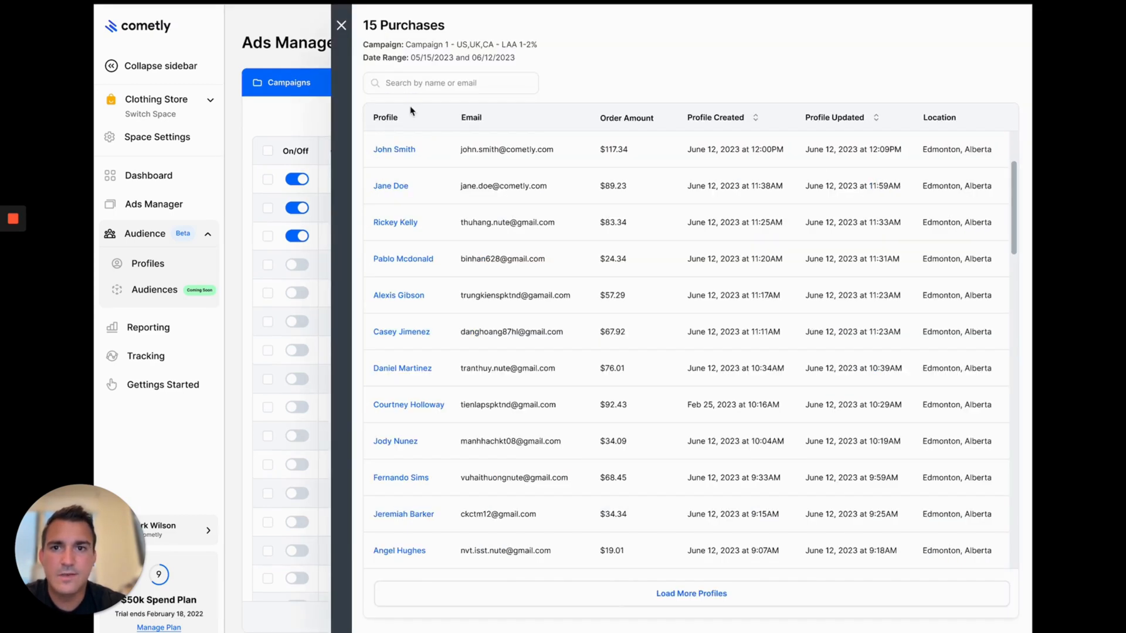
click(401, 152)
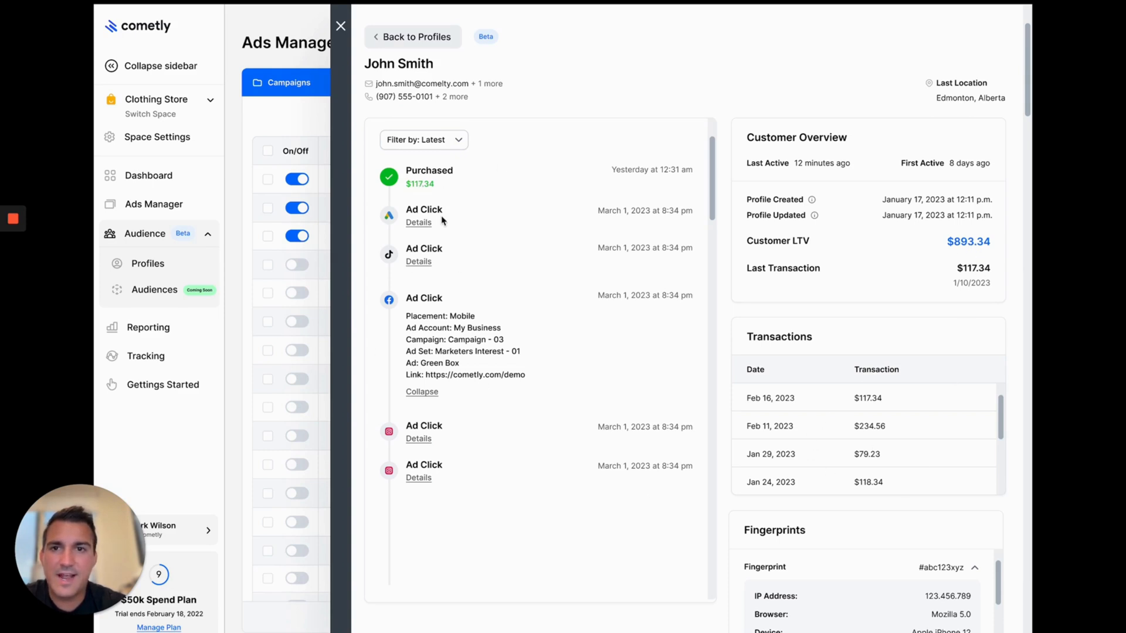
click(412, 37)
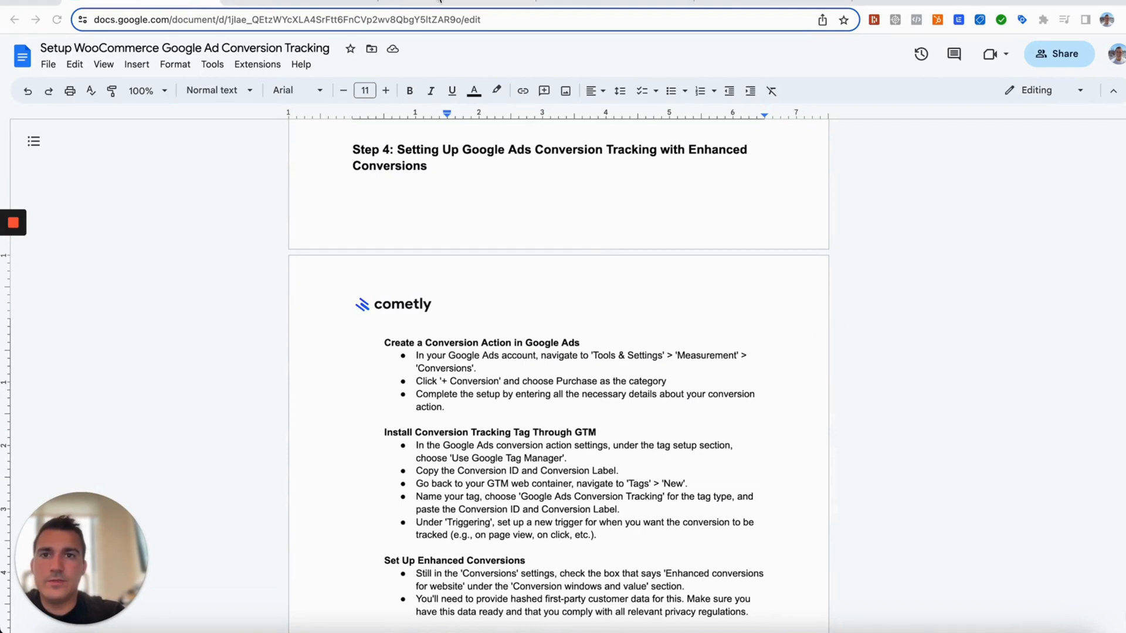
Step: Switch from the guide to Tag Assistant, review the recorded checkout events, and highlight the total on the store's order confirmation page
click(297, 3)
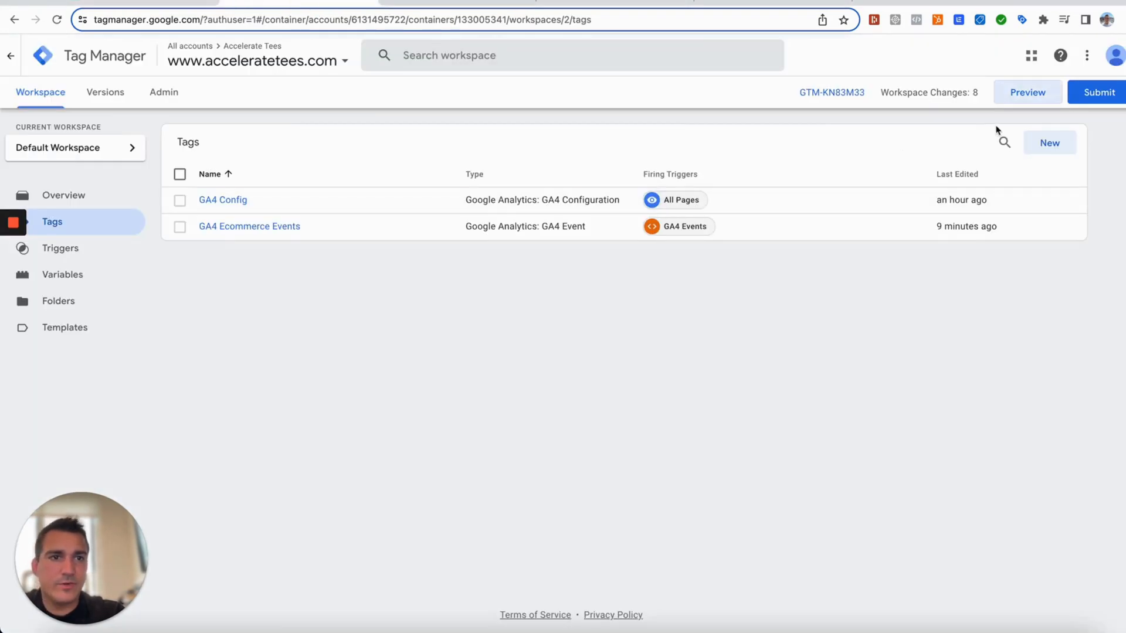
click(461, 3)
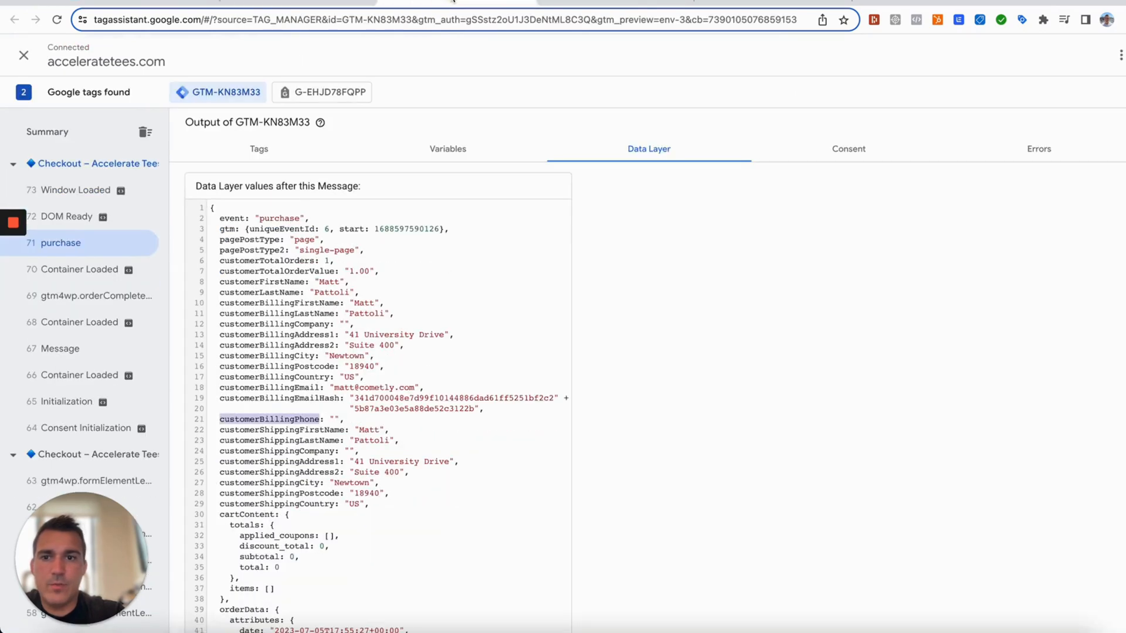
scroll(117, 346, down, 4)
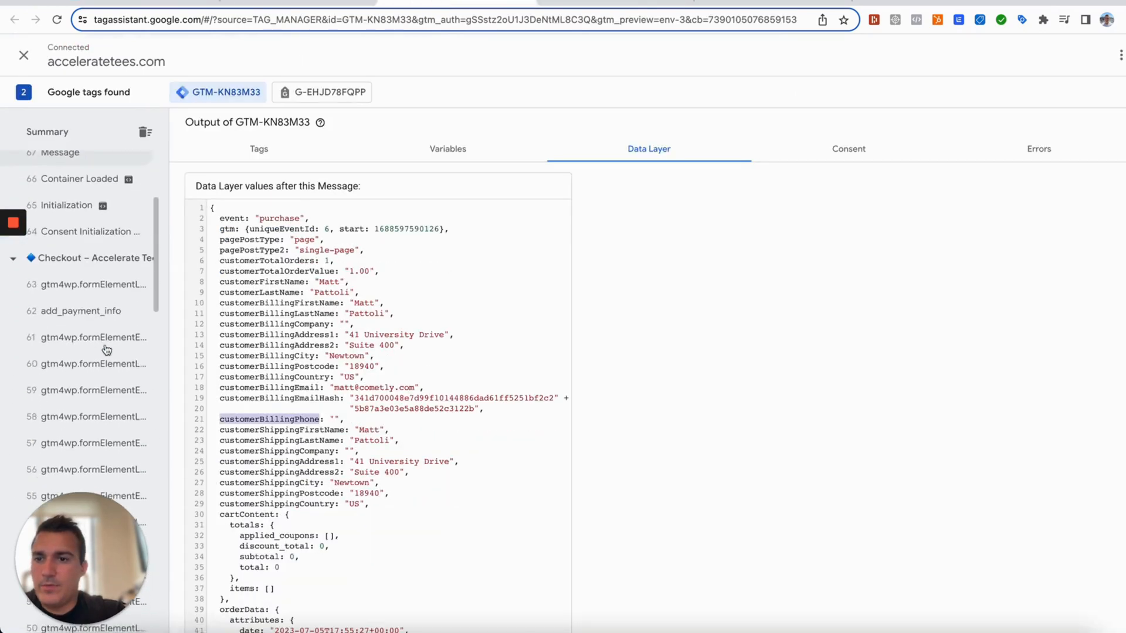
click(616, 3)
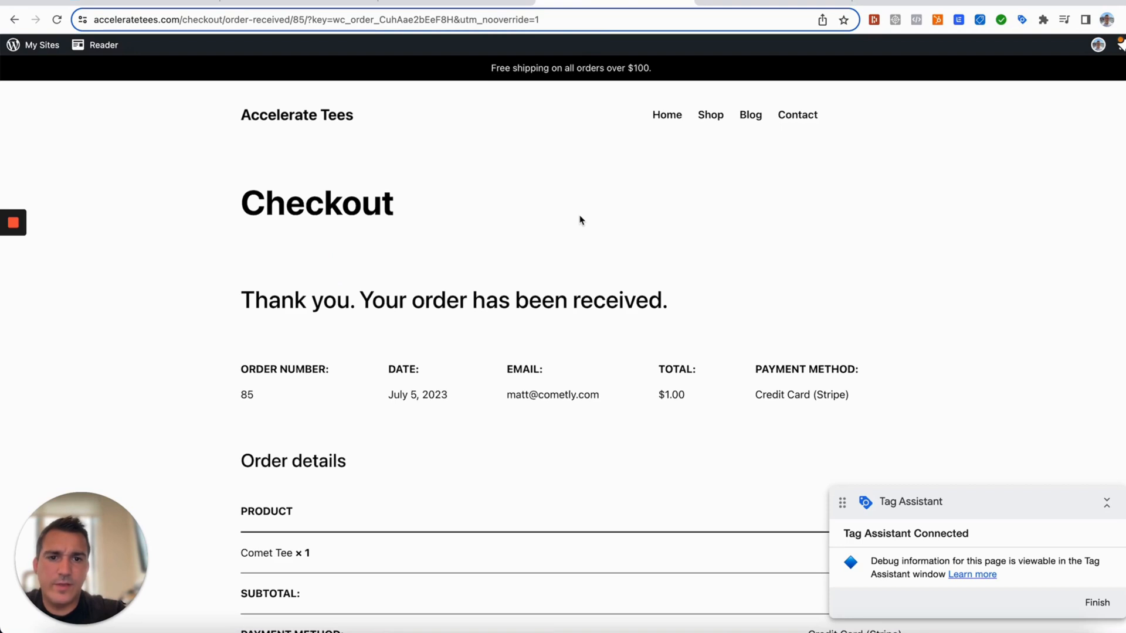
drag(685, 396, 643, 399)
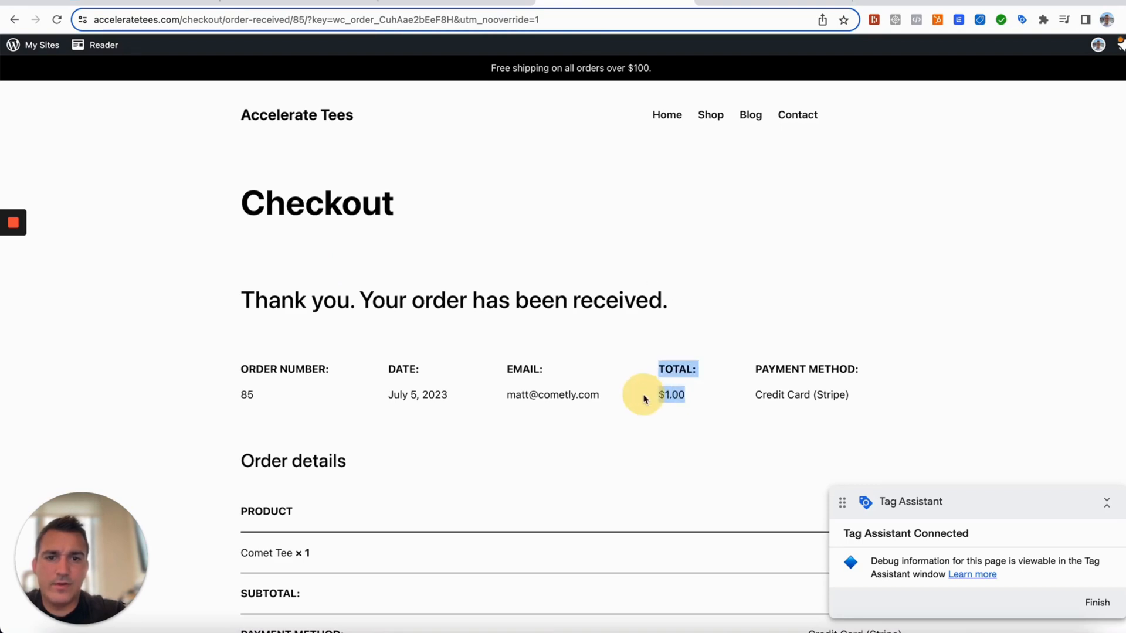
Step: Return to Tag Assistant and examine the purchase event's data layer, covering the customer billing, shipping, email and order data
click(437, 2)
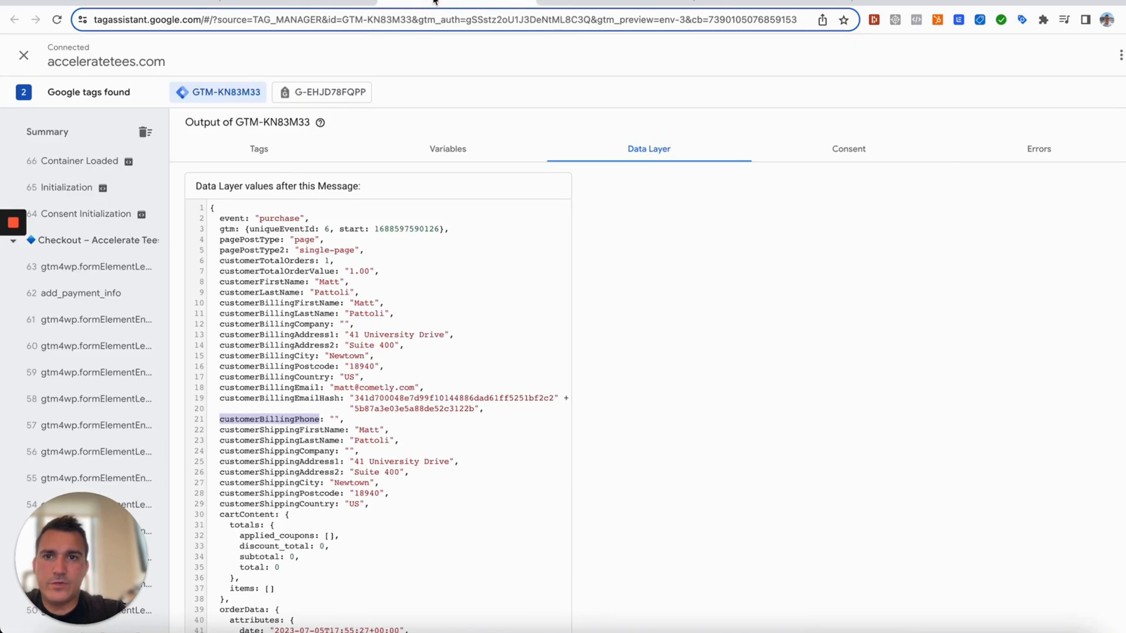
scroll(116, 246, up, 4)
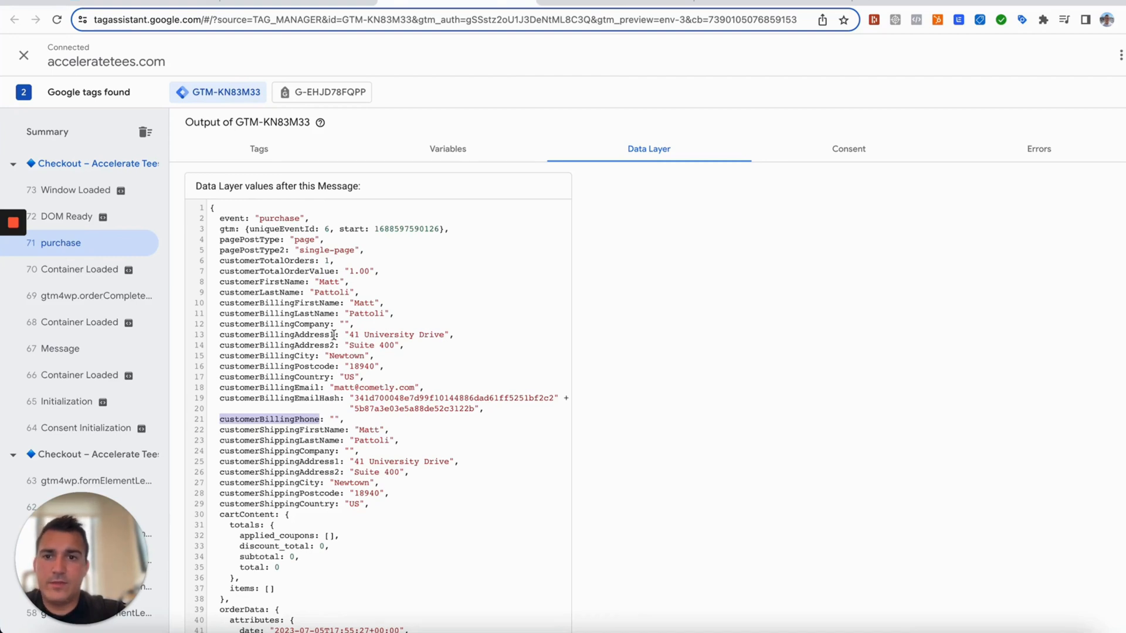
drag(222, 237, 435, 401)
click(378, 356)
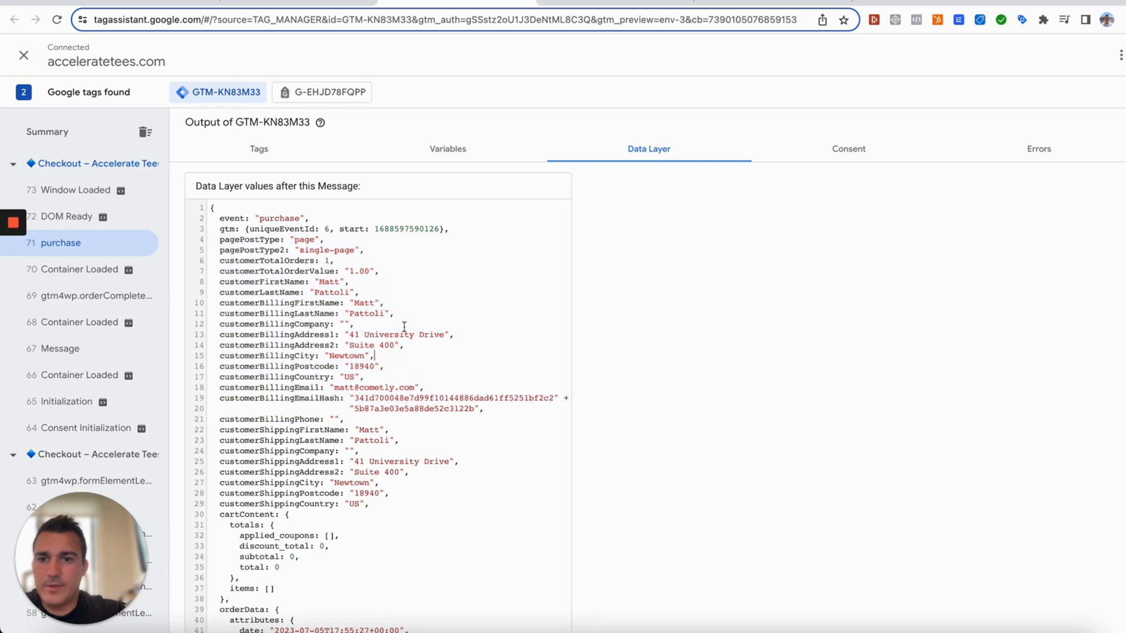
drag(420, 387, 320, 387)
drag(408, 473, 309, 462)
click(310, 462)
scroll(345, 413, down, 8)
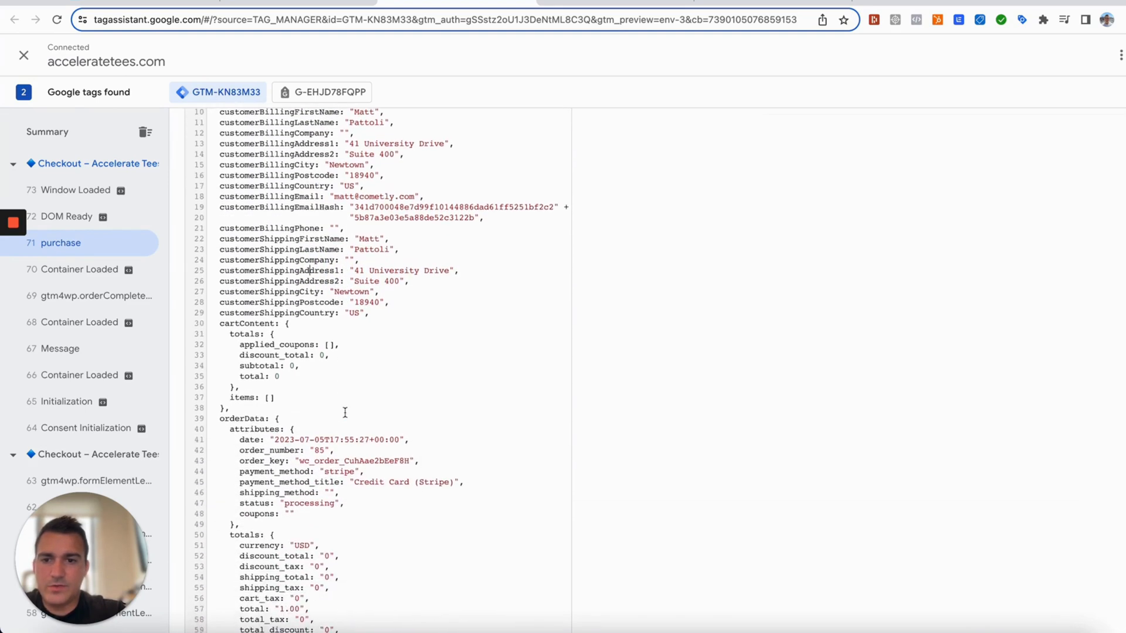
Step: Examine the purchase event's order totals, item list and ecommerce values in the data layer, highlighting the item name "Comet Tee"
scroll(344, 412, up, 6)
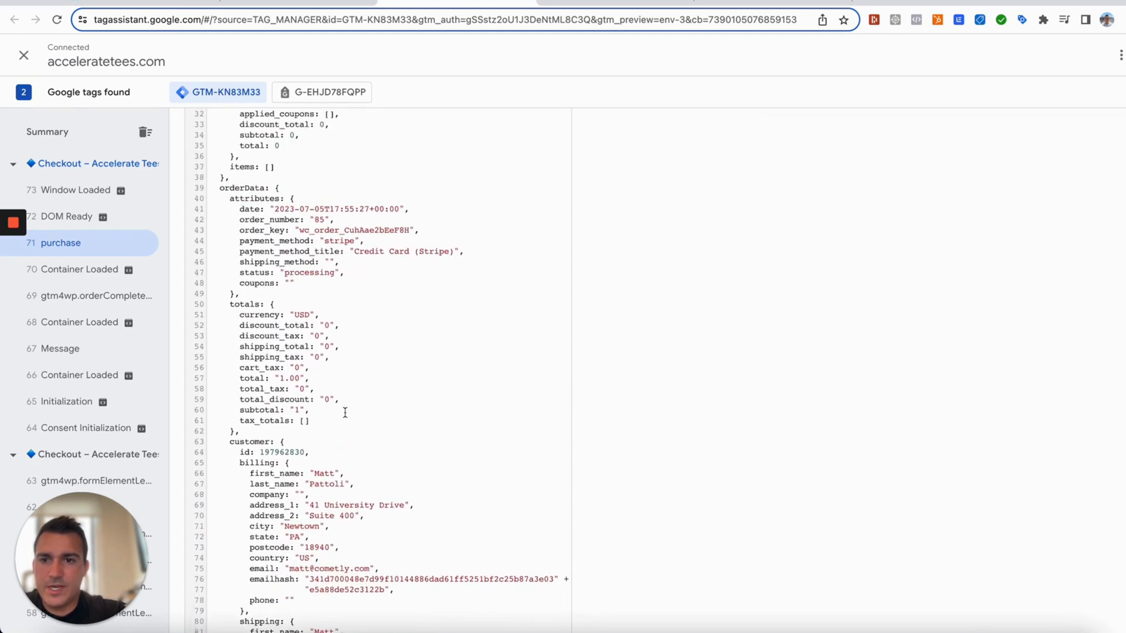
scroll(345, 413, up, 2)
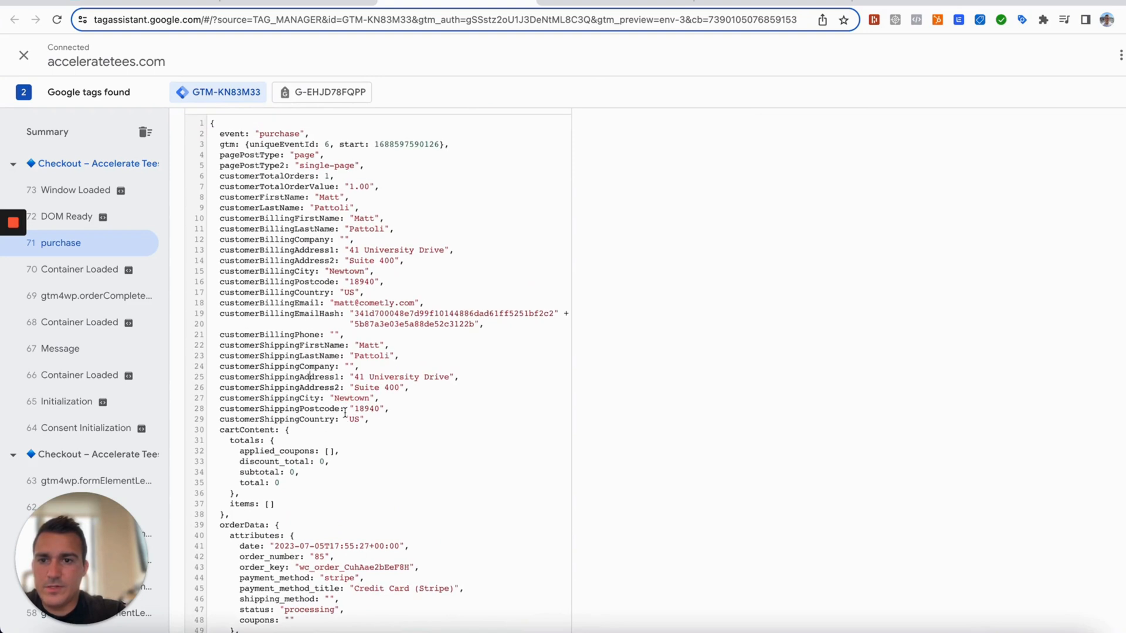
scroll(344, 413, up, 1)
scroll(349, 421, down, 2)
scroll(349, 420, down, 8)
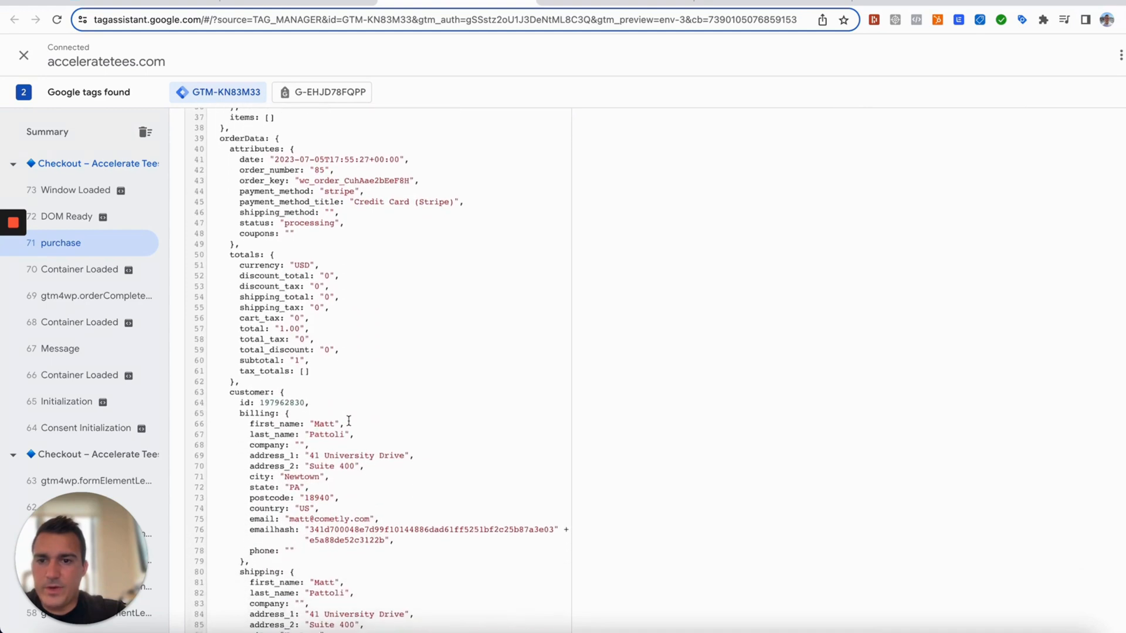
scroll(349, 421, down, 1)
scroll(349, 421, down, 2)
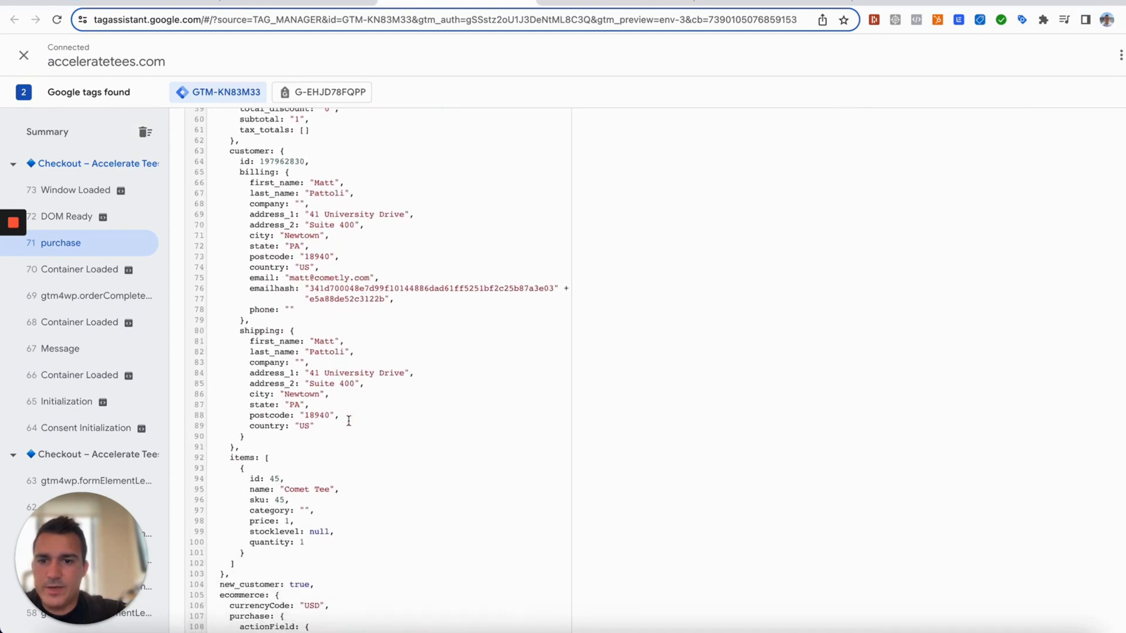
scroll(349, 421, down, 3)
drag(337, 338, 279, 339)
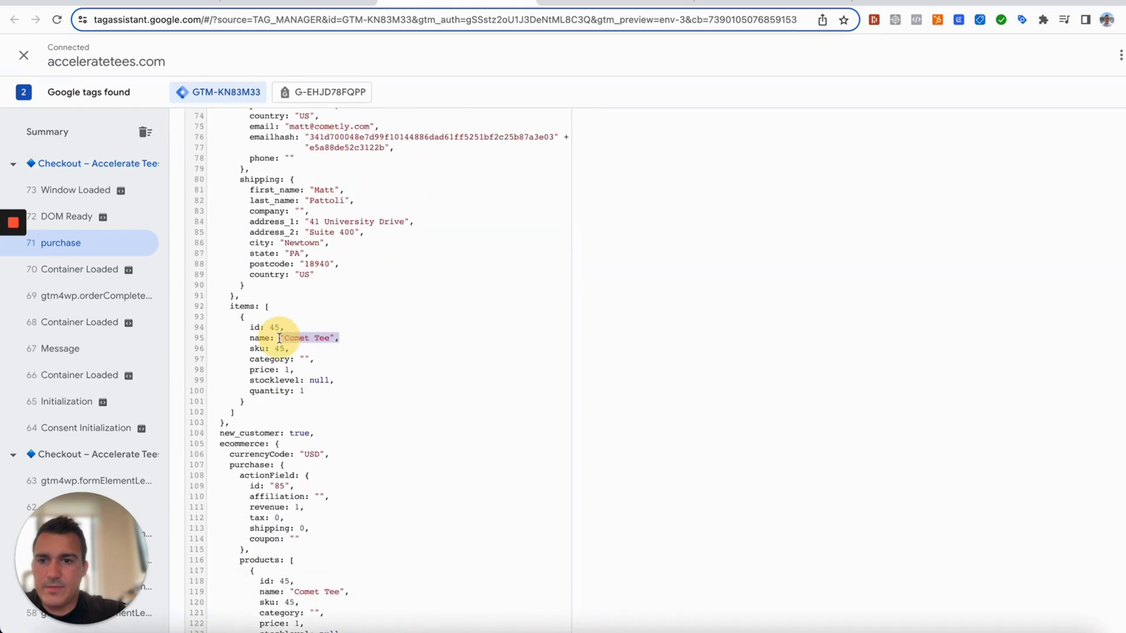
scroll(337, 419, down, 6)
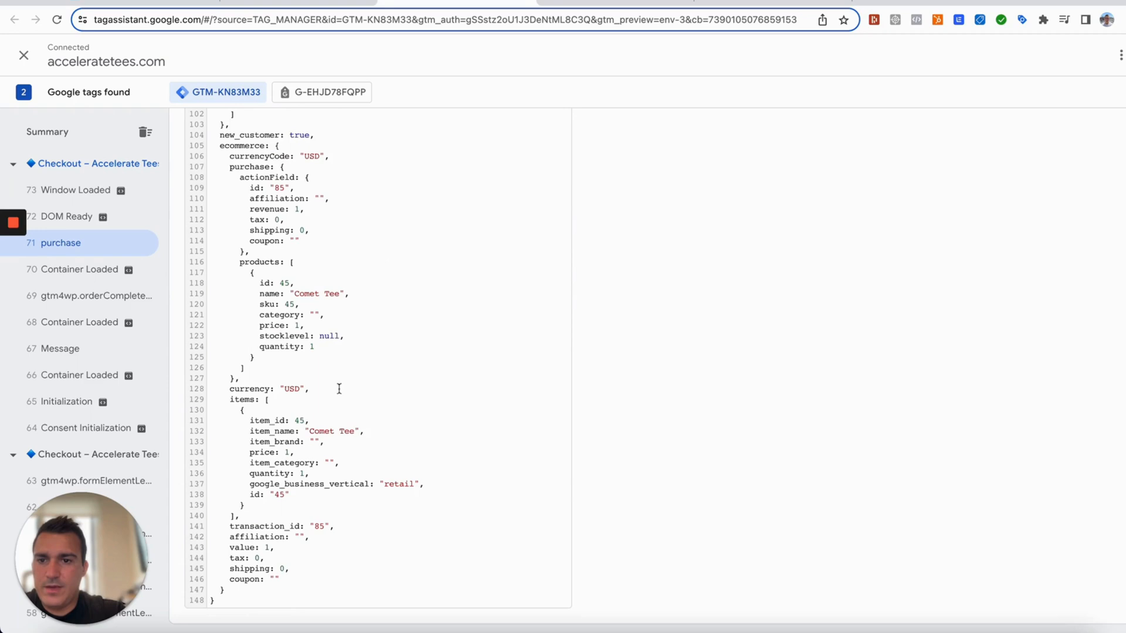
scroll(338, 389, up, 20)
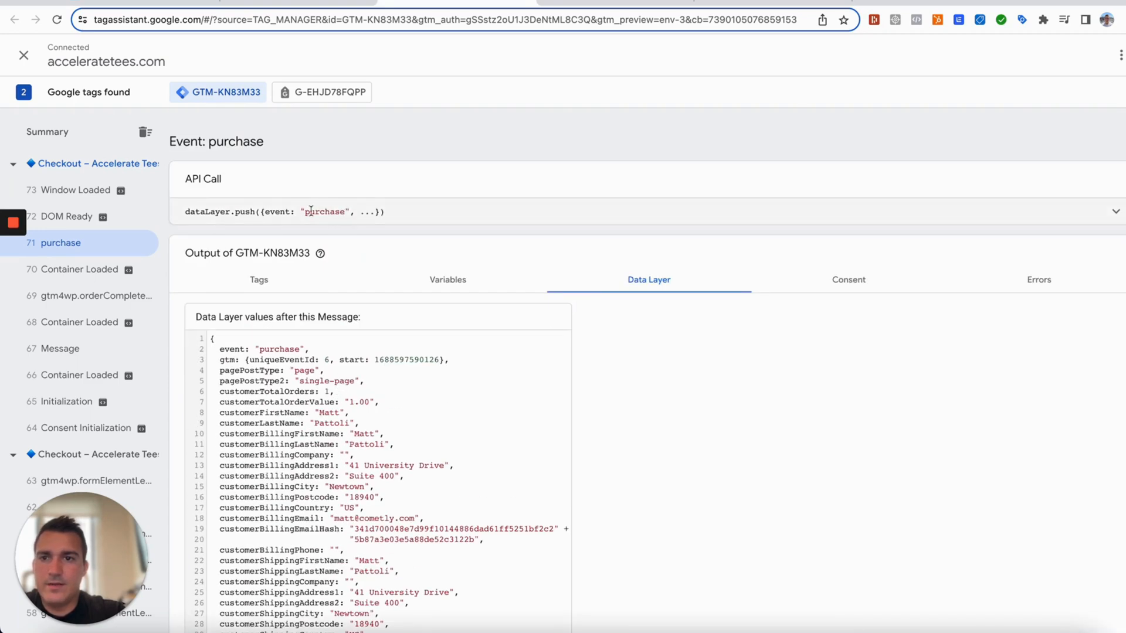
Step: Switch to the G-EHJD78FQPP tag, inspect the data layer of both checkout purchase events, and highlight the customerTotalOrderValue entry in the earlier one
click(318, 95)
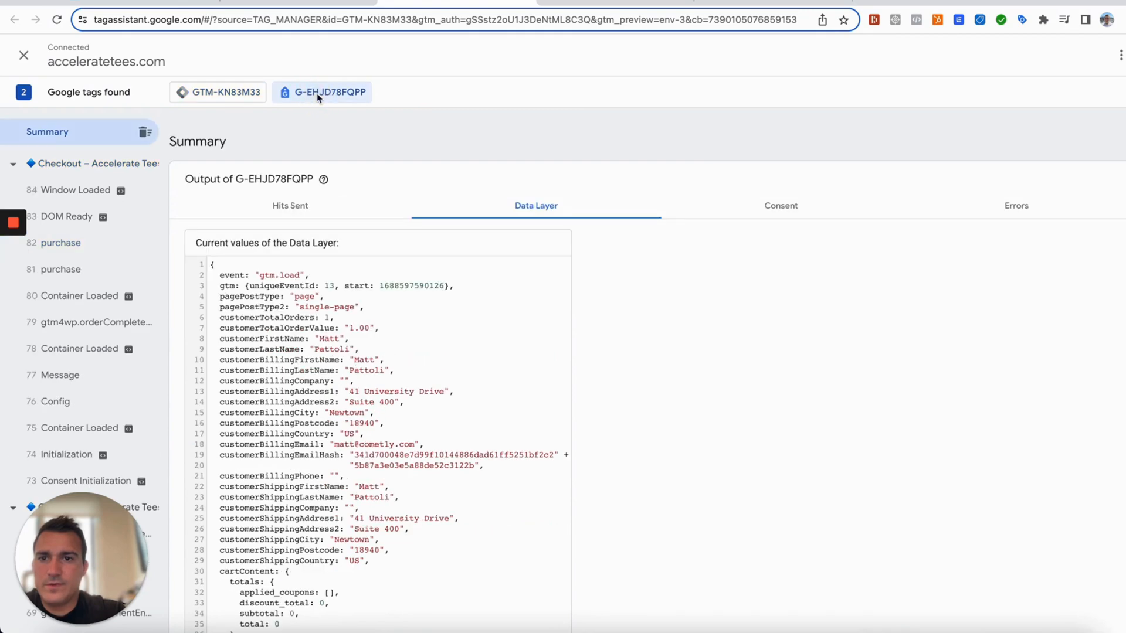
click(72, 249)
click(62, 270)
scroll(367, 392, down, 1)
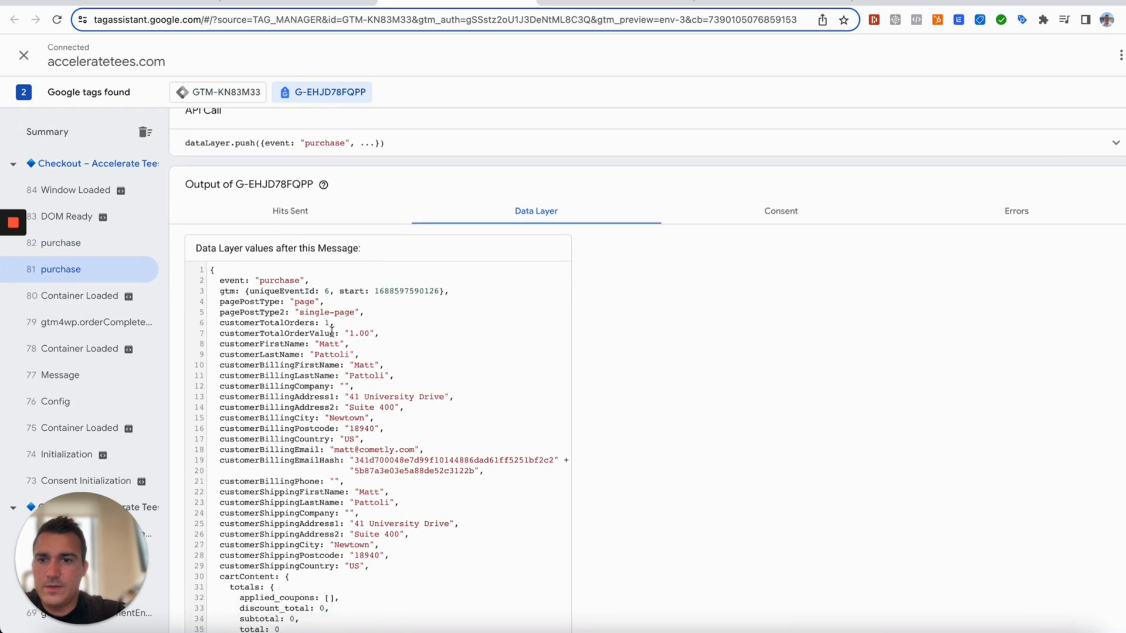
drag(334, 333, 215, 335)
click(334, 354)
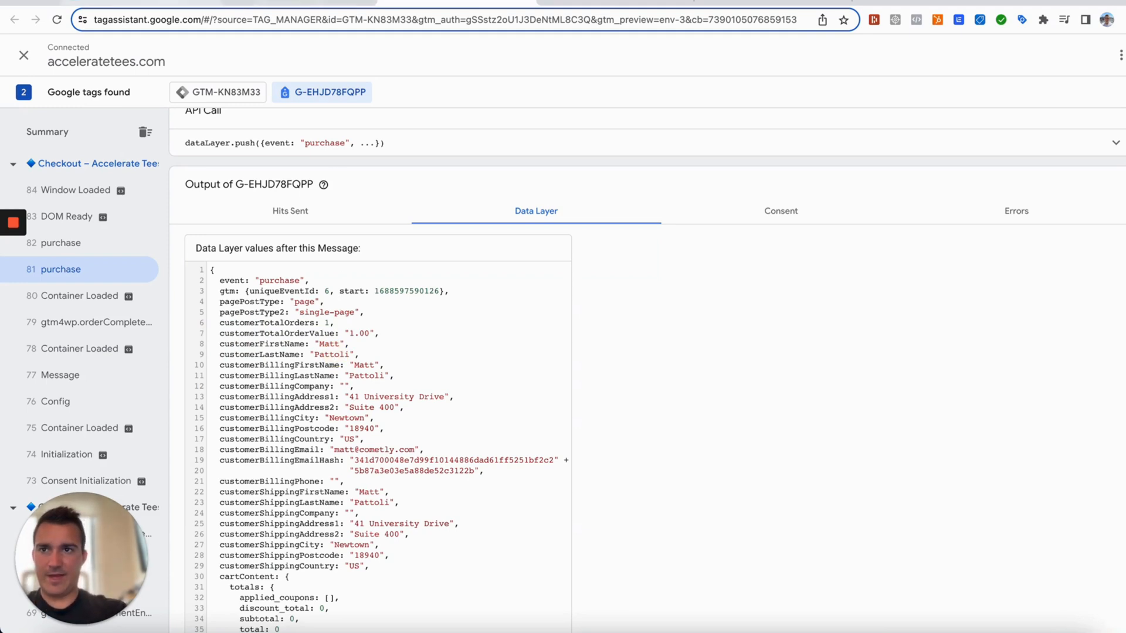
Step: Switch to Google Ads by way of the setup guide document and open the Conversions summary under Measurement
click(174, 1)
scroll(514, 346, down, 3)
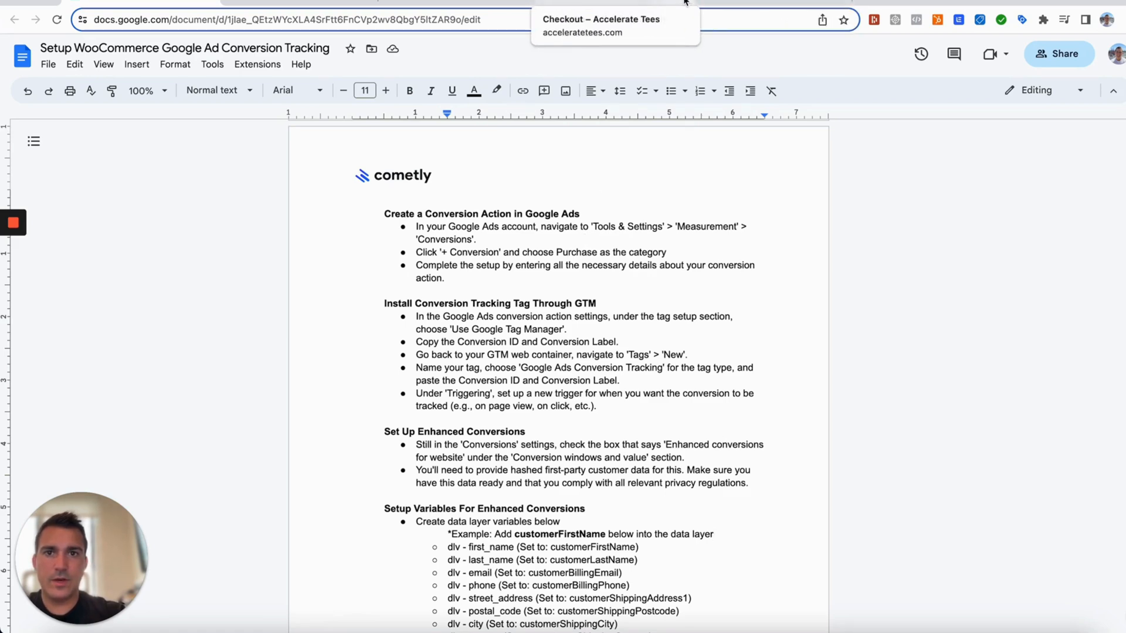
click(756, 3)
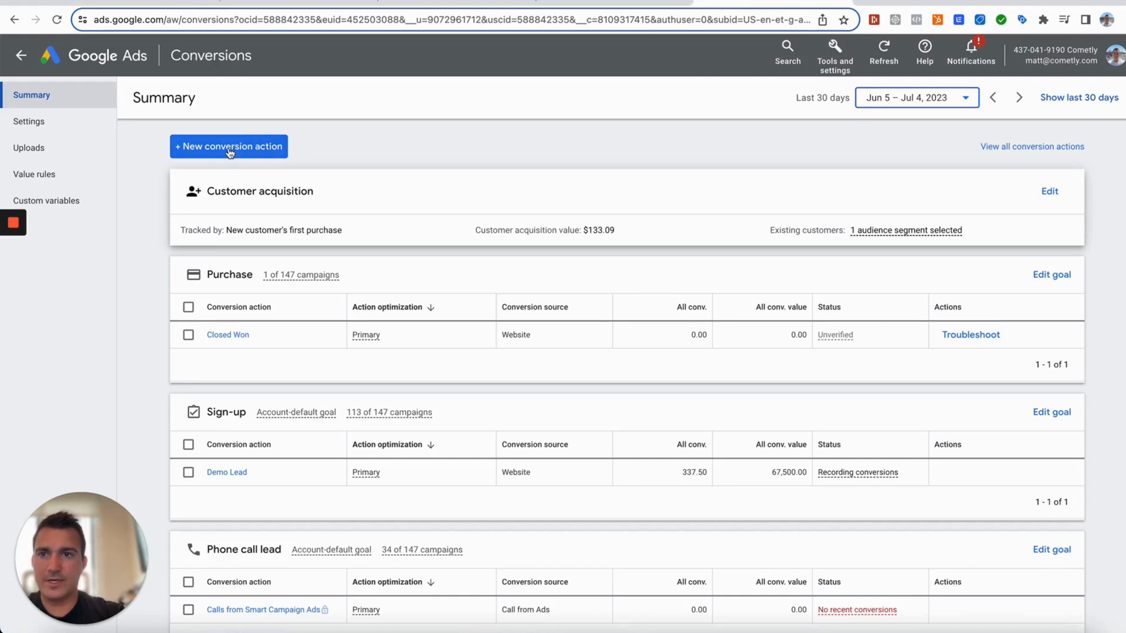
click(835, 54)
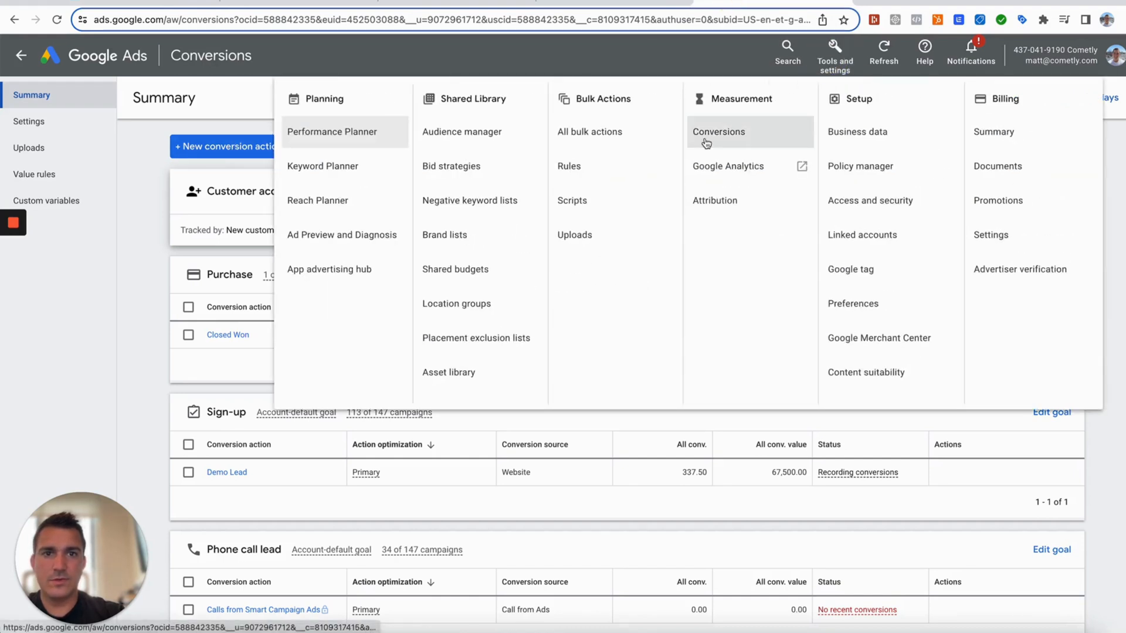
click(728, 141)
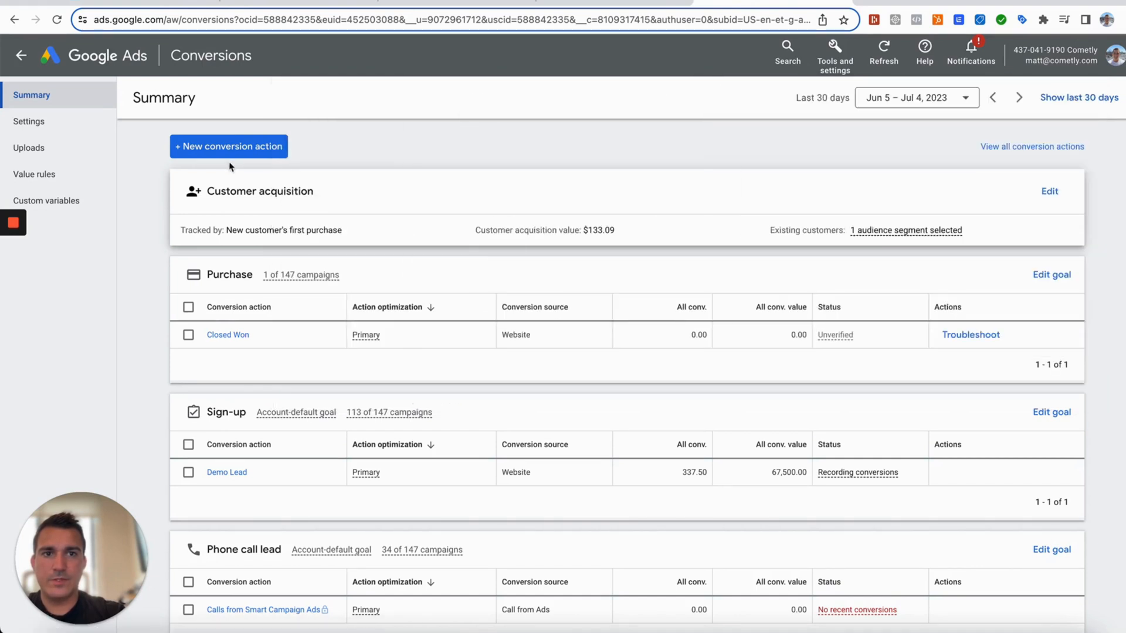
click(229, 149)
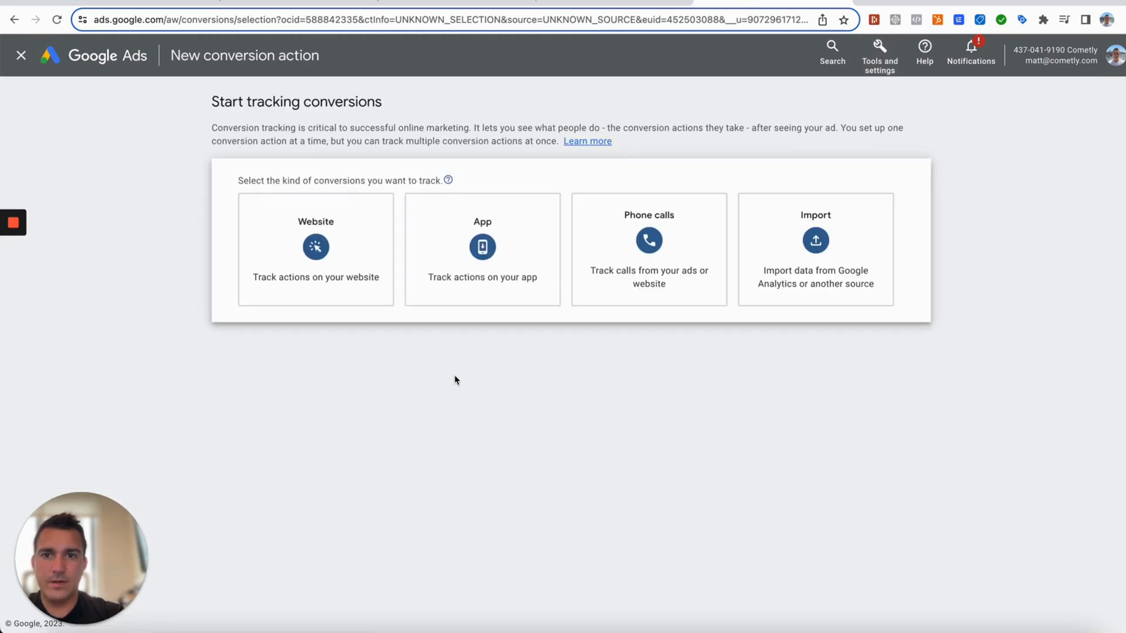
click(312, 271)
click(307, 255)
text(co)
key(BackSpace)
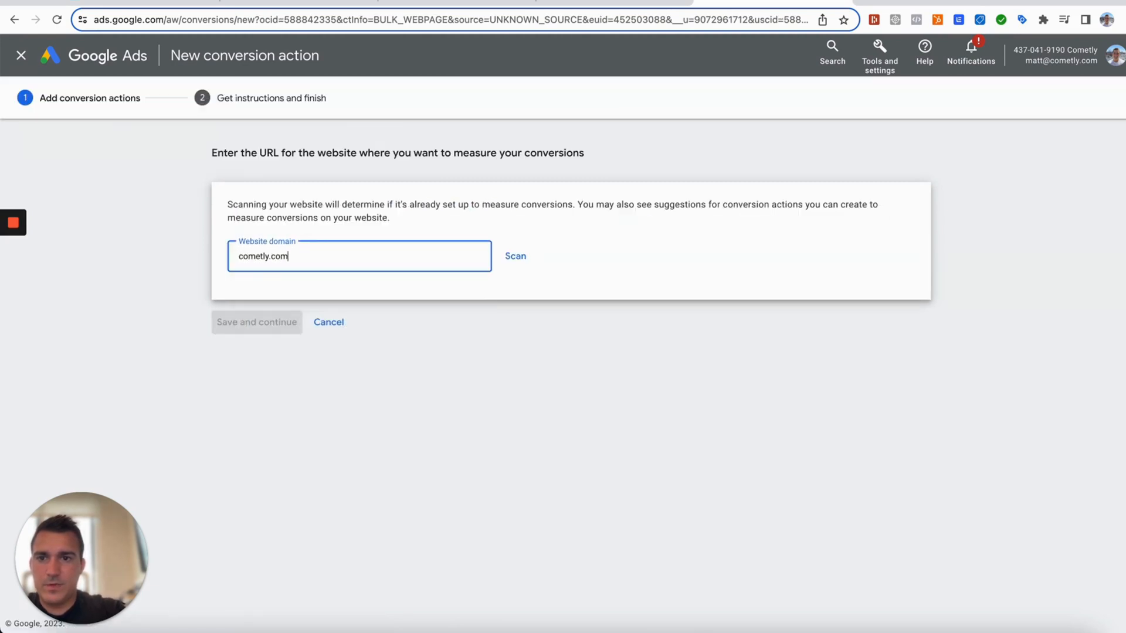
click(516, 255)
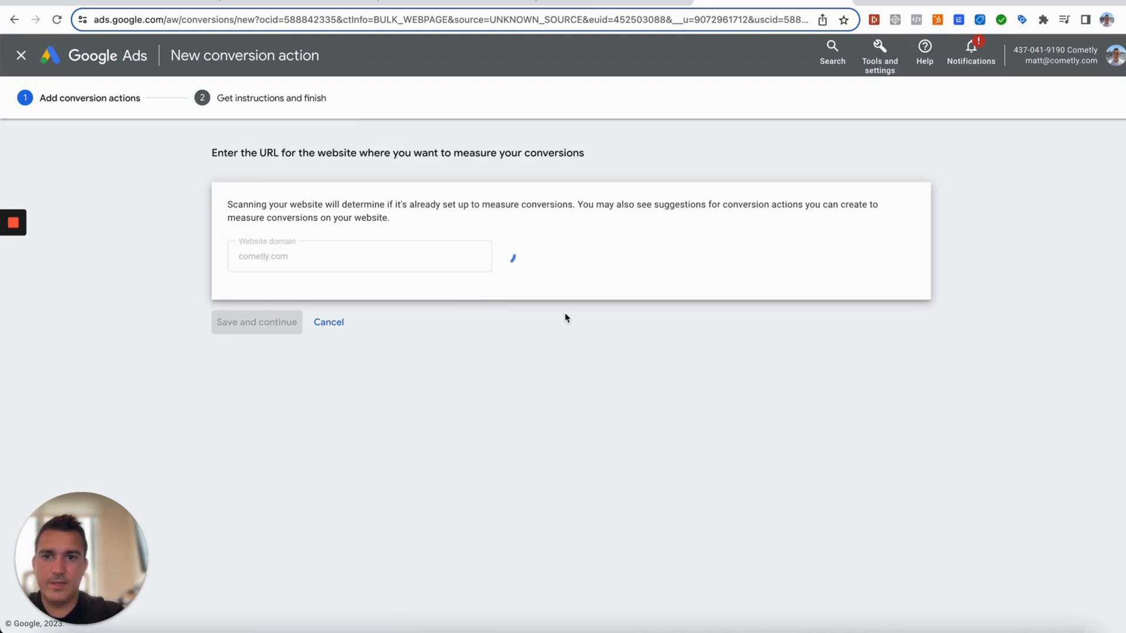
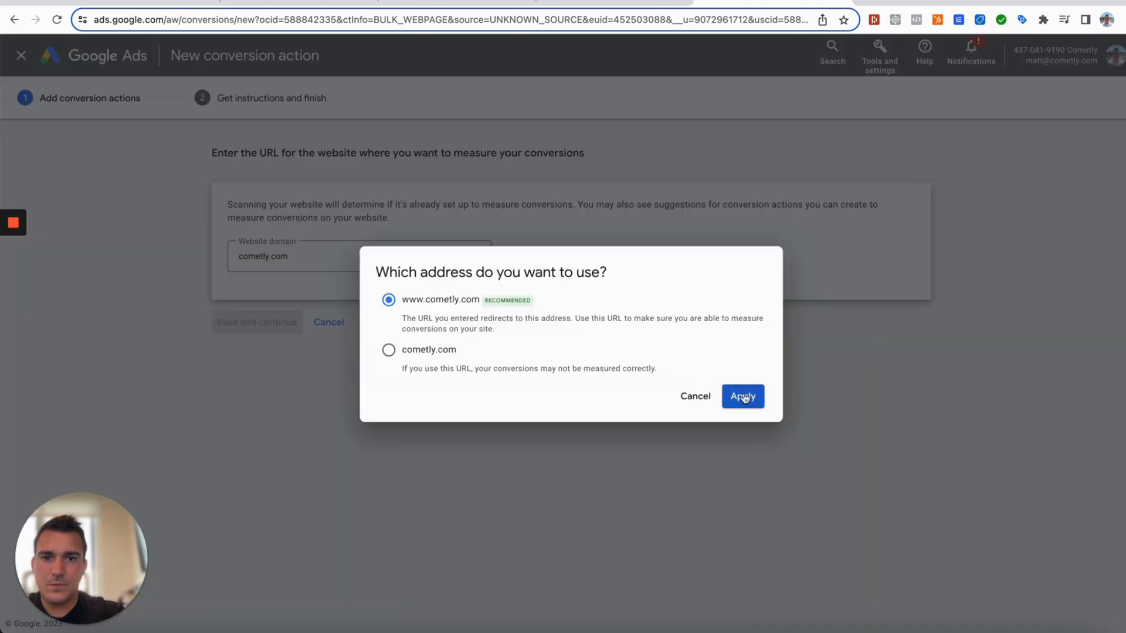
click(742, 397)
Step: Add a conversion action manually with Purchase as its goal category and check its optimization options
scroll(437, 331, down, 1)
scroll(438, 331, down, 7)
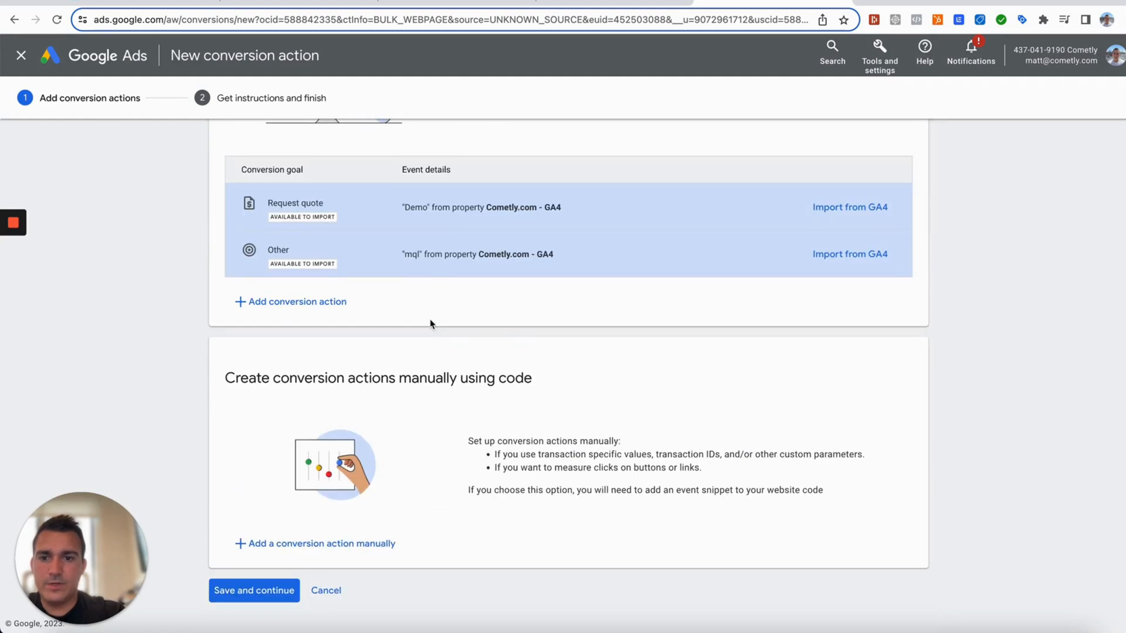
click(348, 545)
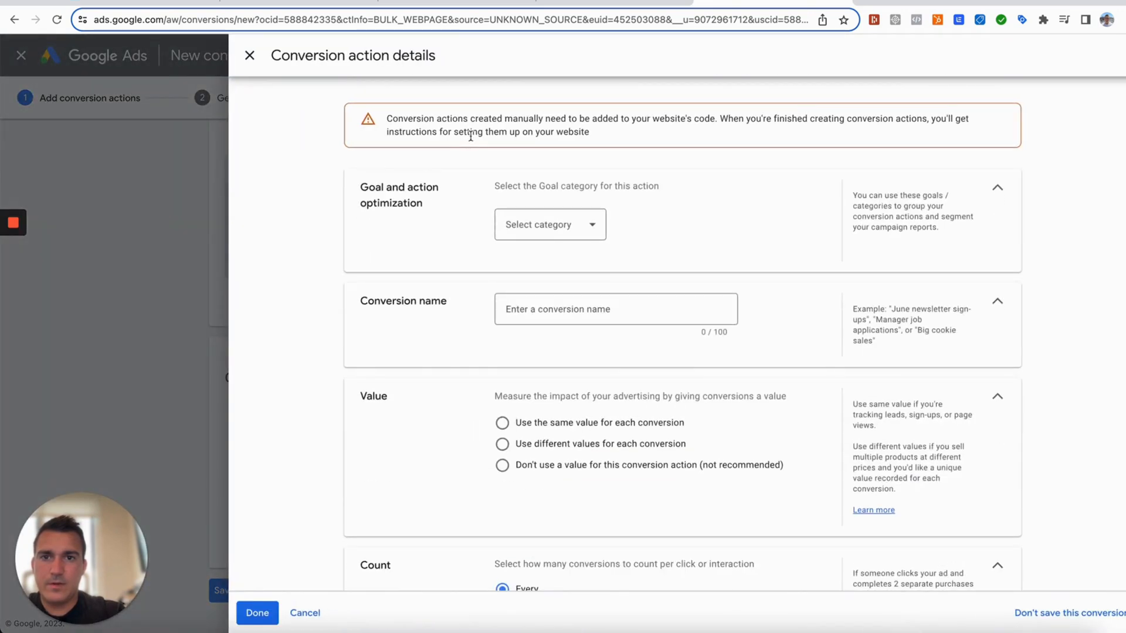
click(568, 225)
click(548, 254)
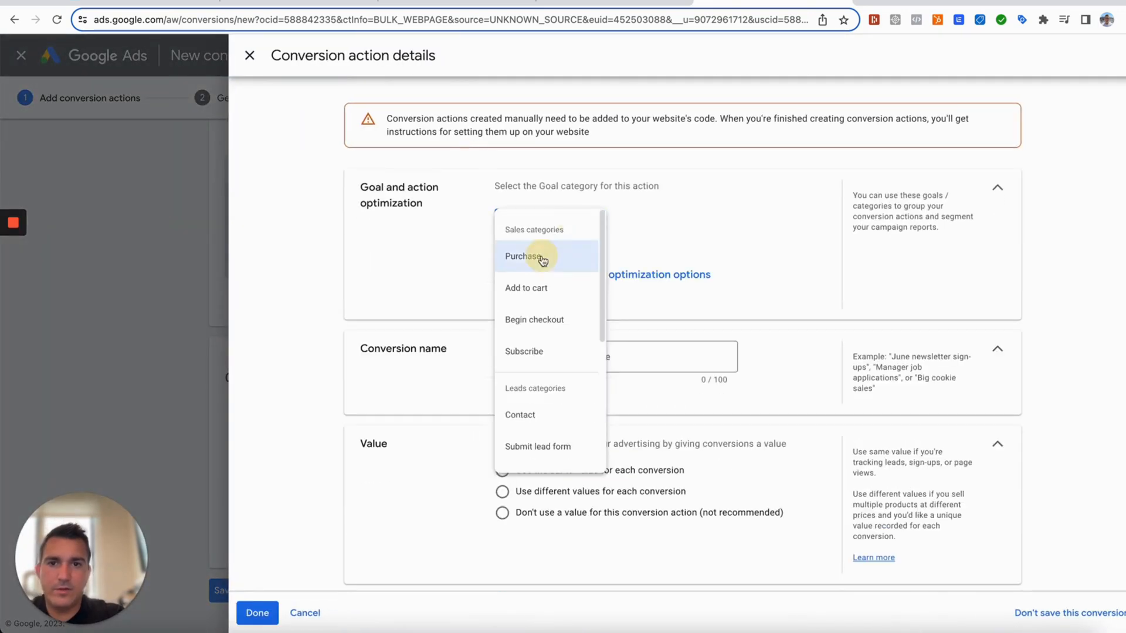
click(578, 276)
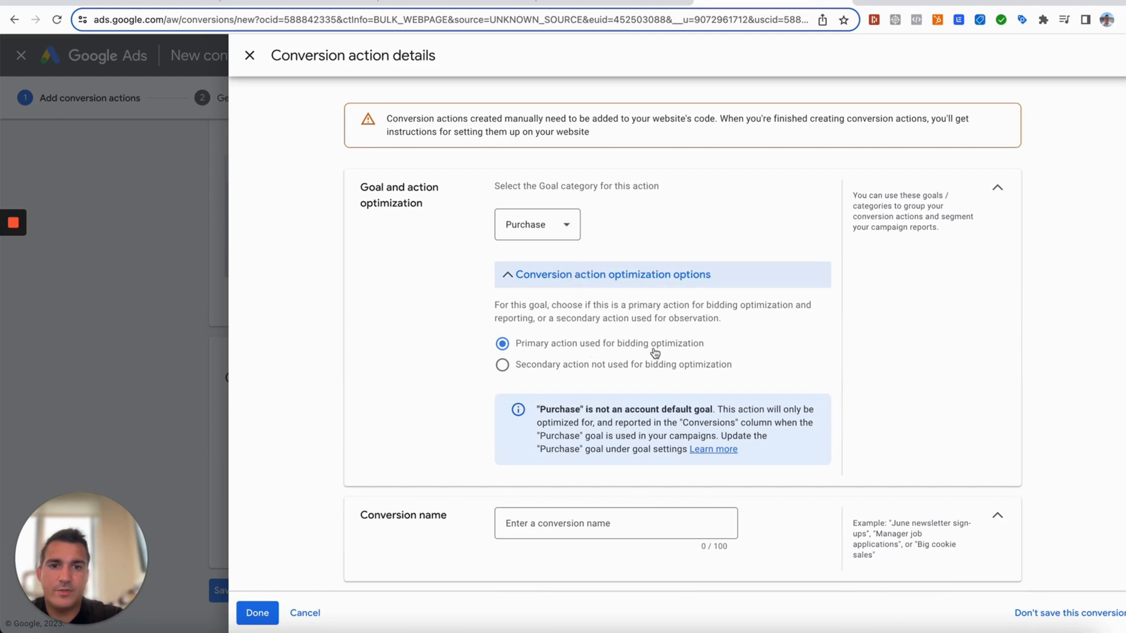
click(628, 276)
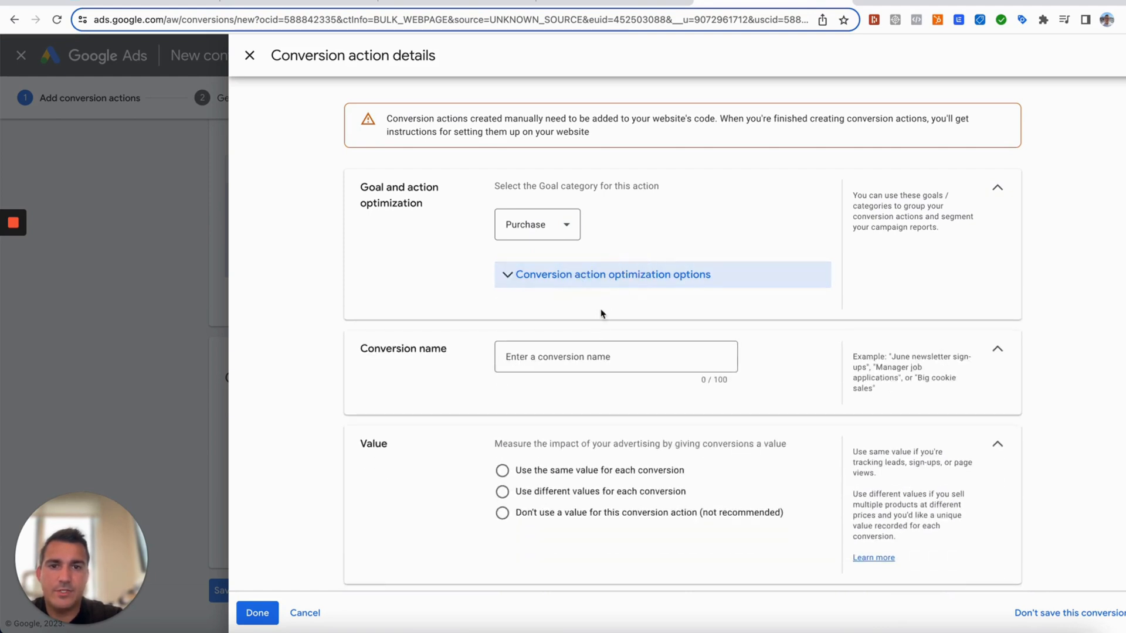
Step: Name the conversion Purchase, use different values for each conversion, and finish the conversion action details
click(558, 358)
text(Purchas)
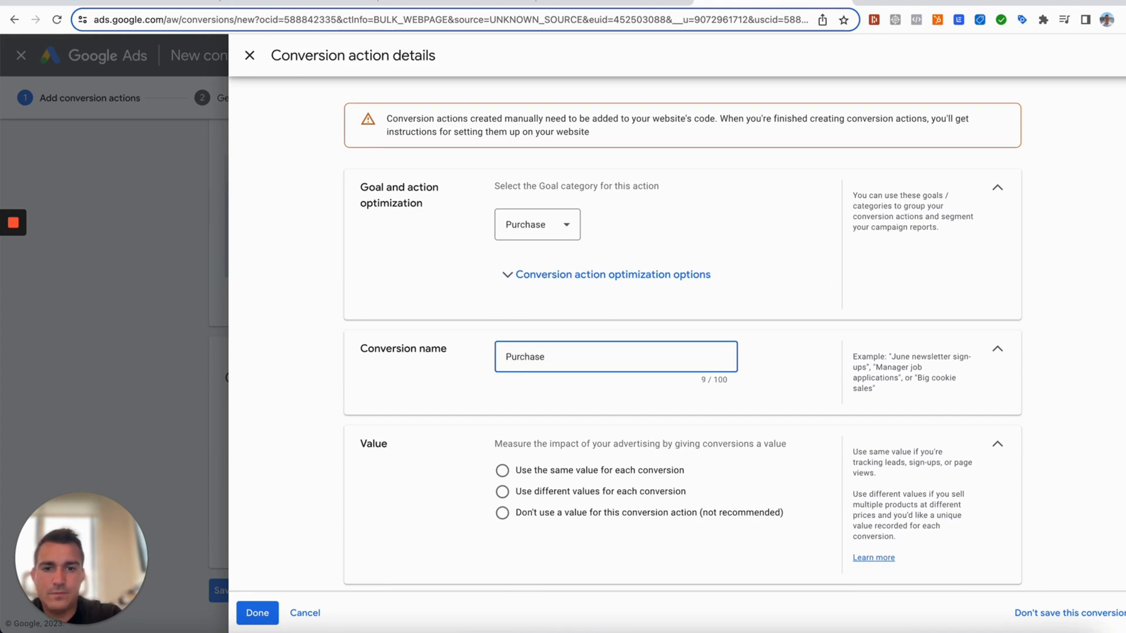
text(e)
scroll(515, 487, down, 3)
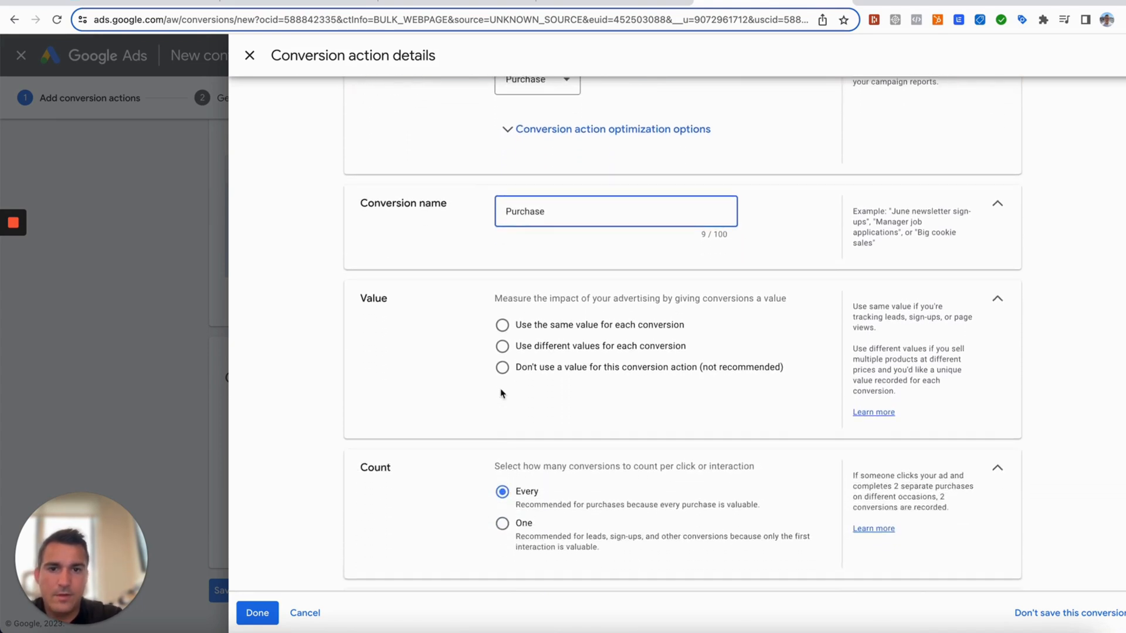
click(502, 347)
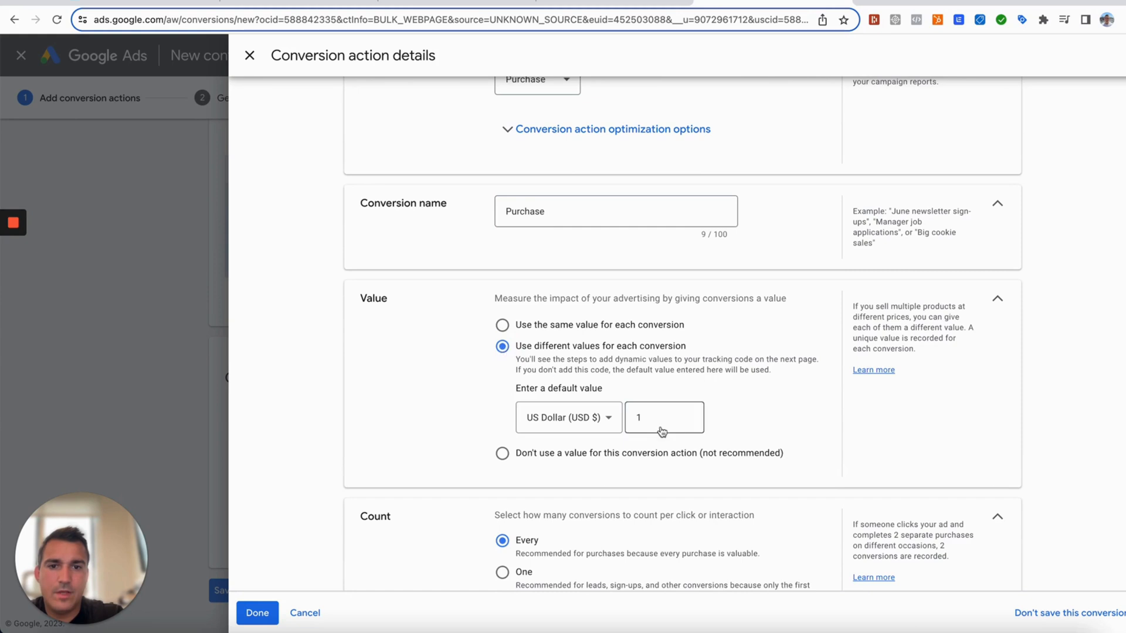
scroll(663, 437, down, 2)
scroll(664, 436, down, 2)
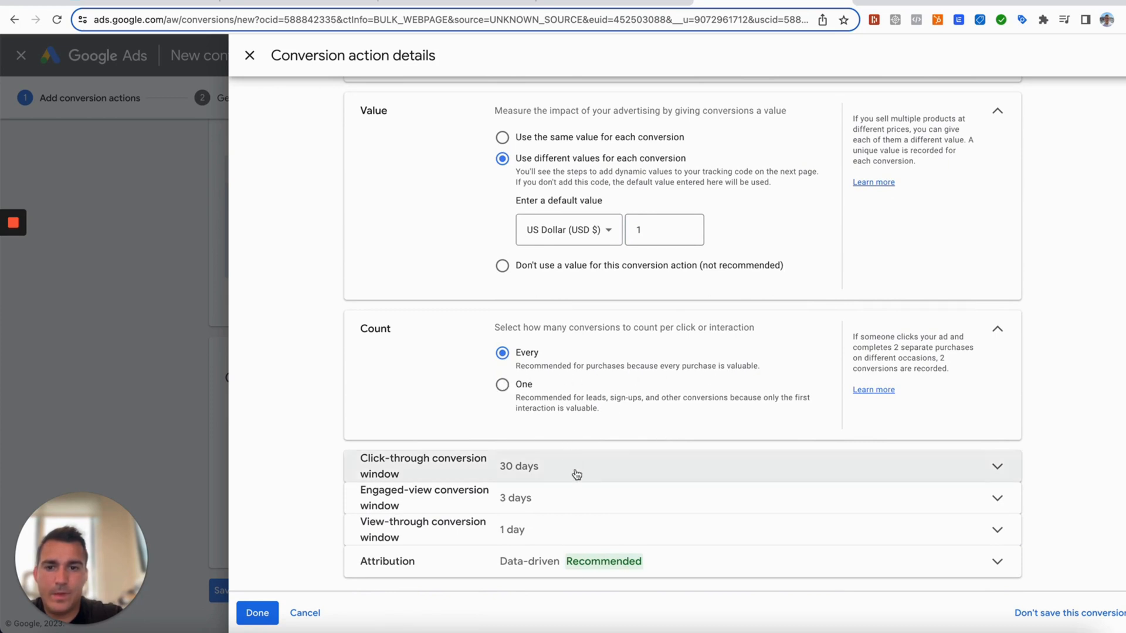
click(257, 613)
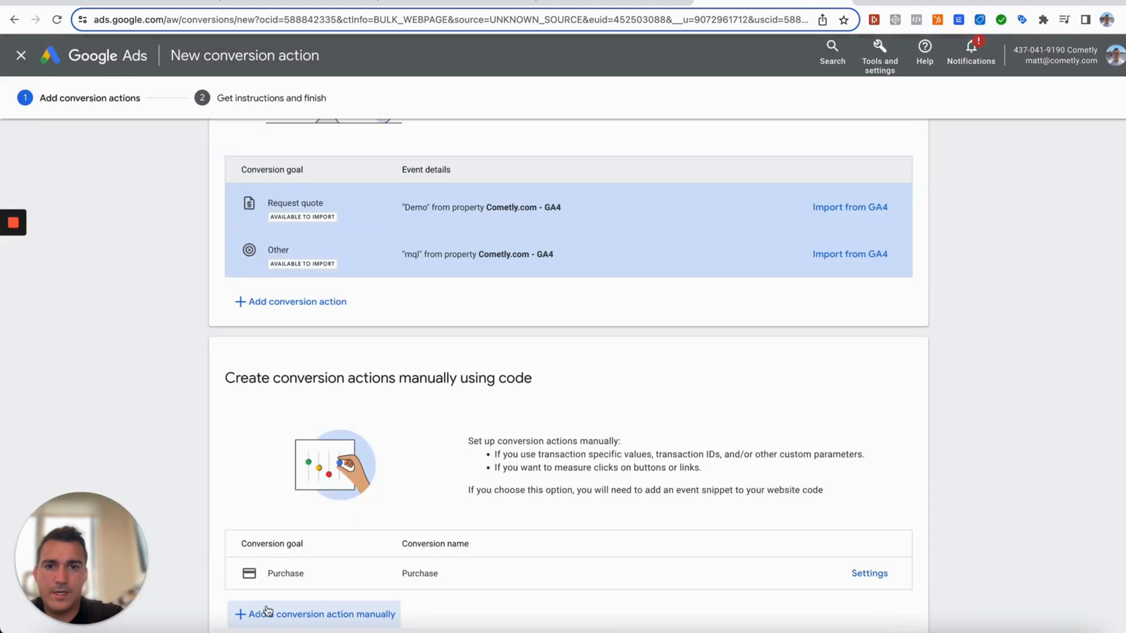
Step: Save the conversion actions and show the Google Tag Manager instructions with the Purchase conversion label
scroll(522, 426, down, 2)
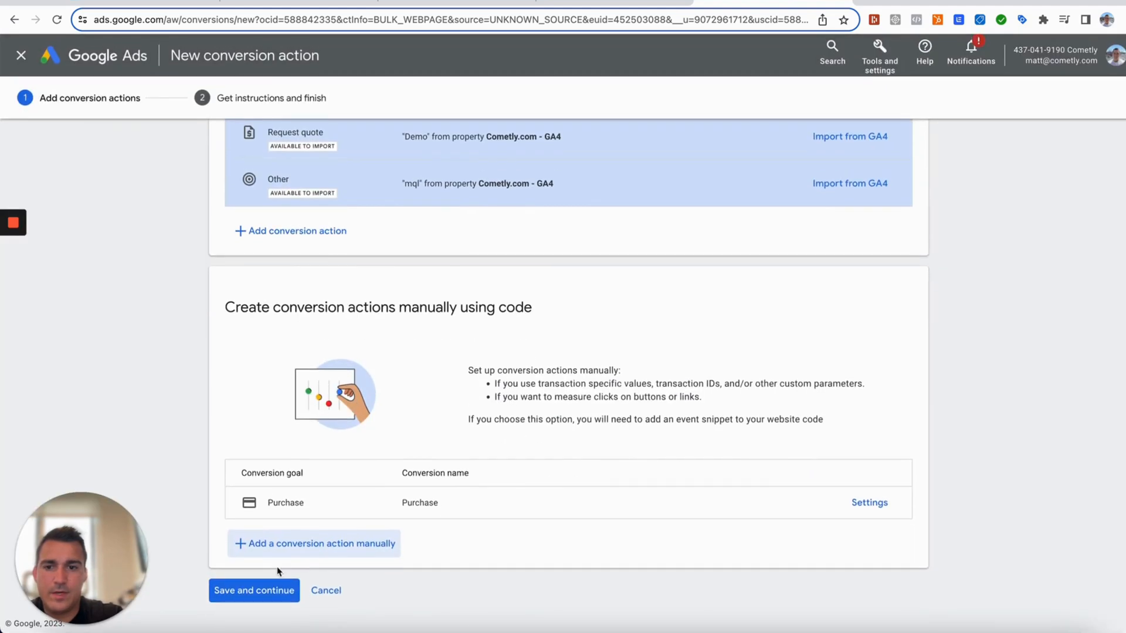
click(260, 592)
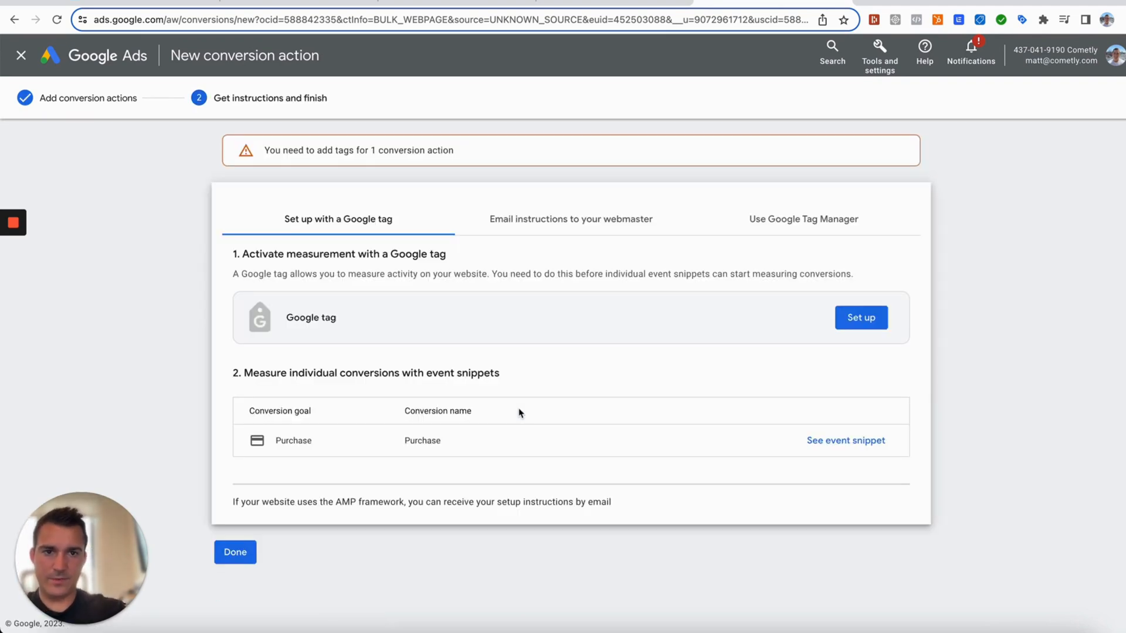
click(789, 226)
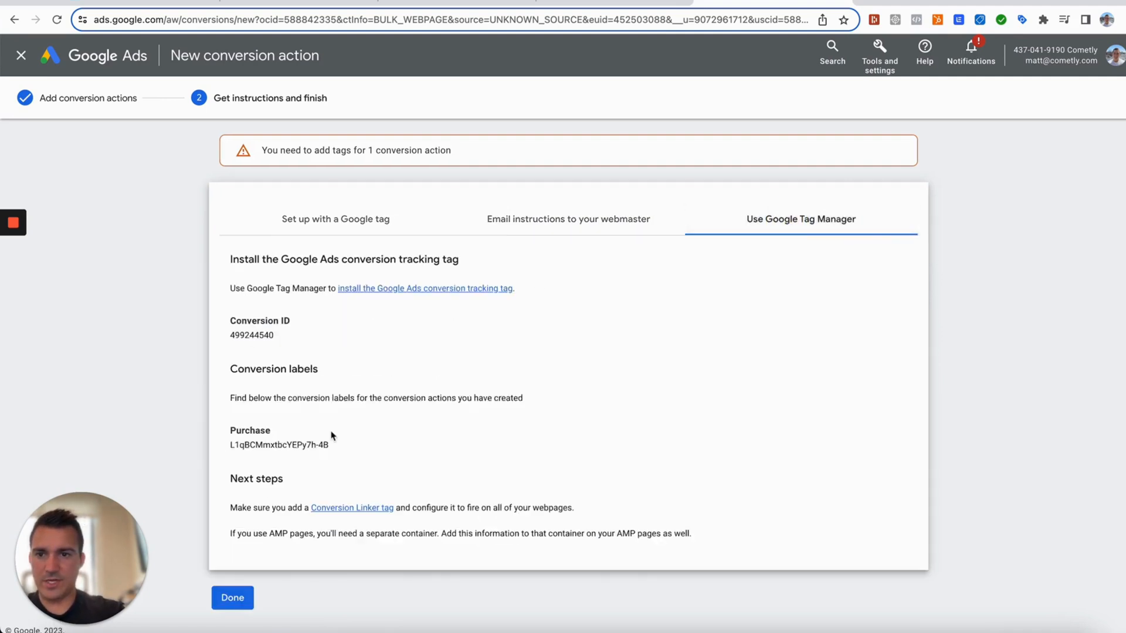
drag(337, 449, 213, 446)
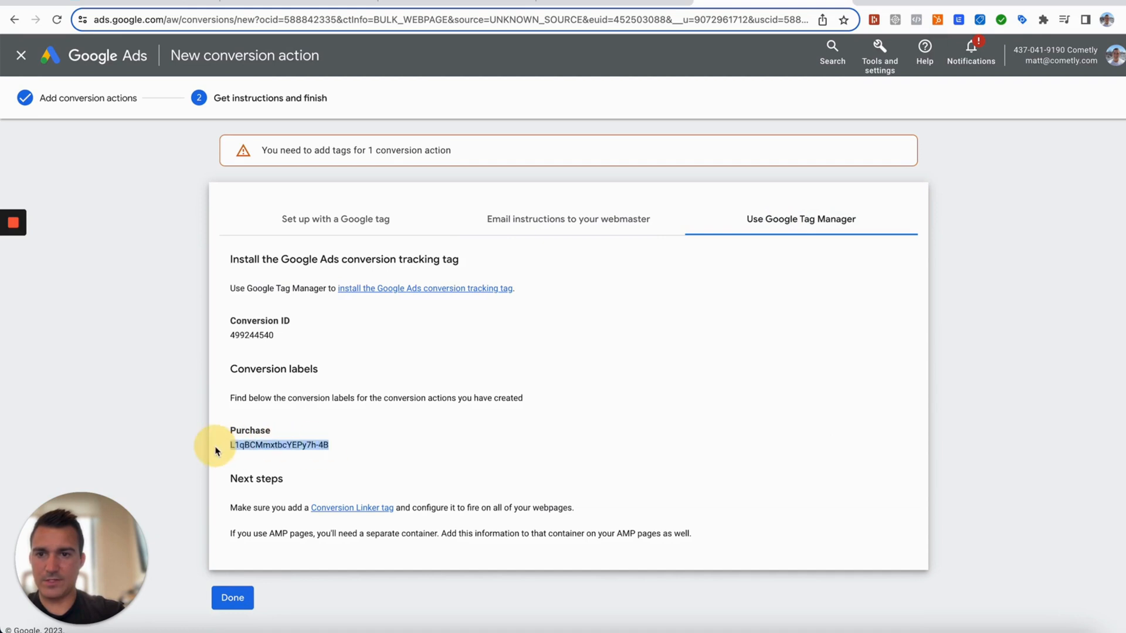
click(340, 446)
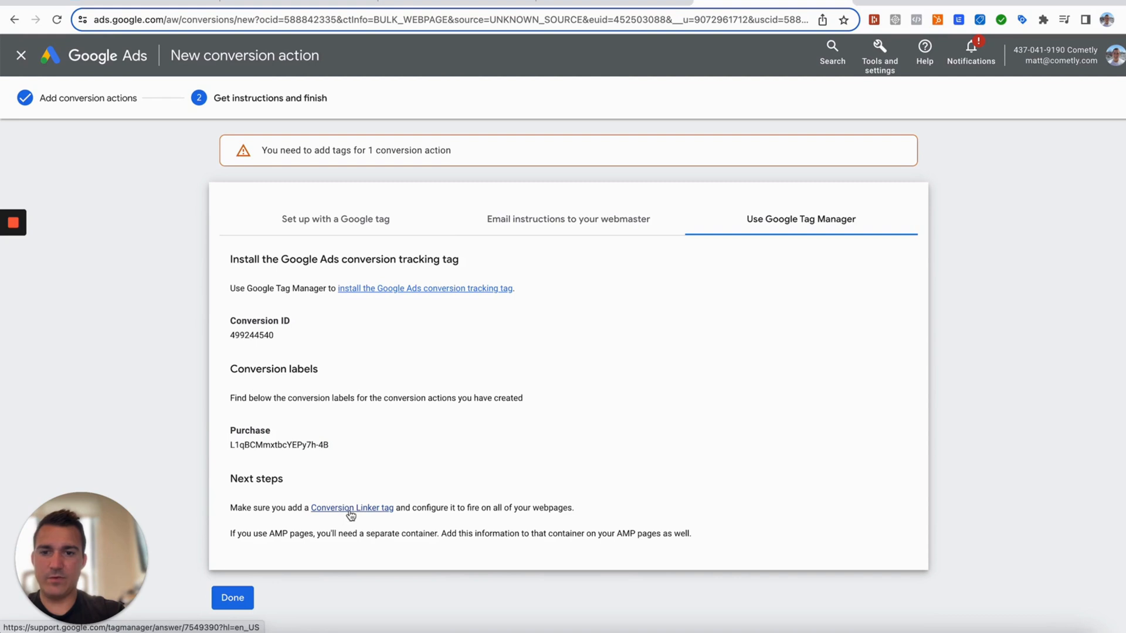
Step: Switch to Google Tag Manager and create a new tag of the Conversion Linker type
click(293, 4)
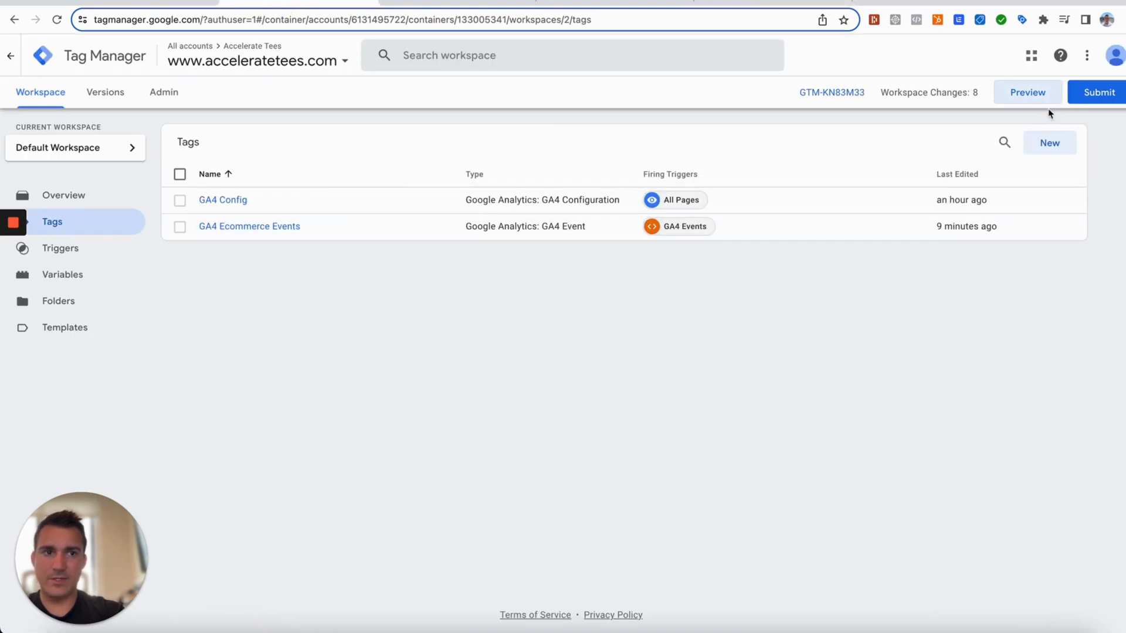
click(1050, 145)
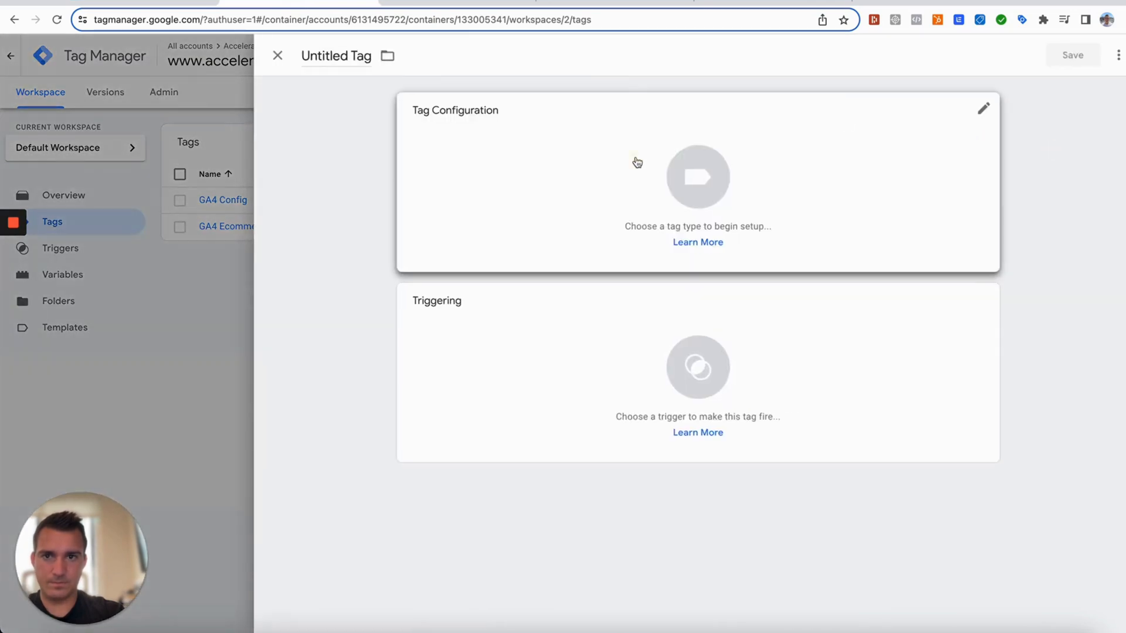
click(638, 165)
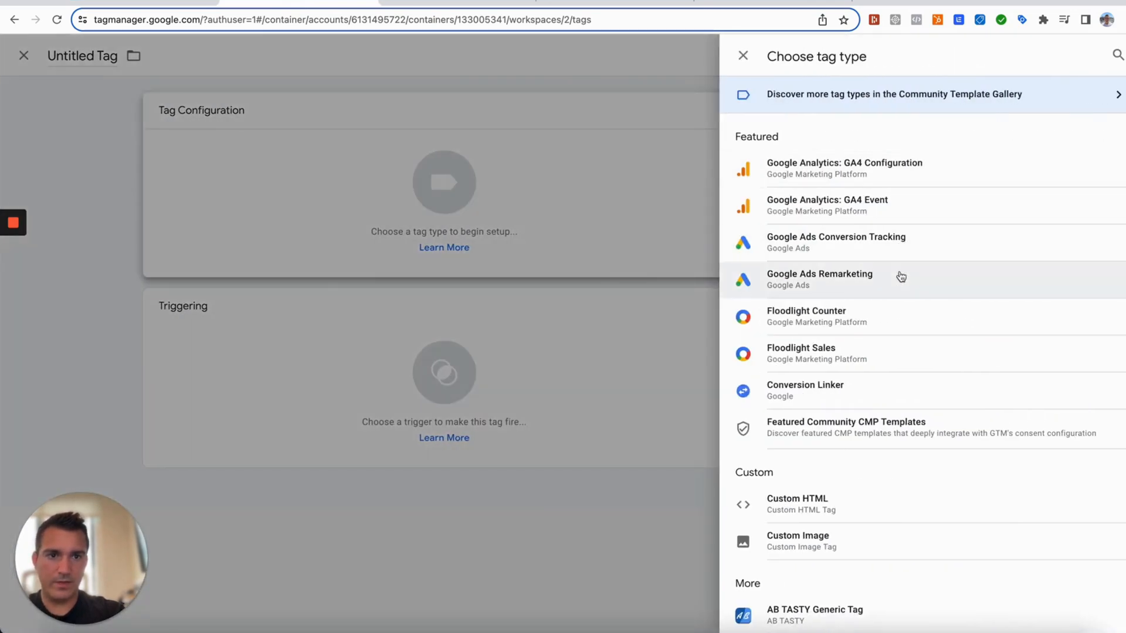
click(847, 391)
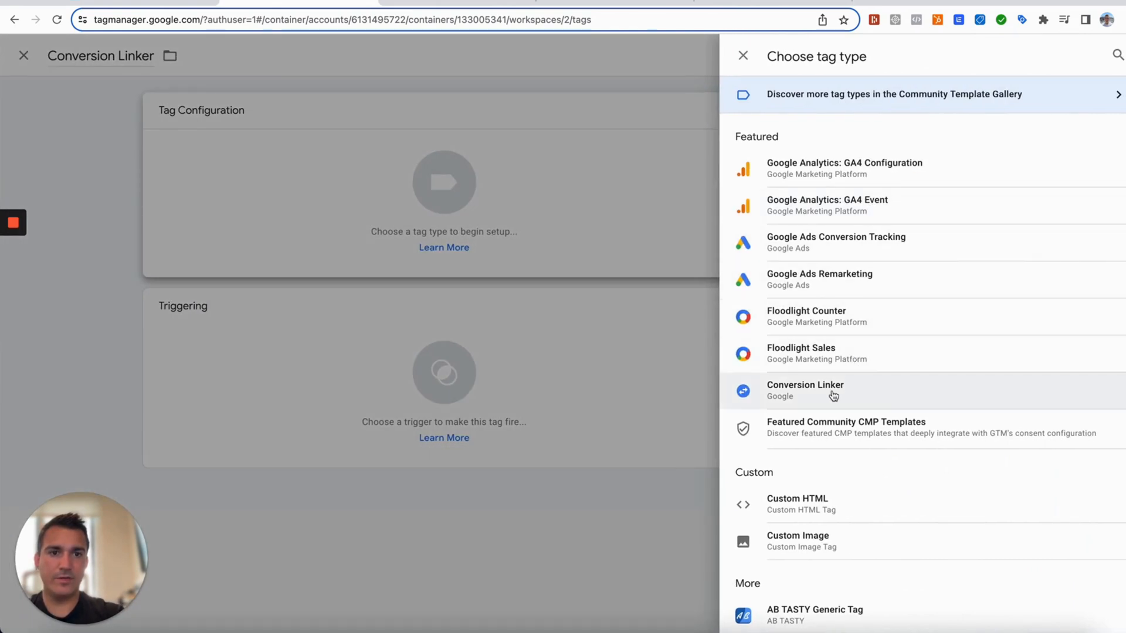
click(836, 396)
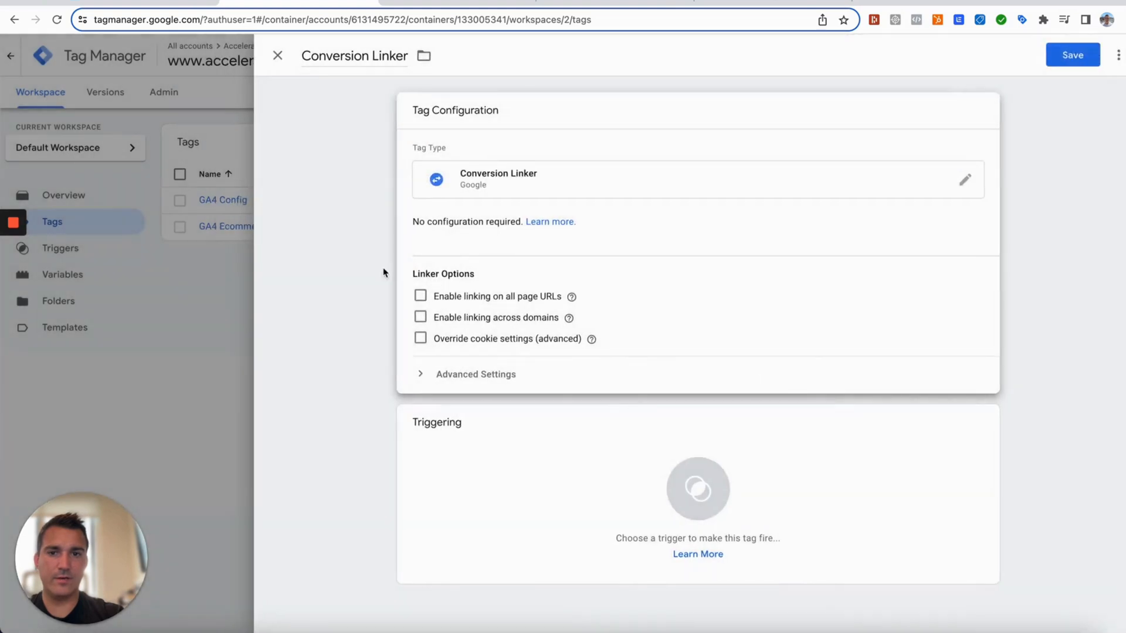
Step: Enable linking on all page URLs for the Conversion Linker tag, add the All Pages trigger, and save it
click(420, 297)
click(520, 455)
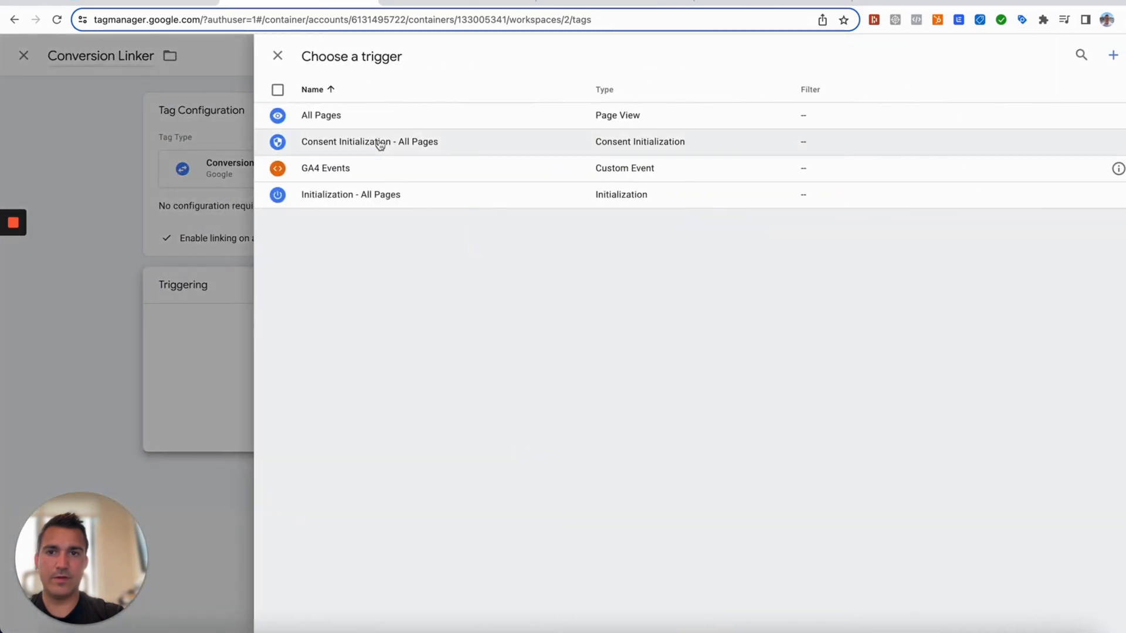
click(390, 126)
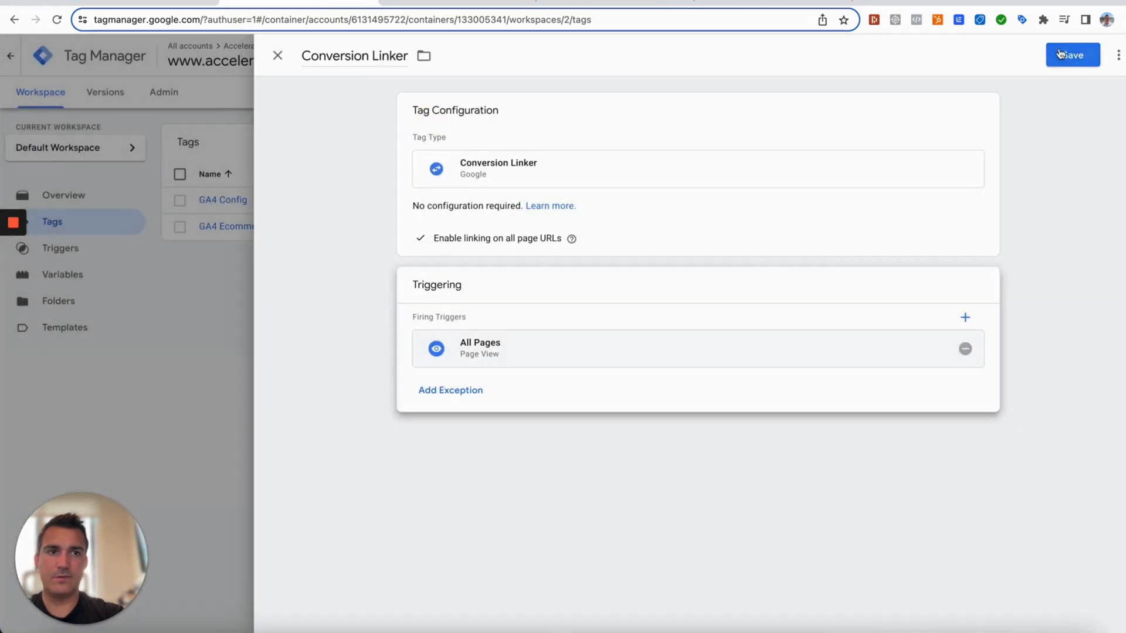
click(1064, 55)
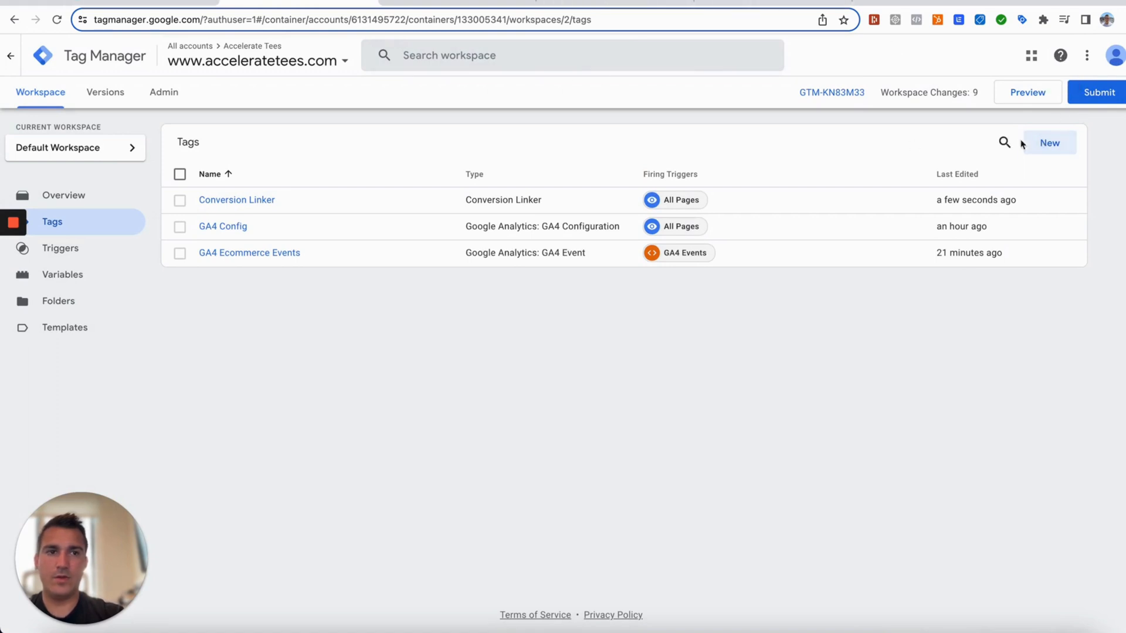
Step: Create a new tag named Google Ads - Purchase Tracking with the Google Ads Conversion Tracking type
click(1044, 145)
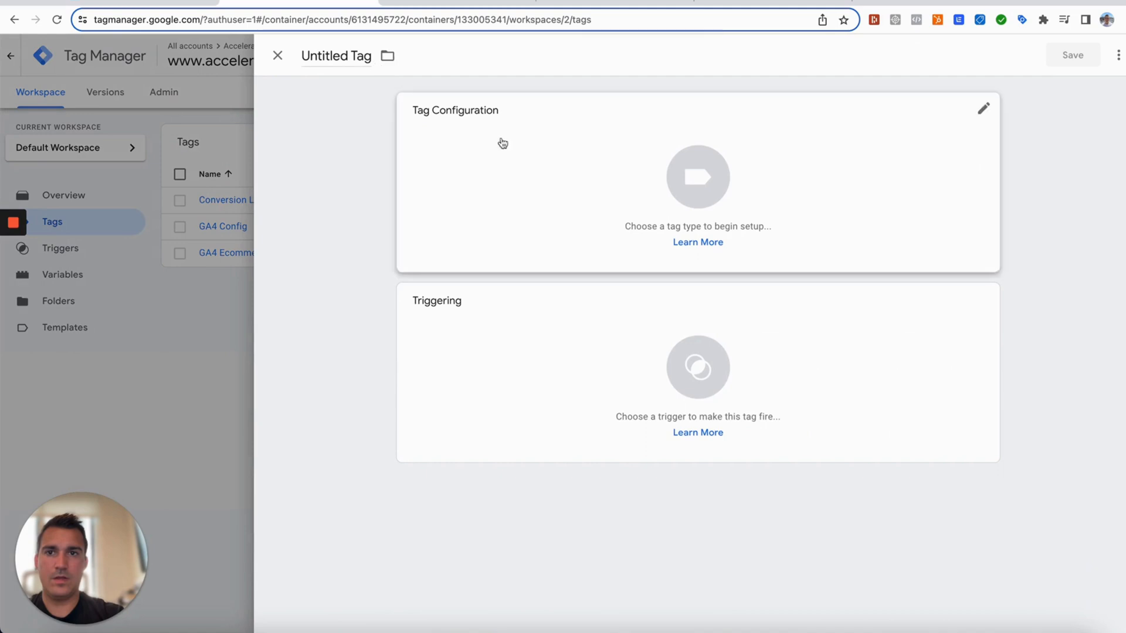
click(301, 55)
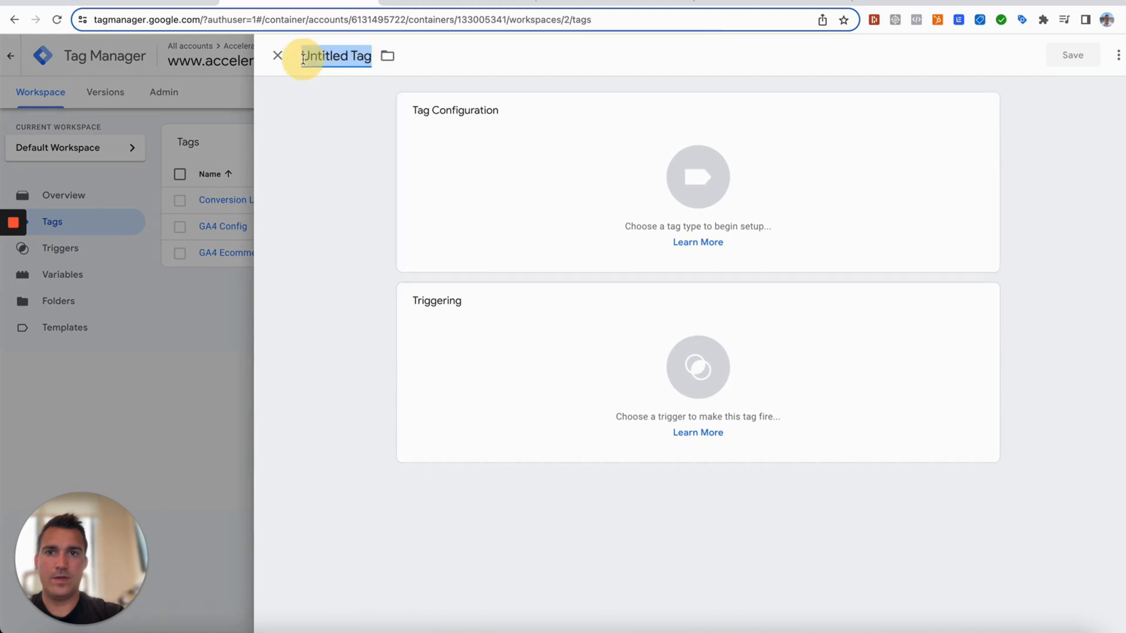
text(Google Ads - Purchase Tracking)
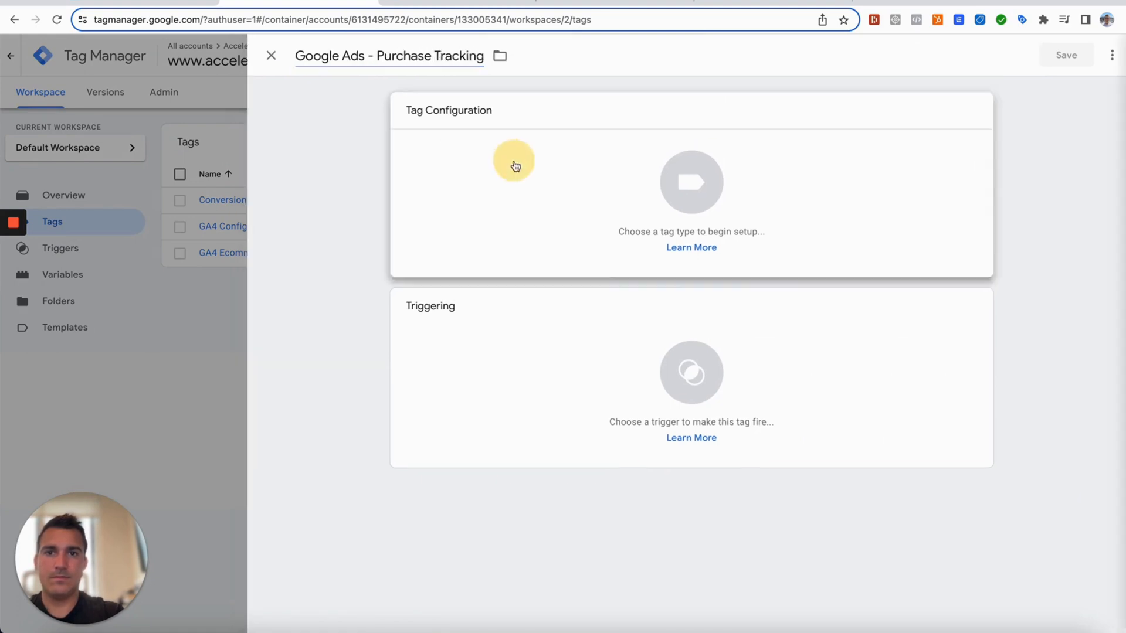
click(514, 166)
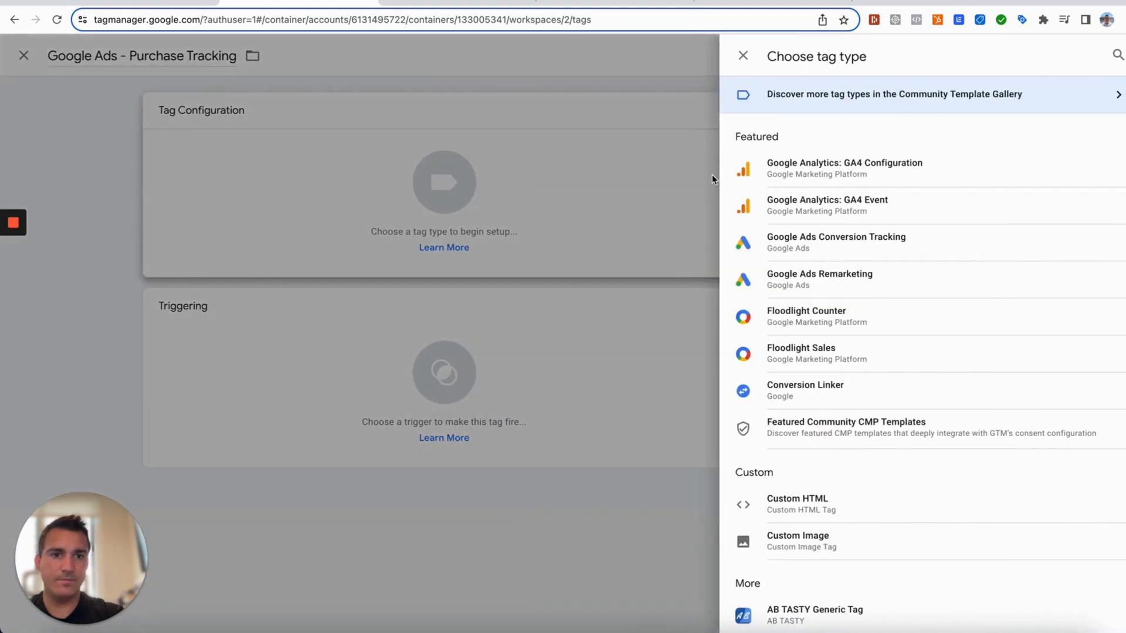
click(845, 253)
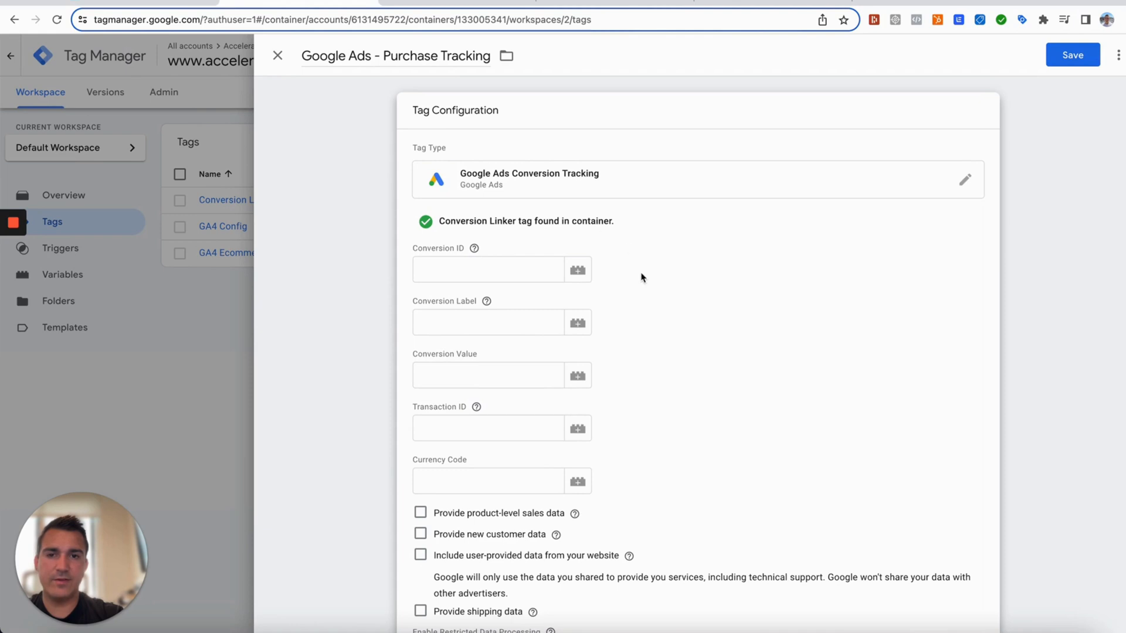
Step: Copy the conversion ID from the Google Ads instructions into the tag's Conversion ID in Google Tag Manager
scroll(640, 276, down, 1)
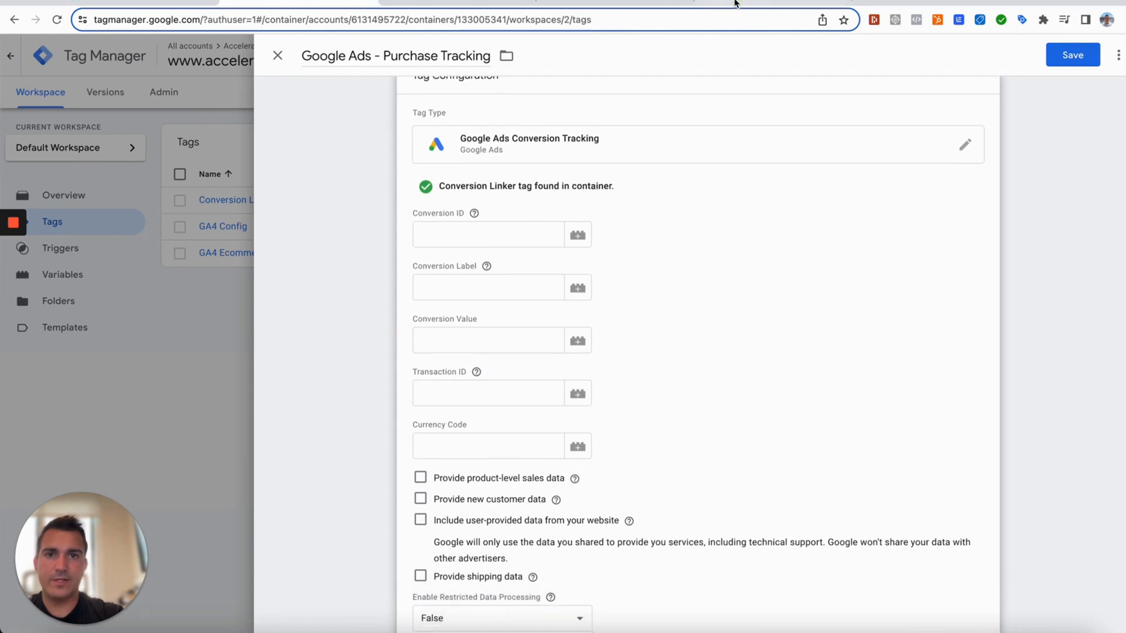
click(734, 3)
drag(282, 345, 230, 339)
key(ctrl+c)
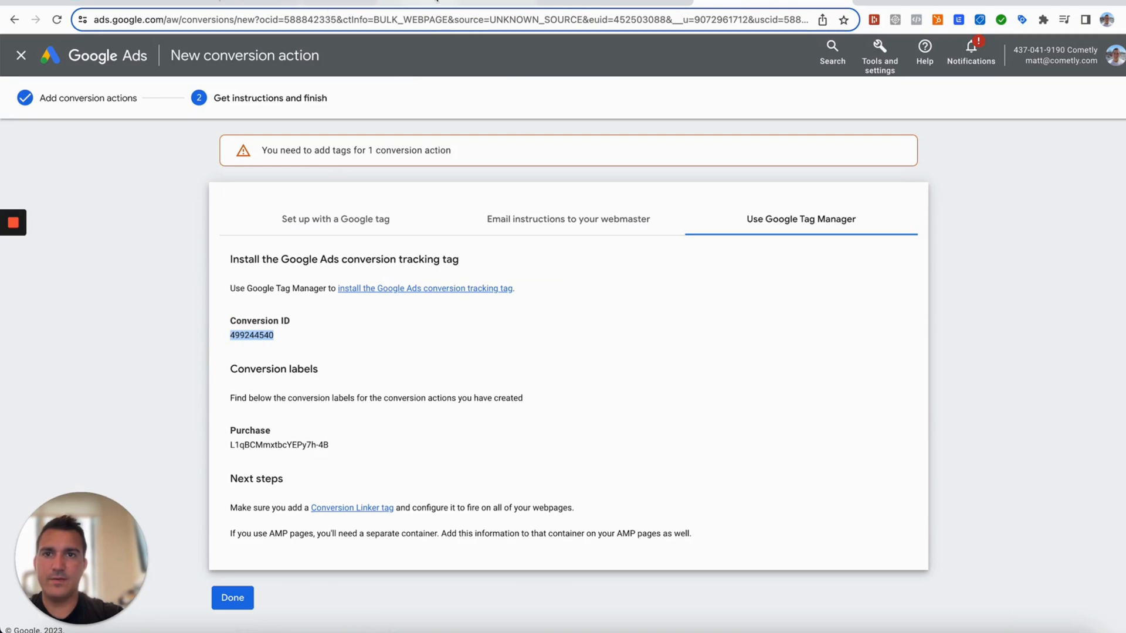
click(433, 3)
click(318, 2)
click(447, 238)
key(ctrl+v)
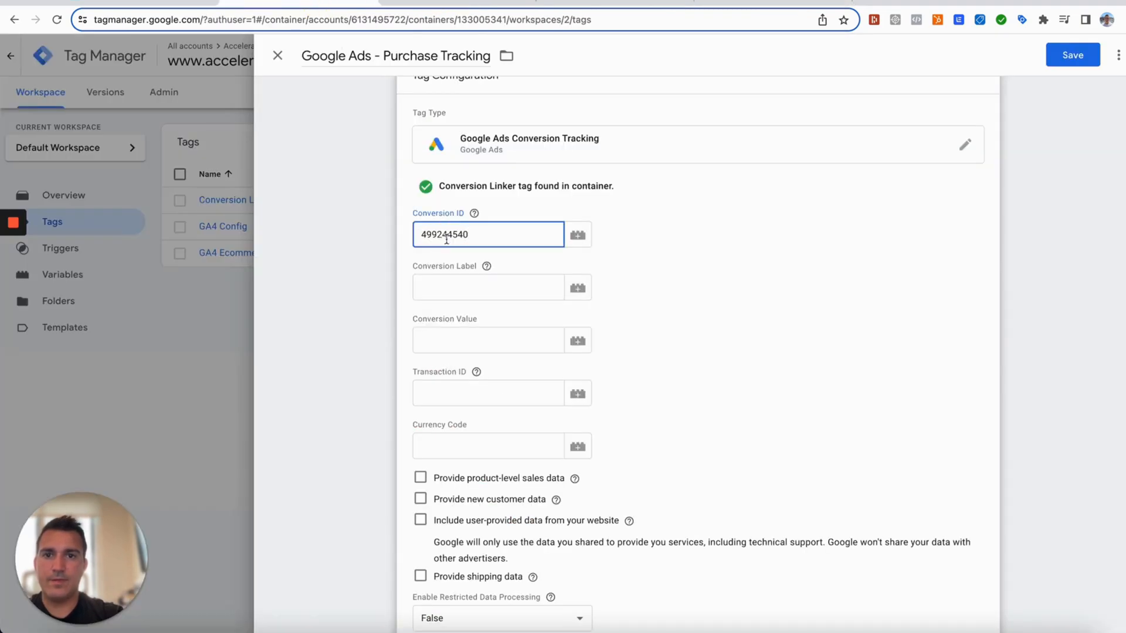
Step: Copy the Purchase conversion label from Google Ads into the tag's Conversion Label in Google Tag Manager
click(765, 2)
drag(332, 445, 221, 447)
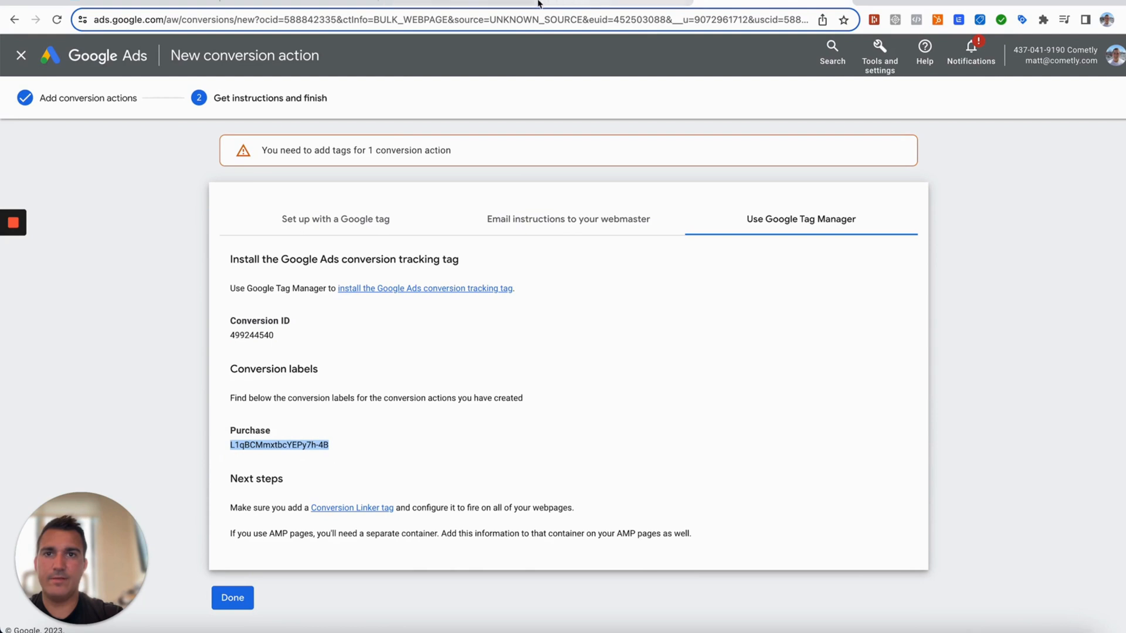
click(312, 4)
click(461, 287)
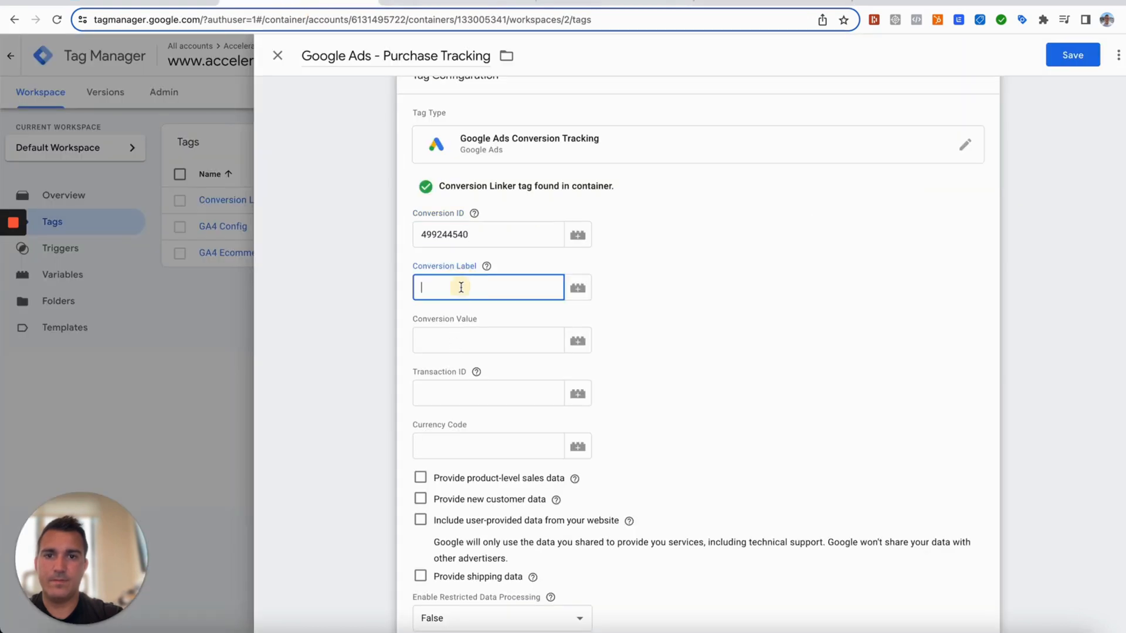
text(L1qBCMrixtbcYEPy7h-4B)
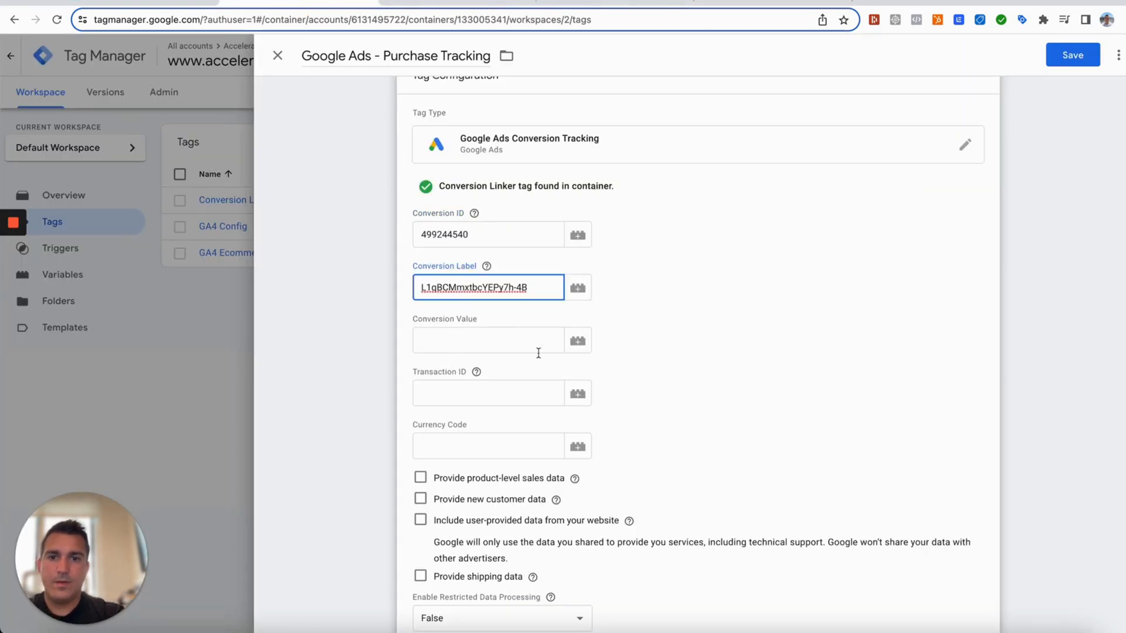
Step: Switch to Tag Assistant and copy the customerTotalOrderValue key from the purchase event's data layer
click(578, 346)
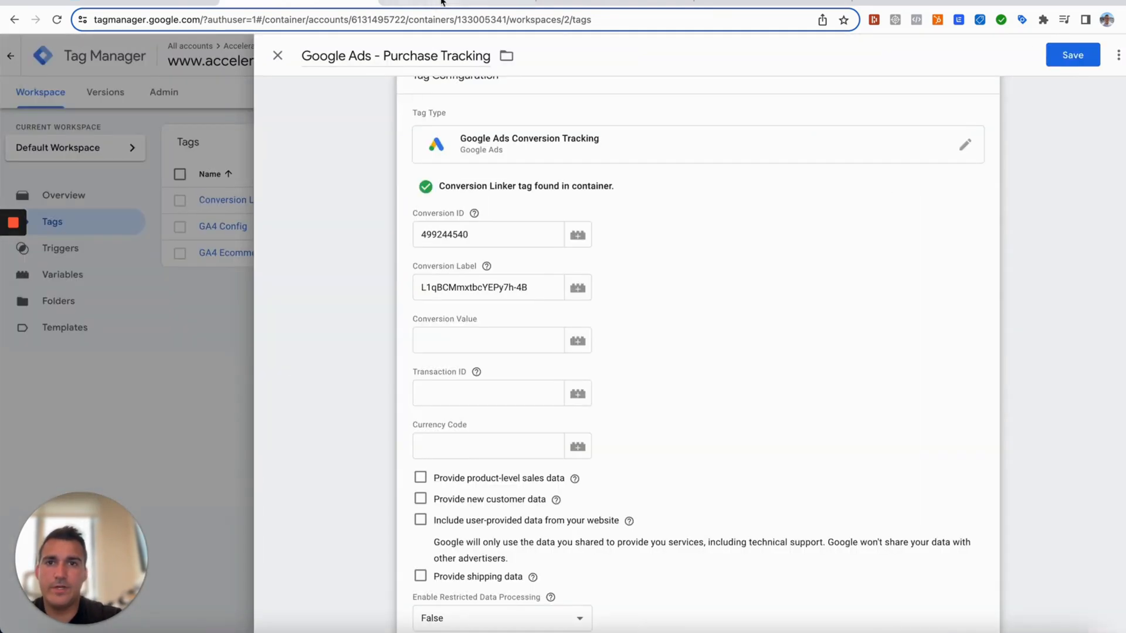
click(449, 2)
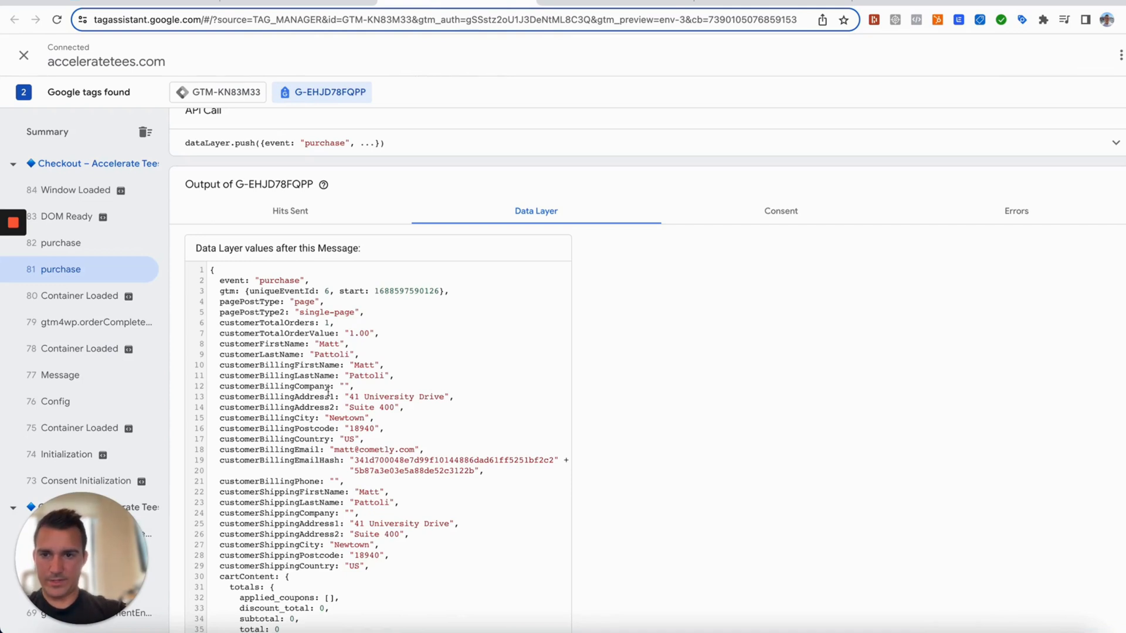
mouse_move(335, 333)
mouse_down()
mouse_move(217, 336)
mouse_move(334, 334)
mouse_up()
key(super+c)
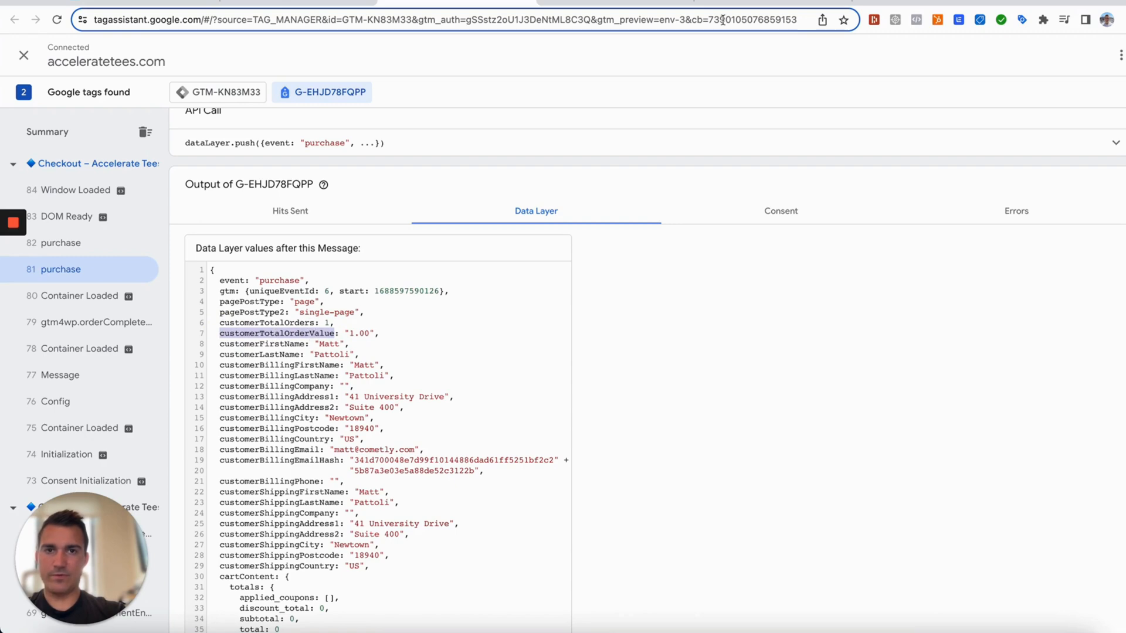
Step: Return to Google Tag Manager and start a new variable named dlv - value for the tag's Conversion Value
click(281, 5)
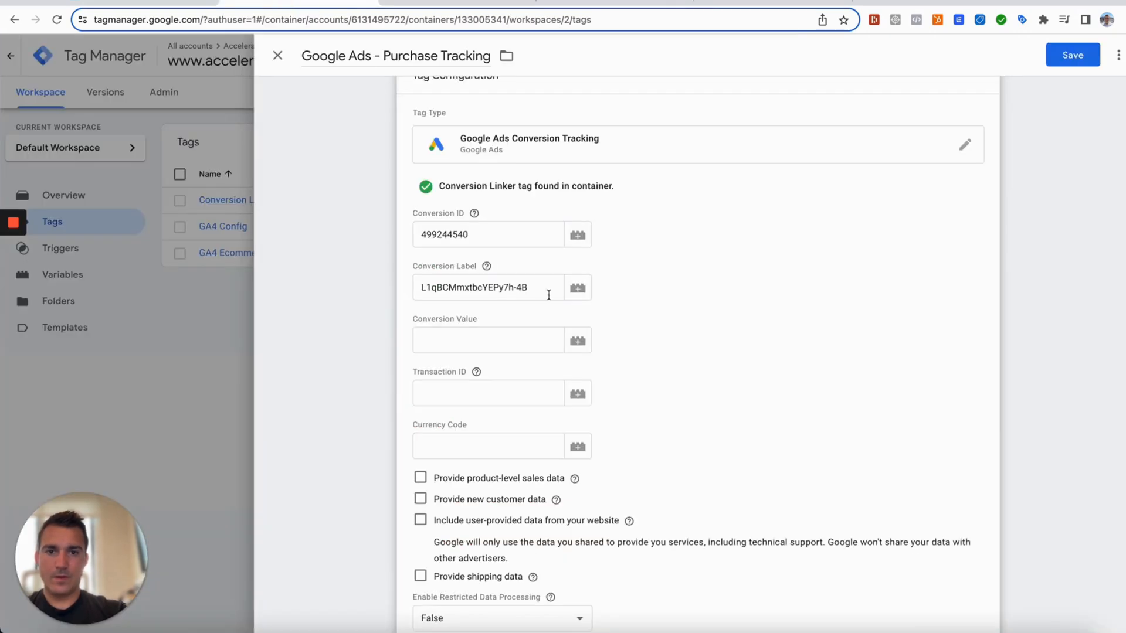
click(578, 342)
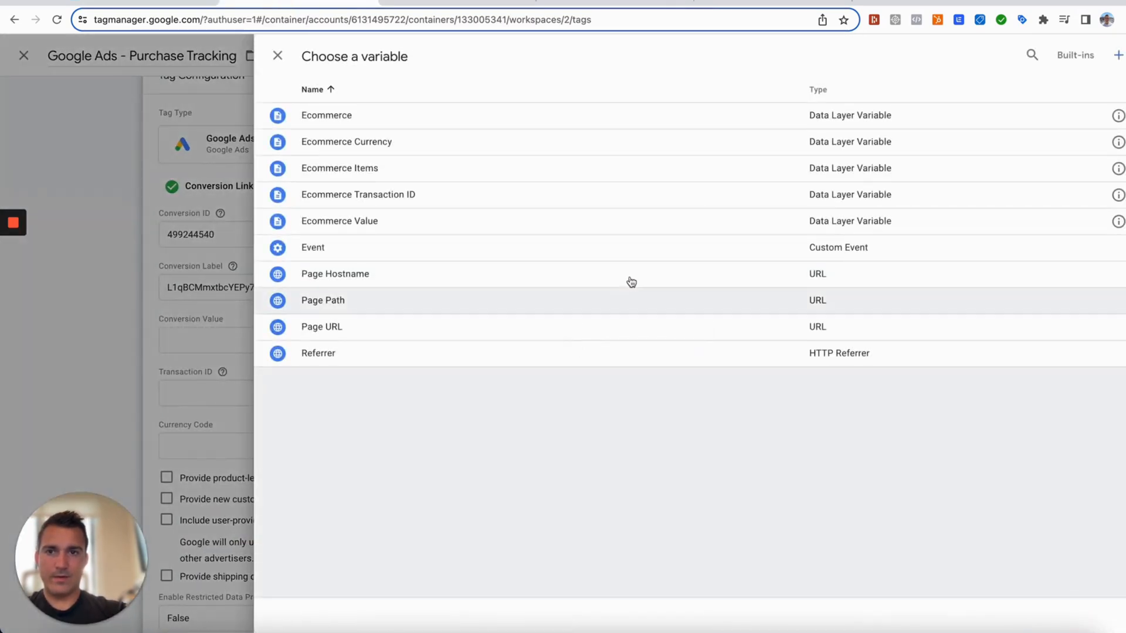
click(1118, 56)
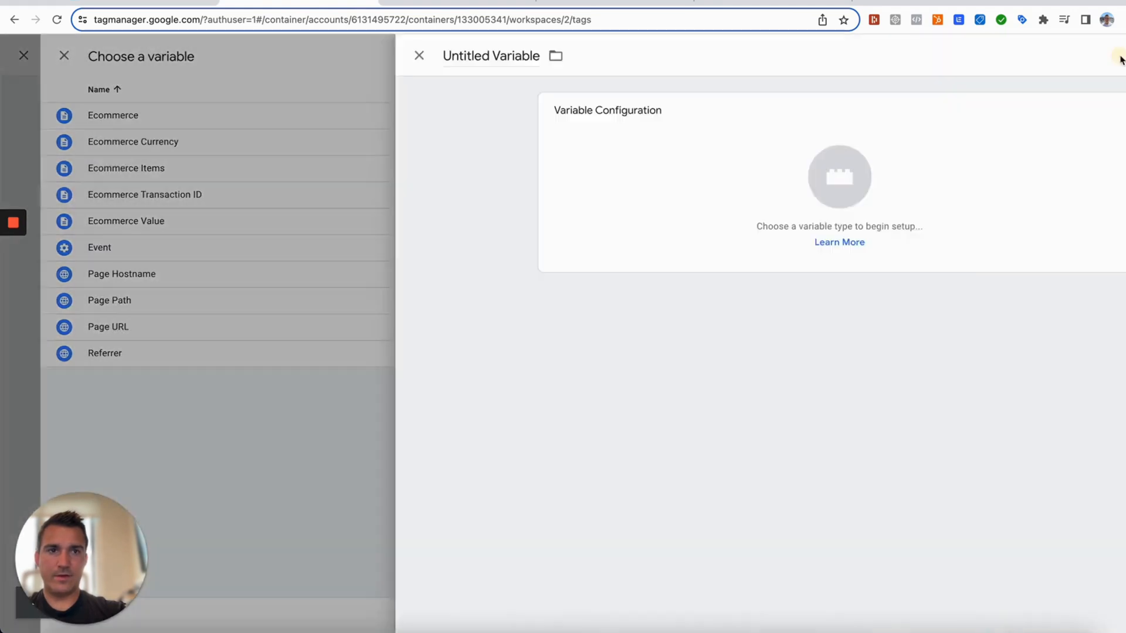
click(334, 56)
text(dlv - value)
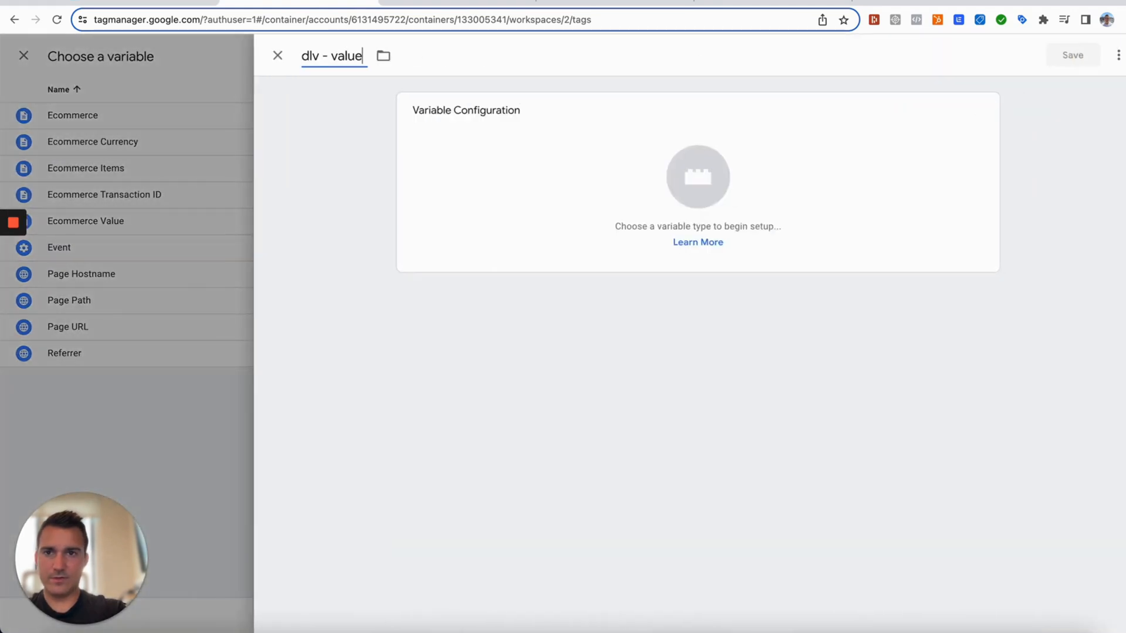
Step: Make the variable a Data Layer Variable reading customerTotalOrderValue and save it
click(634, 167)
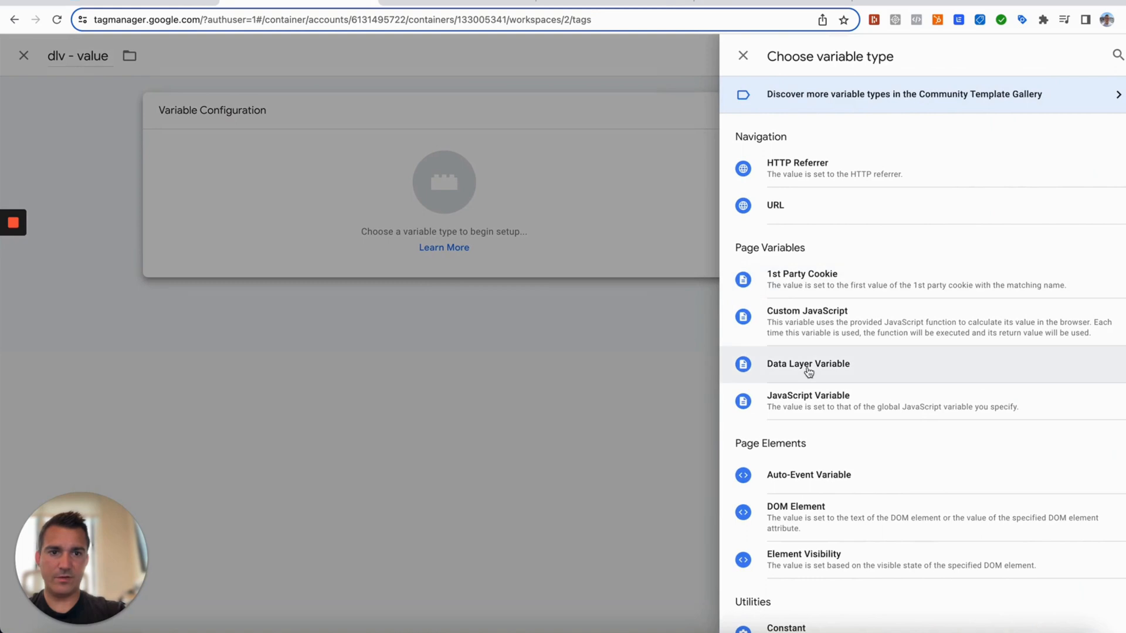
click(814, 365)
click(462, 240)
key(super+v)
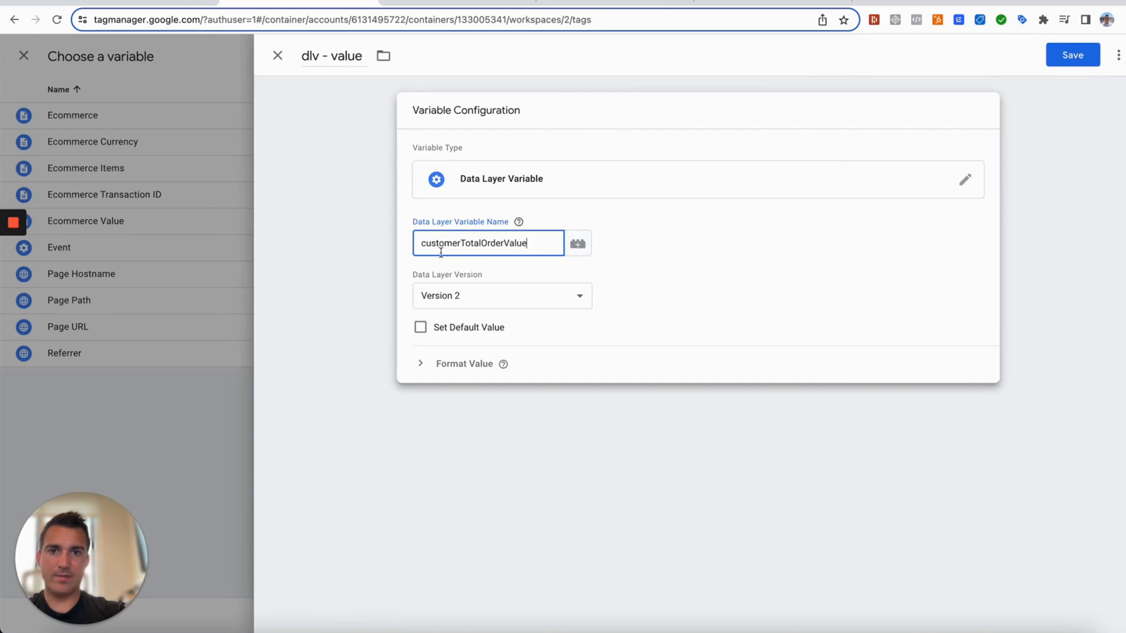
click(1063, 55)
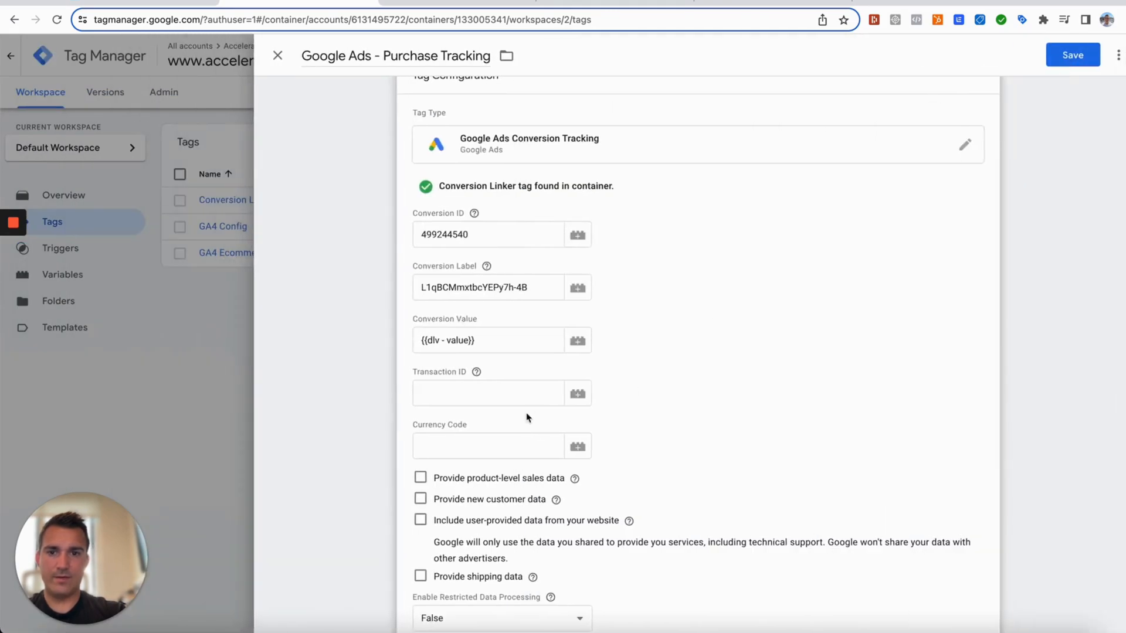
Step: Set the tag's Transaction ID to Ecommerce Transaction ID and its Currency Code to Ecommerce Currency
click(577, 393)
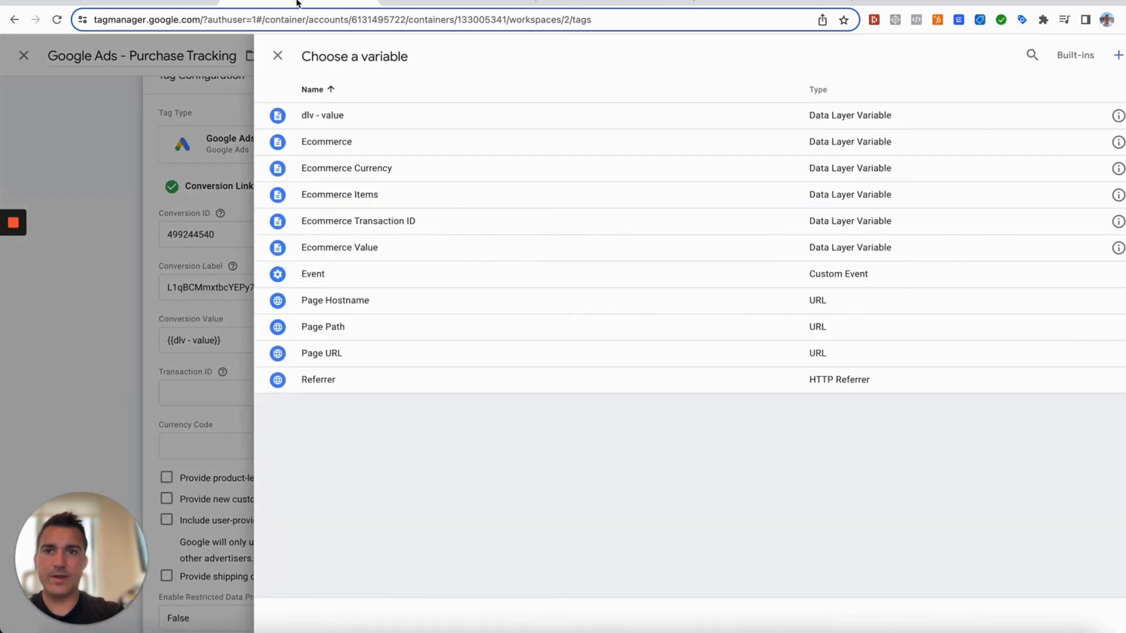
click(452, 229)
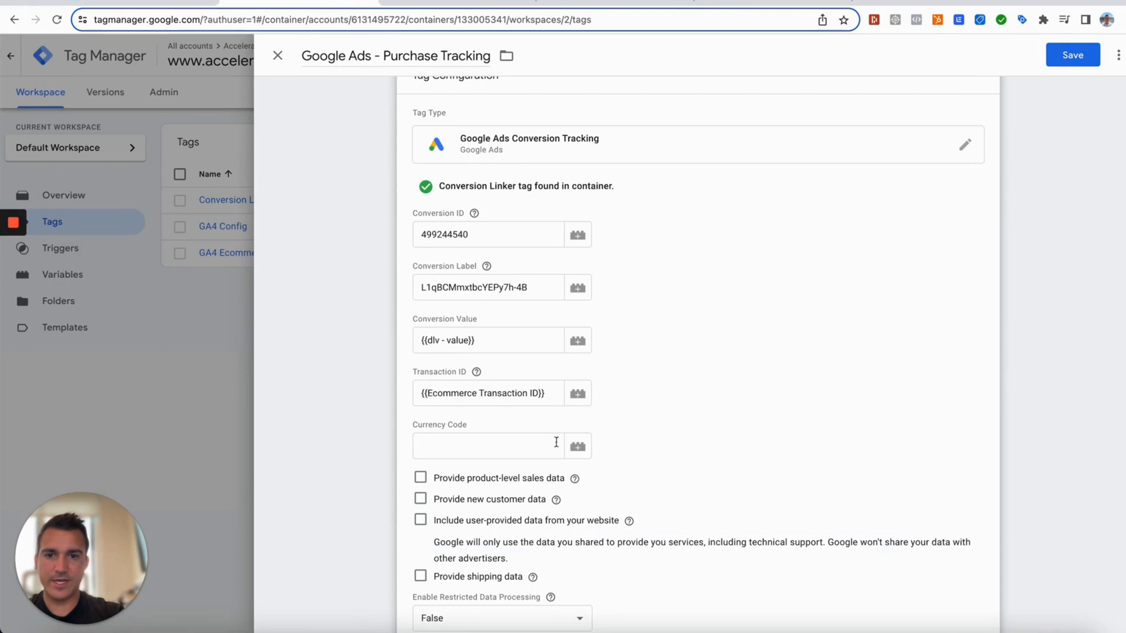
click(578, 447)
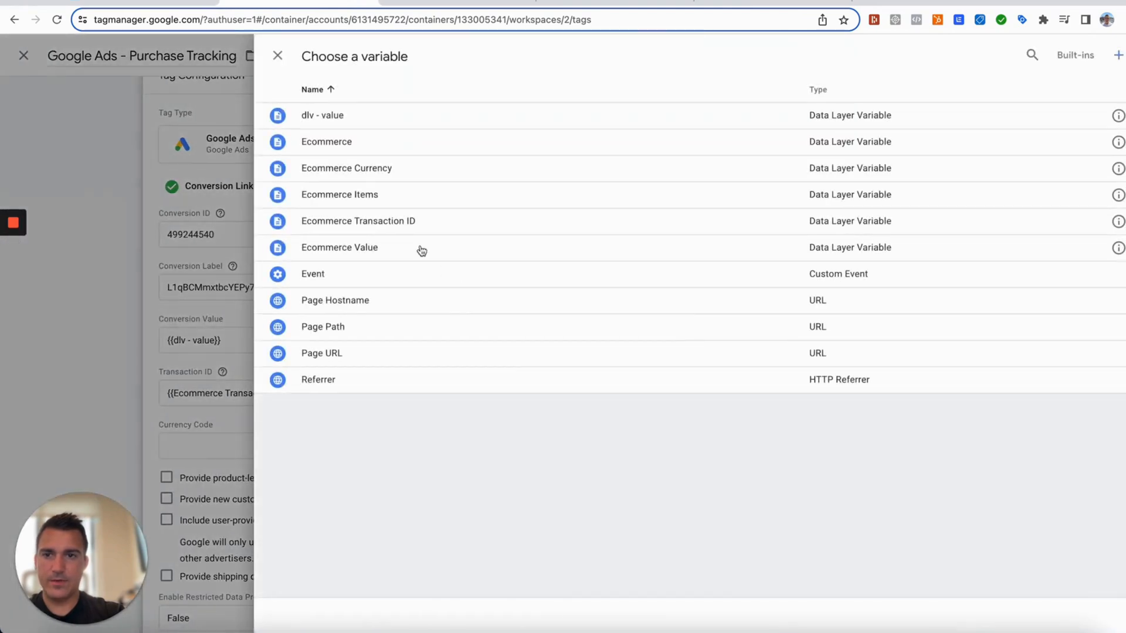
click(374, 172)
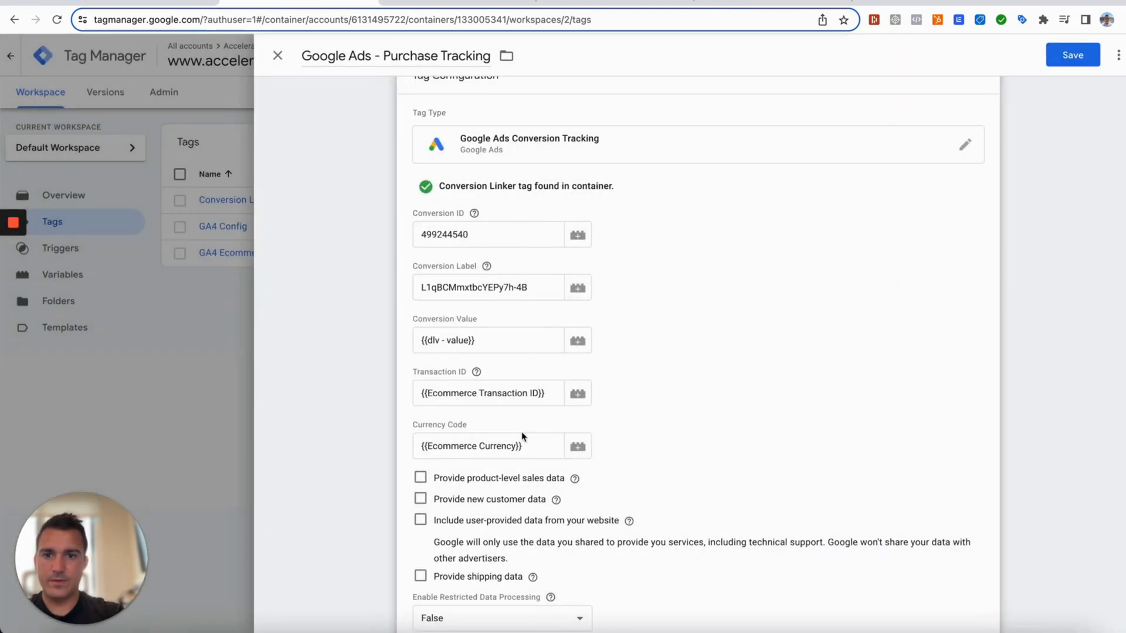
scroll(551, 476, down, 2)
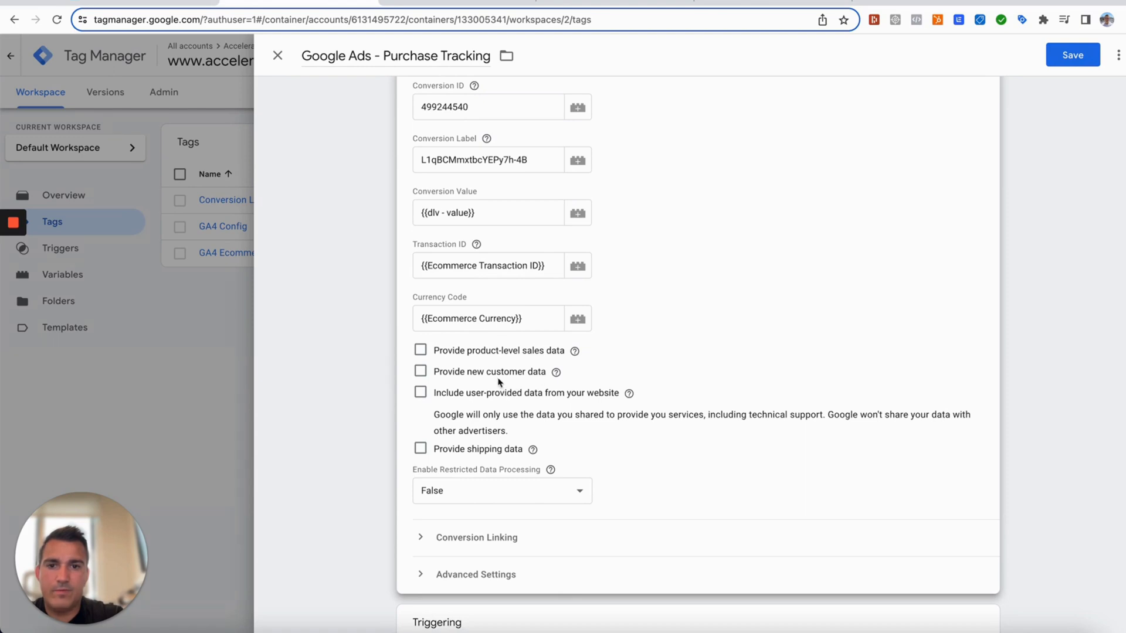
mouse_move(556, 374)
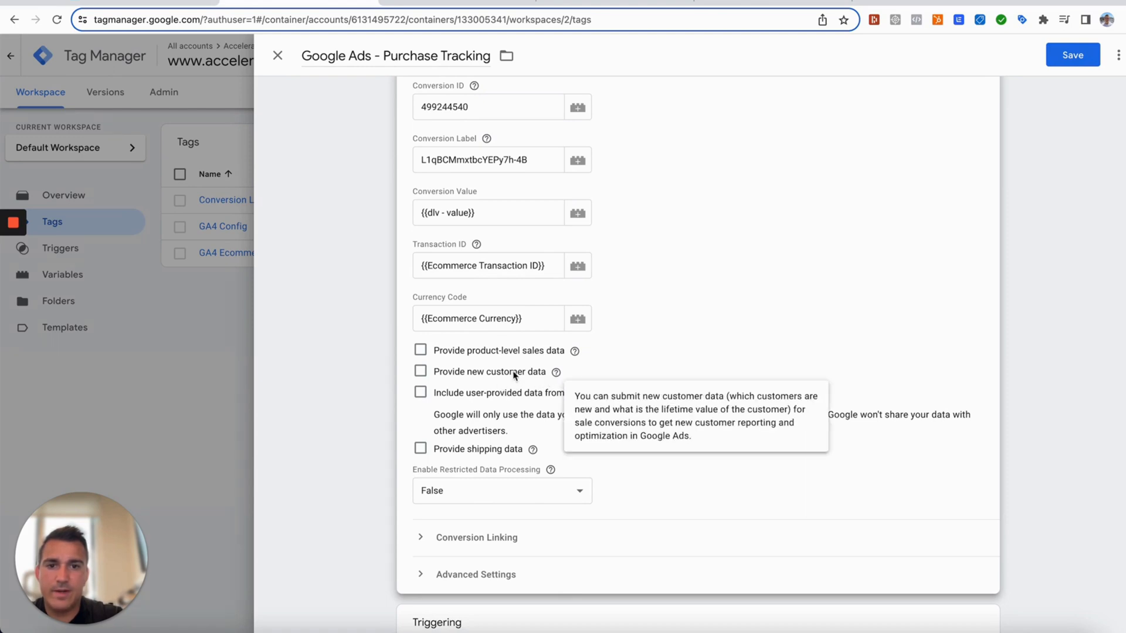
click(420, 371)
click(420, 371)
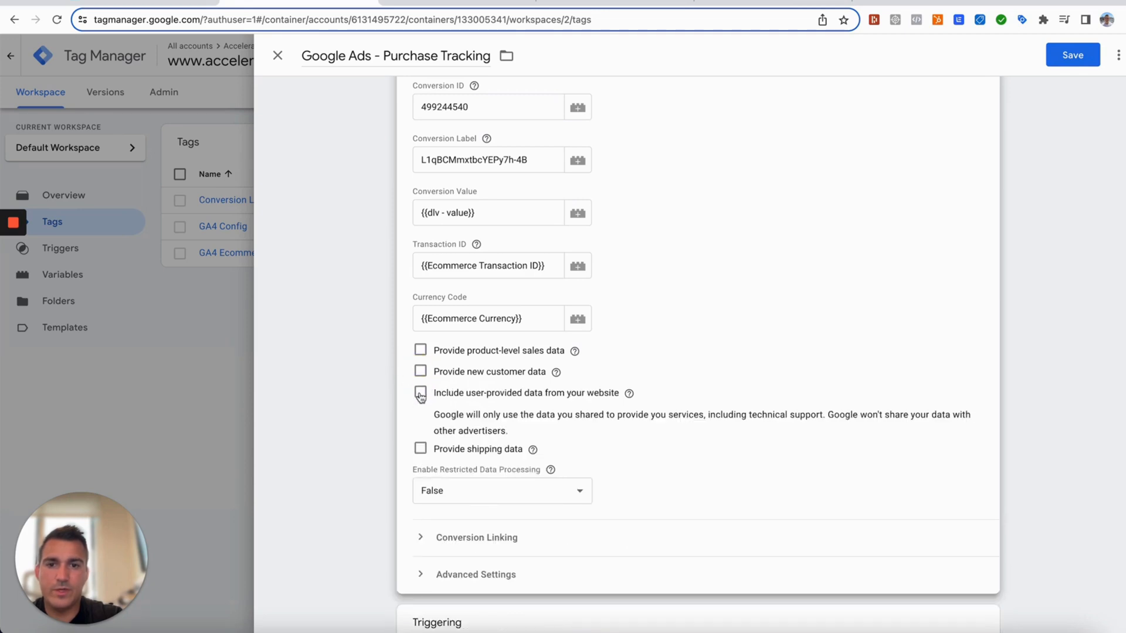
Step: Include user-provided data from the website in the tag and start a new variable for it
click(421, 393)
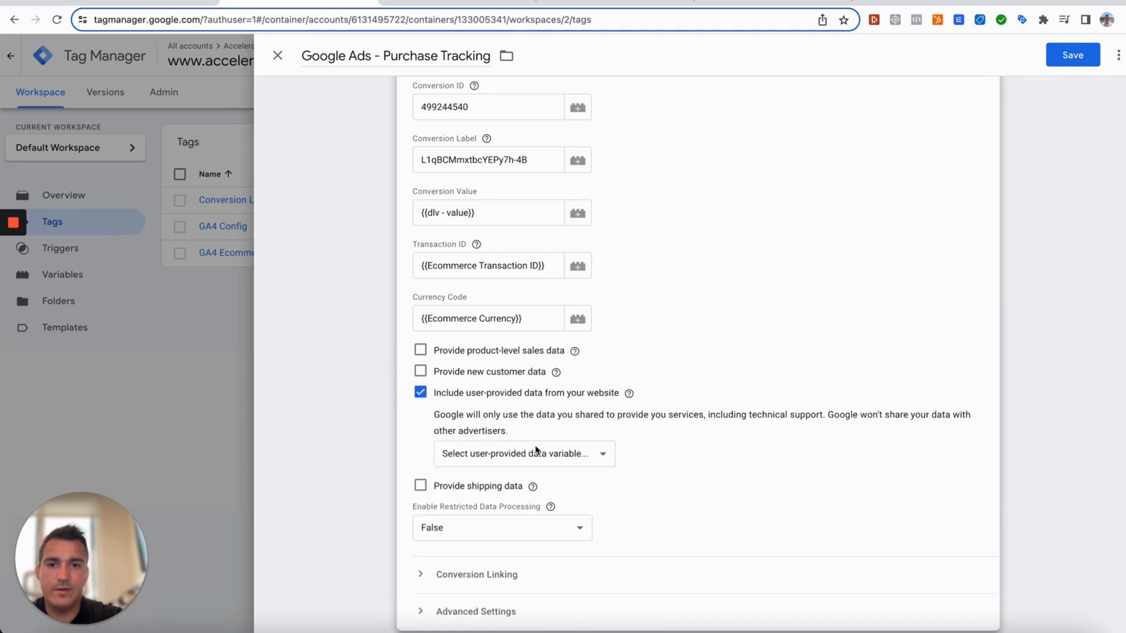
click(565, 459)
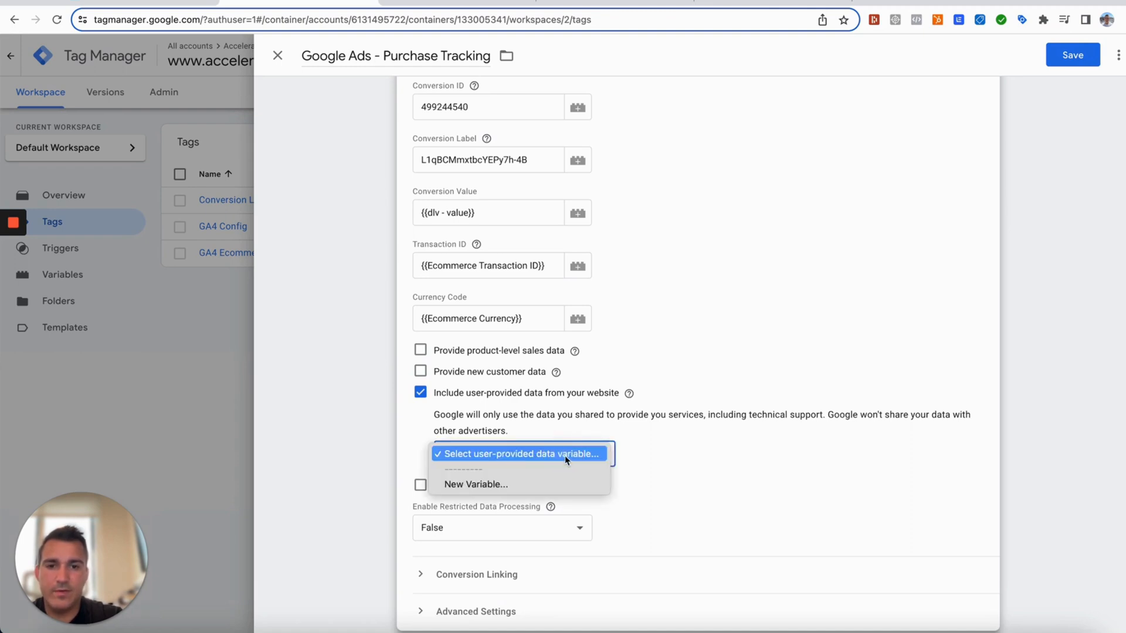
click(538, 486)
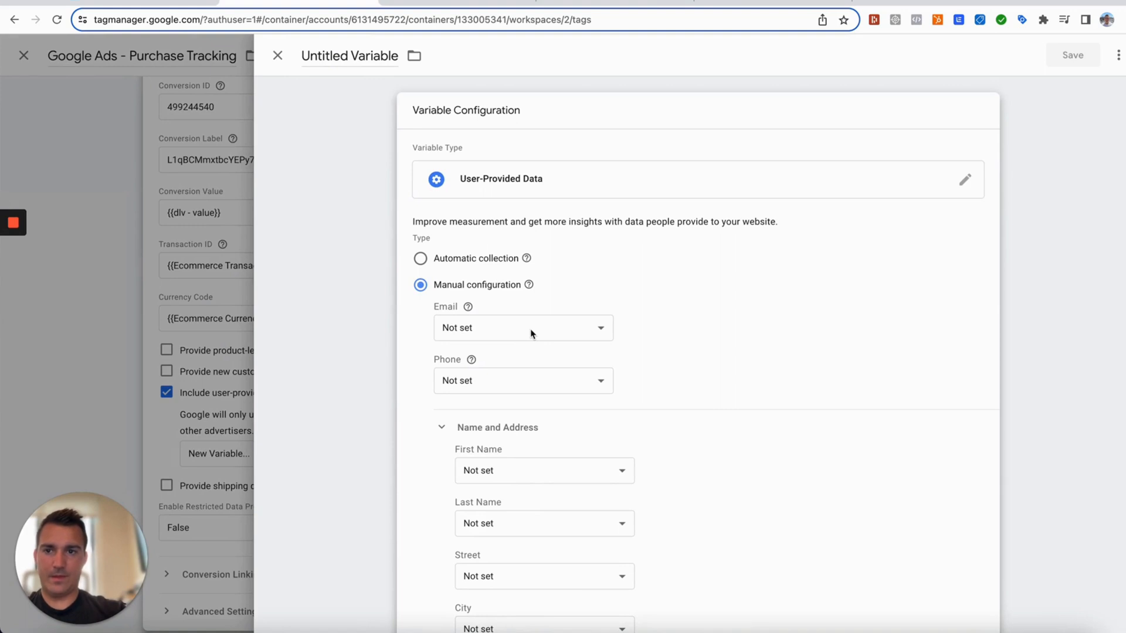
Step: Name the new variable User-Provided Data and open its configuration for editing
click(395, 55)
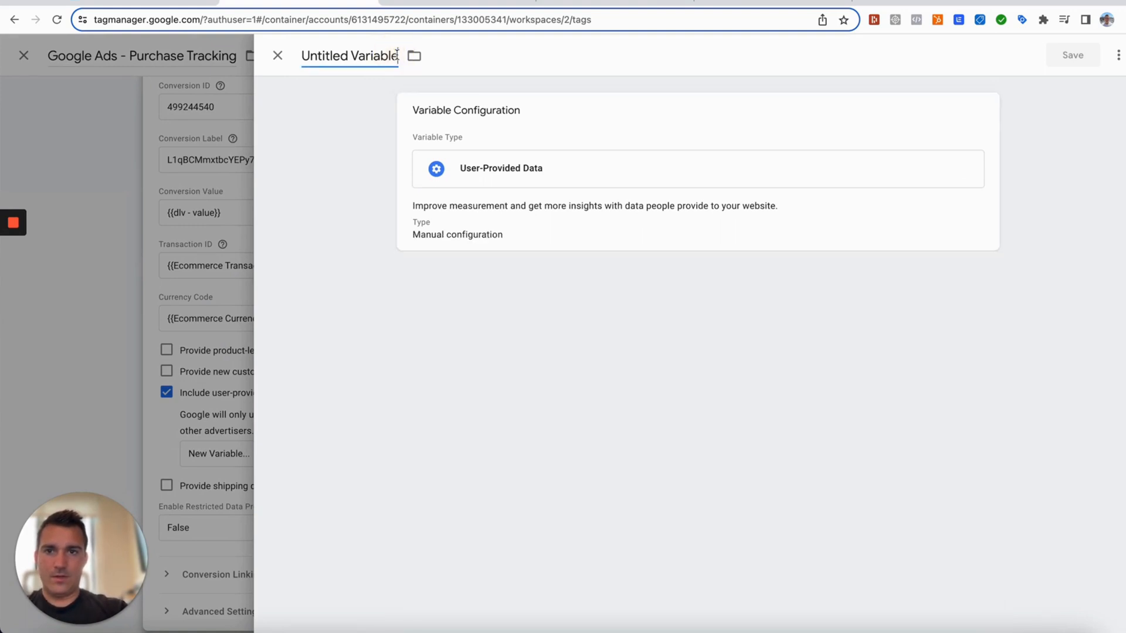
drag(398, 55, 303, 55)
text(User)
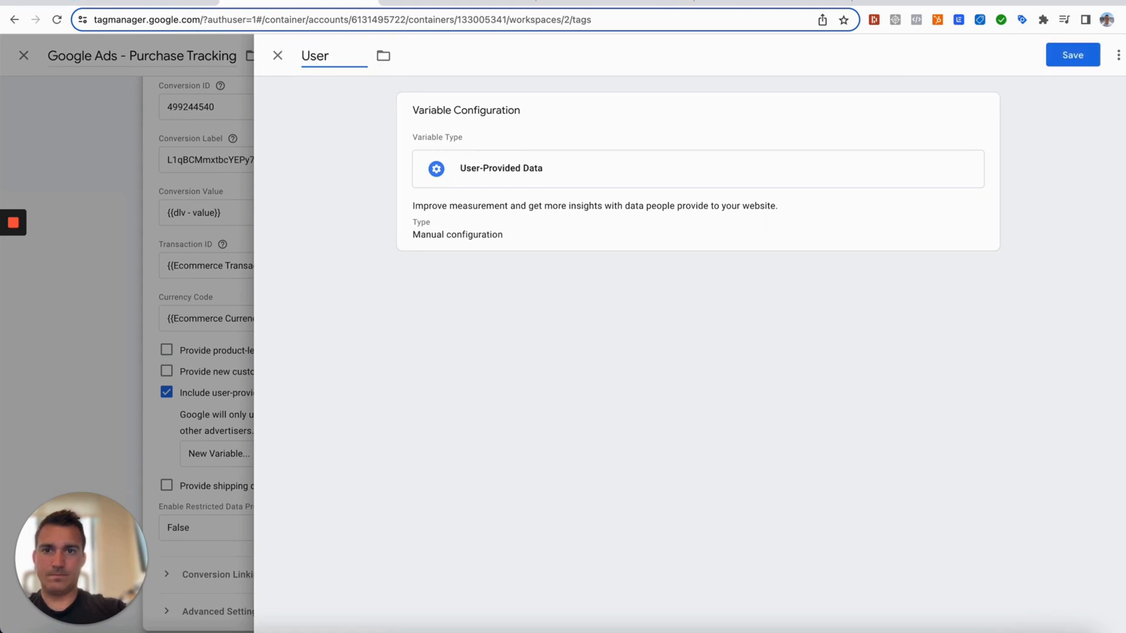
text(-Provided Data)
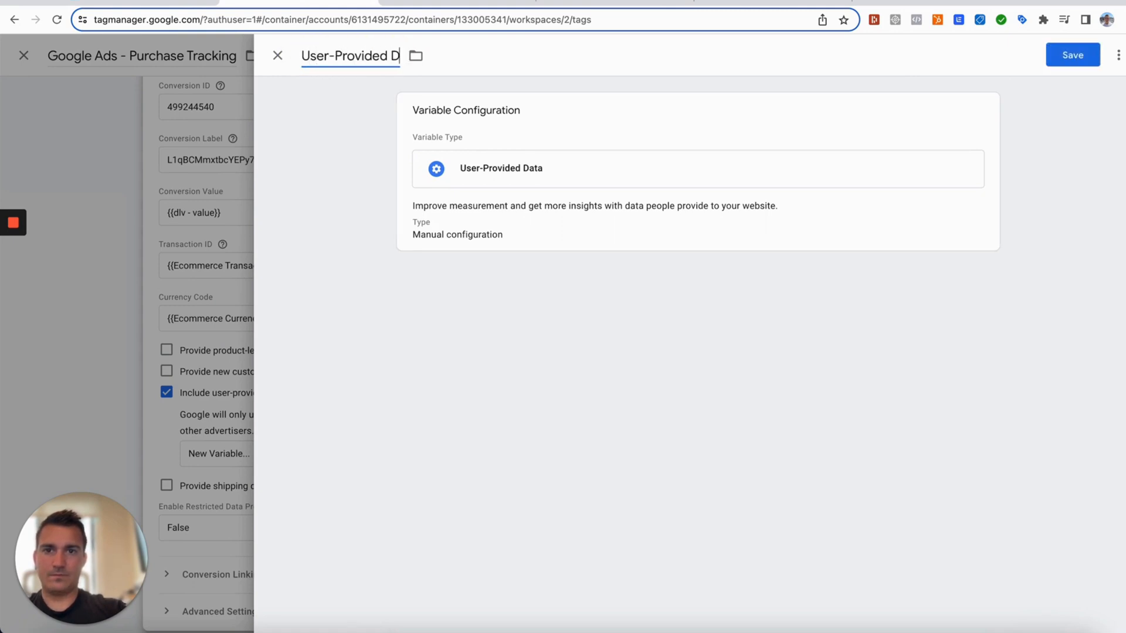
click(514, 231)
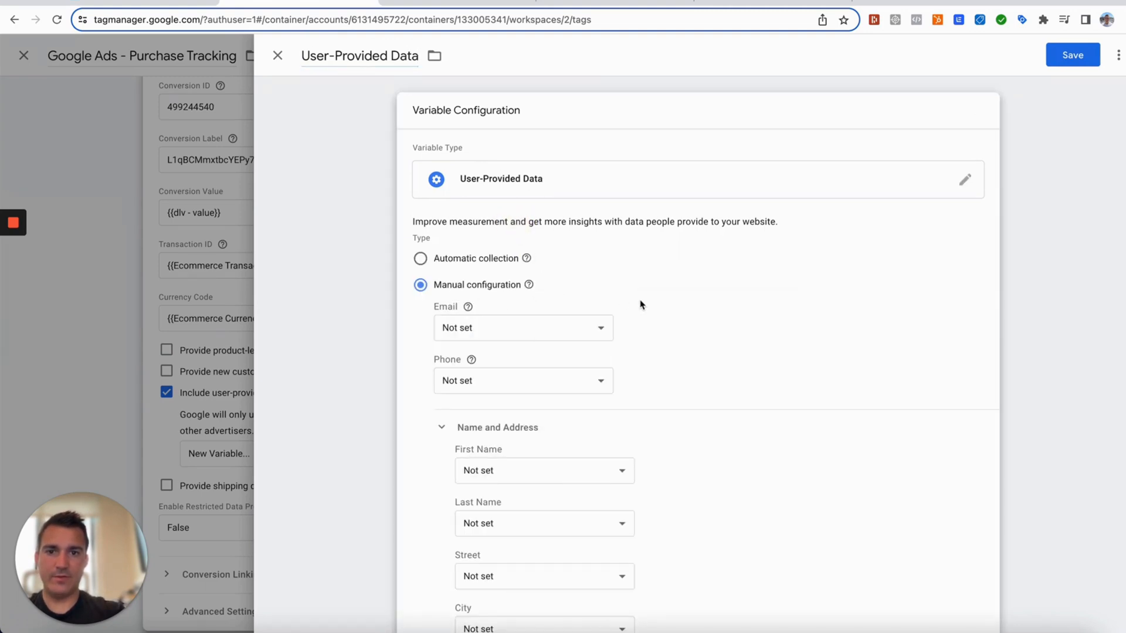
Step: Examine the enhanced-conversions variable list in the Google Docs setup guide and the purchase event's customer fields in Tag Assistant's data layer
scroll(641, 304, down, 1)
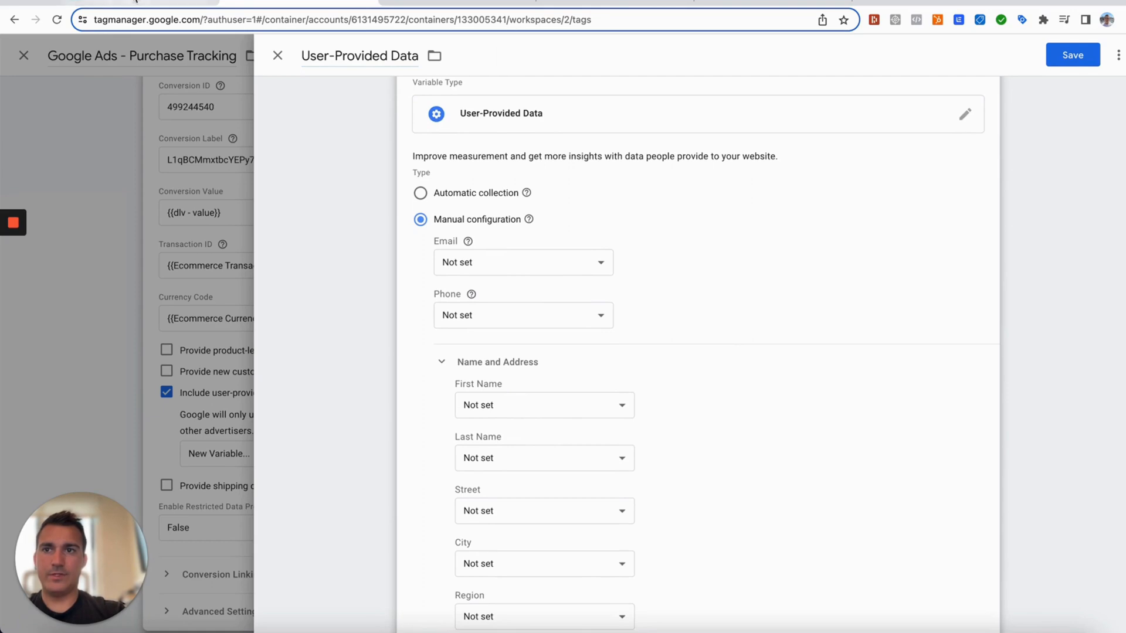
click(170, 3)
scroll(464, 371, down, 3)
scroll(464, 371, down, 2)
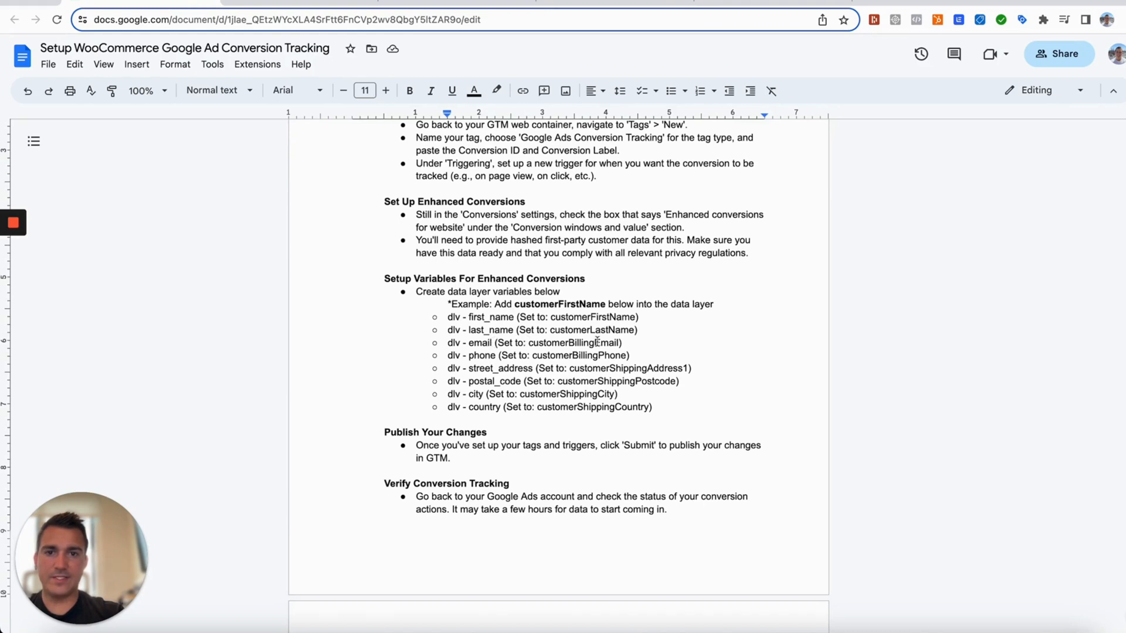
click(442, 1)
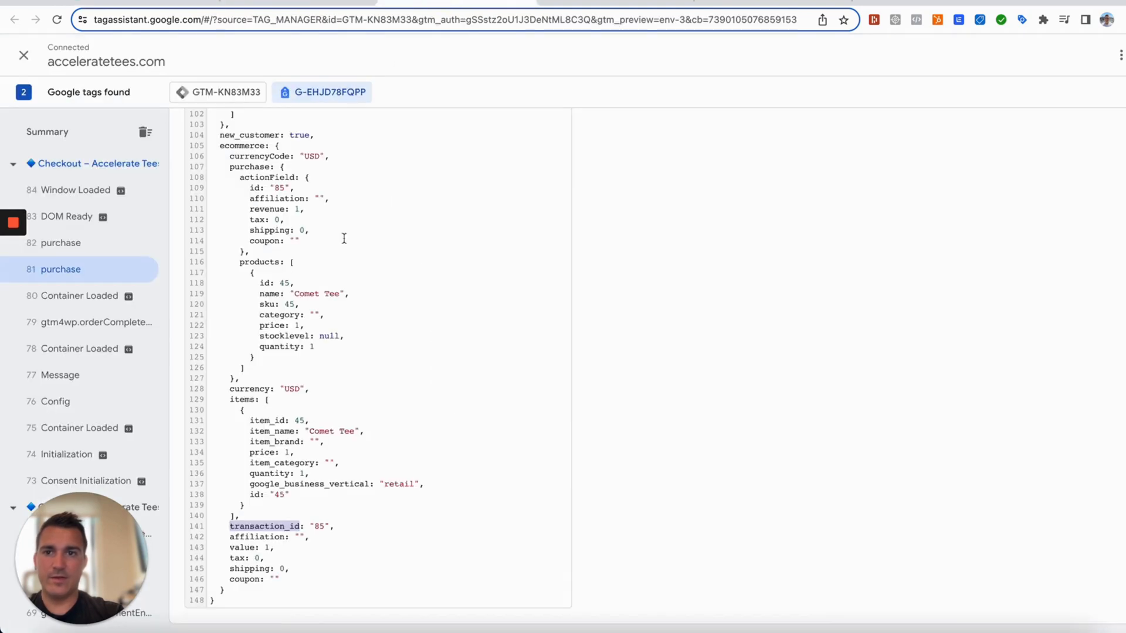
scroll(335, 289, up, 20)
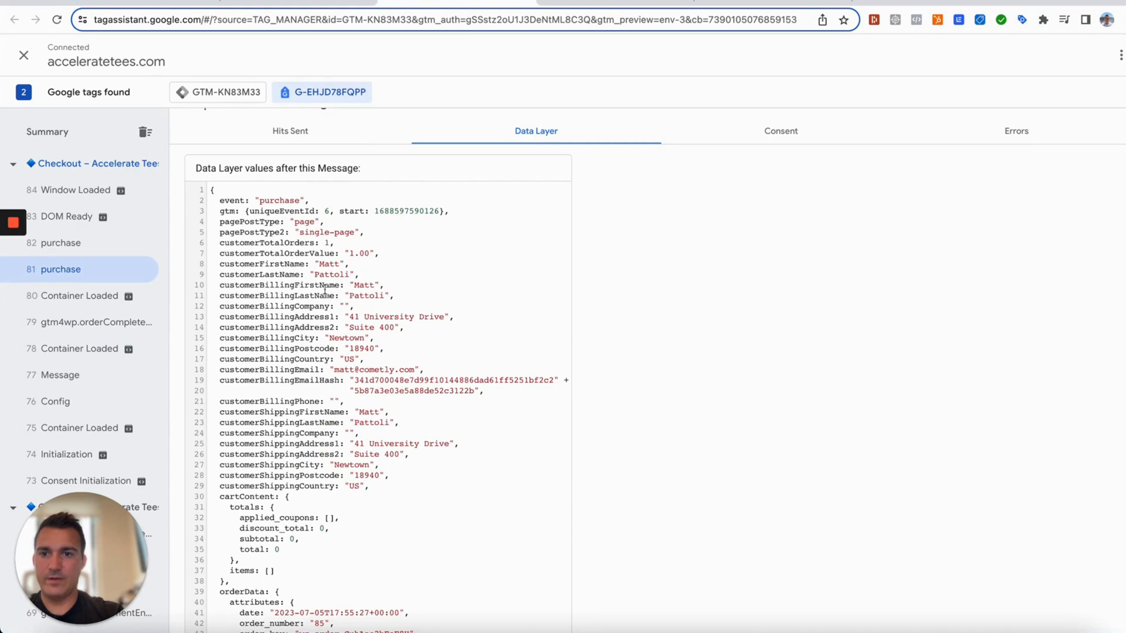
scroll(332, 352, down, 2)
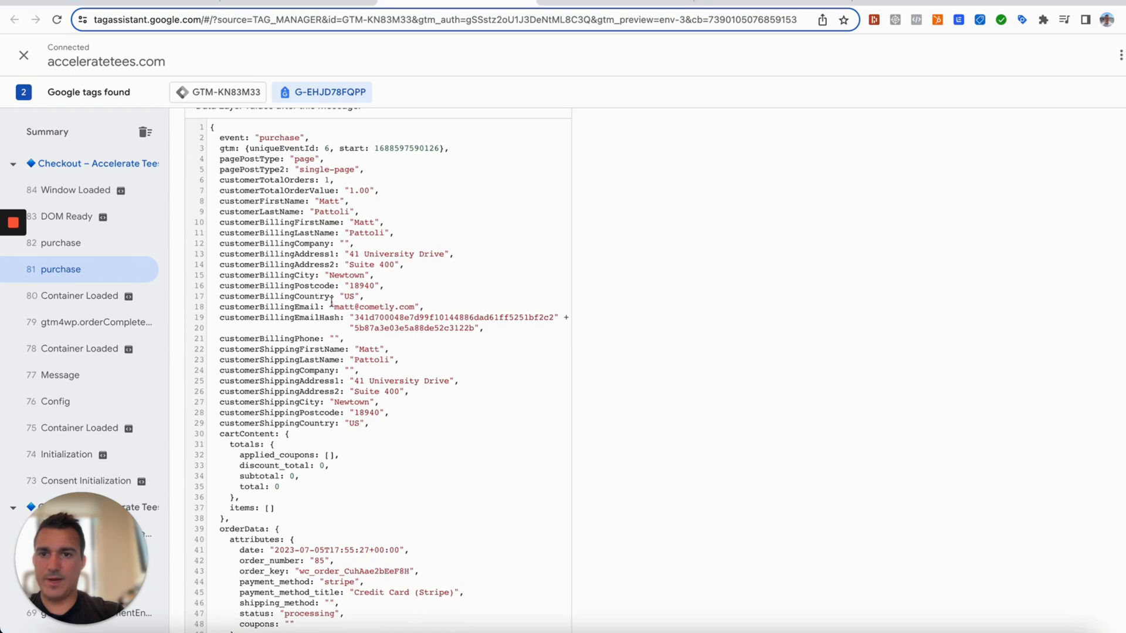
drag(321, 305, 219, 305)
Step: Switch to the Google Docs setup guide and copy customerBillingEmail from the dlv - email entry
click(141, 3)
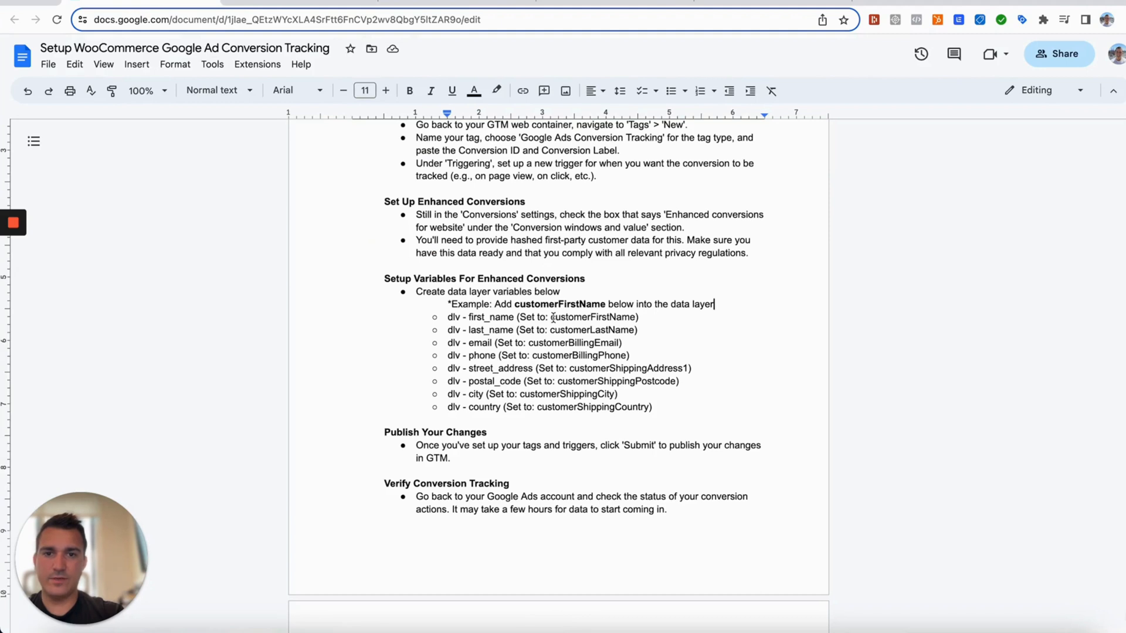
drag(530, 343, 619, 340)
key(super+c)
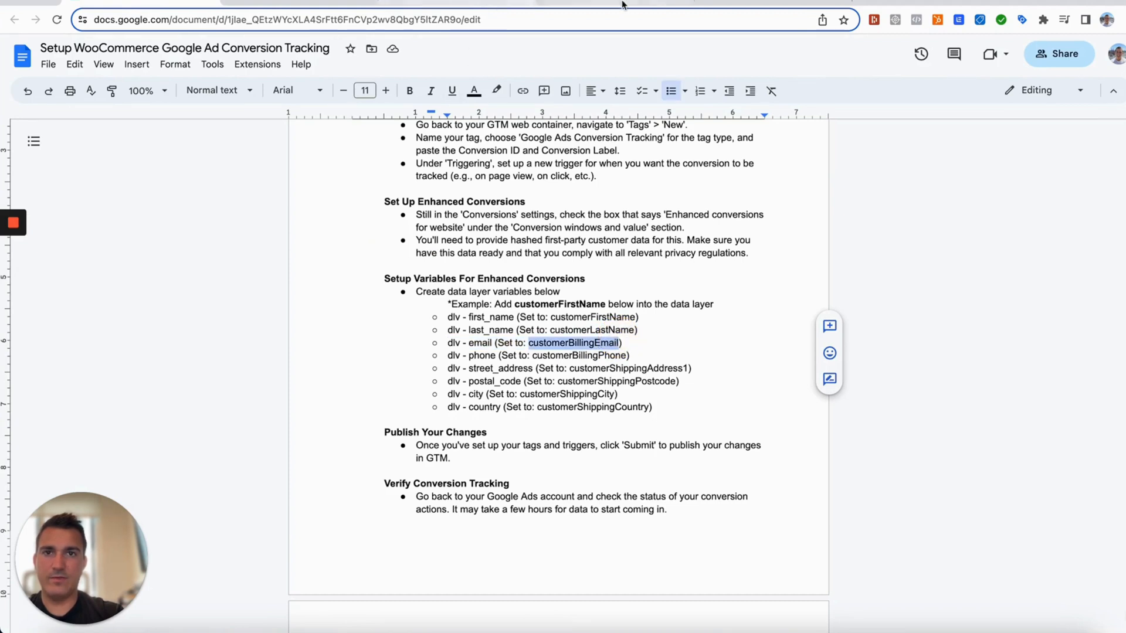
Step: Switch to Google Tag Manager and start a new variable for the Email field, named dlv - email
click(279, 2)
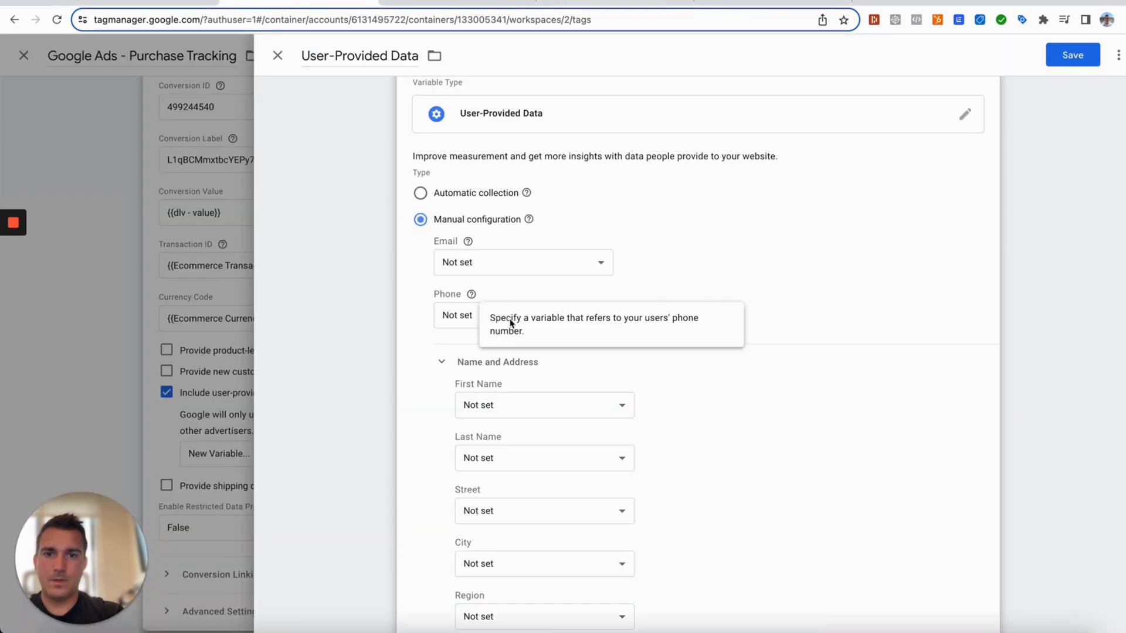
click(556, 268)
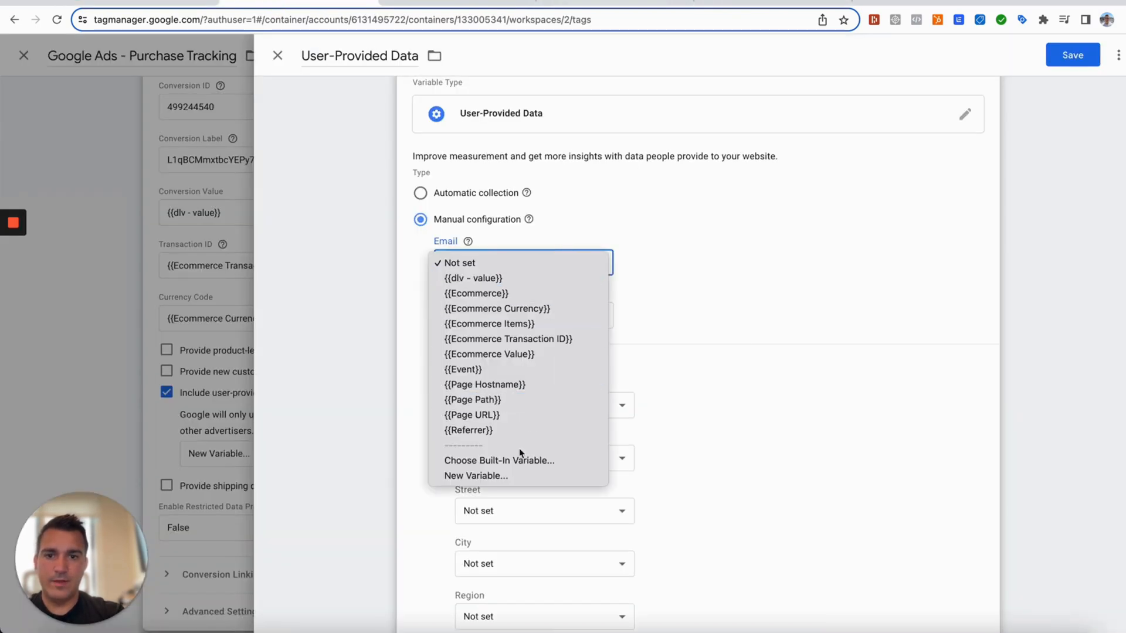
click(512, 473)
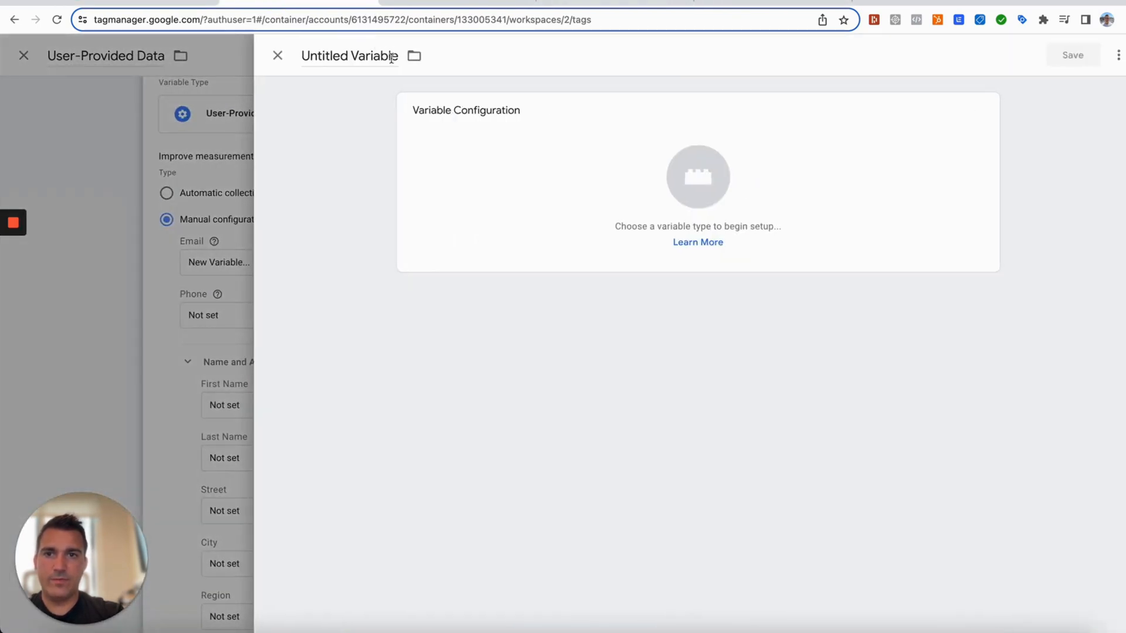
drag(398, 58, 296, 55)
text(d)
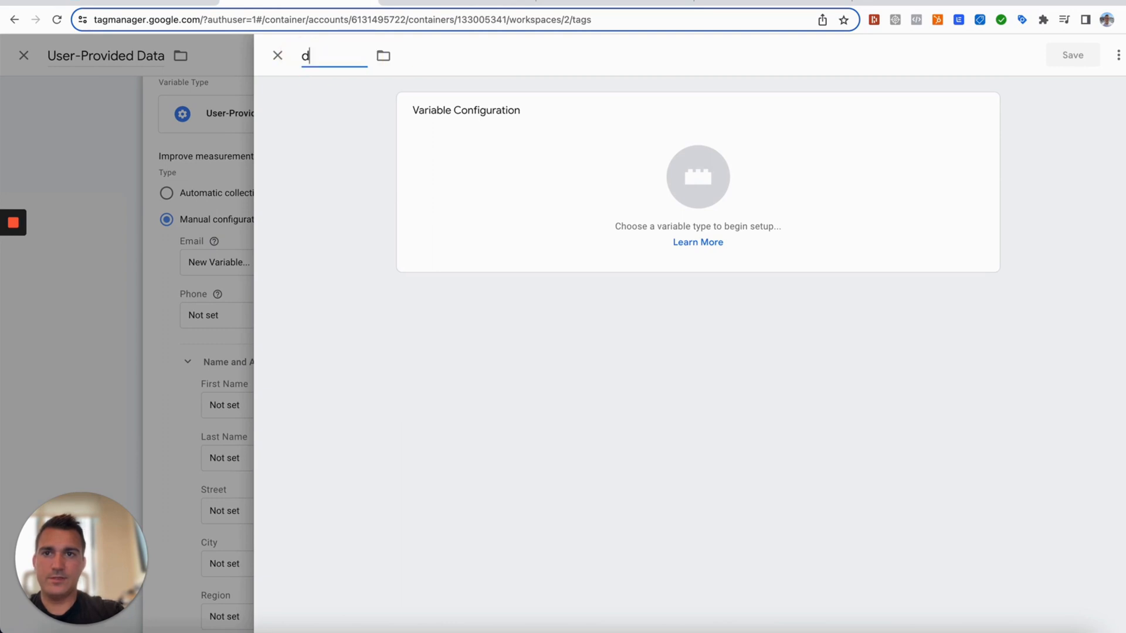
text(lv - email)
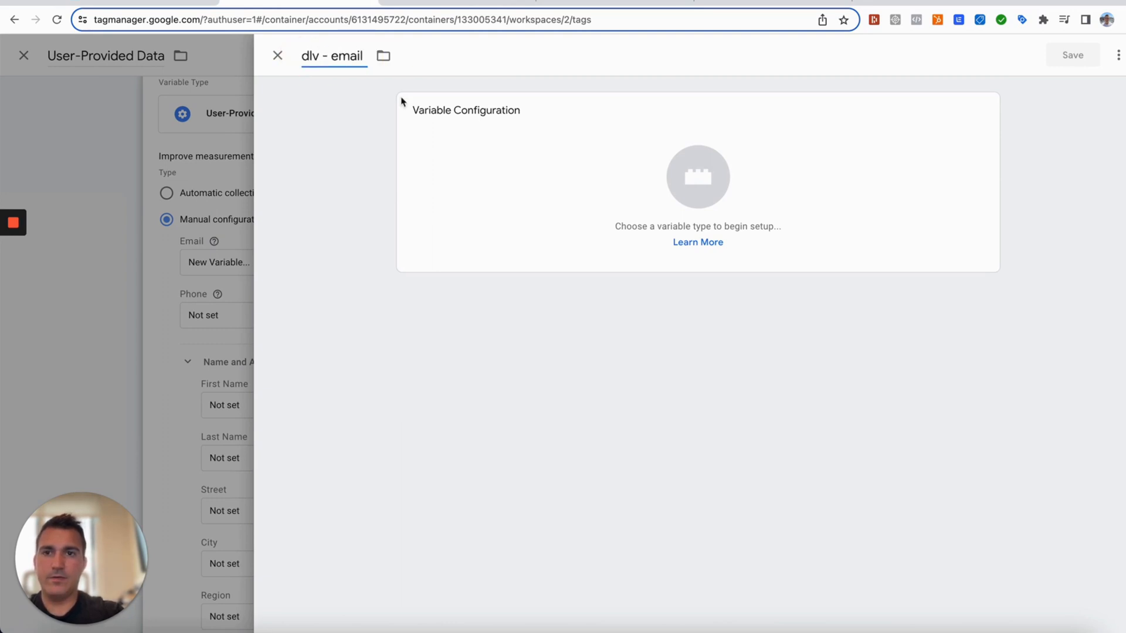
Step: Make dlv - email a Data Layer Variable reading customerBillingEmail and save it
click(154, 3)
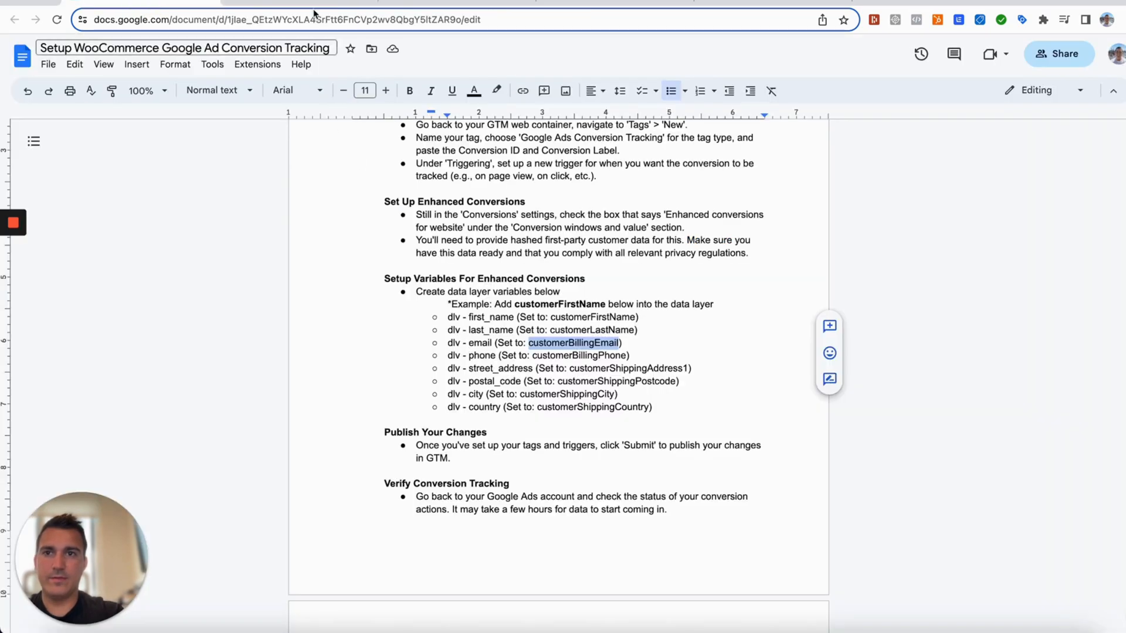
click(299, 3)
click(600, 216)
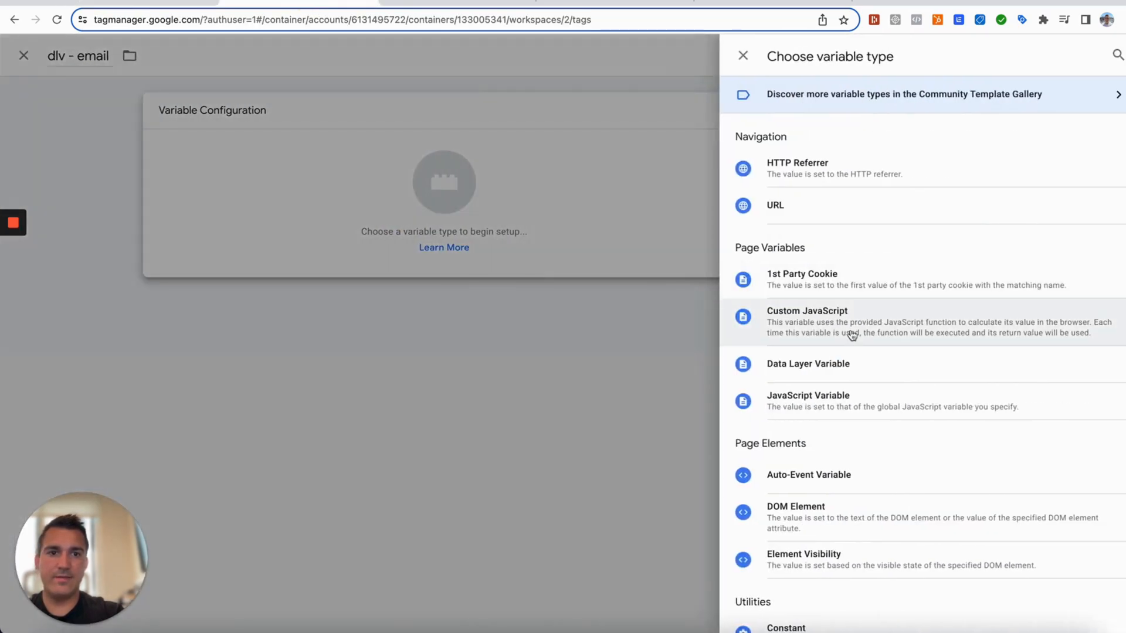
click(846, 372)
key(super+v)
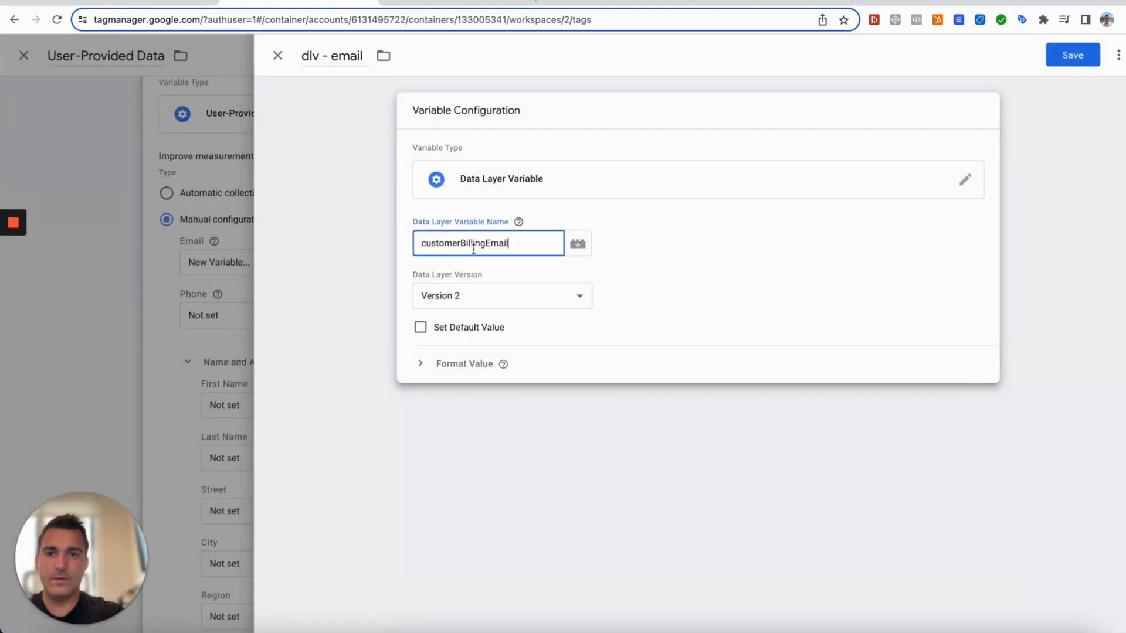
click(1071, 54)
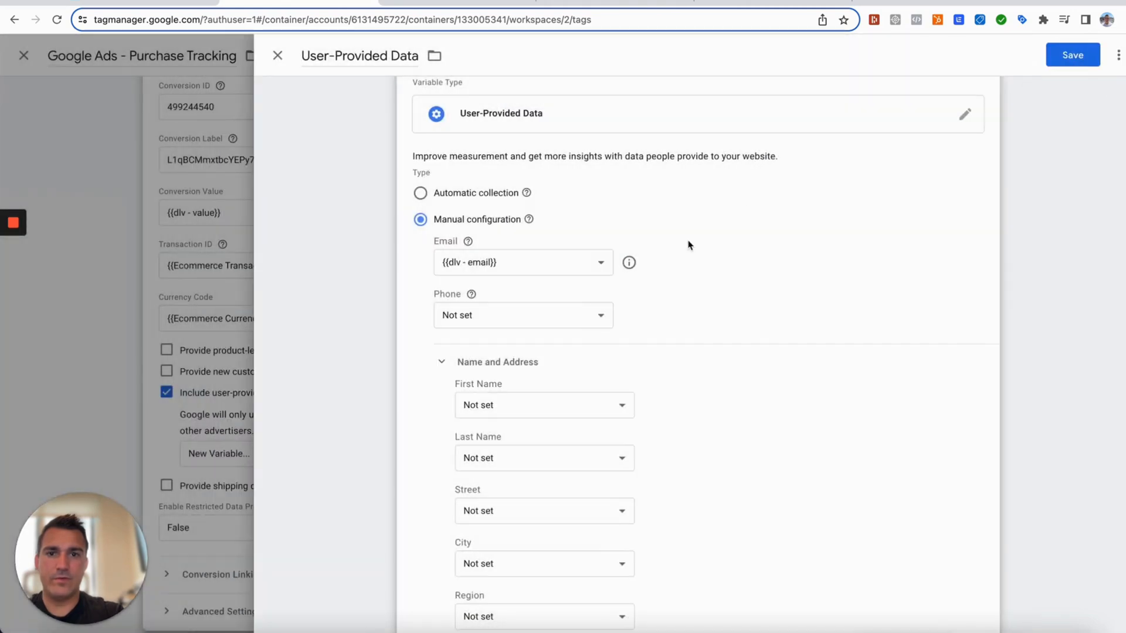
Step: Copy customerBillingPhone from the setup guide in Google Docs and check the data layer in Tag Assistant
click(171, 2)
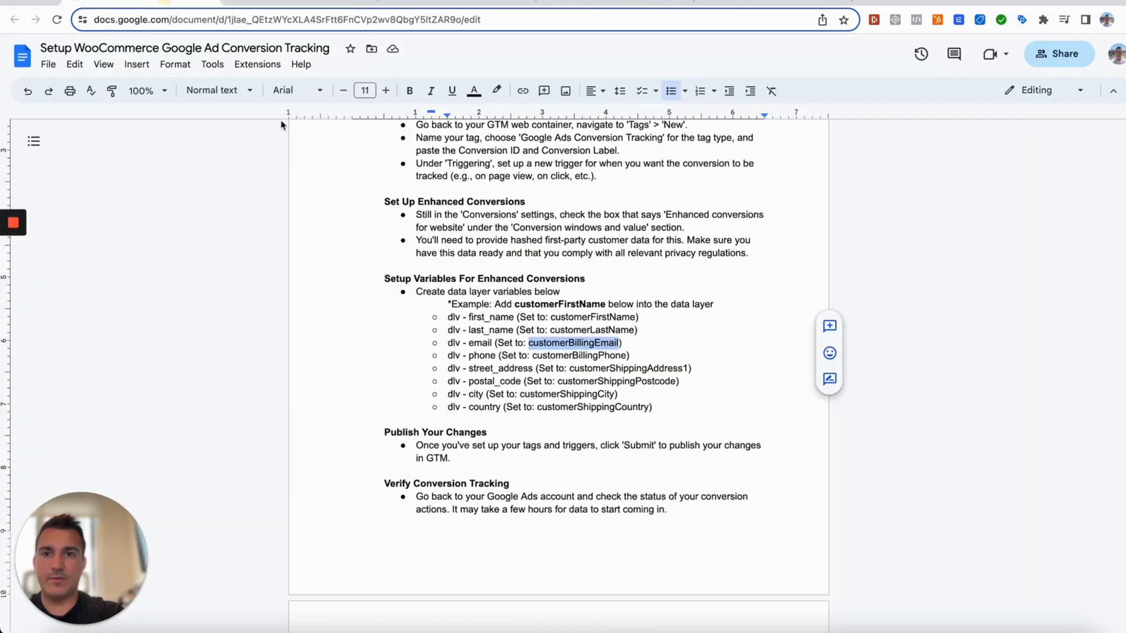
drag(534, 355, 627, 356)
key(ctrl+c)
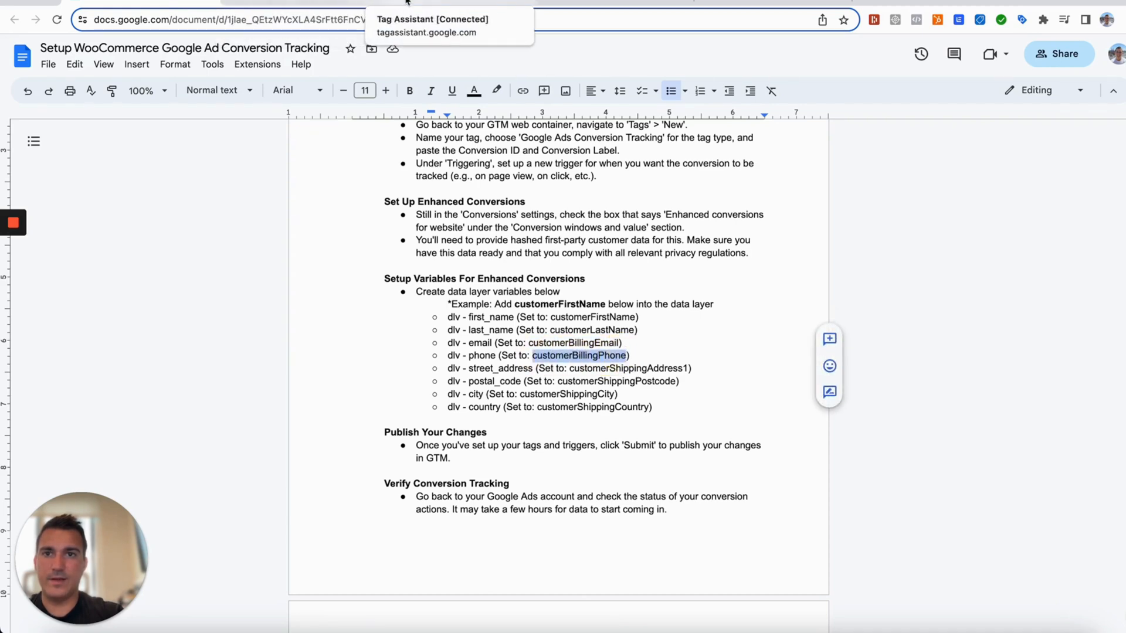
click(452, 3)
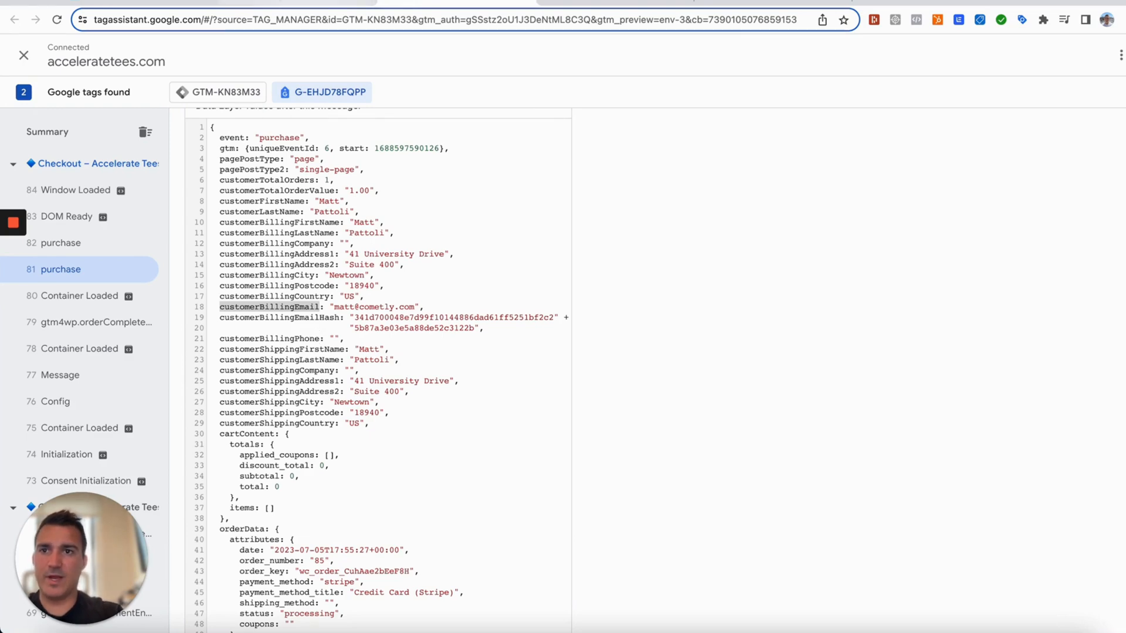
Step: Switch to Google Tag Manager and start a new variable for the Phone field, named dlv - phone
click(248, 3)
click(514, 323)
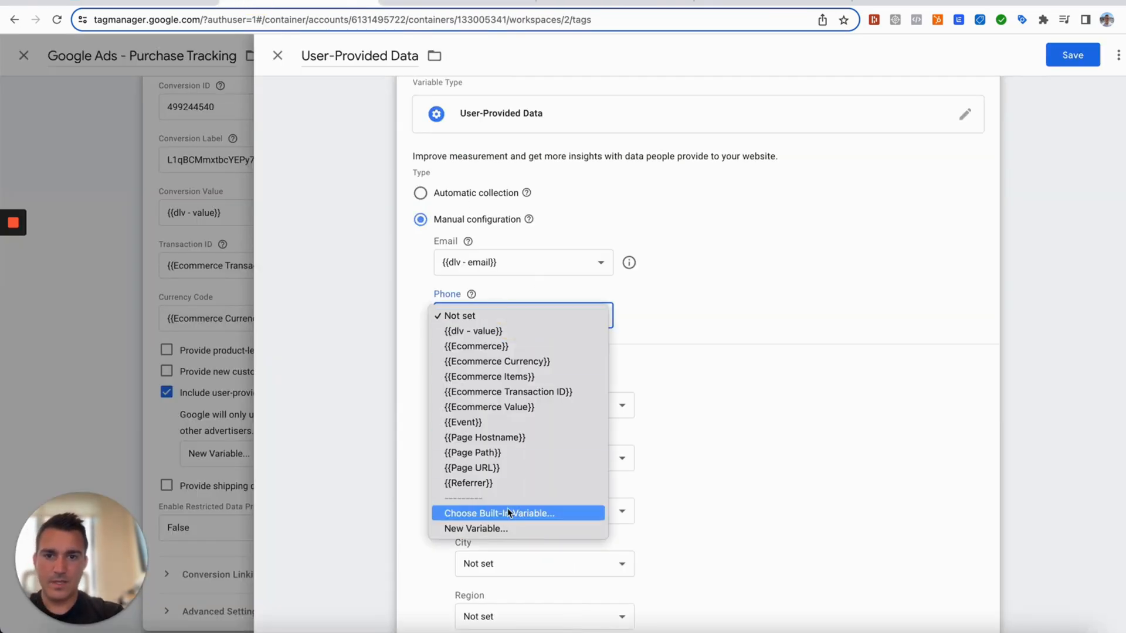
click(506, 529)
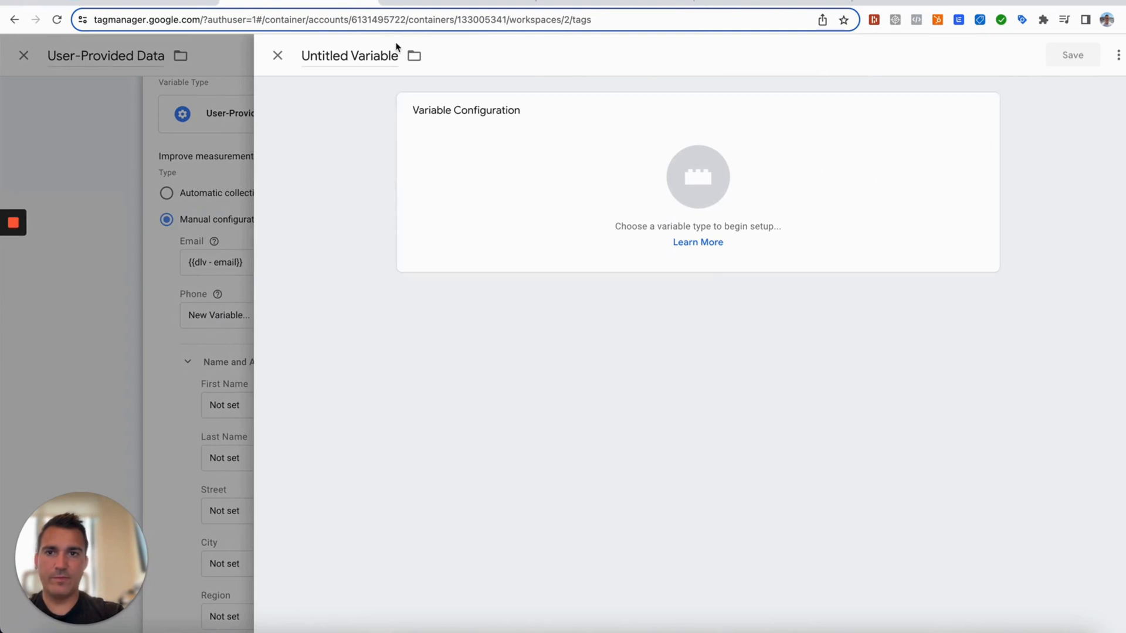
click(371, 58)
click(370, 56)
click(371, 56)
click(371, 55)
drag(371, 56, 398, 56)
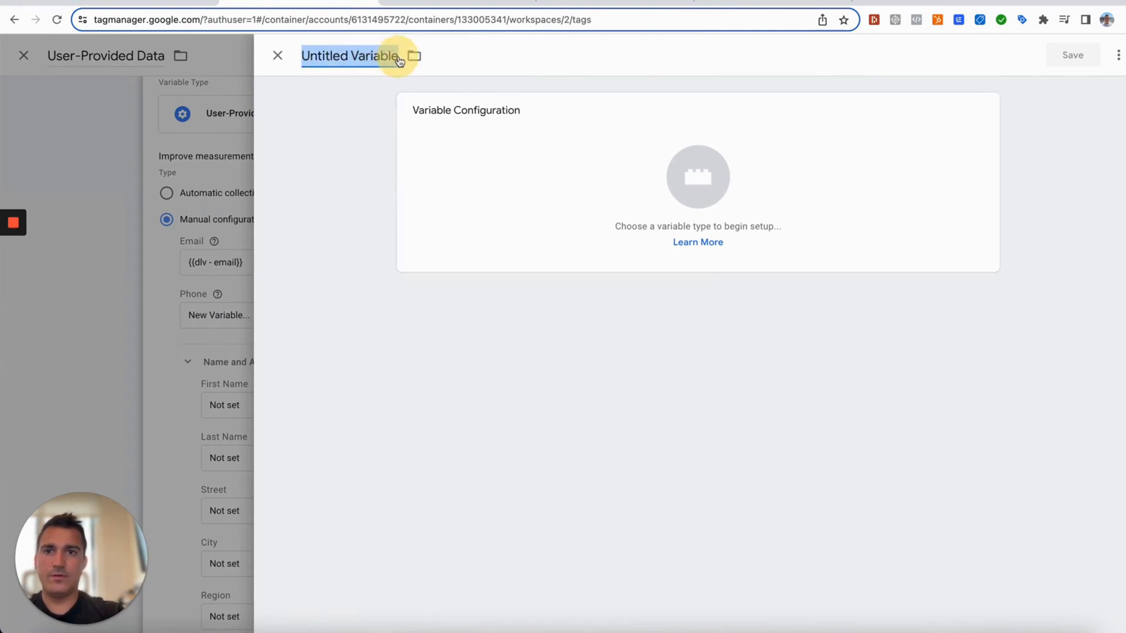
text(dlv - phone)
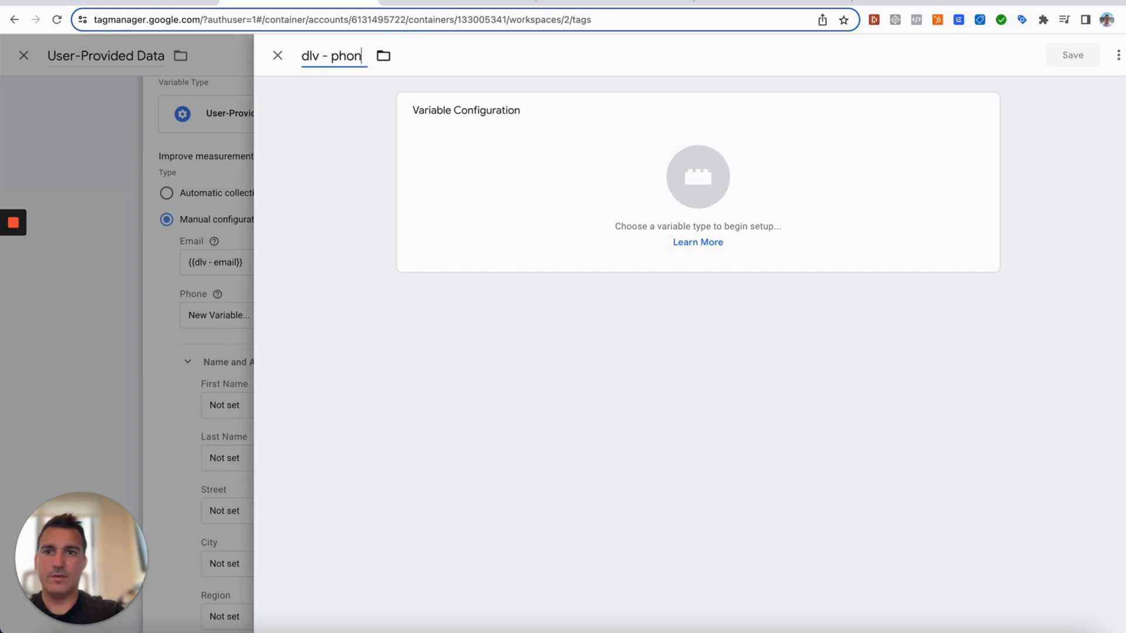
Step: Make dlv - phone a Data Layer Variable reading customerBillingPhone and save it
click(598, 146)
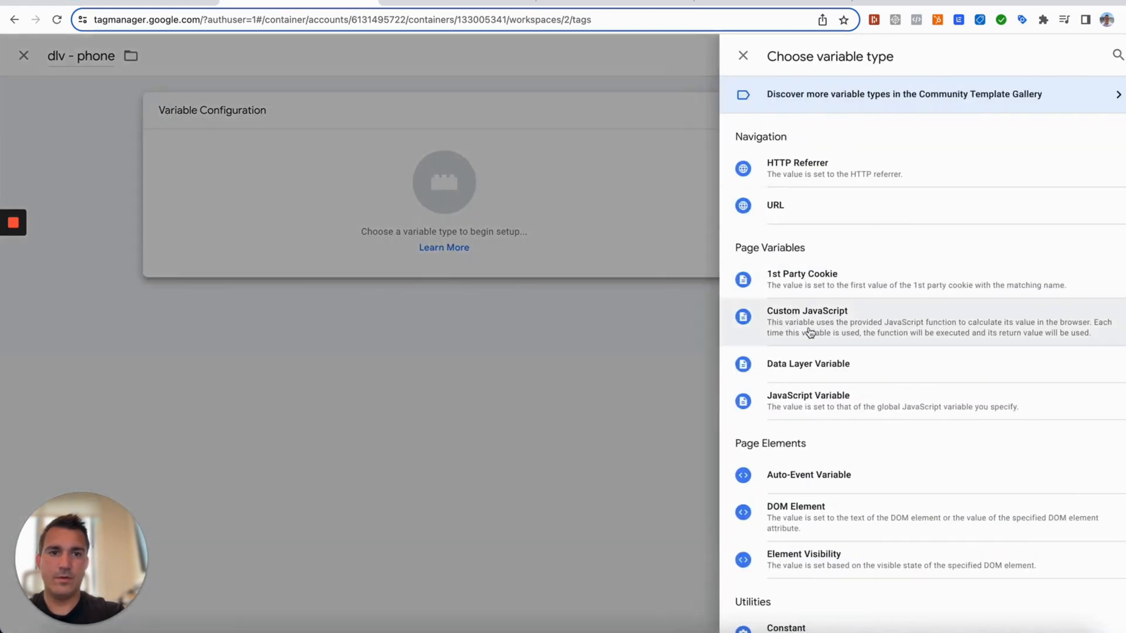
click(806, 364)
click(468, 242)
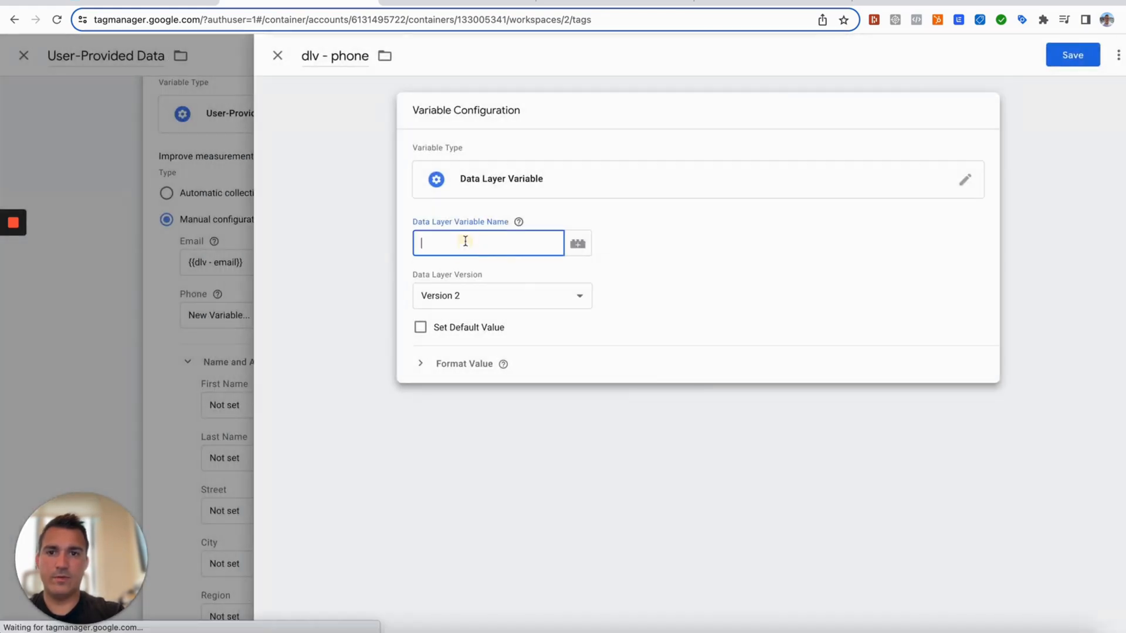
key(ctrl+v)
key(ctrl+v)
drag(556, 244, 354, 245)
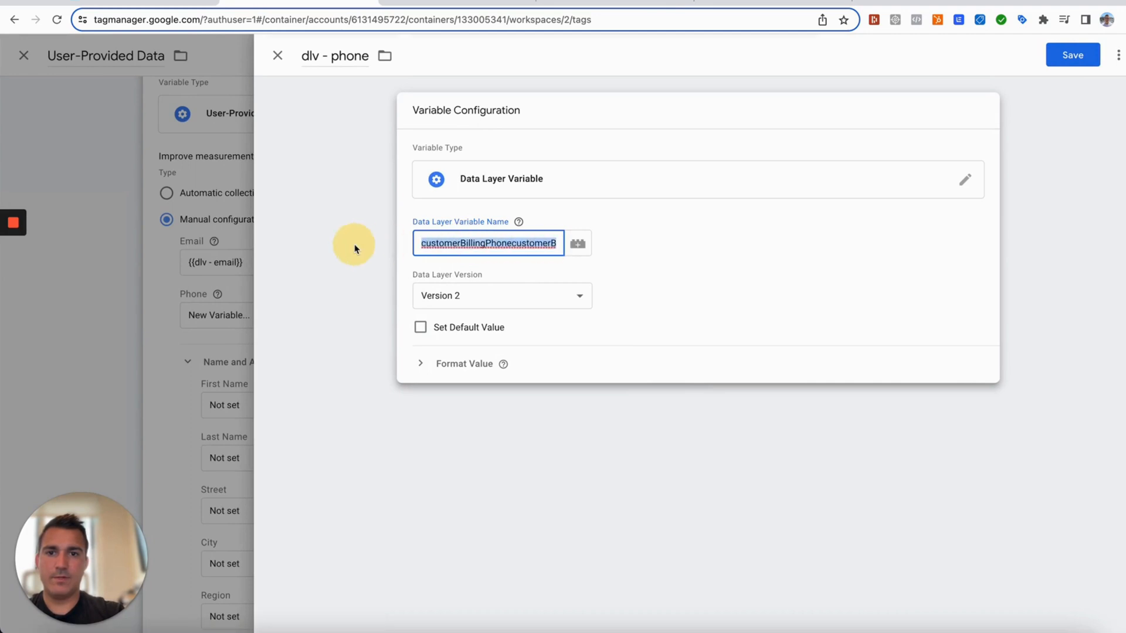
click(498, 243)
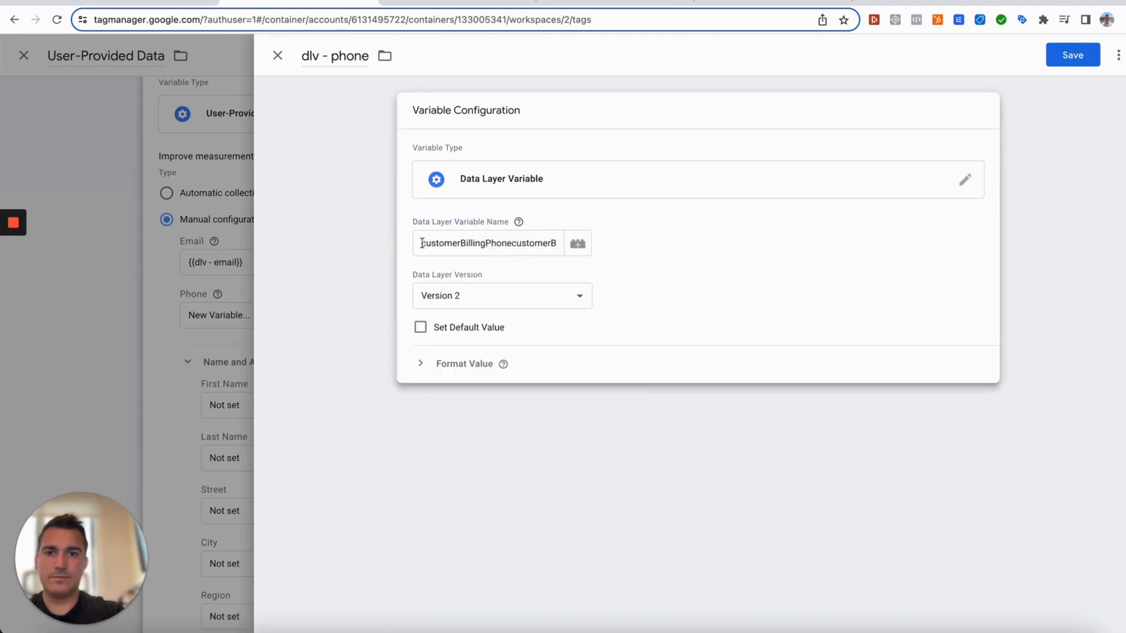
key(ctrl+a)
key(BackSpace)
key(ctrl+v)
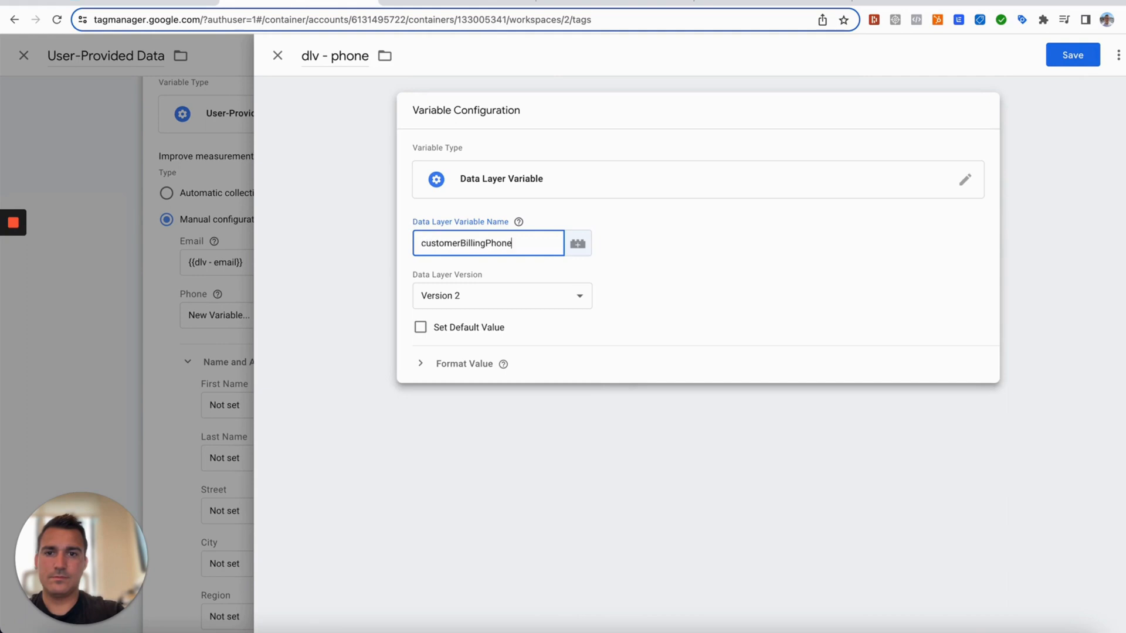
click(1076, 59)
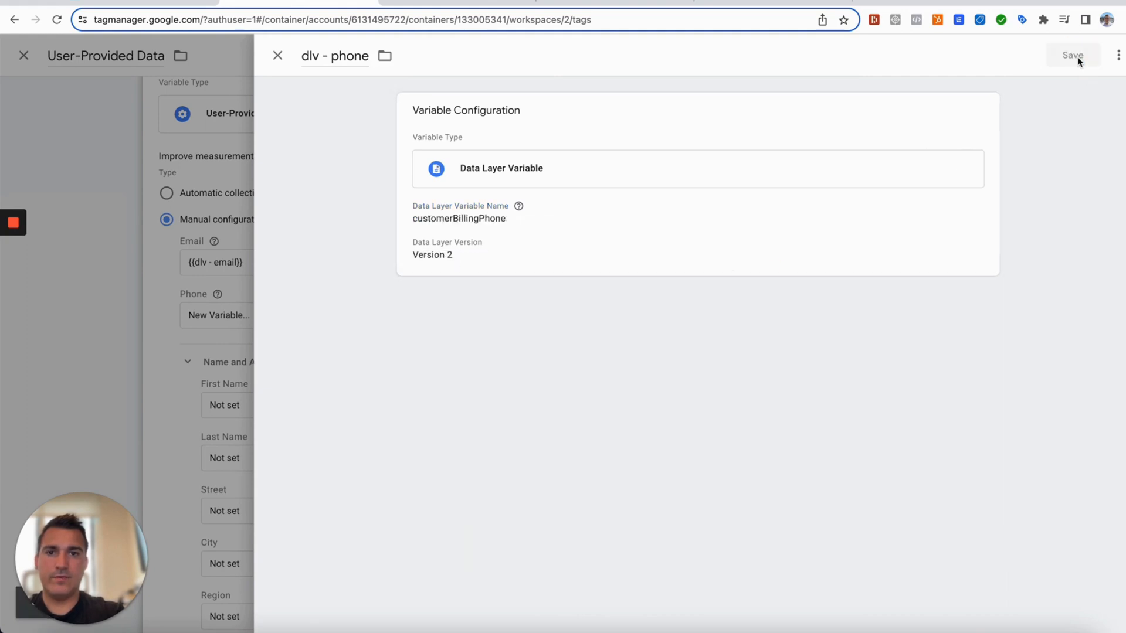
Step: Copy customerFirstName from the dlv - first_name entry of the setup guide in Google Docs
scroll(604, 376, down, 2)
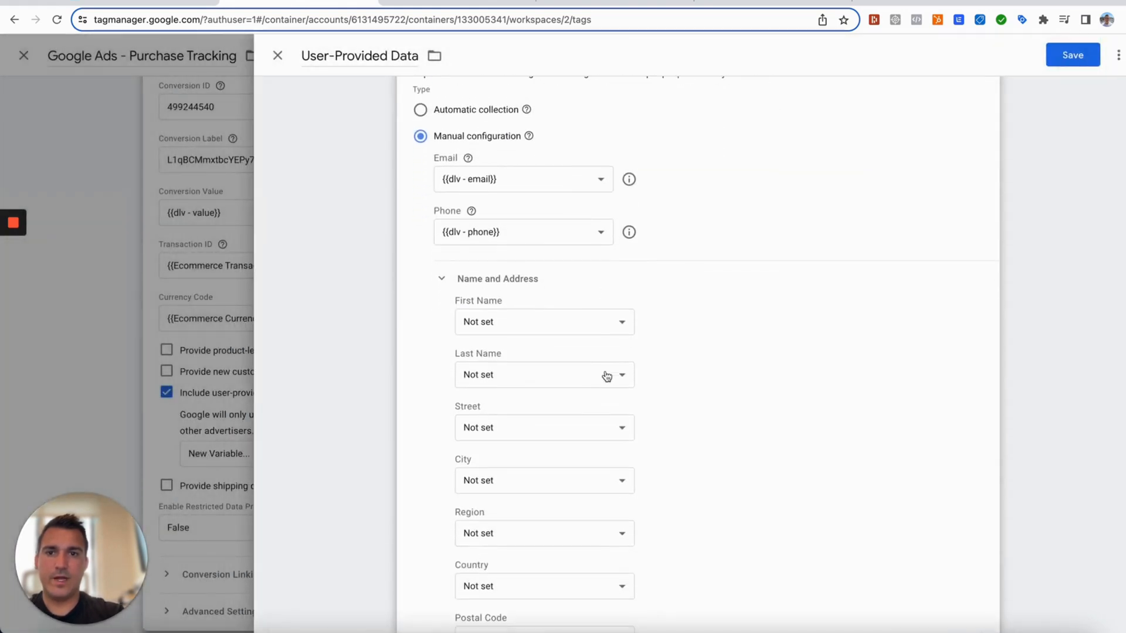
scroll(583, 282, down, 2)
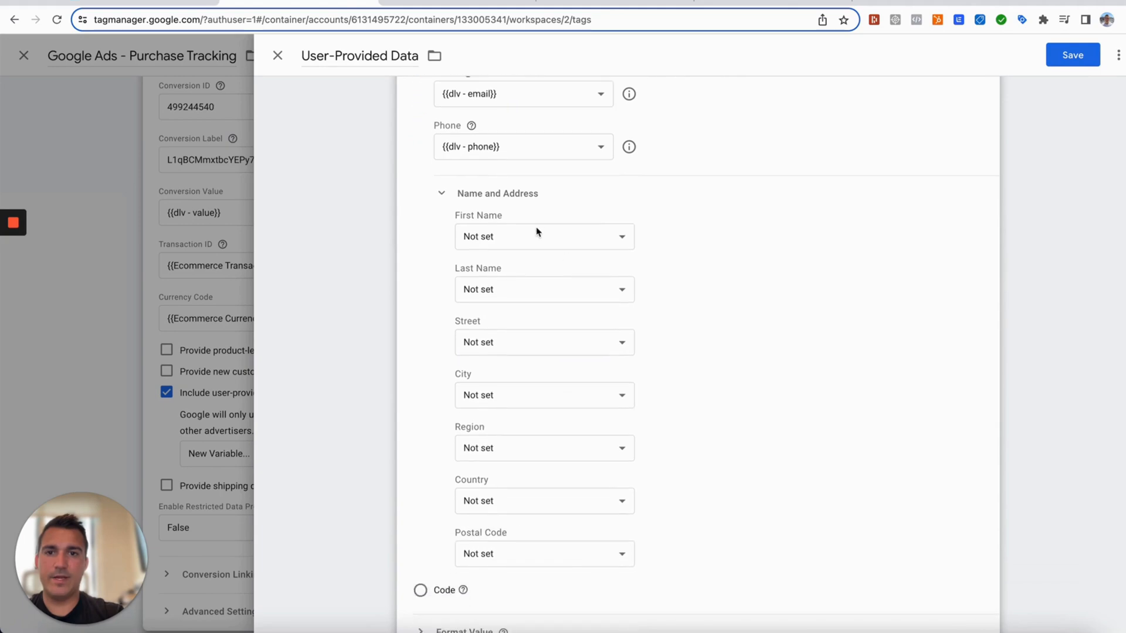
click(135, 2)
drag(551, 316, 635, 317)
key(ctrl+c)
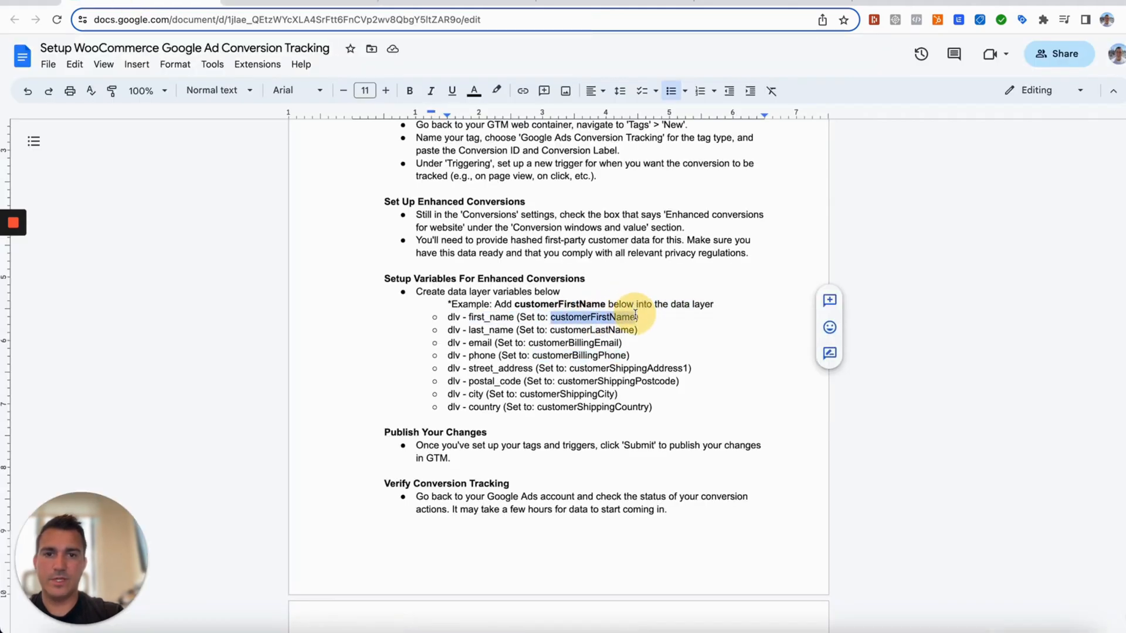
Step: Switch to Google Tag Manager and start a new variable for the First Name field, named dlv - first_name
click(315, 2)
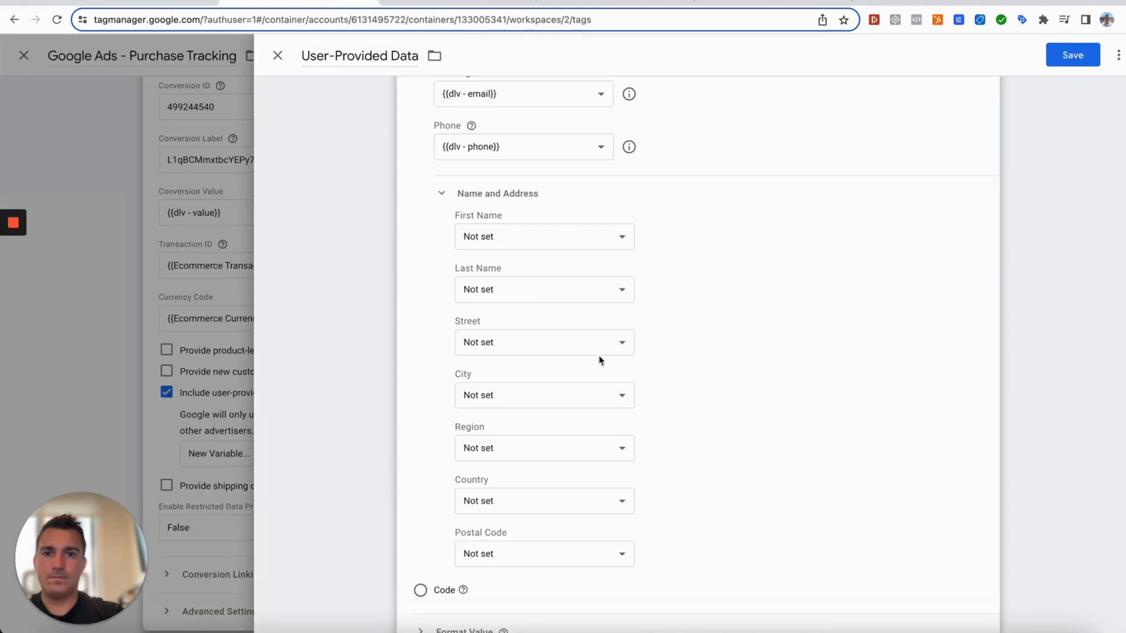
click(523, 237)
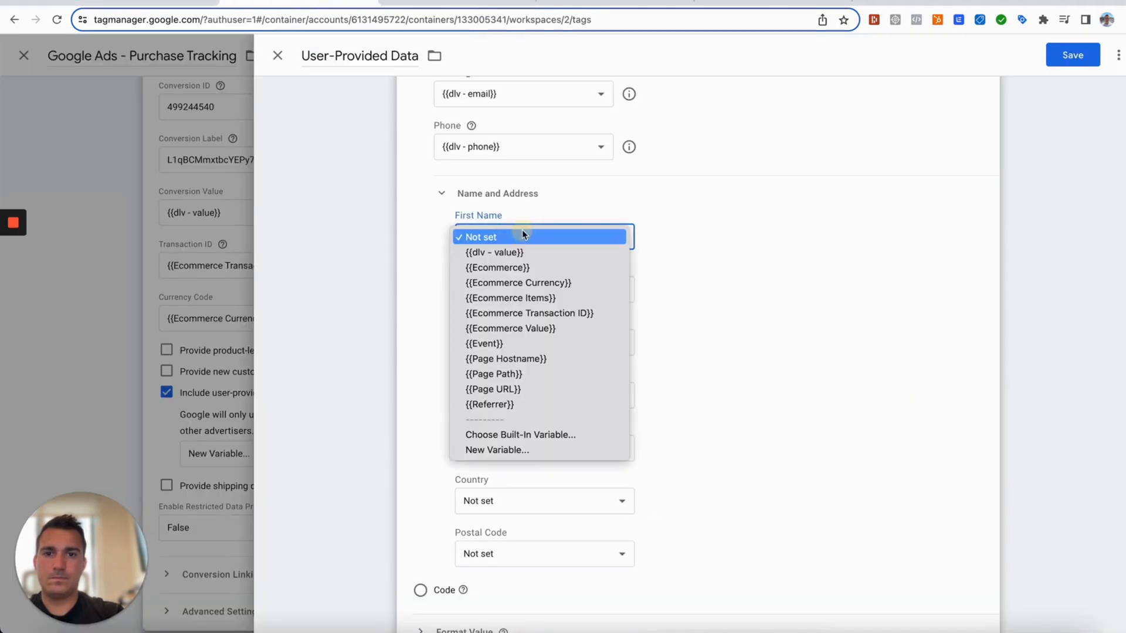
click(508, 448)
drag(398, 55, 293, 54)
text(dlv - first_name)
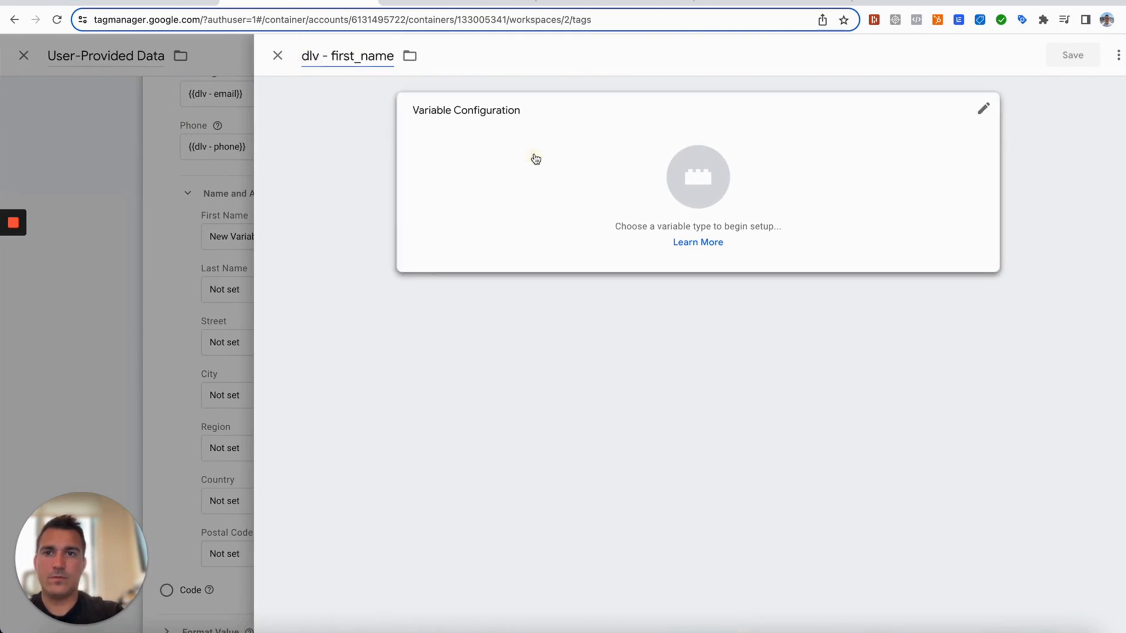
Step: Make dlv - first_name a Data Layer Variable reading customerFirstName and save it
click(535, 157)
click(801, 364)
click(455, 241)
key(ctrl+v)
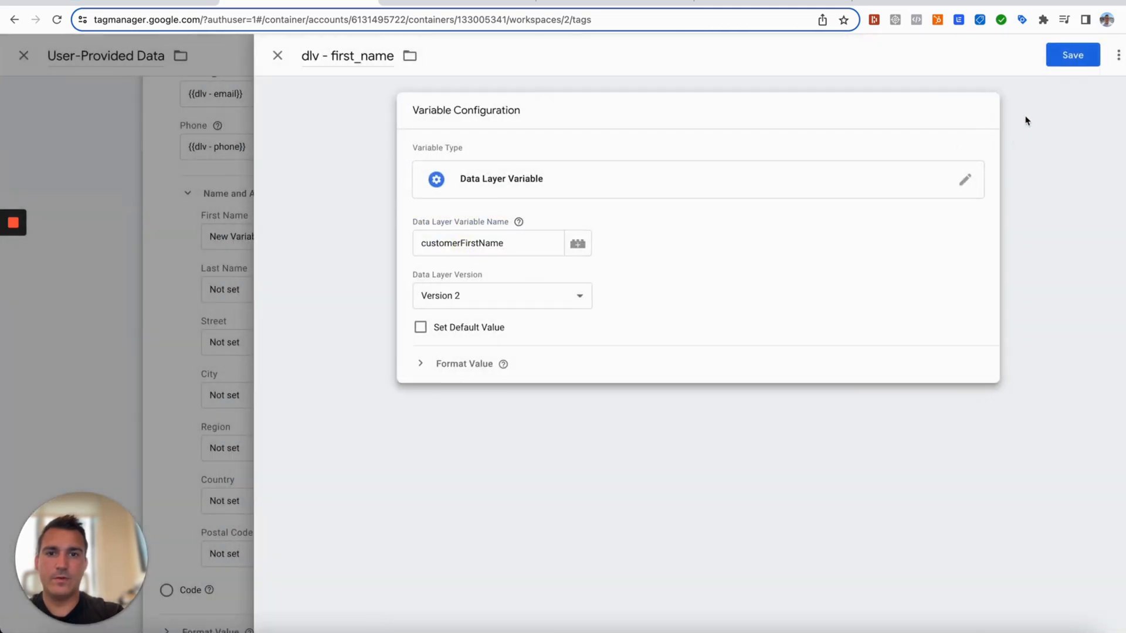
click(1072, 54)
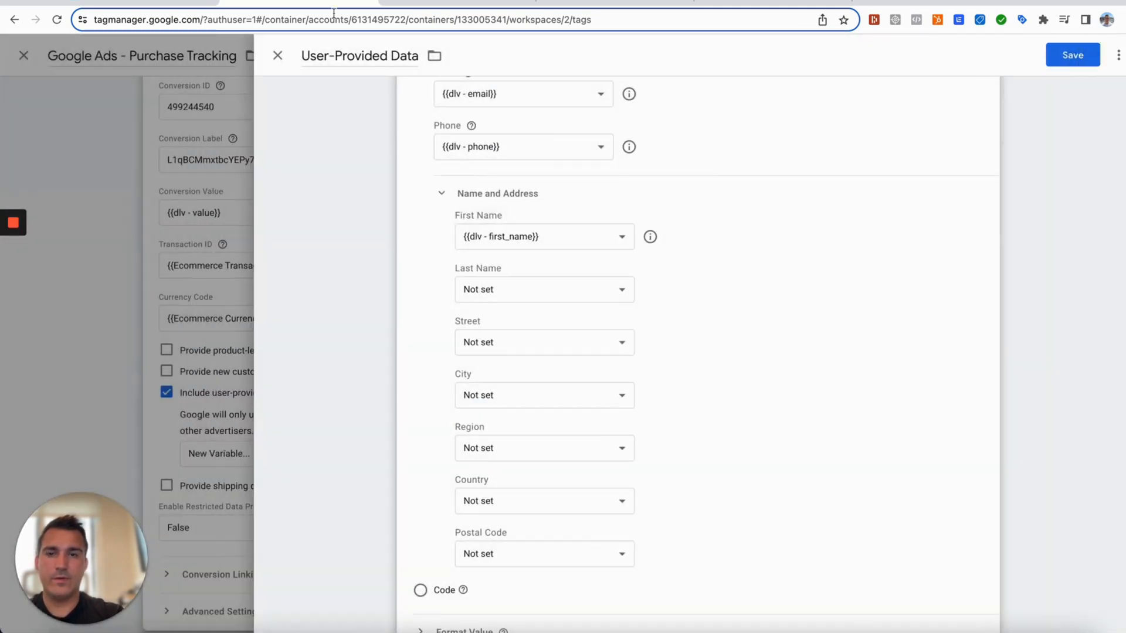
Step: Copy customerLastName from the dlv - last_name entry in Google Docs, and check the purchase event's data layer in Tag Assistant
click(141, 4)
drag(549, 330, 634, 328)
key(ctrl+c)
click(300, 3)
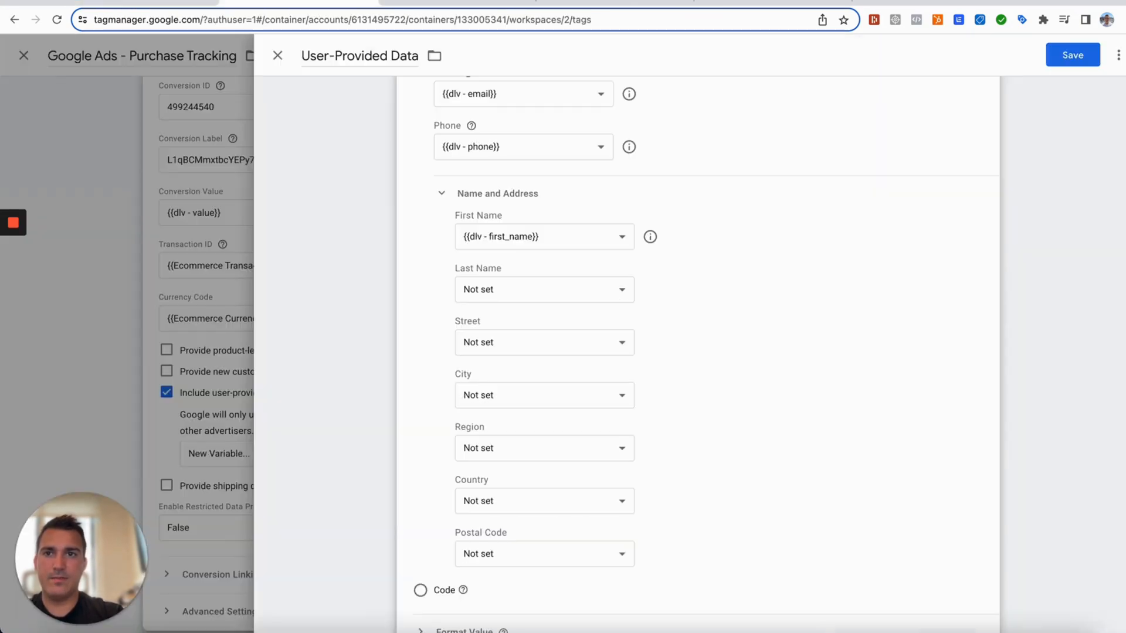
click(420, 4)
scroll(354, 304, up, 1)
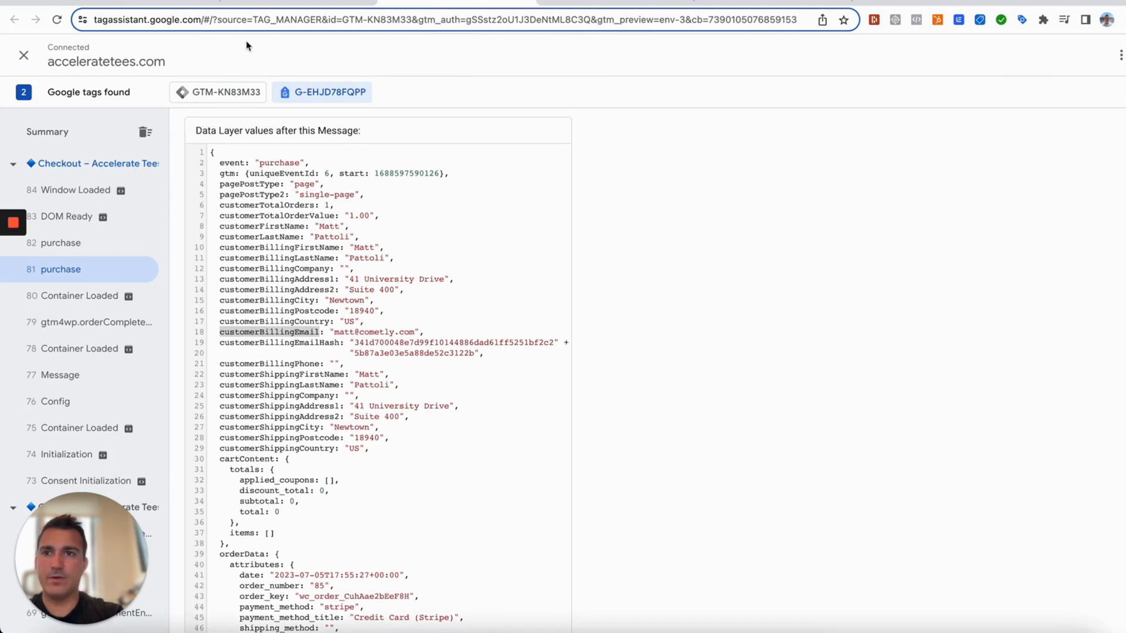
Step: Switch to Google Tag Manager and start a new variable for the Last Name field, named dlv - last_name
click(295, 3)
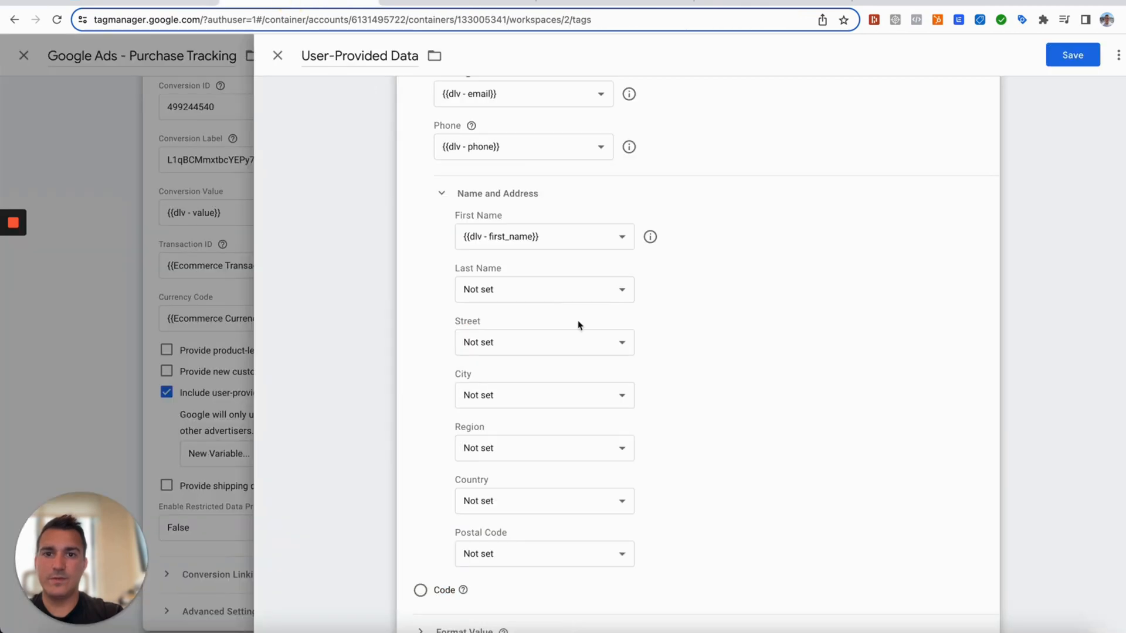
click(555, 290)
click(526, 503)
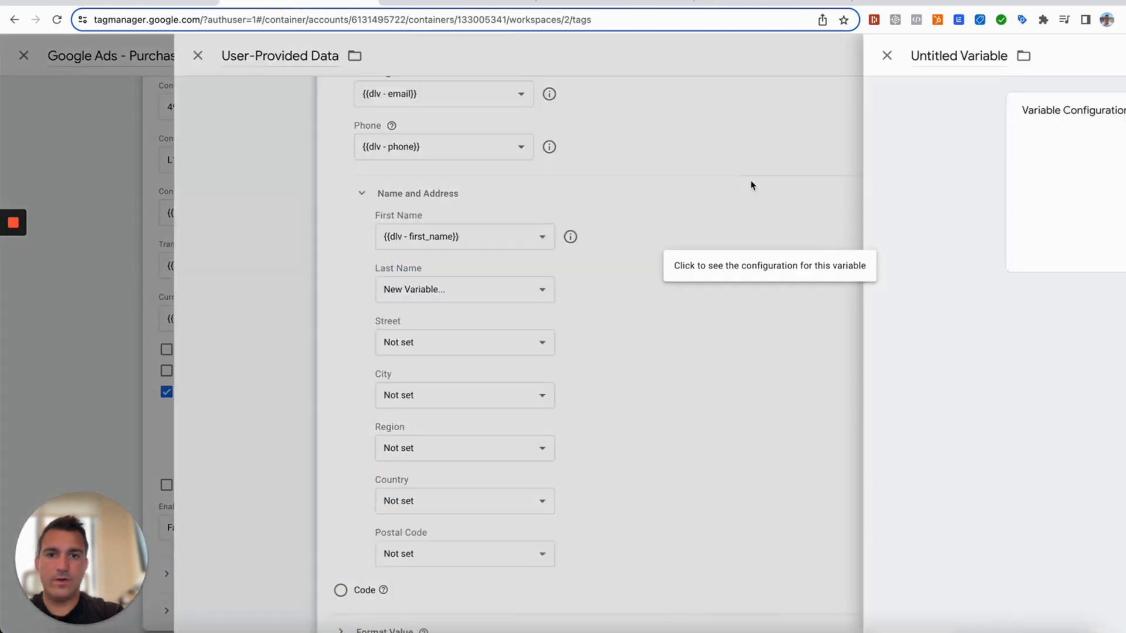
drag(395, 57, 297, 55)
text(dlv - last_name)
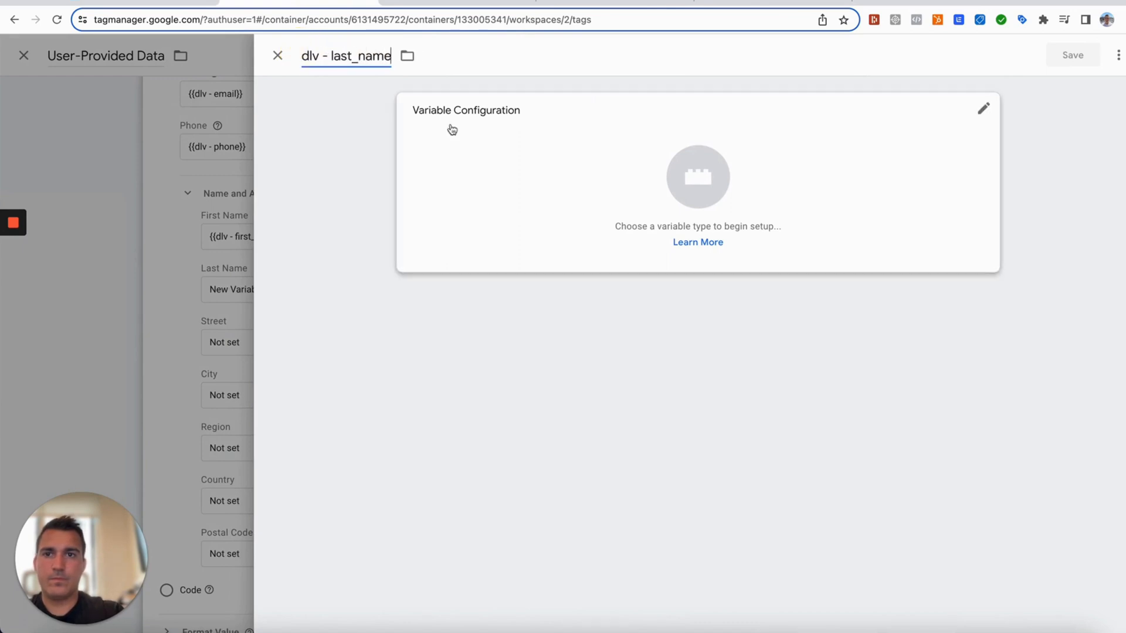
Step: Make dlv - last_name a Data Layer Variable reading customerLastName and save it
click(499, 139)
click(832, 364)
click(510, 241)
key(ctrl+v)
click(1077, 57)
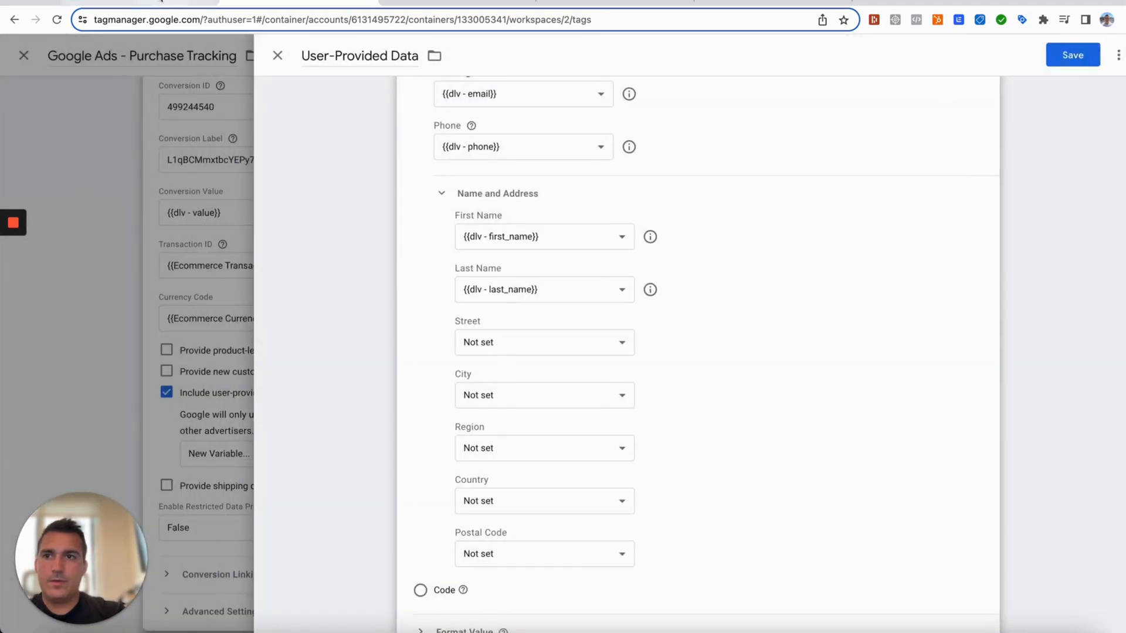
Step: Copy customerShippingAddress1 from the dlv - street_address entry of the setup guide in Google Docs and return to Google Tag Manager
click(157, 3)
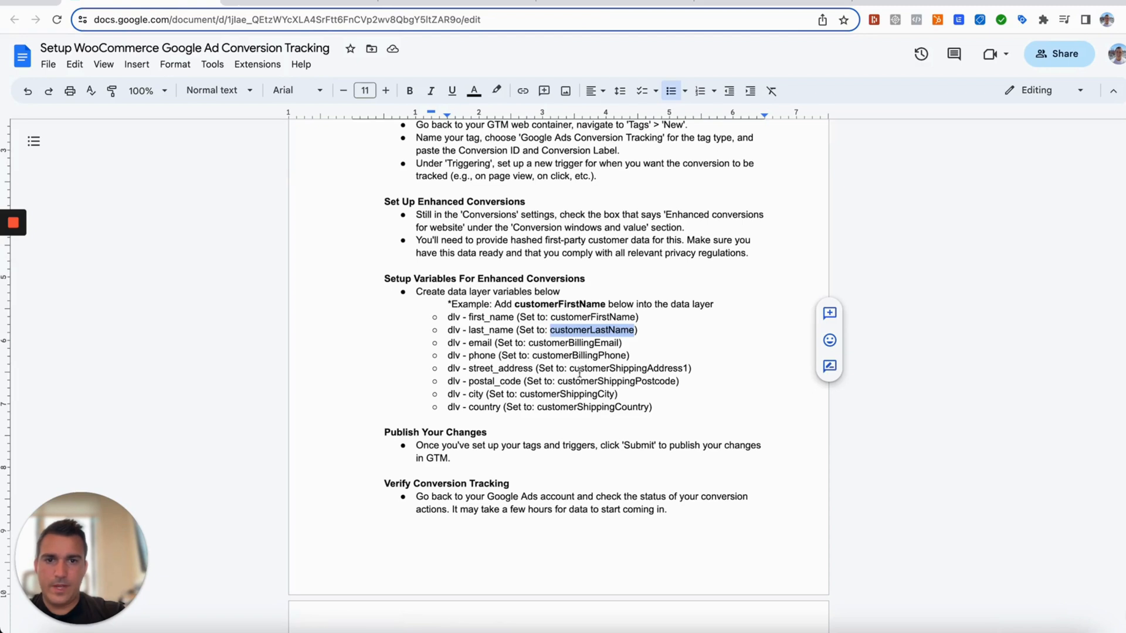
drag(569, 368, 688, 367)
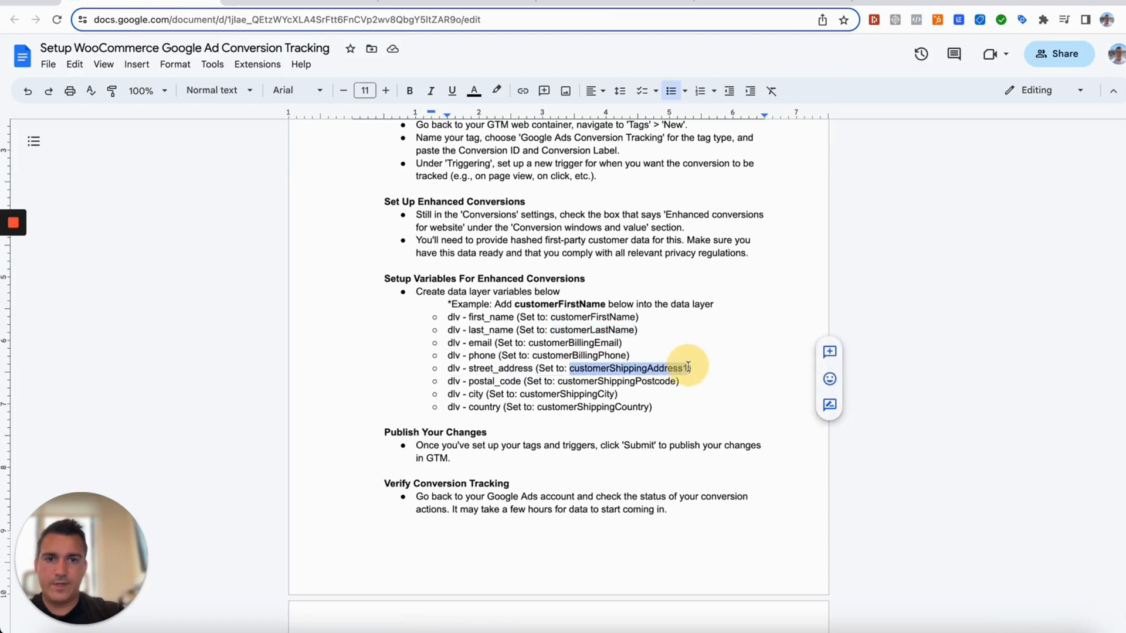
click(459, 3)
Step: Start a new variable for the Street field, named dlv - street_address
click(551, 346)
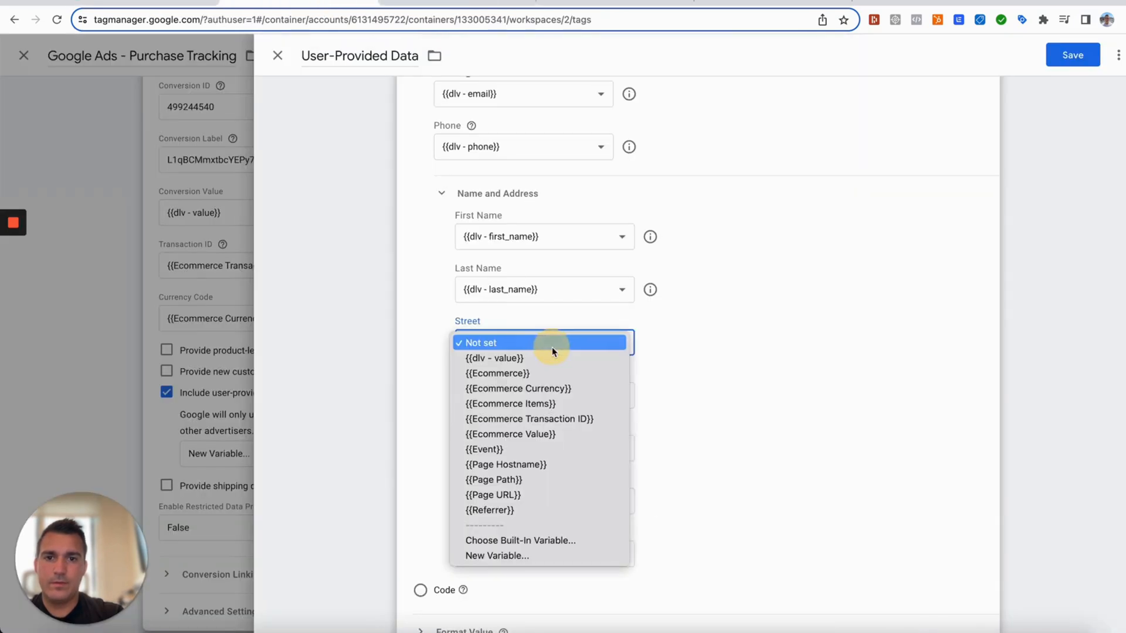
click(530, 553)
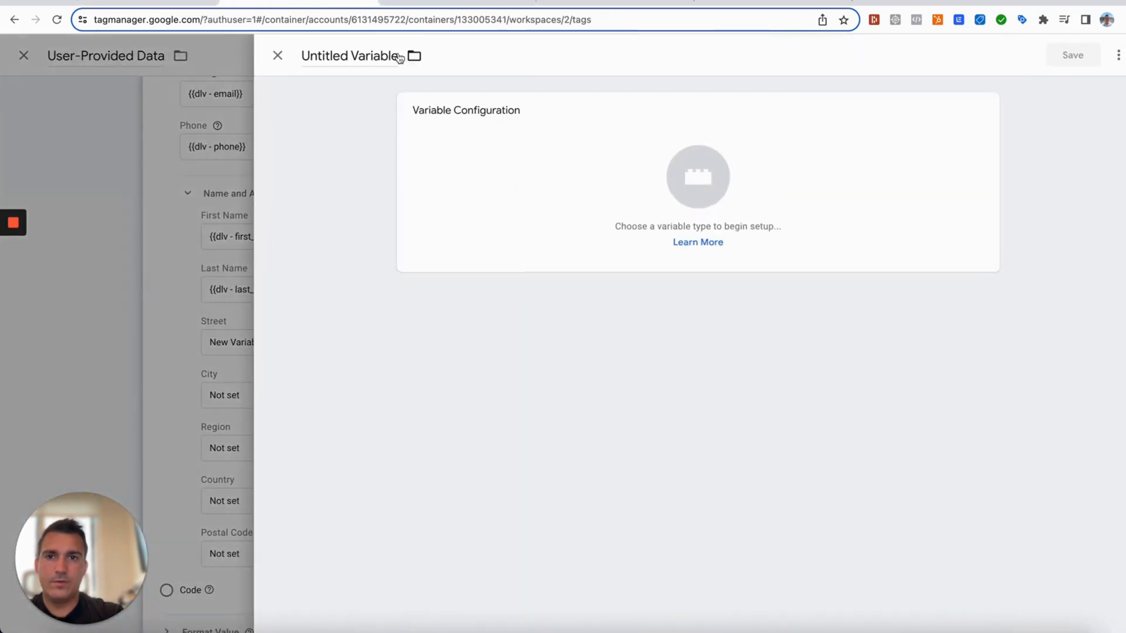
click(399, 56)
drag(397, 56, 302, 54)
text(d)
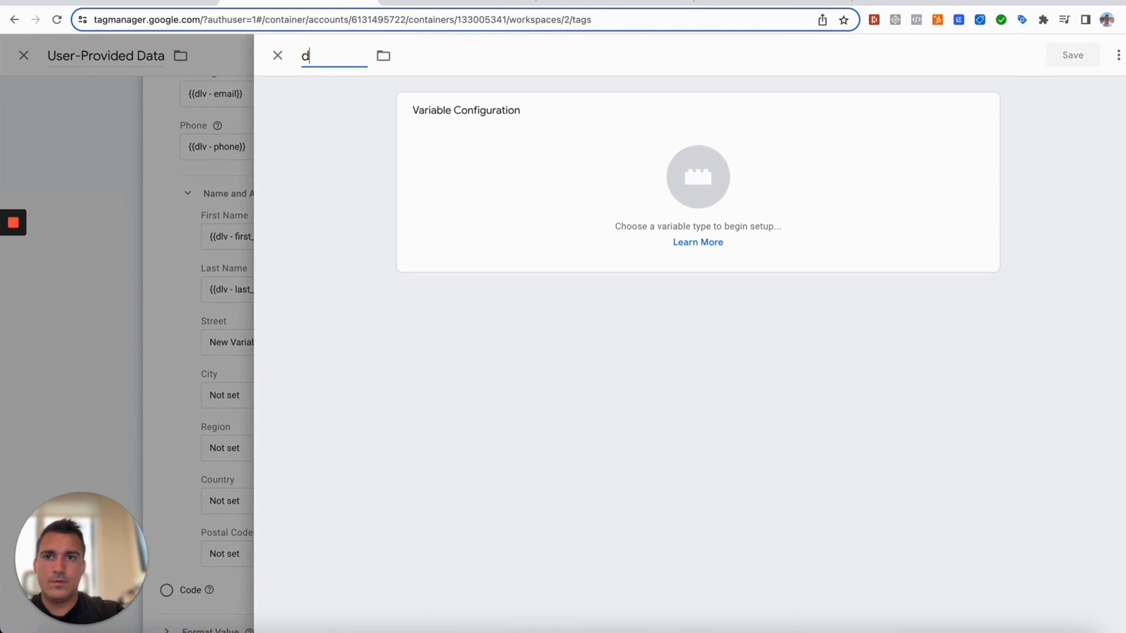
text(lv - street_address)
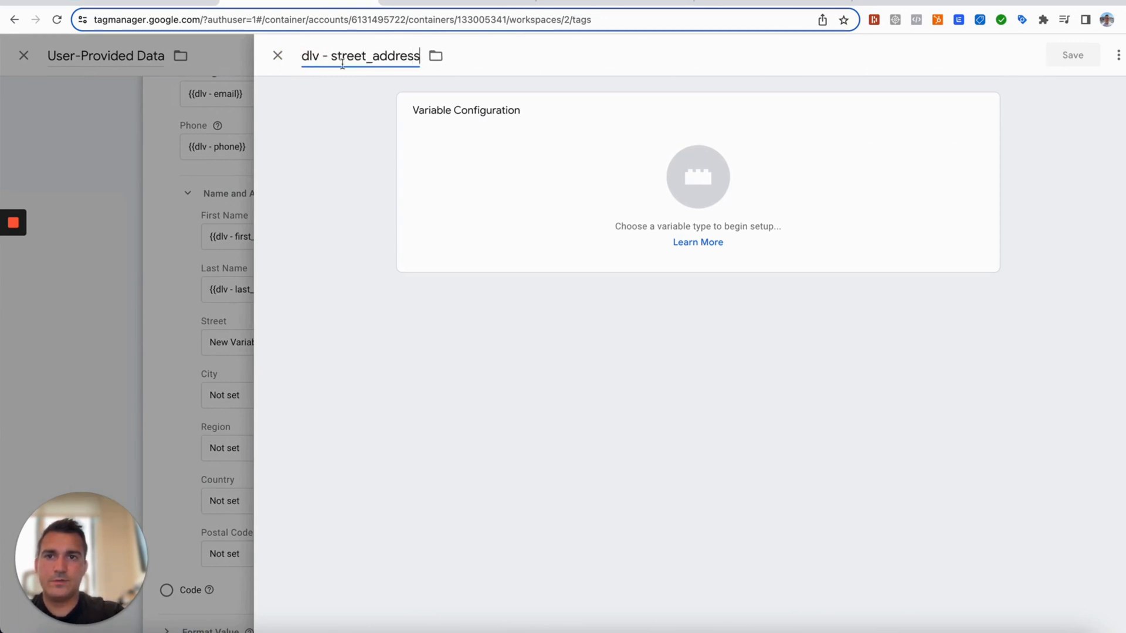
Step: Make dlv - street_address a Data Layer Variable reading customerShippingAddress1 and save it
click(533, 166)
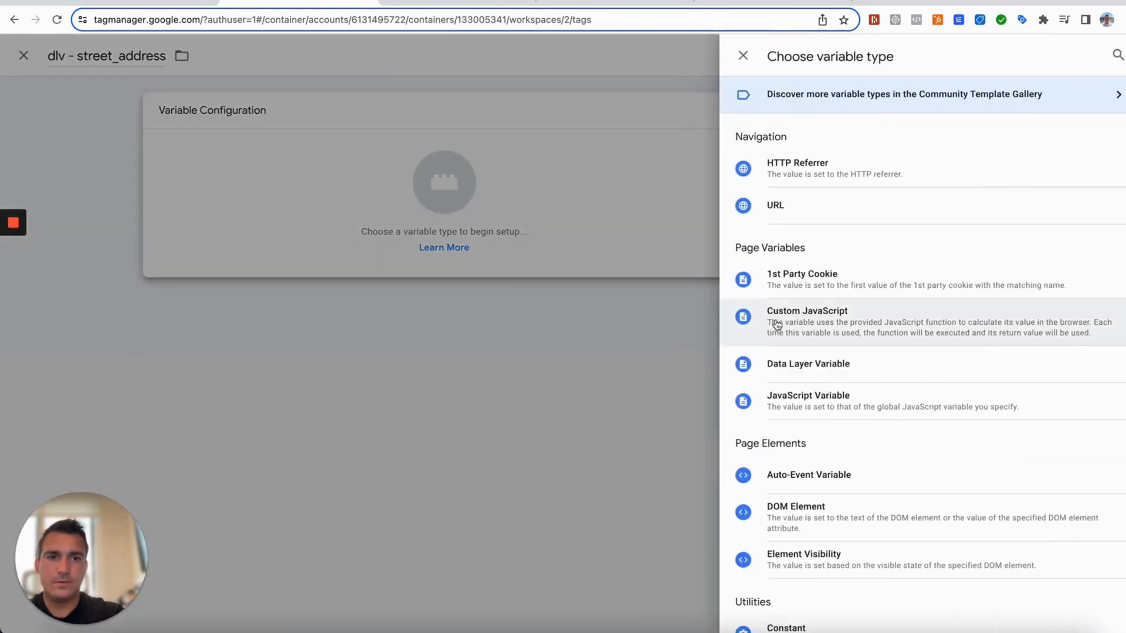
click(794, 367)
text(customerShippingAddress1)
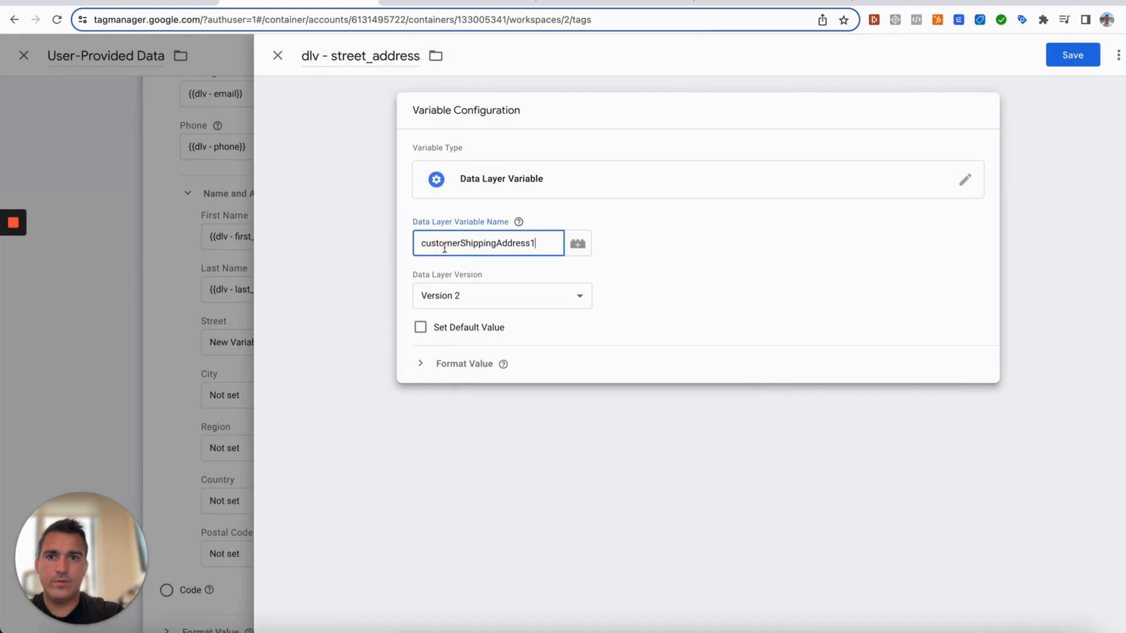
click(1071, 55)
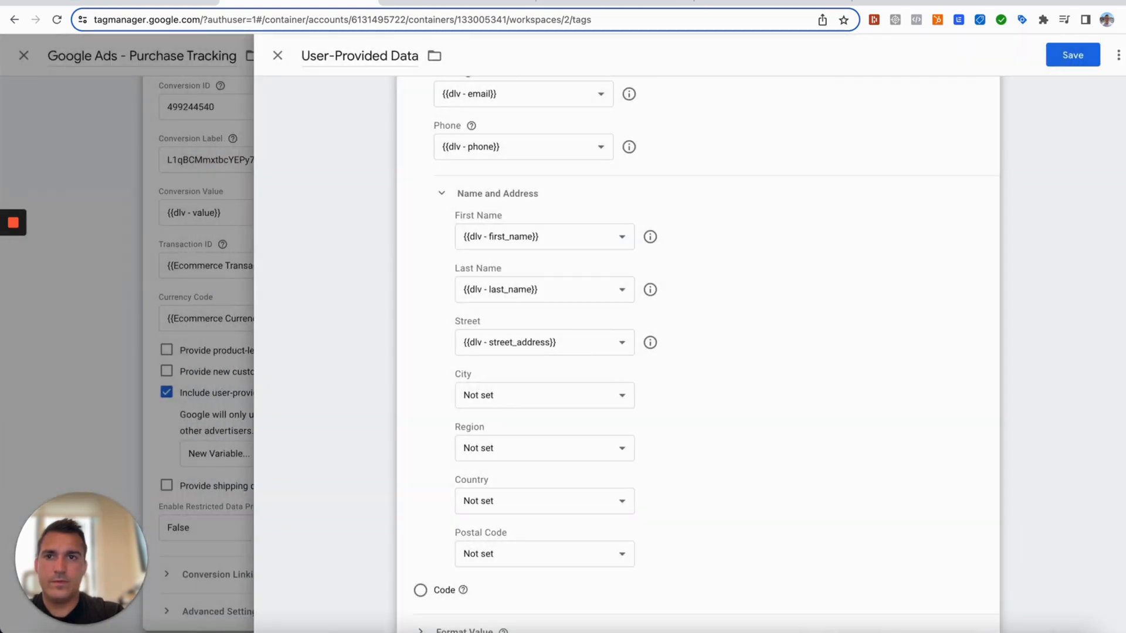
Step: Copy customerShippingCity from the dlv - city entry of the setup guide in Google Docs and return to Google Tag Manager
click(164, 4)
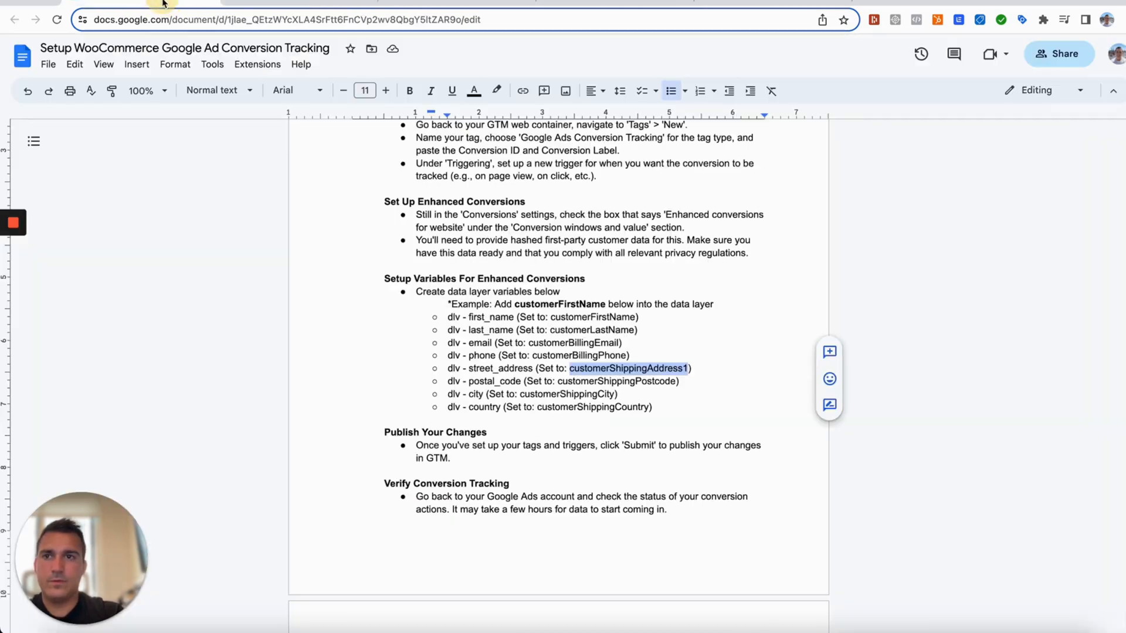
drag(521, 394, 613, 395)
key(super+c)
click(301, 5)
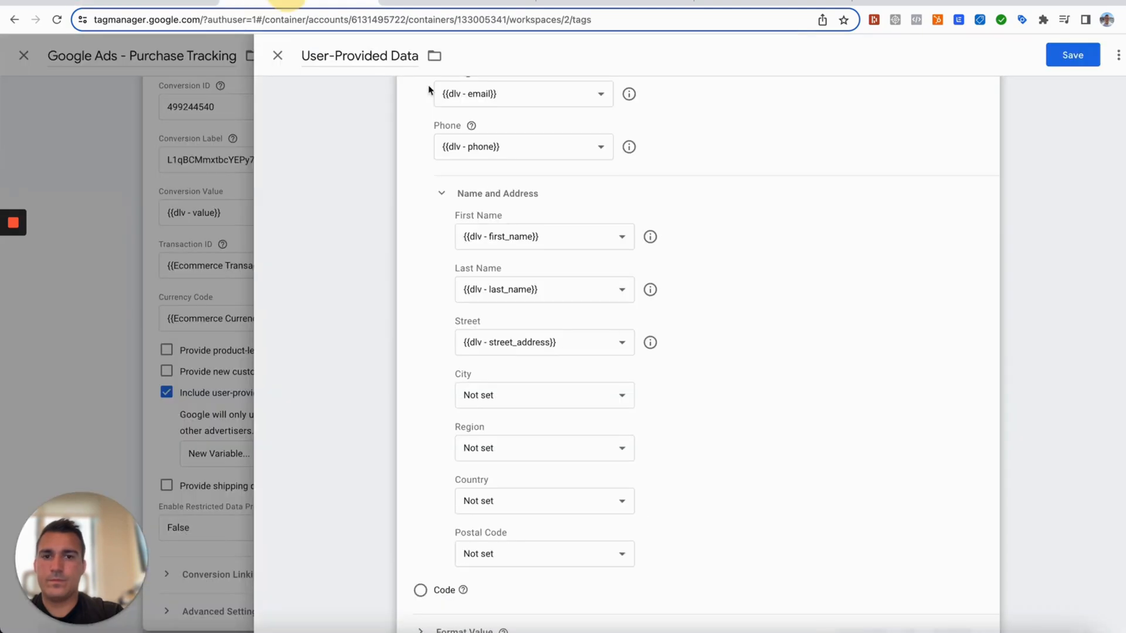
Step: Start a new variable for the City field, named dlv - city
click(509, 394)
click(499, 609)
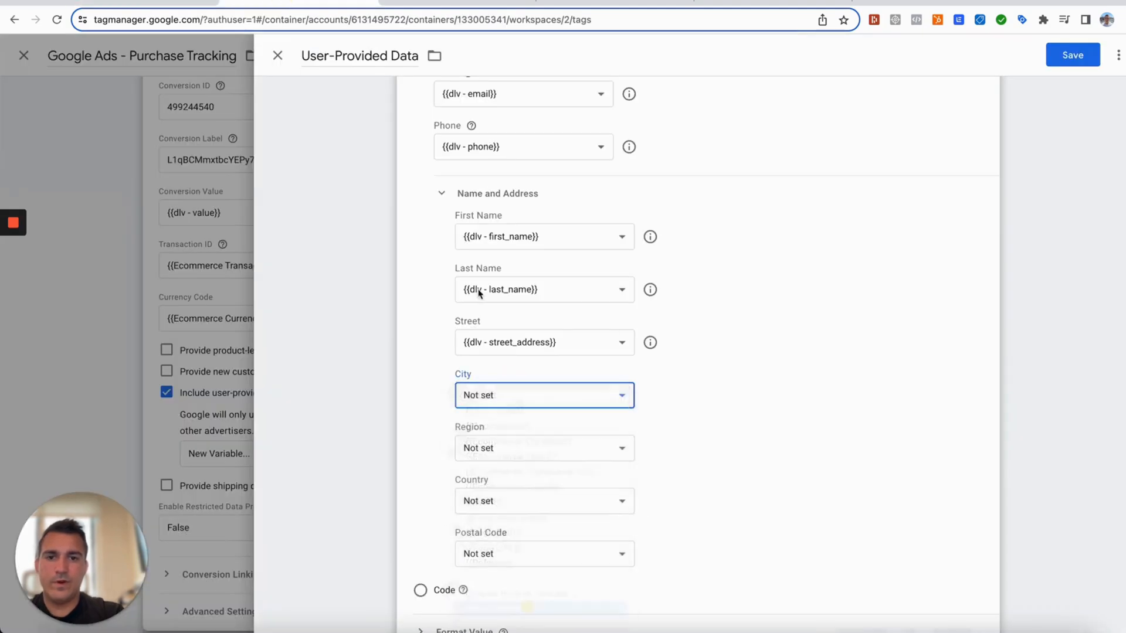
drag(397, 55, 297, 54)
text(dlv - city)
Step: Make dlv - city a Data Layer Variable reading customerShippingCity and save it
click(585, 170)
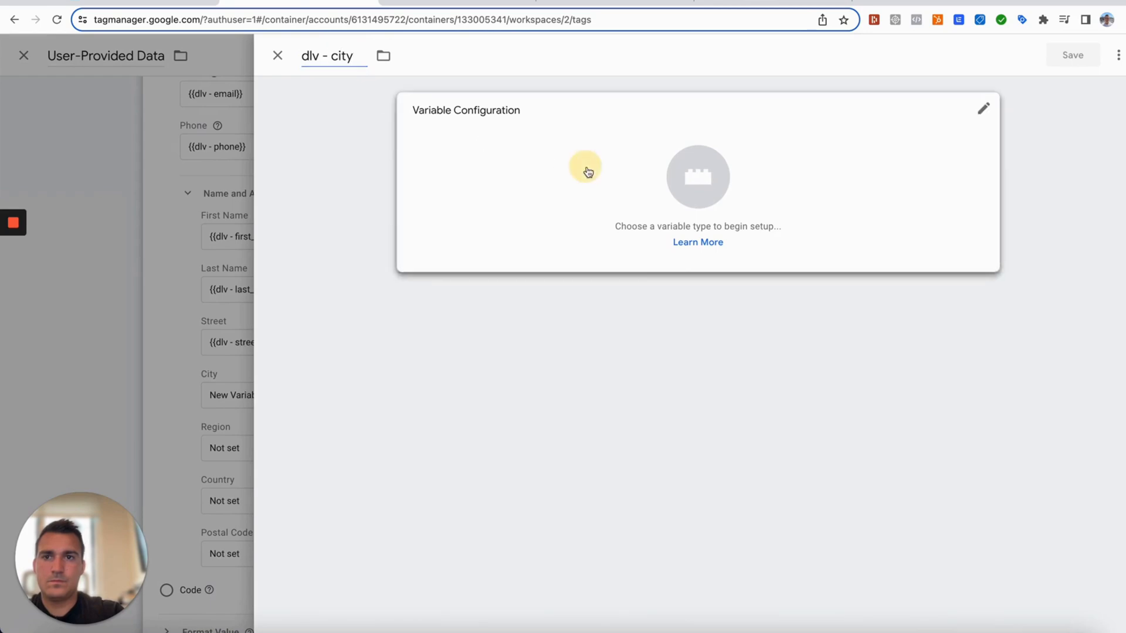
click(806, 369)
click(487, 244)
key(super+v)
click(1075, 53)
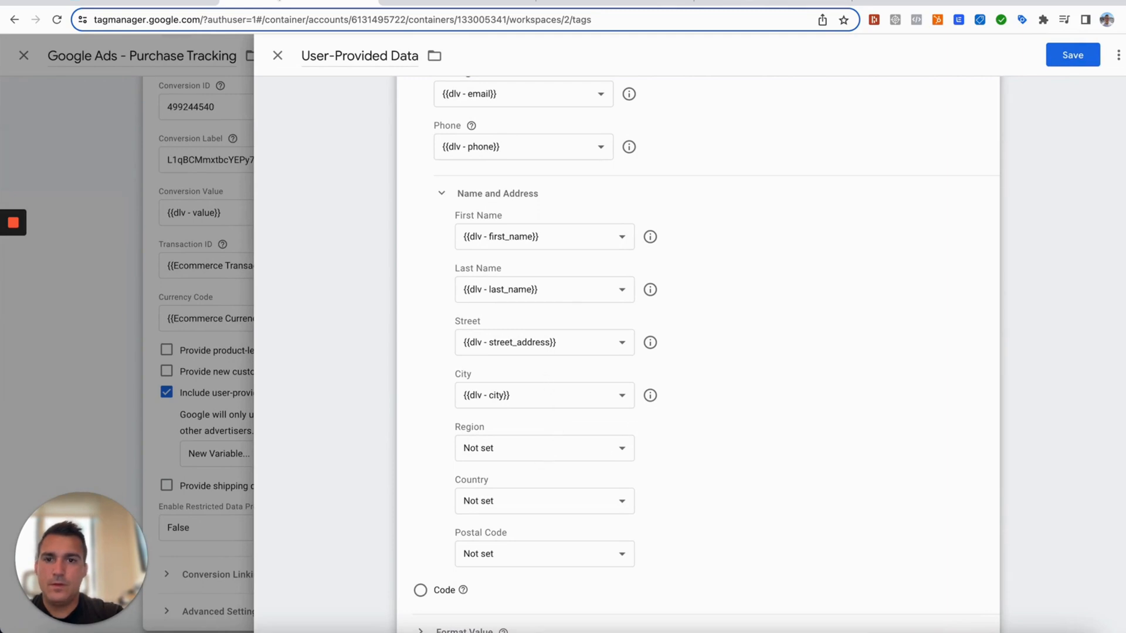
Step: Check the setup guide and the purchase event's data layer in Tag Assistant for a key that can supply the Region field
scroll(563, 448, down, 1)
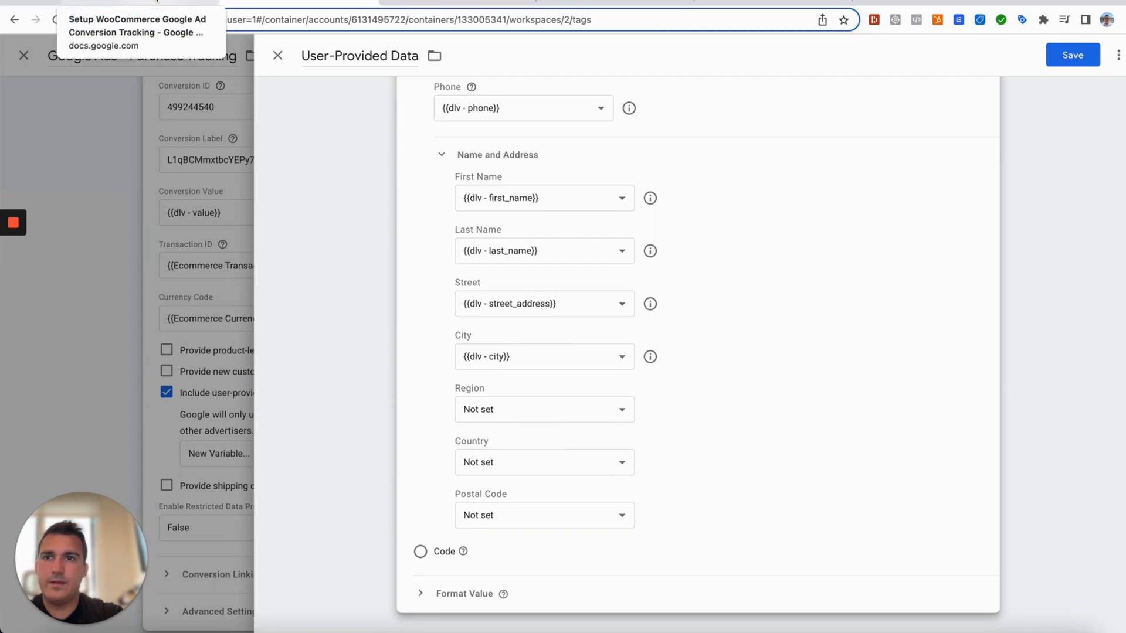
click(157, 2)
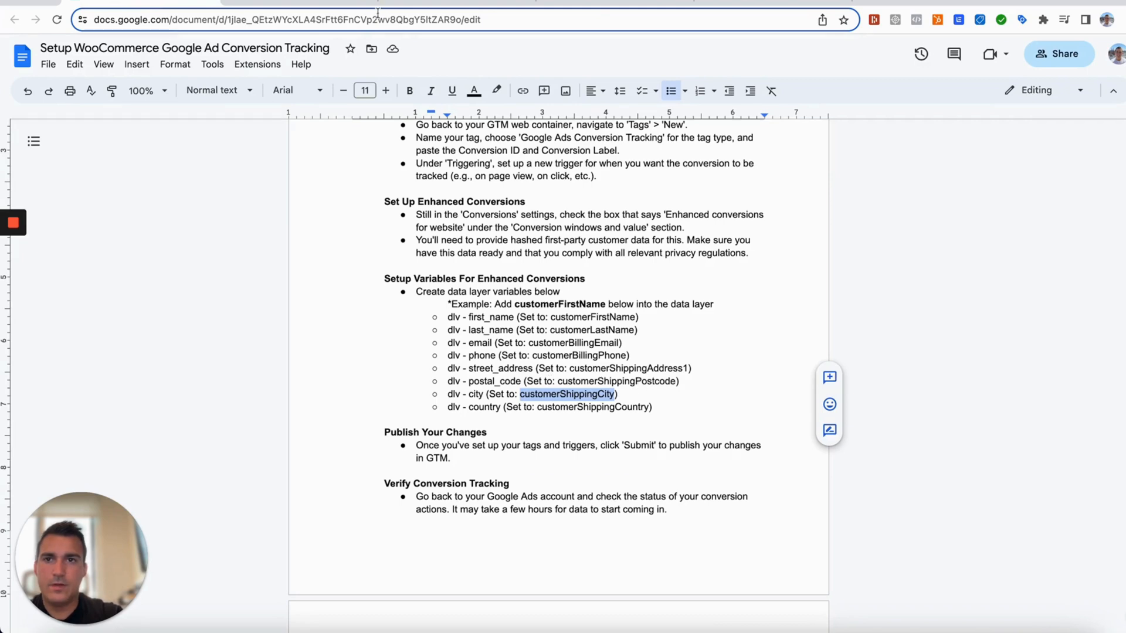
click(451, 3)
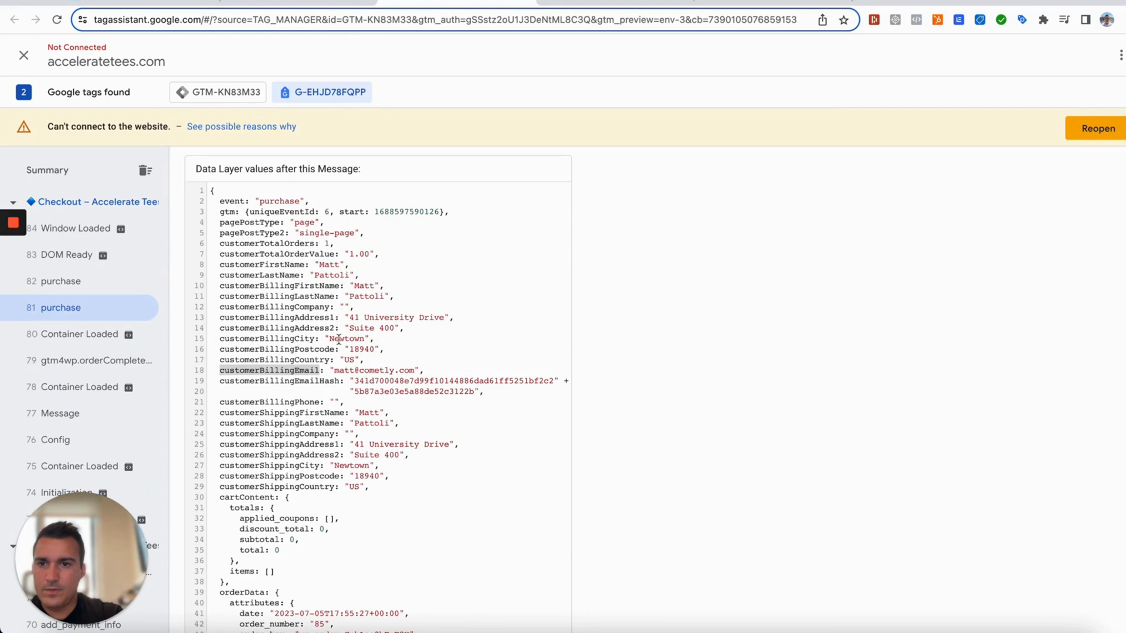
scroll(339, 339, down, 3)
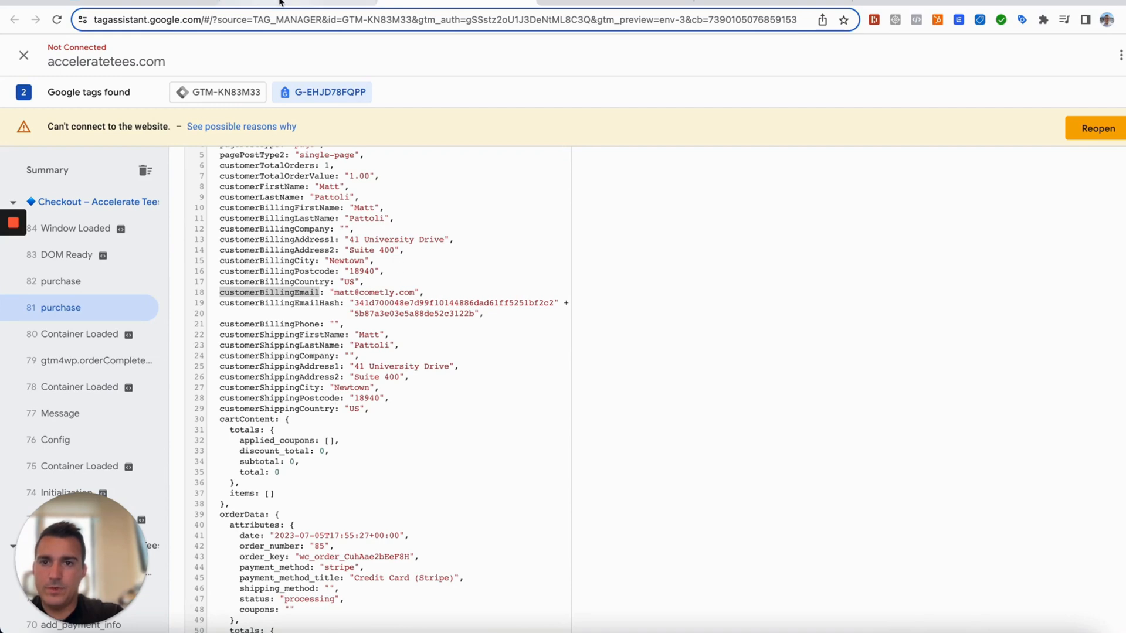
scroll(326, 379, down, 3)
scroll(327, 379, down, 10)
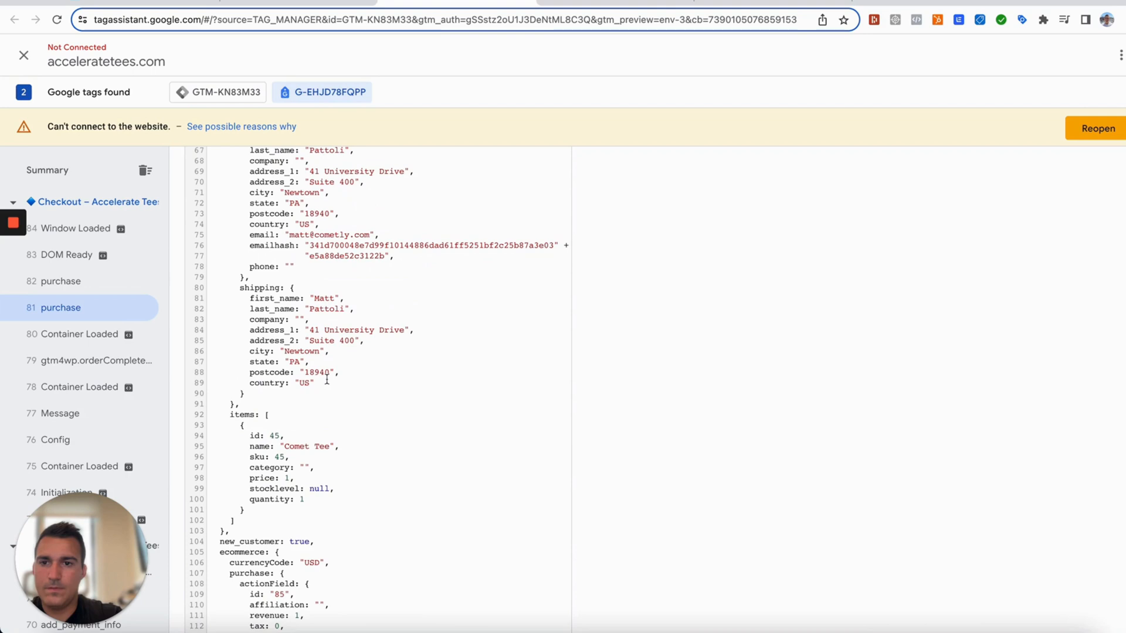
scroll(326, 380, up, 5)
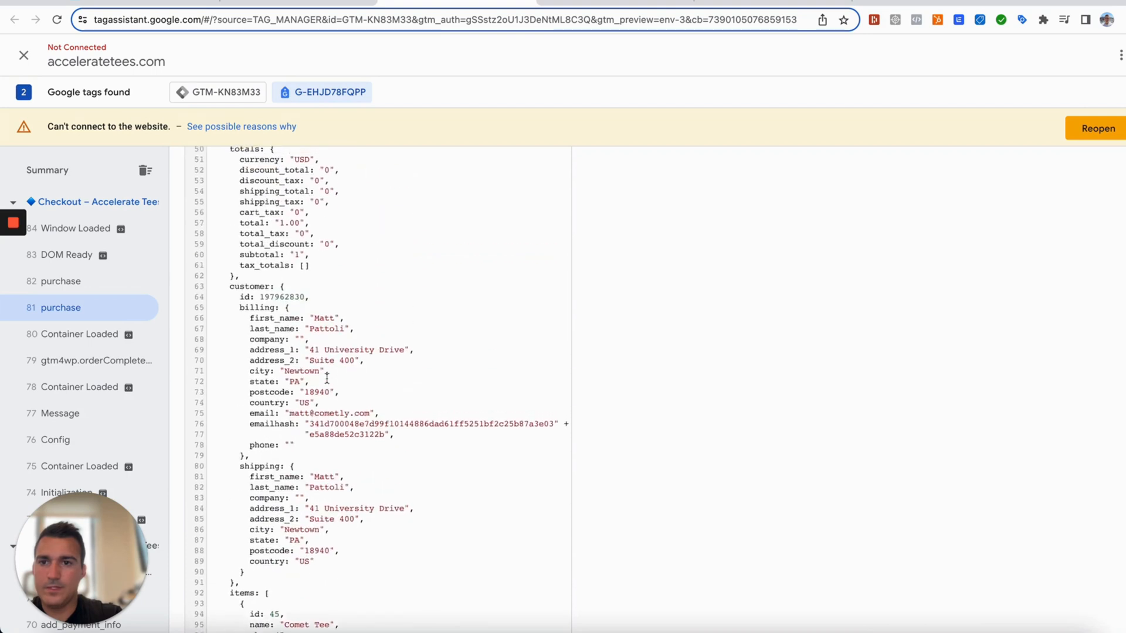
scroll(326, 379, up, 3)
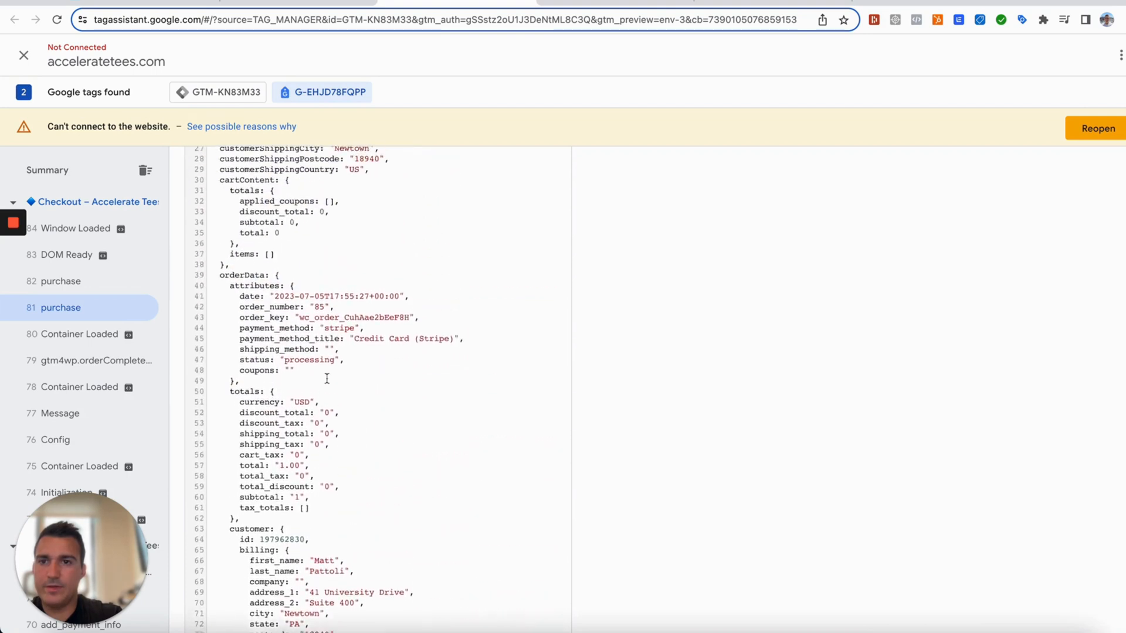
scroll(327, 379, down, 3)
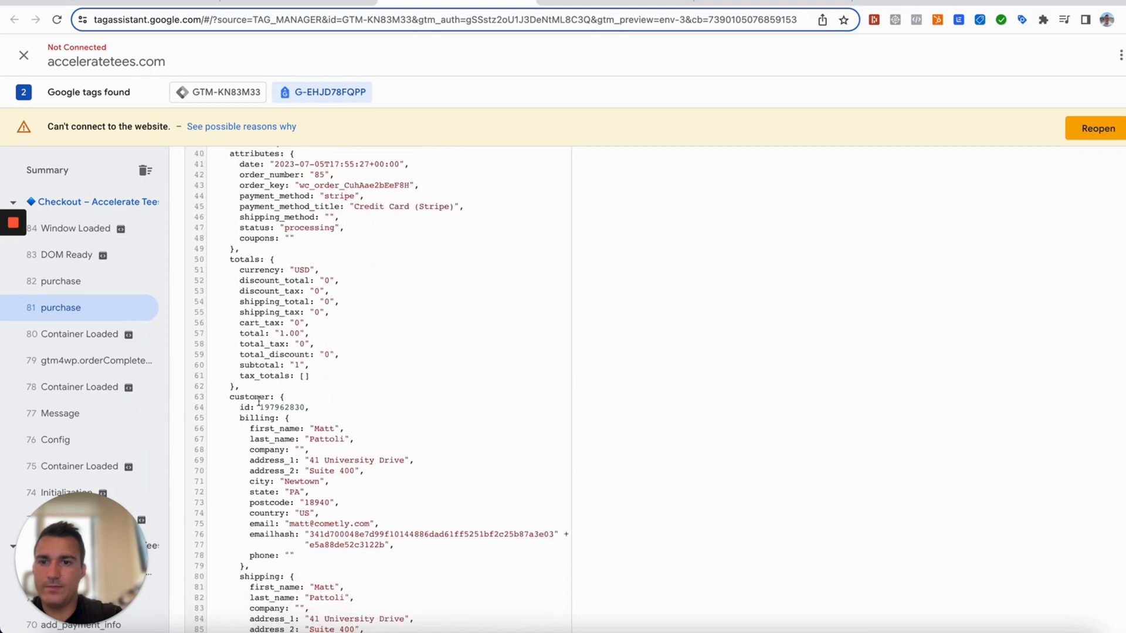
scroll(257, 409, down, 2)
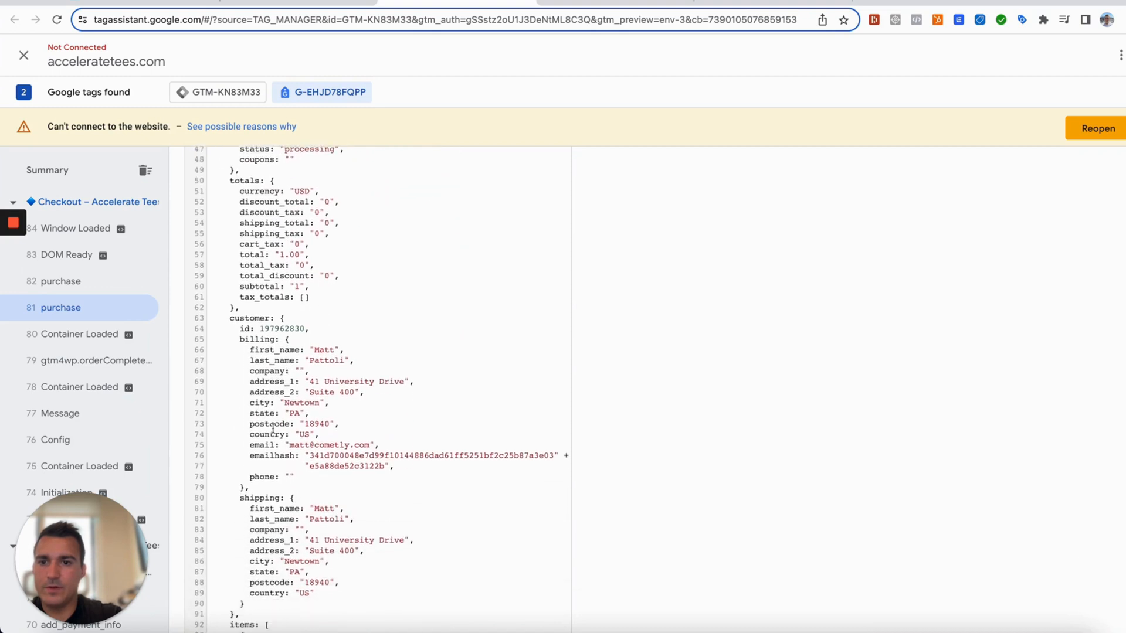
drag(274, 414, 246, 413)
scroll(269, 340, up, 1)
scroll(268, 340, up, 2)
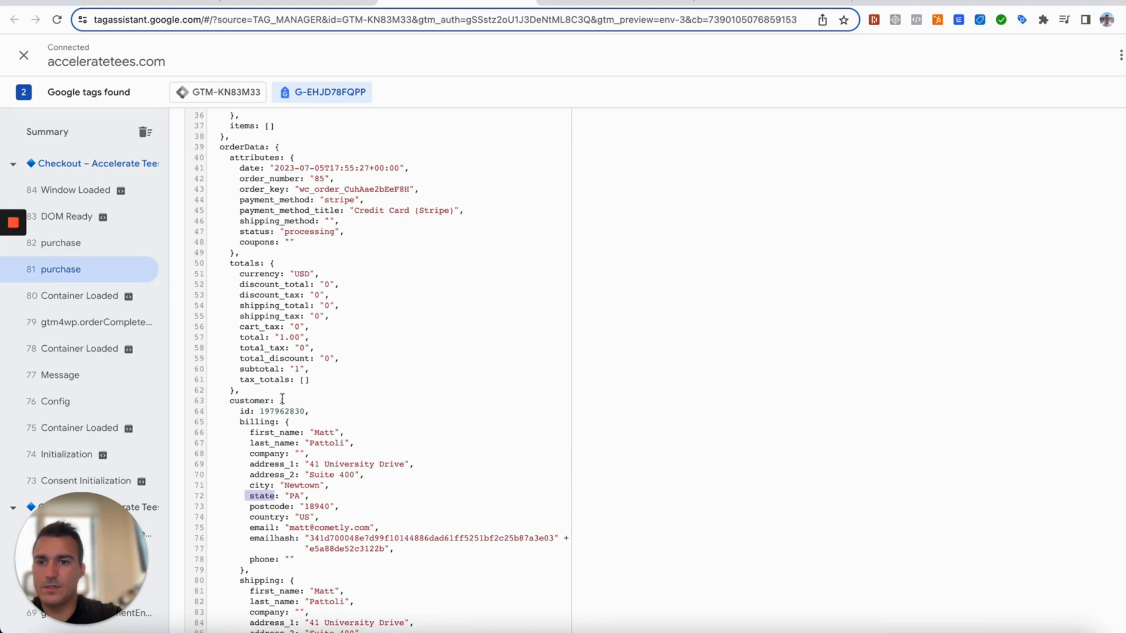
Step: Switch to the Google Docs setup guide and add a dlv - region entry below dlv - city, set to orderData.customer.state
click(200, 2)
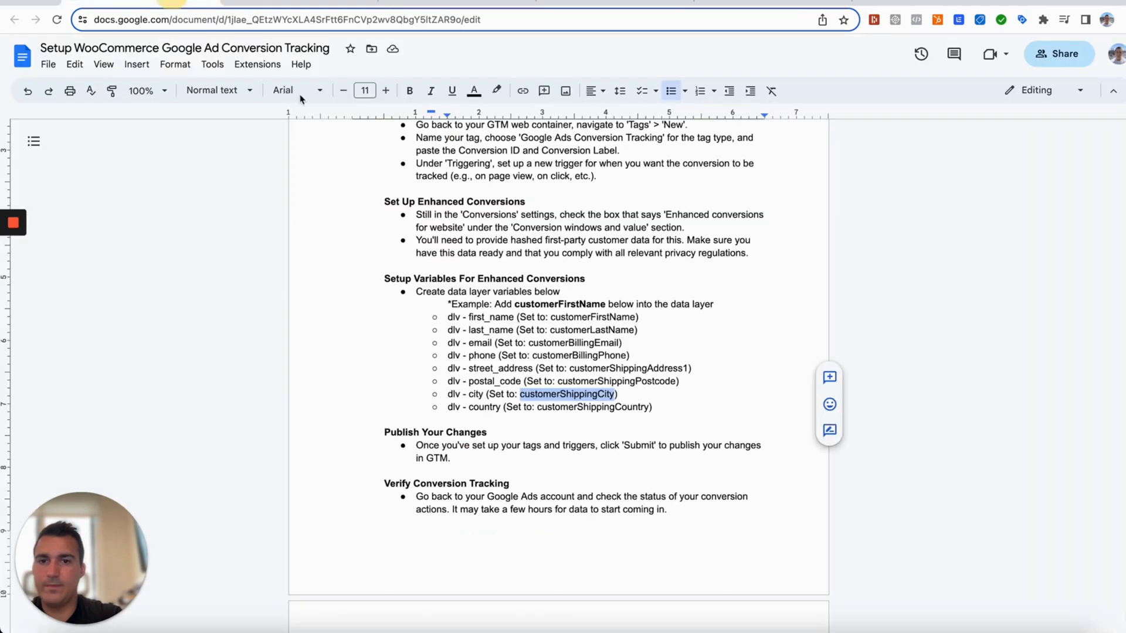
click(642, 392)
key(Return)
text(Dlv - )
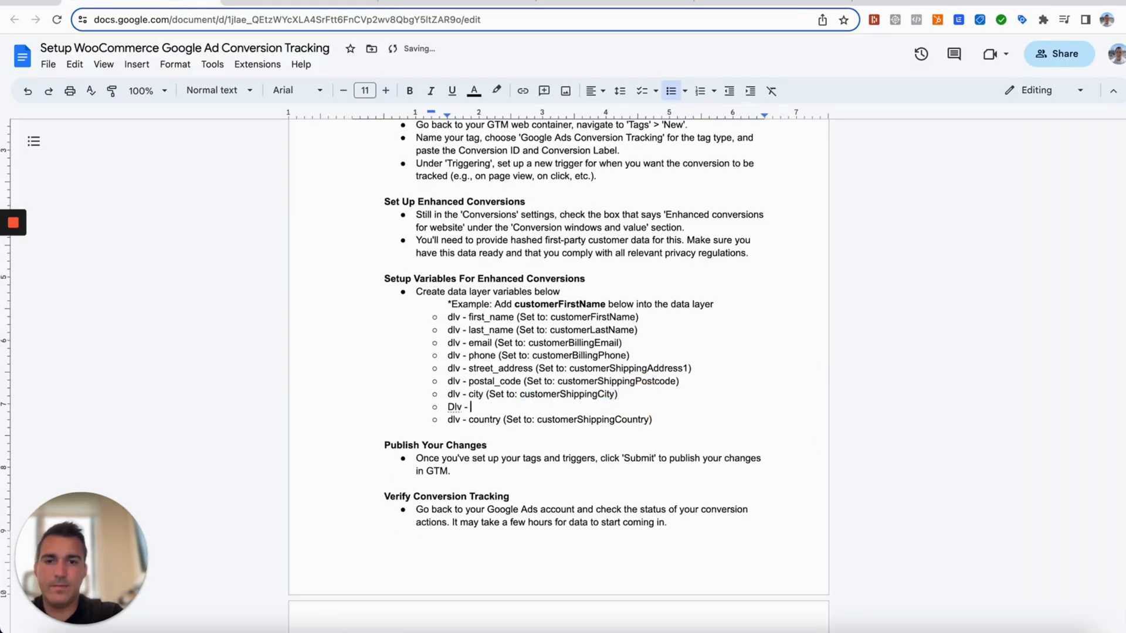
text(region (Set to: order)
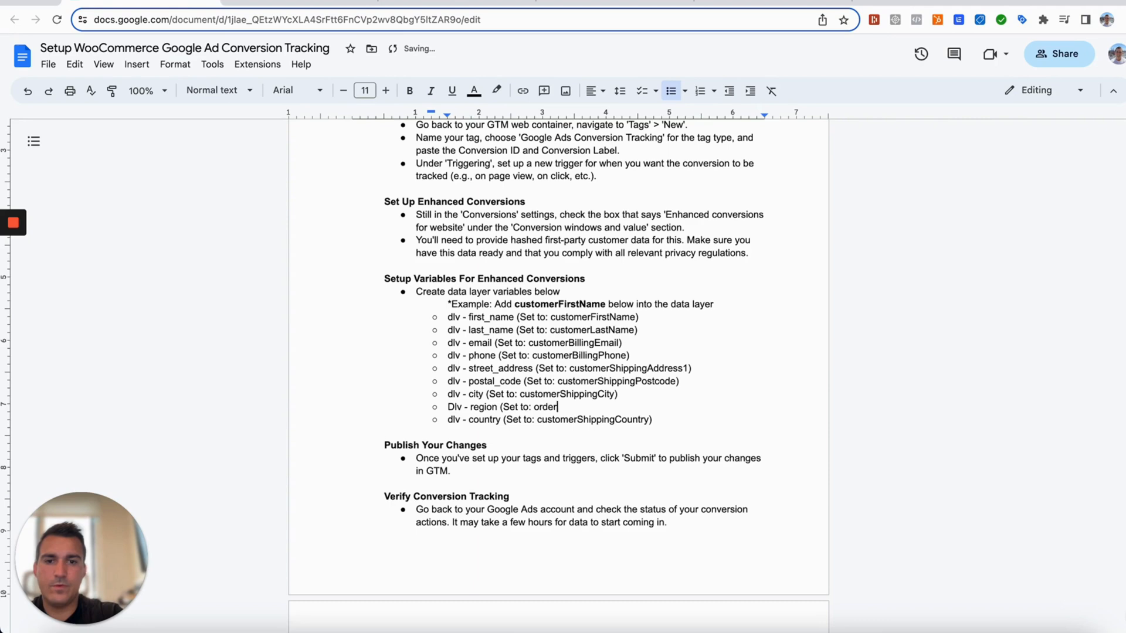
text(Data.customer.state)
Step: Check the orderData and customer keys in the purchase event's data layer in Tag Assistant against the path written for region
click(457, 5)
scroll(252, 220, up, 2)
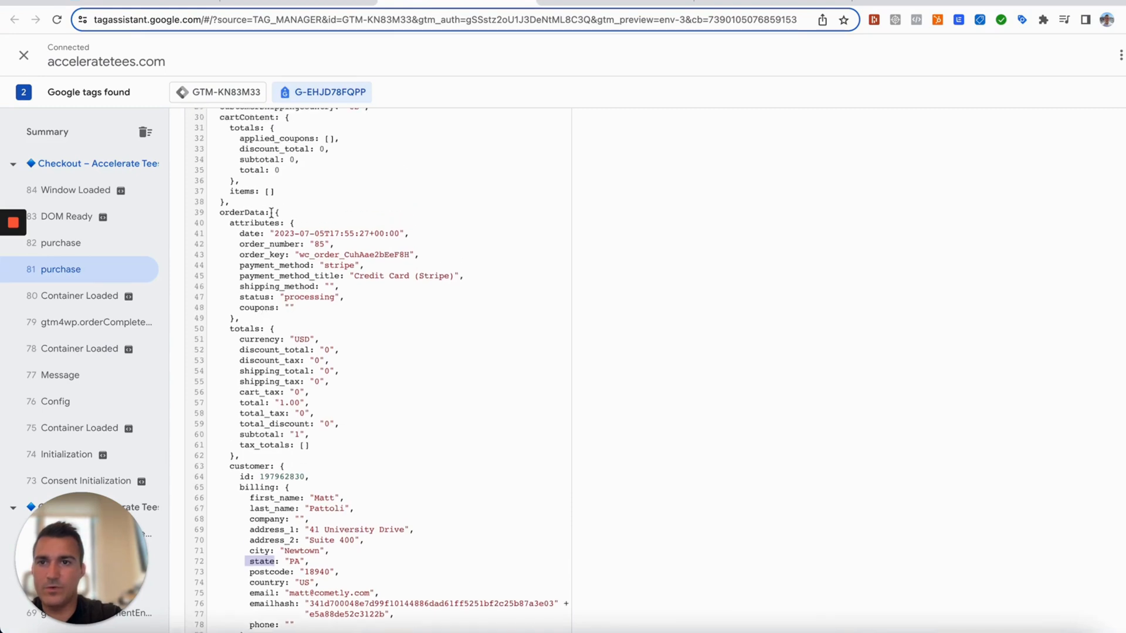
double_click(241, 212)
click(271, 466)
double_click(271, 467)
scroll(276, 486, down, 2)
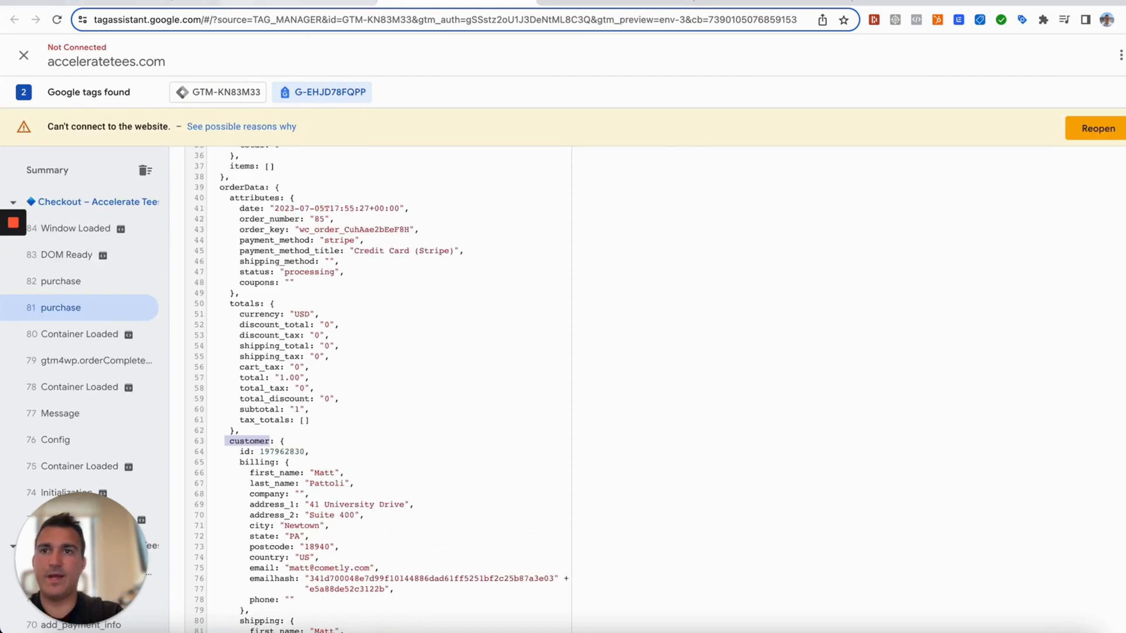
Step: Back in the Google Docs setup guide, close the parenthesis of the region entry and make its initial letter lowercase
click(141, 3)
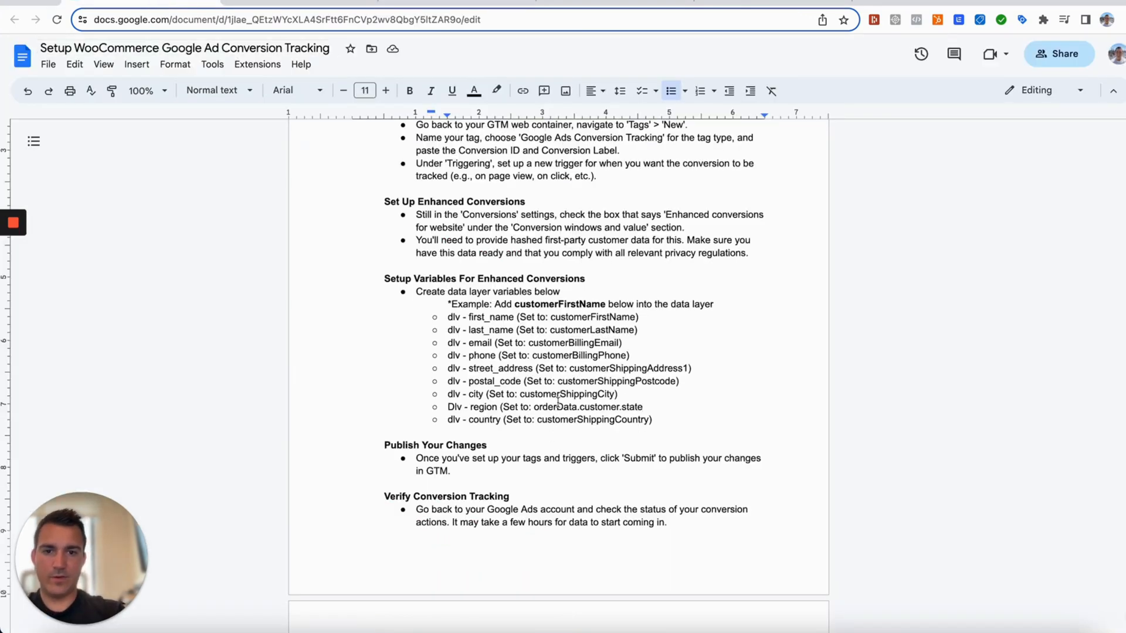
click(669, 402)
text())
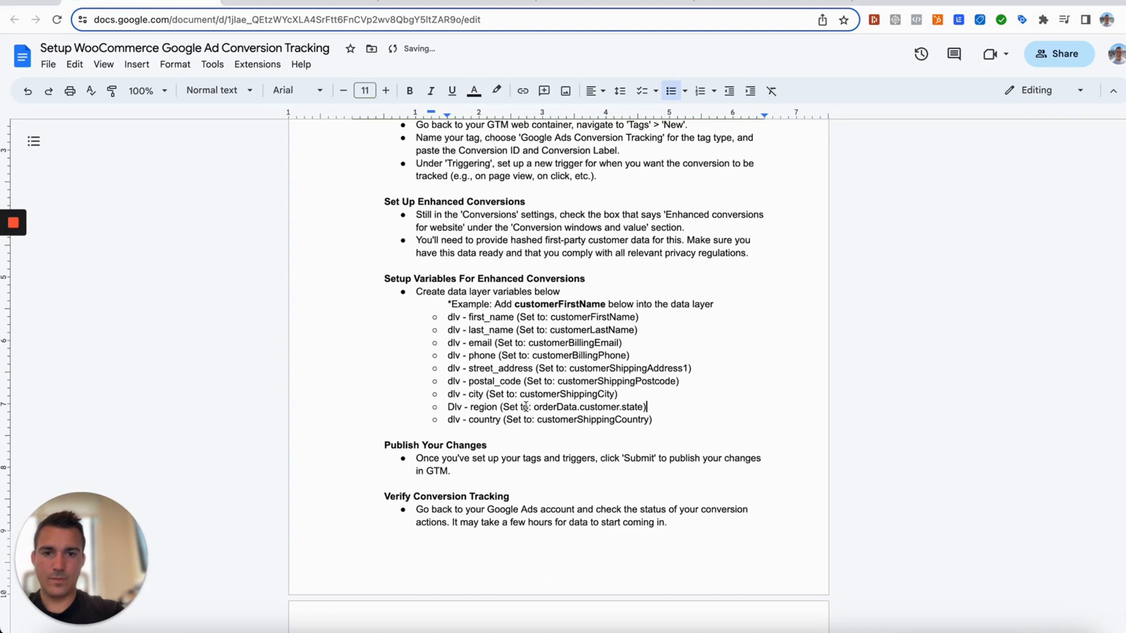
click(451, 406)
key(BackSpace)
text(d)
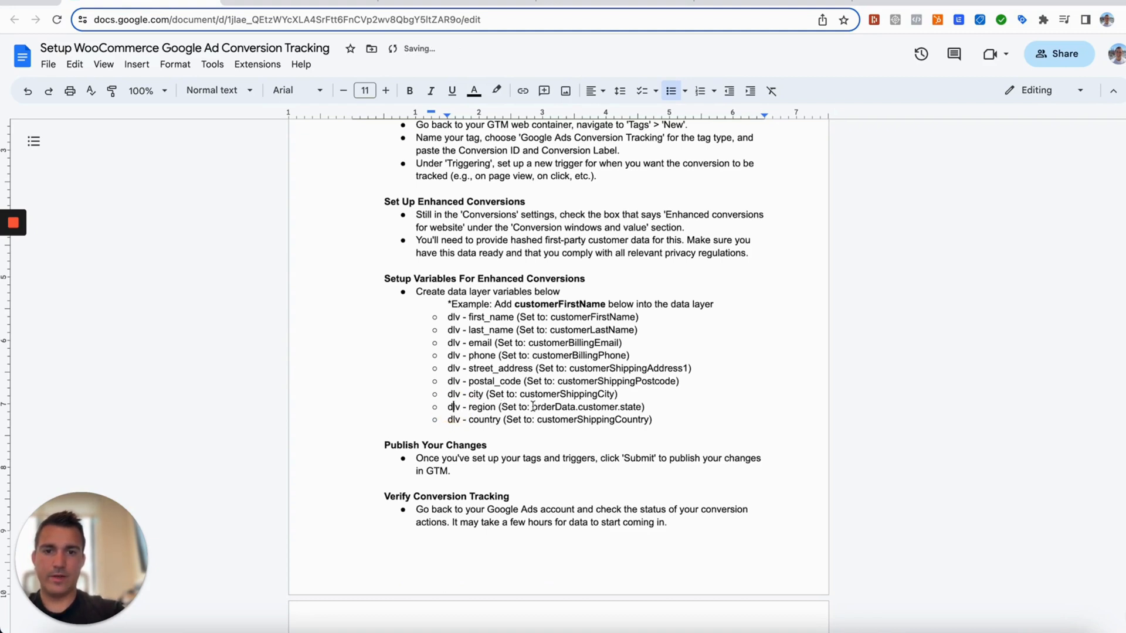
Step: Copy orderData.customer.state from the dlv - region entry of the setup guide and return to Google Tag Manager
drag(533, 406, 639, 406)
key(ctrl+c)
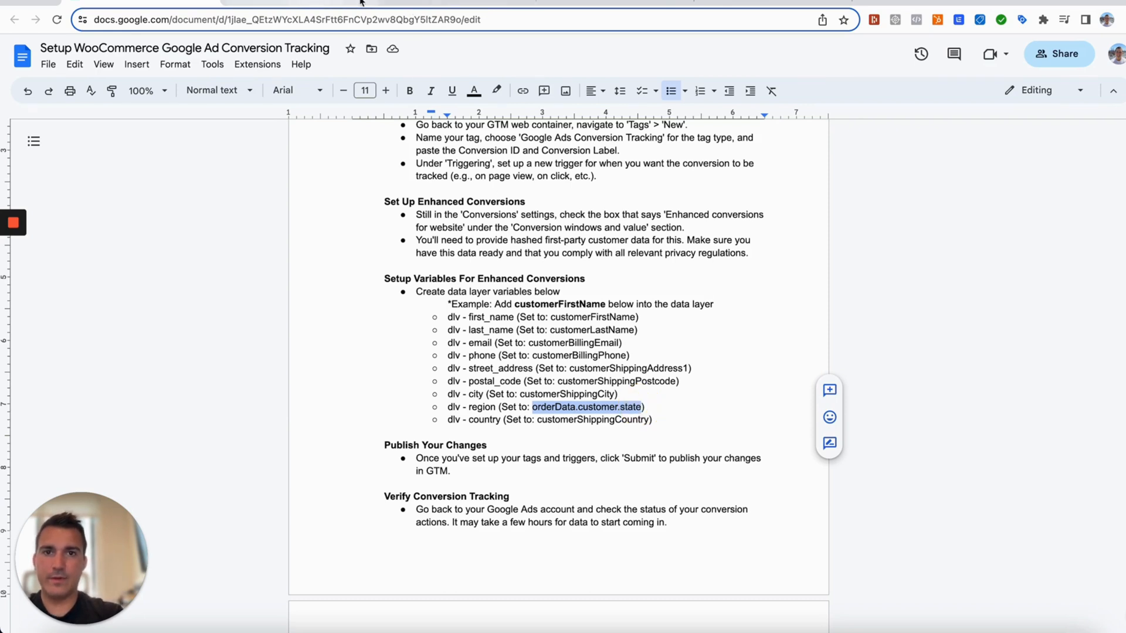
click(281, 3)
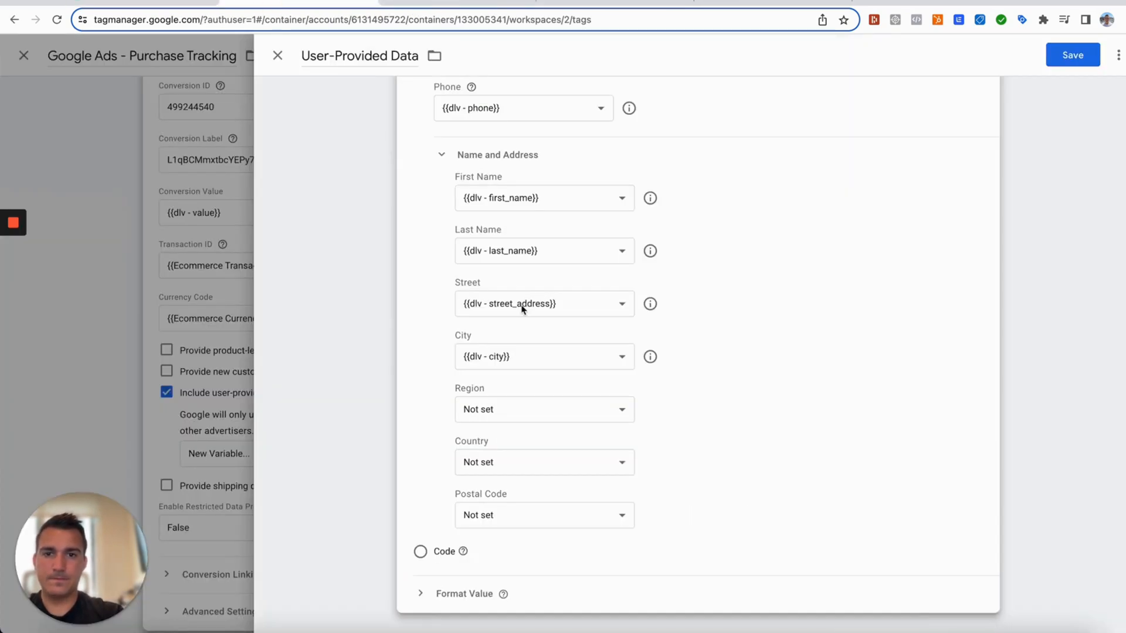
Step: Start a new variable for the Region field, named dlv - state
click(526, 417)
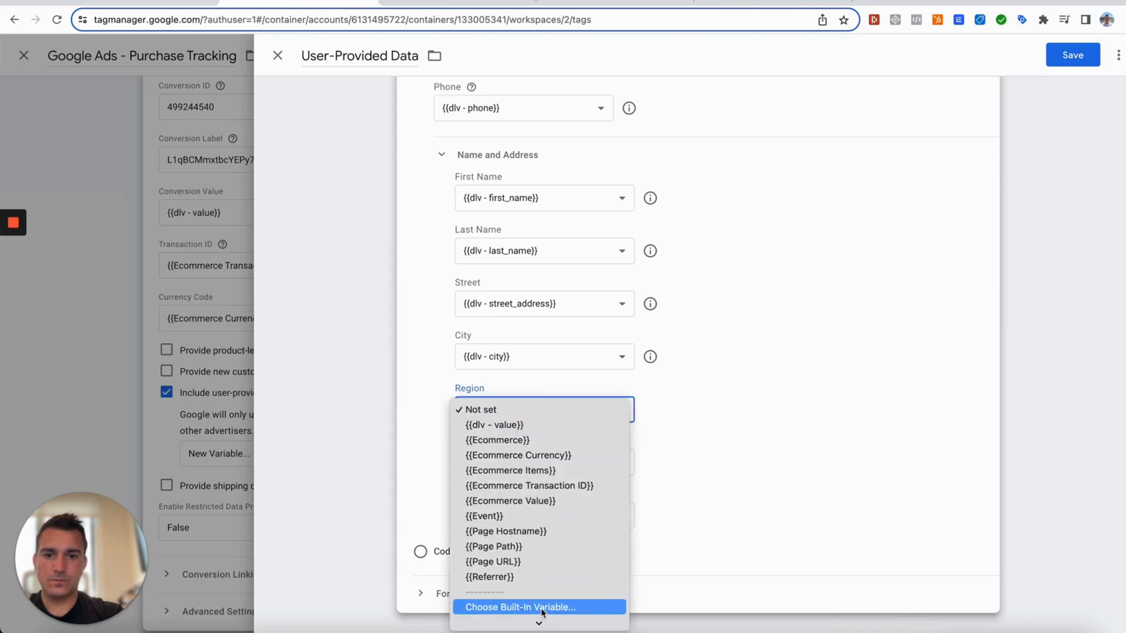
click(529, 620)
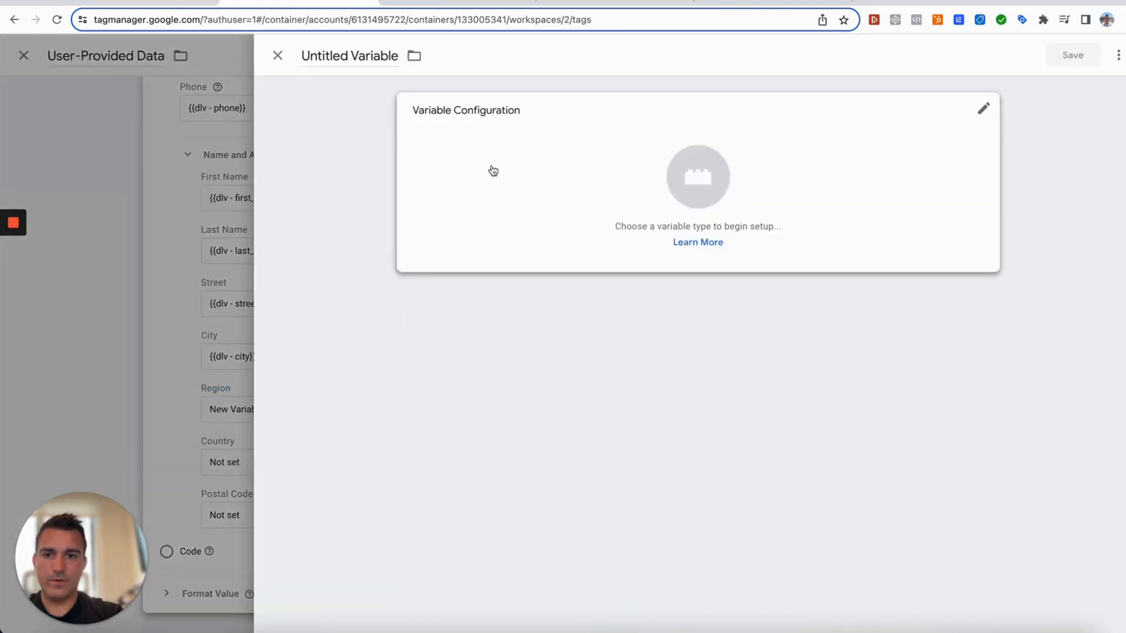
drag(402, 55, 311, 55)
text(dlv - state)
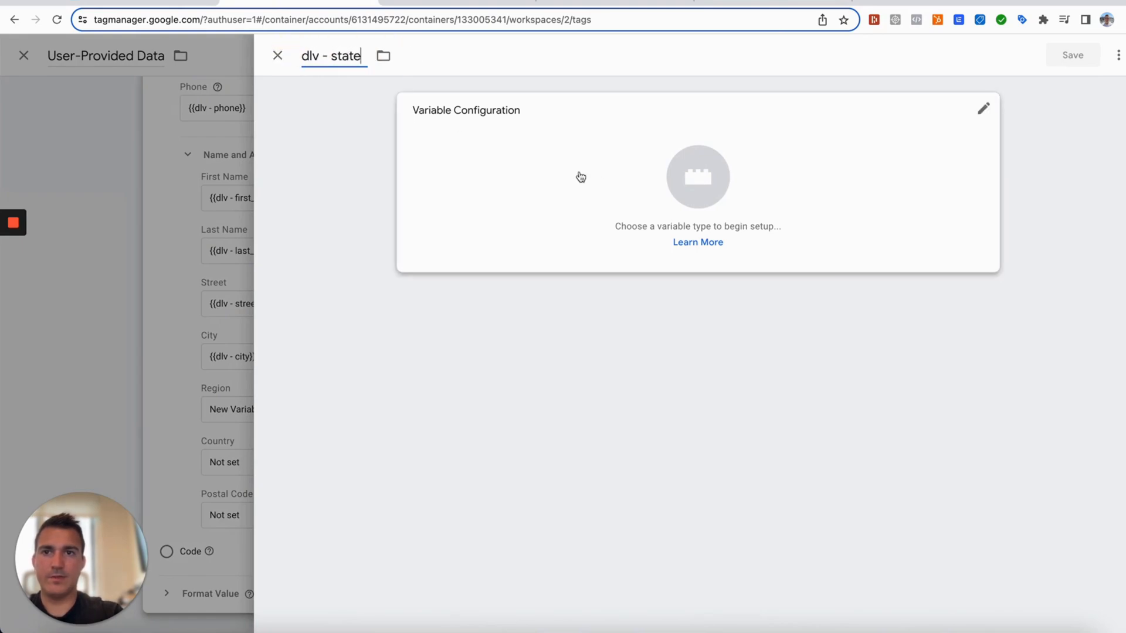
Step: Make dlv - state a Data Layer Variable reading orderData.customer.state and save it
click(593, 176)
click(846, 364)
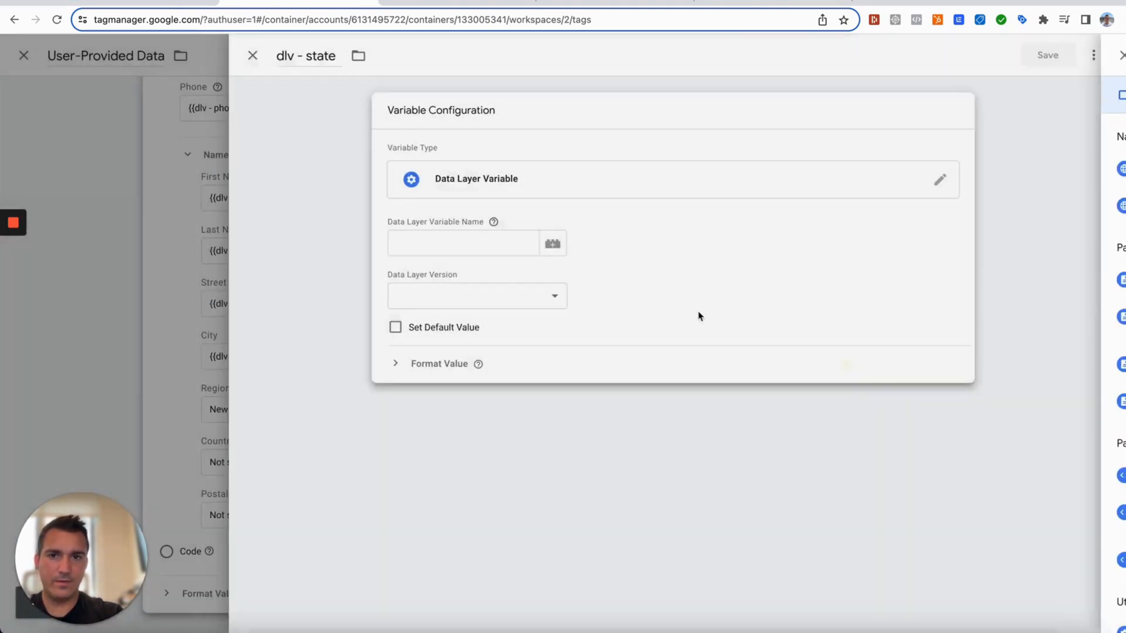
click(475, 245)
key(ctrl+v)
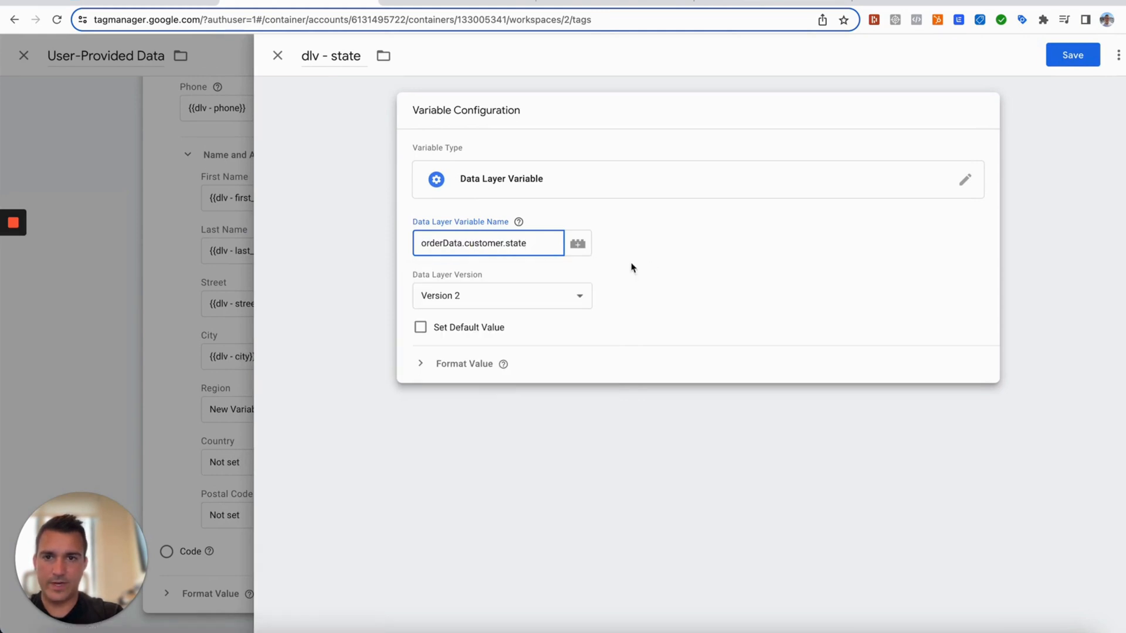
click(1080, 56)
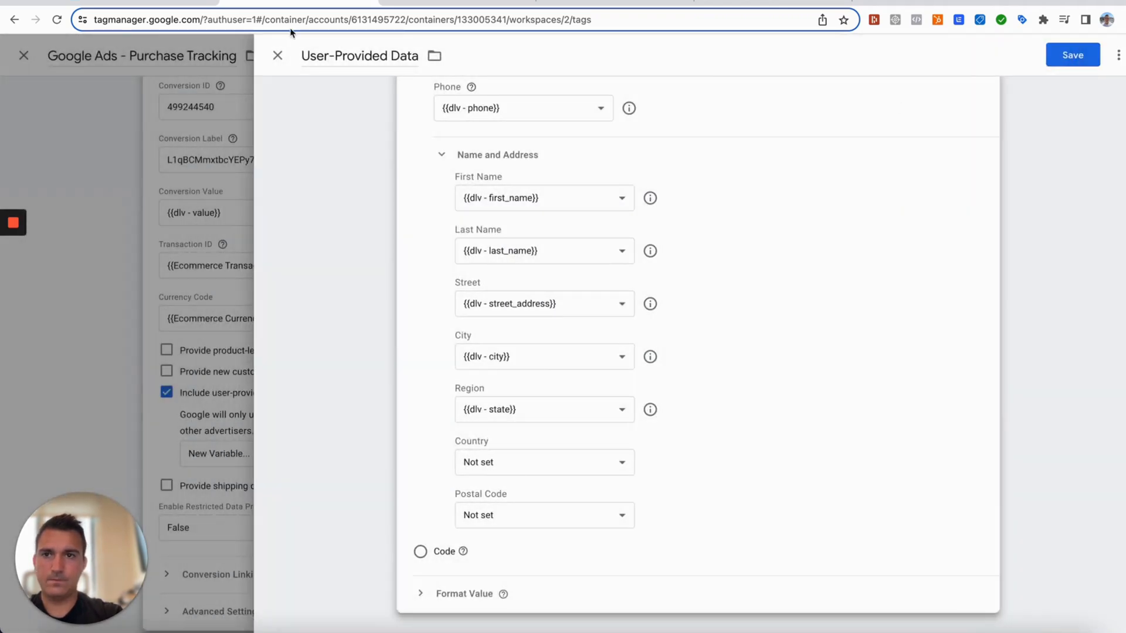
Step: Copy customerShippingCountry from the dlv - country entry of the setup guide in Google Docs and return to Google Tag Manager
click(151, 5)
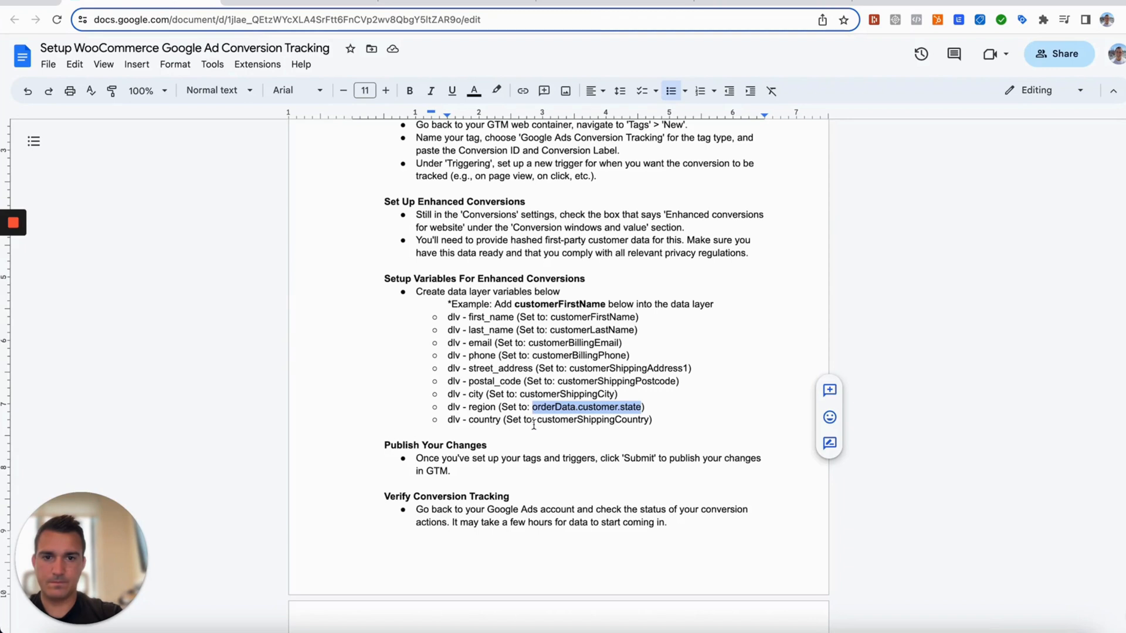
drag(538, 419, 647, 415)
key(ctrl+c)
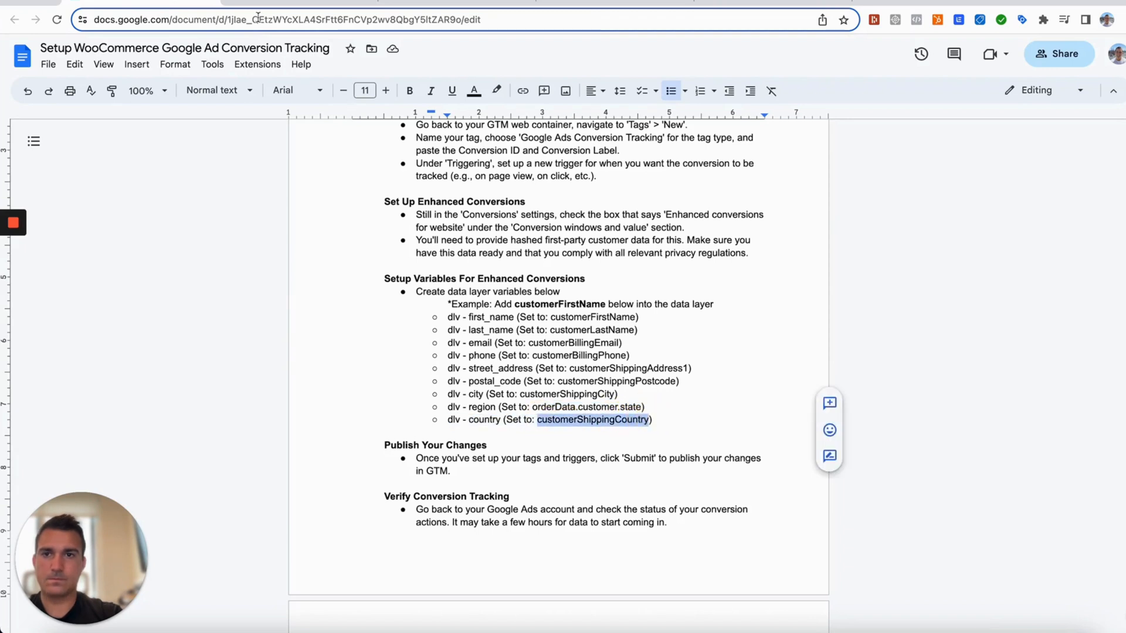
click(270, 1)
Step: Start a new variable for the Country field, named dlv - country
click(530, 466)
click(538, 619)
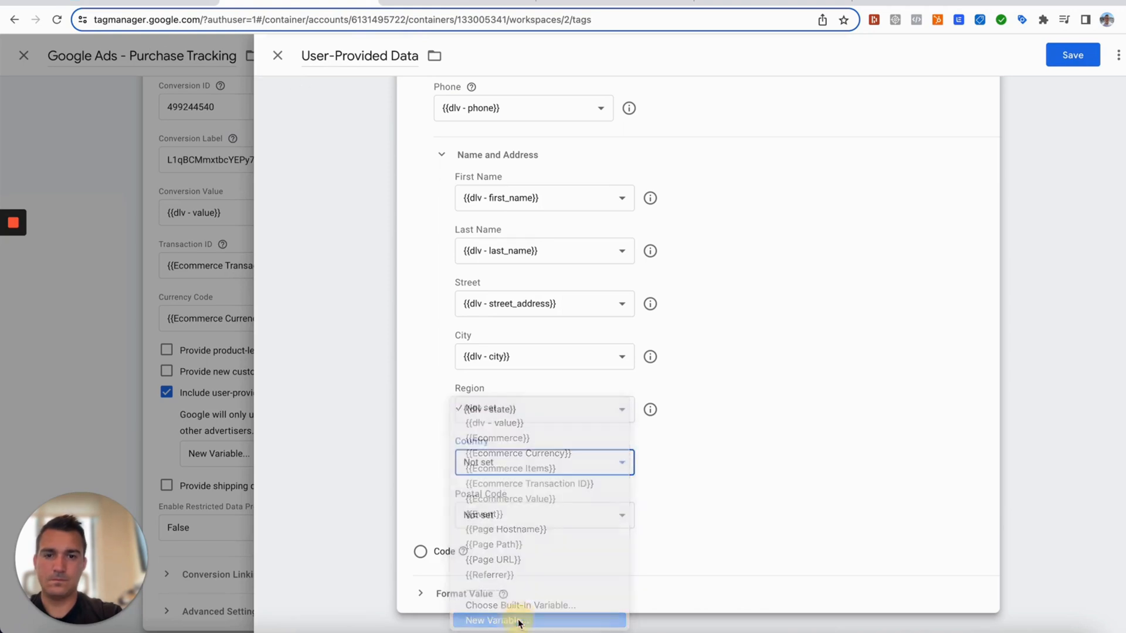
drag(395, 57, 296, 55)
text(dlv - country)
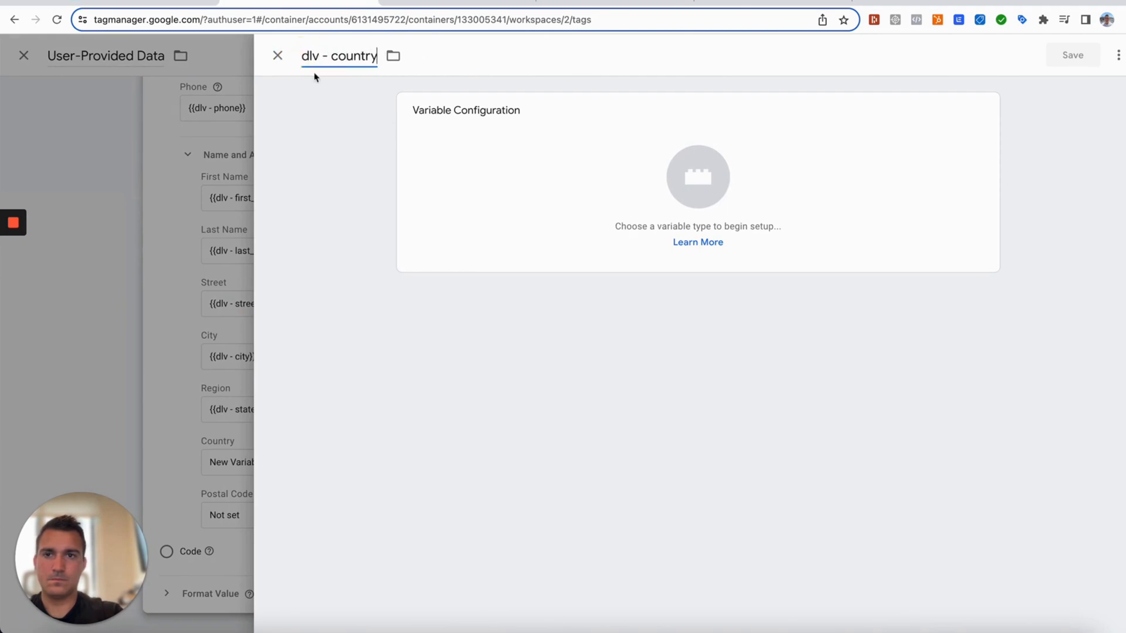
Step: Make dlv - country a Data Layer Variable reading customerShippingCountry and save it
click(548, 183)
click(809, 364)
key(ctrl+v)
click(1072, 55)
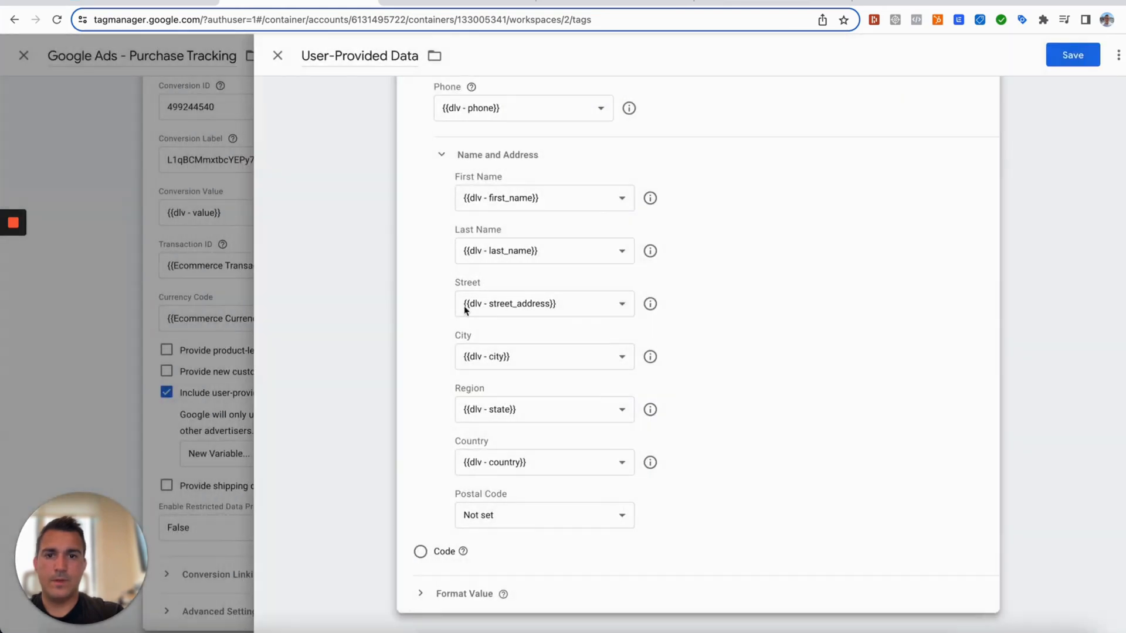
Step: Copy customerShippingPostcode from the dlv - postal_code entry of the setup guide in Google Docs and return to Google Tag Manager
click(170, 8)
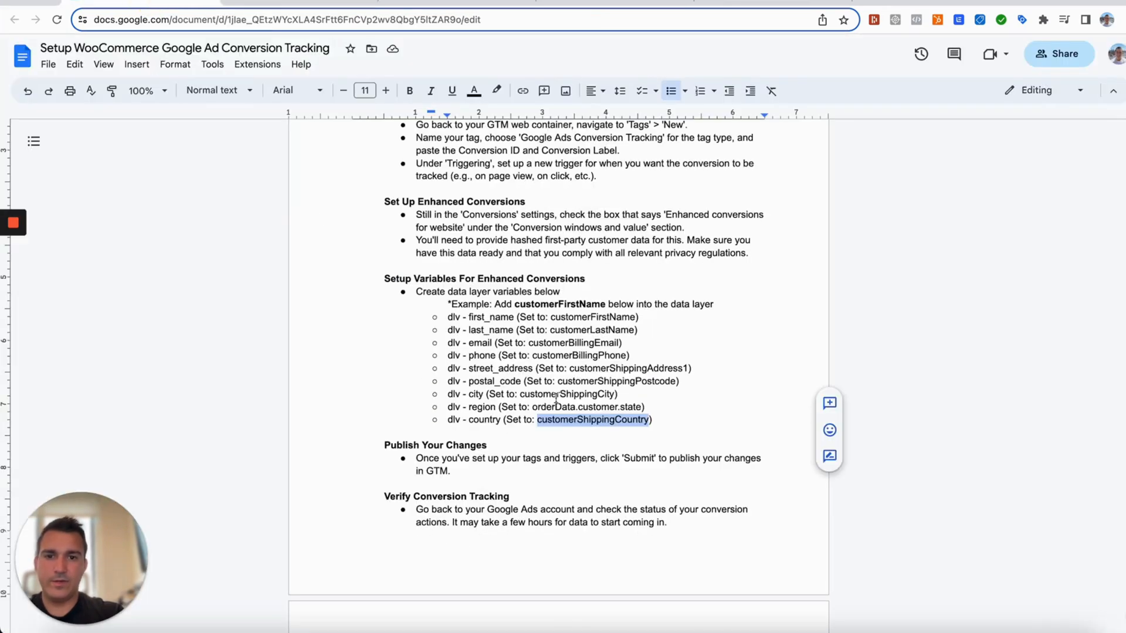
drag(558, 380, 677, 380)
key(ctrl+c)
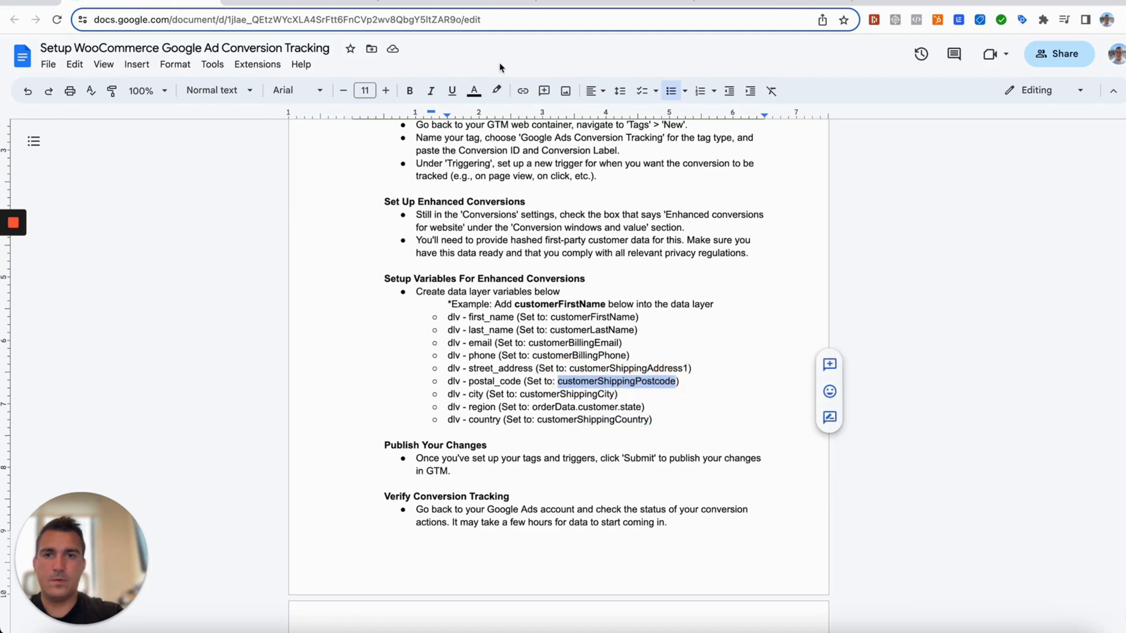
click(302, 7)
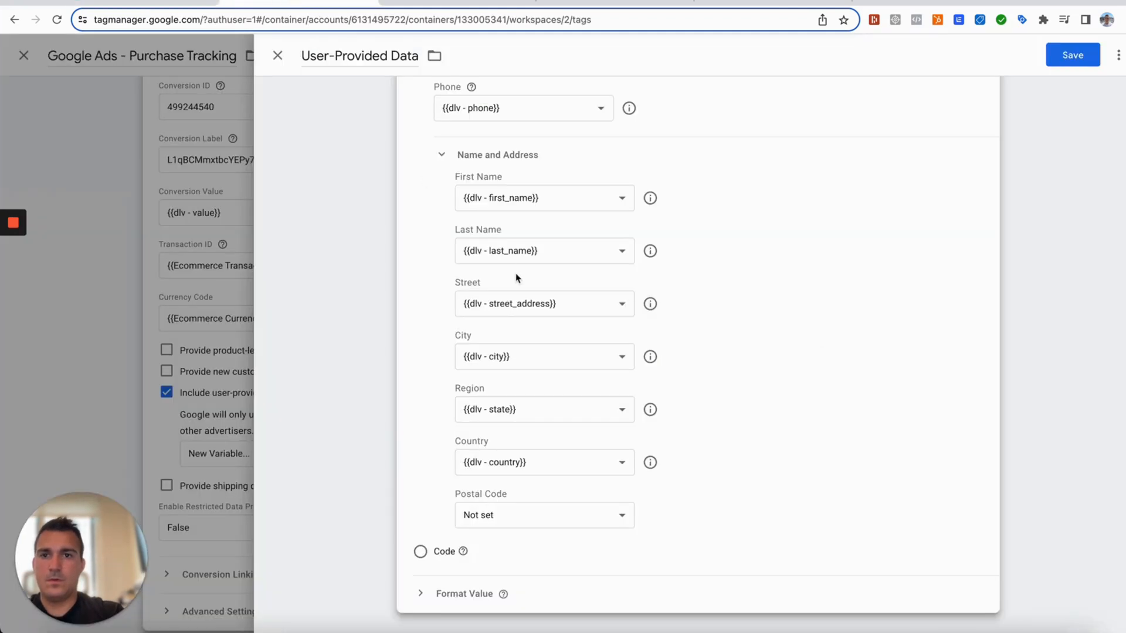
Step: Start a new variable for the Postal Code field, named dlv - postal_code
click(520, 515)
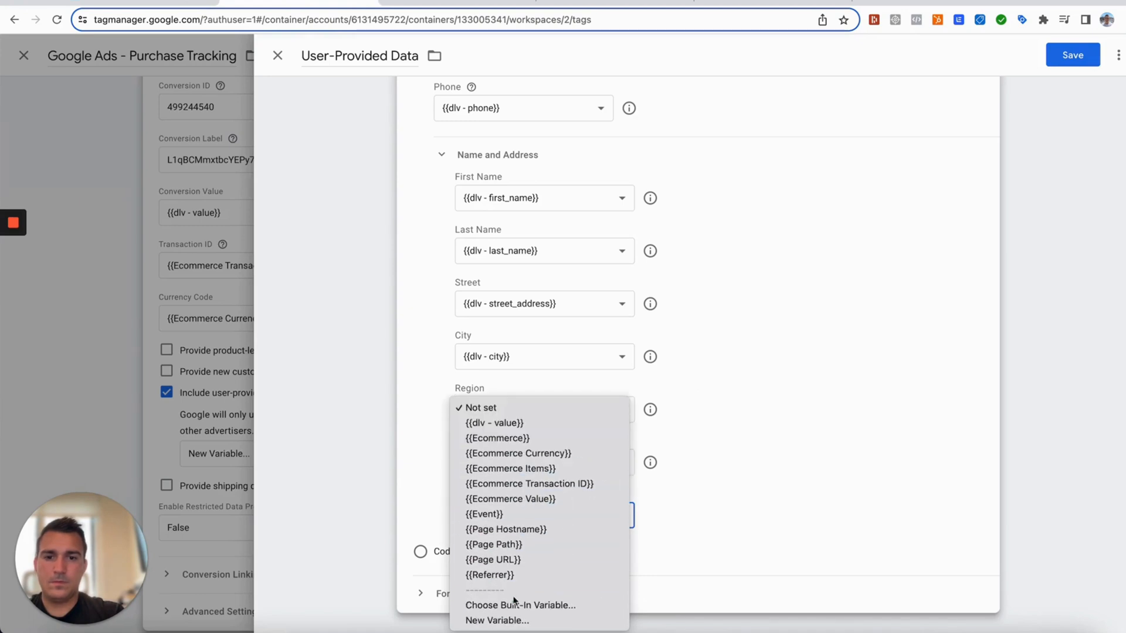
click(502, 615)
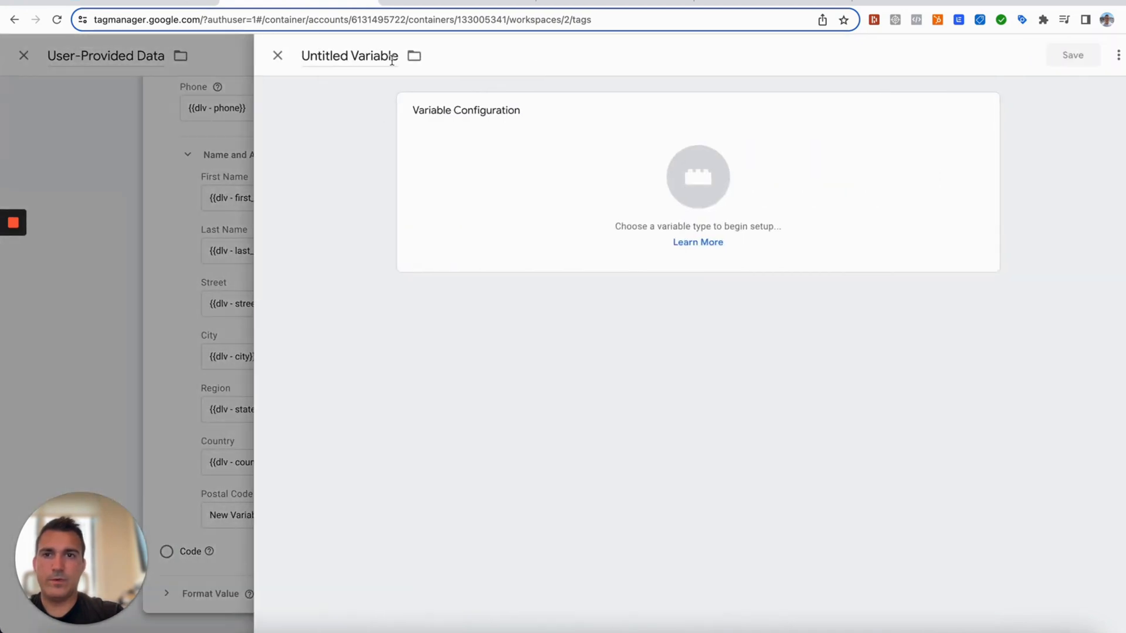
click(401, 58)
click(389, 55)
click(390, 56)
drag(399, 55, 295, 53)
text(dlv - postal_code)
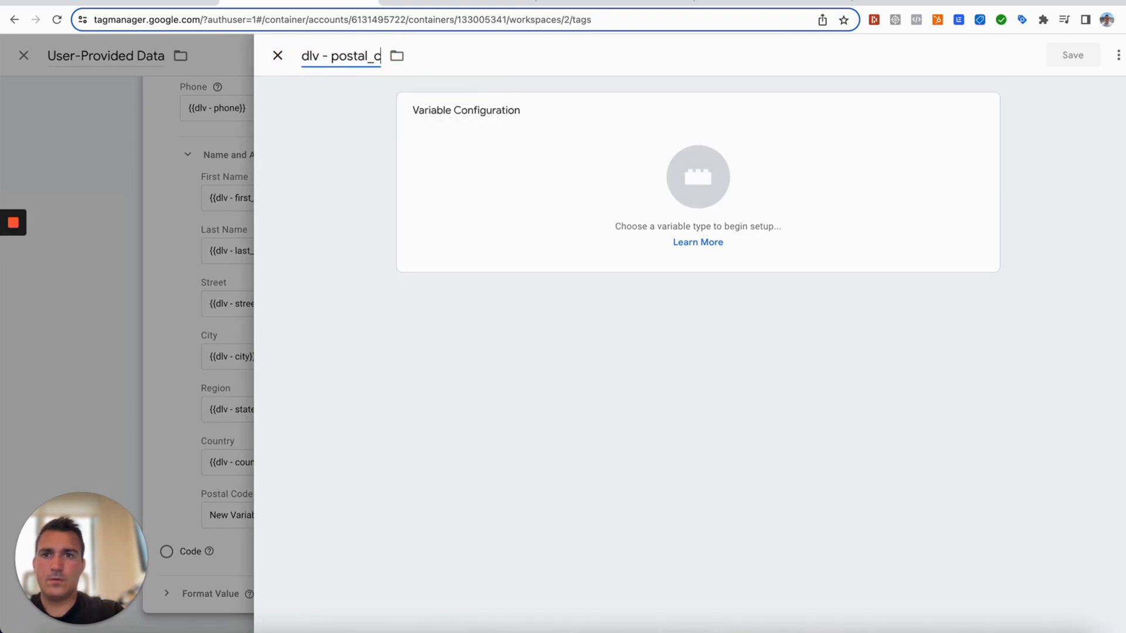
Step: Make dlv - postal_code a Data Layer Variable reading customerShippingPostcode and save it
click(522, 156)
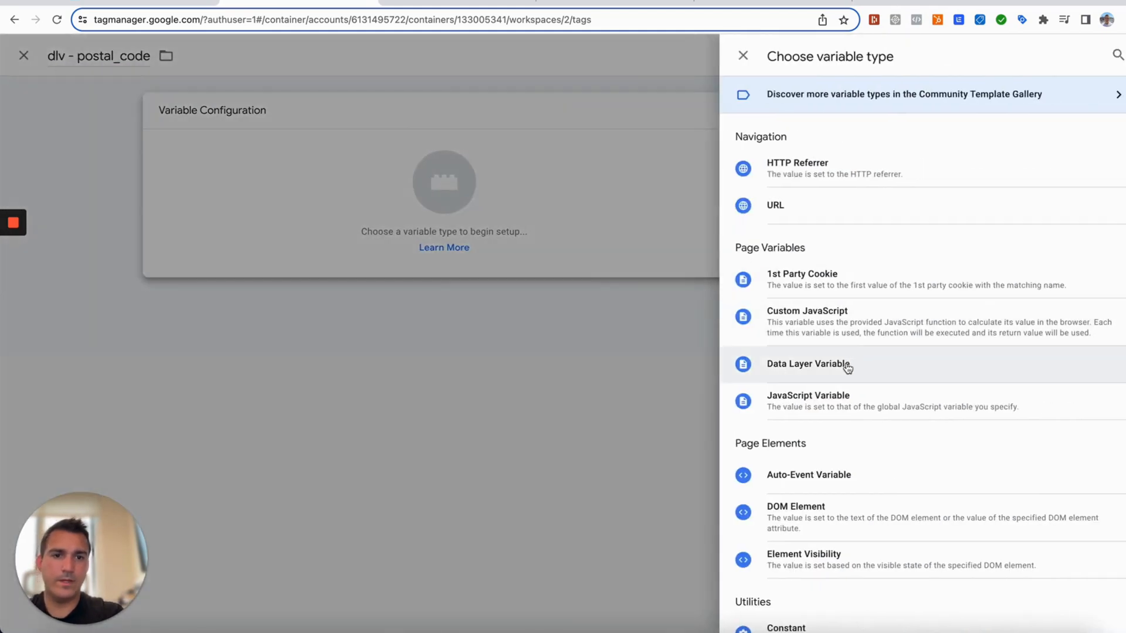
click(847, 367)
click(449, 247)
key(ctrl+v)
click(1072, 55)
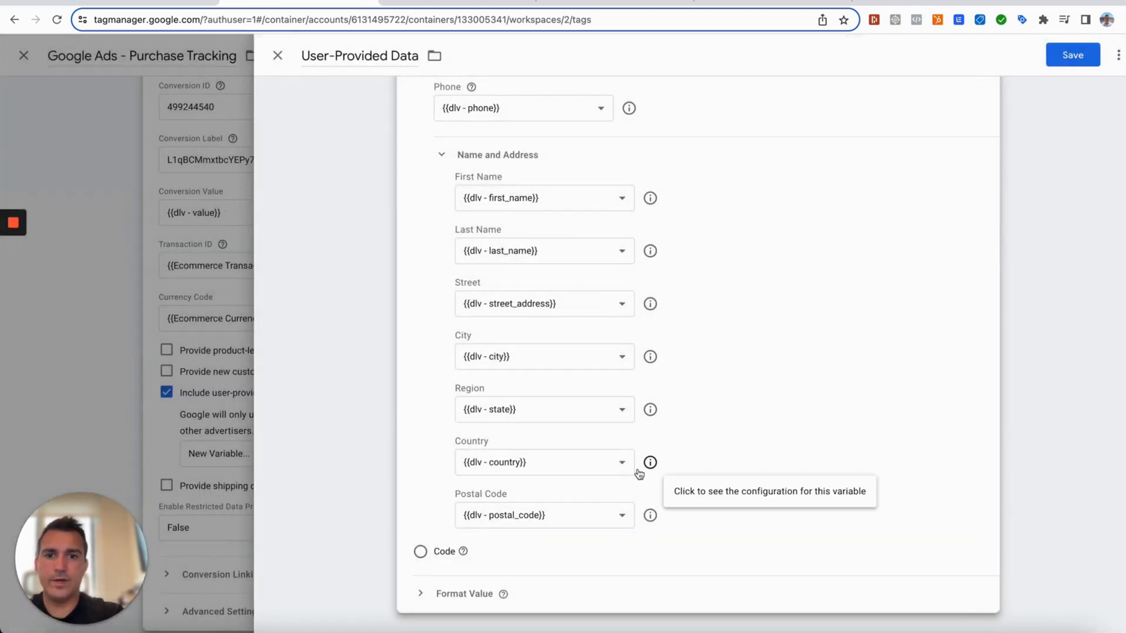
Step: Compare the User-Provided Data field mappings in Google Tag Manager with the customer keys in the purchase event's data layer in Tag Assistant
scroll(648, 301, up, 3)
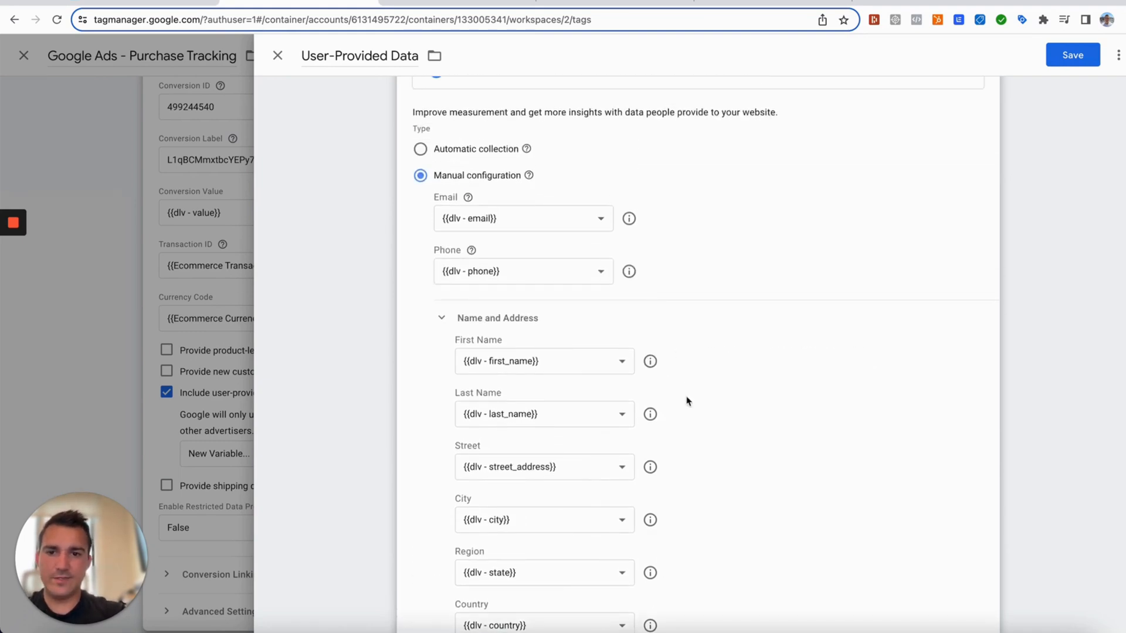
click(397, 9)
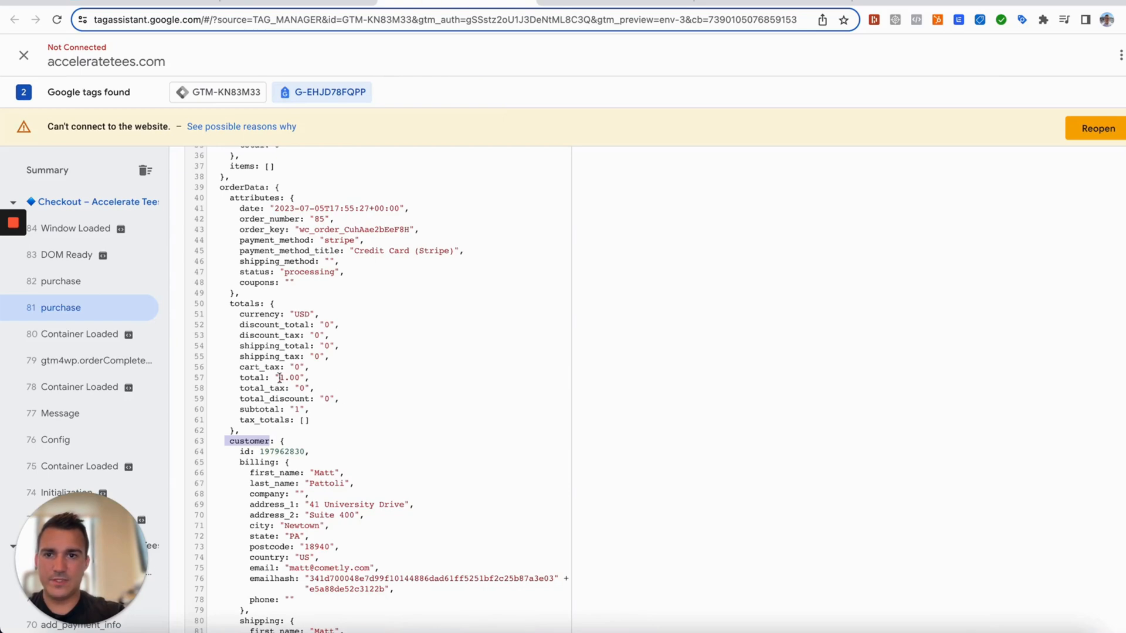
scroll(293, 285, up, 5)
scroll(294, 285, up, 1)
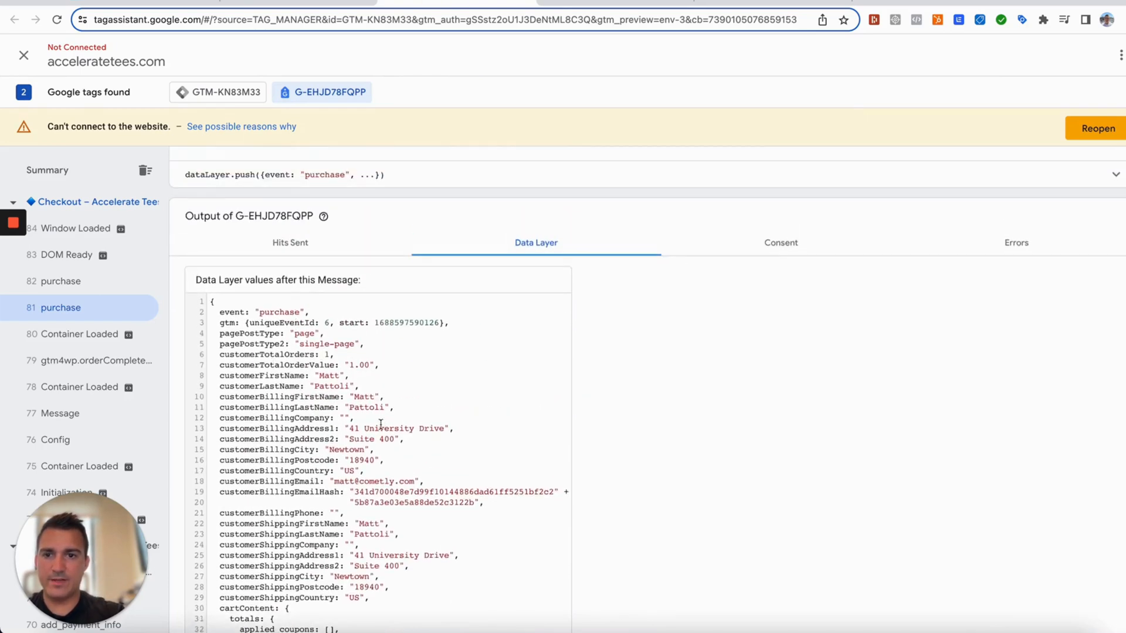
scroll(381, 424, down, 2)
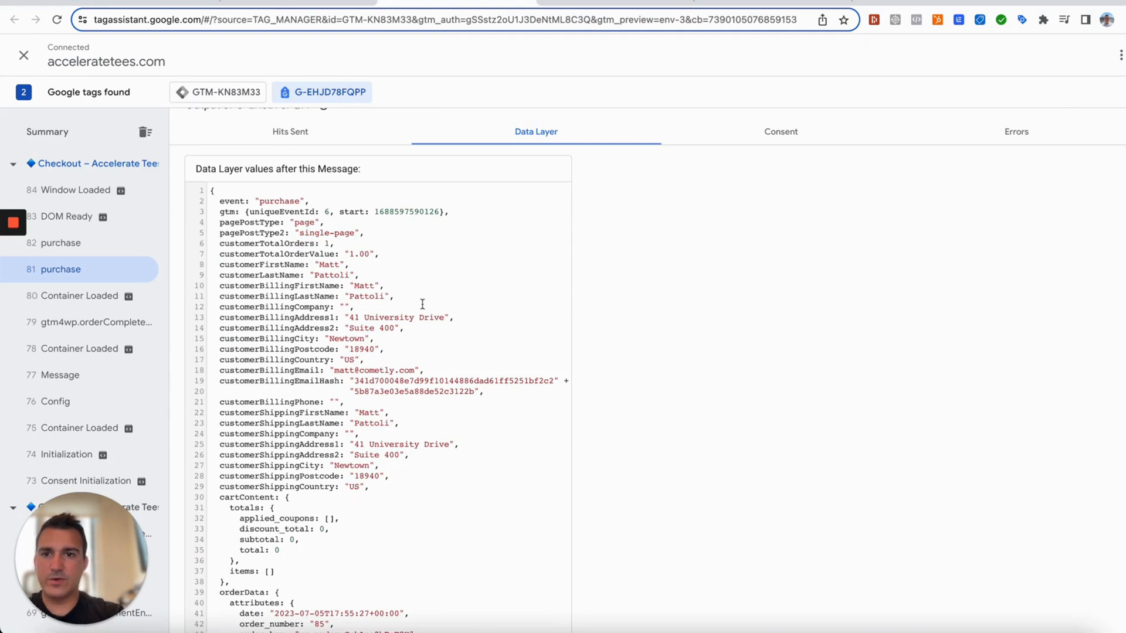
drag(334, 296, 219, 296)
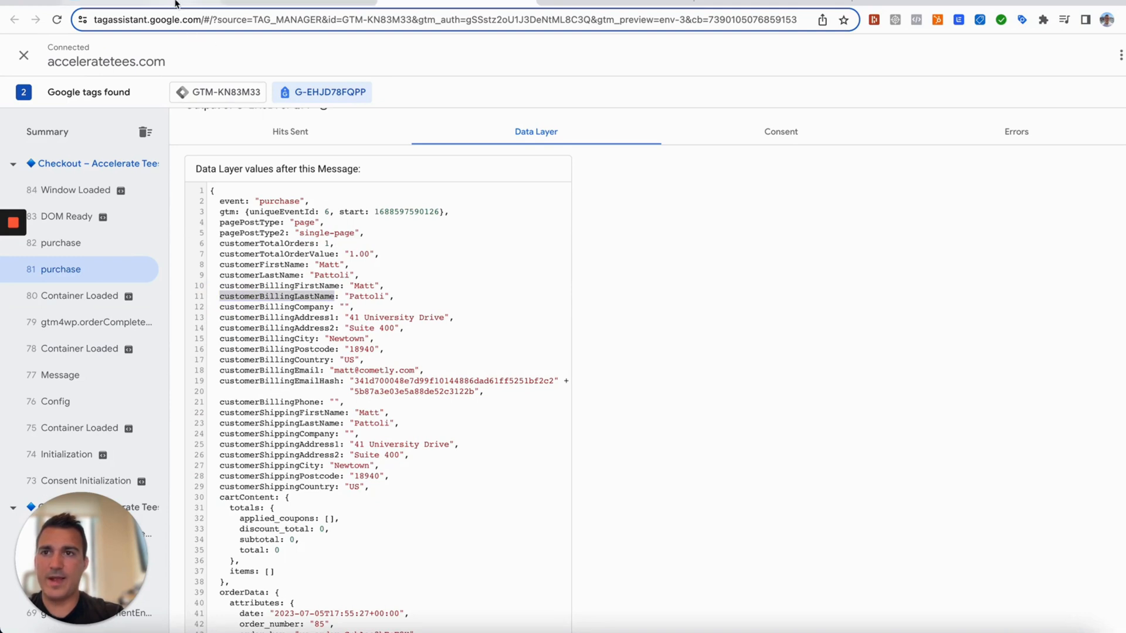
click(291, 1)
scroll(633, 325, up, 2)
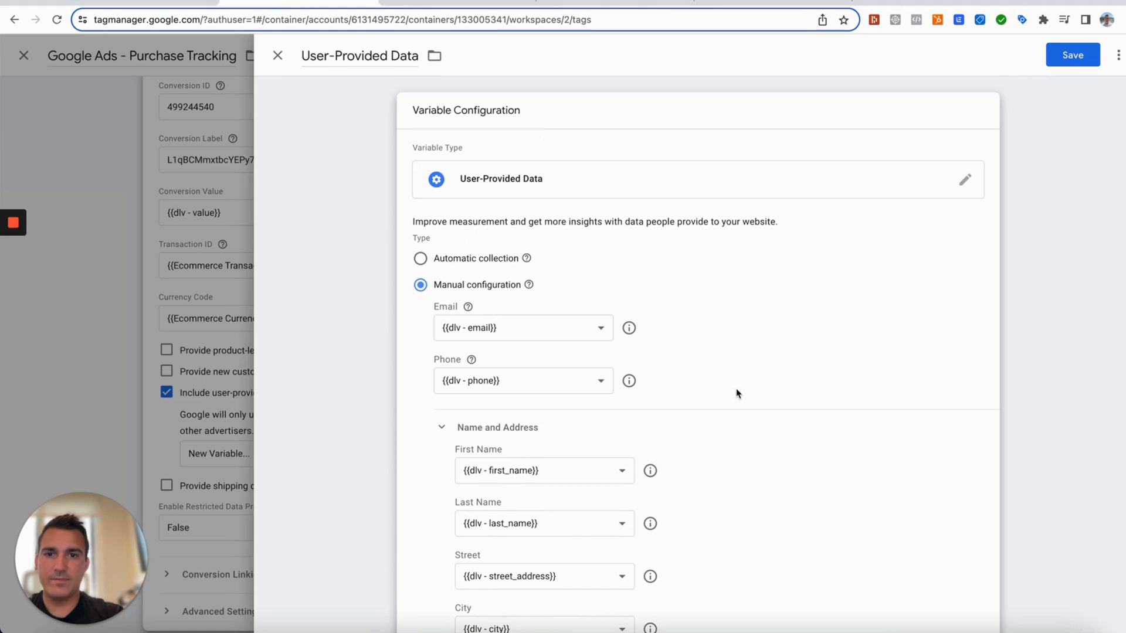
Step: Review the field mappings in the User-Provided Data variable and save it
scroll(753, 446, down, 2)
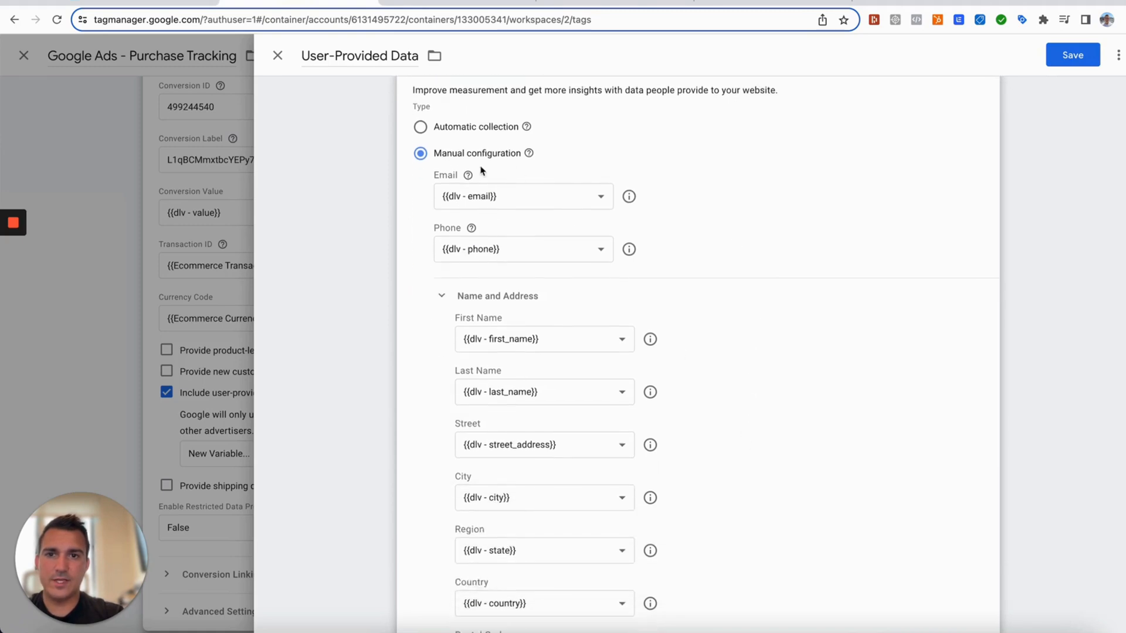
scroll(765, 486, down, 2)
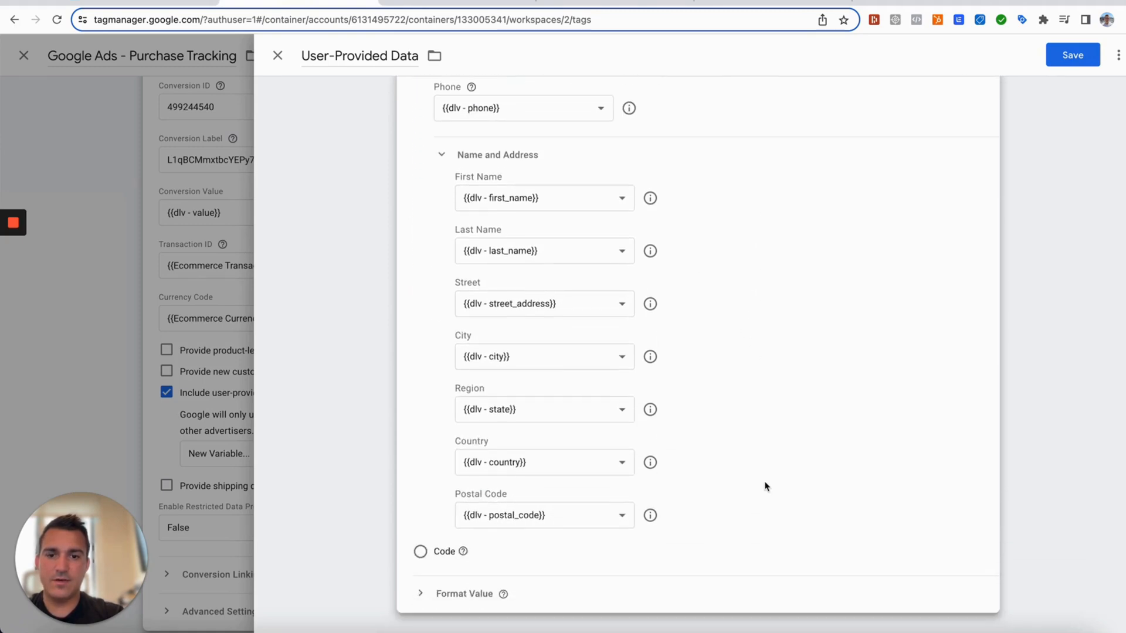
scroll(765, 486, up, 5)
click(1072, 55)
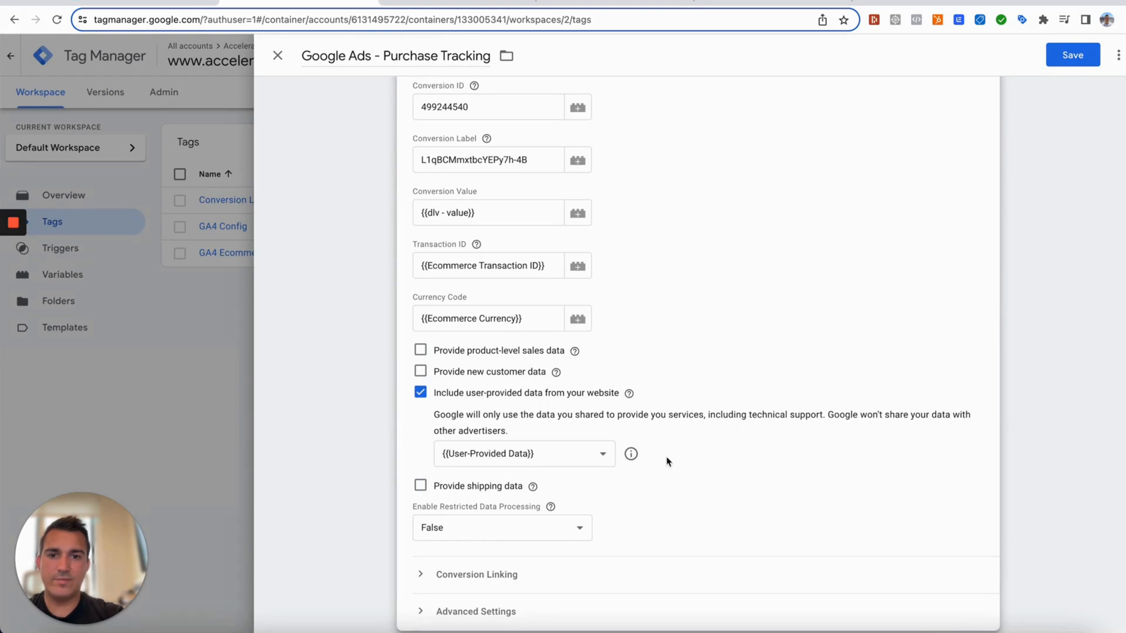
Step: Check the Conversion Linking settings of the Google Ads - Purchase Tracking tag
scroll(678, 478, down, 3)
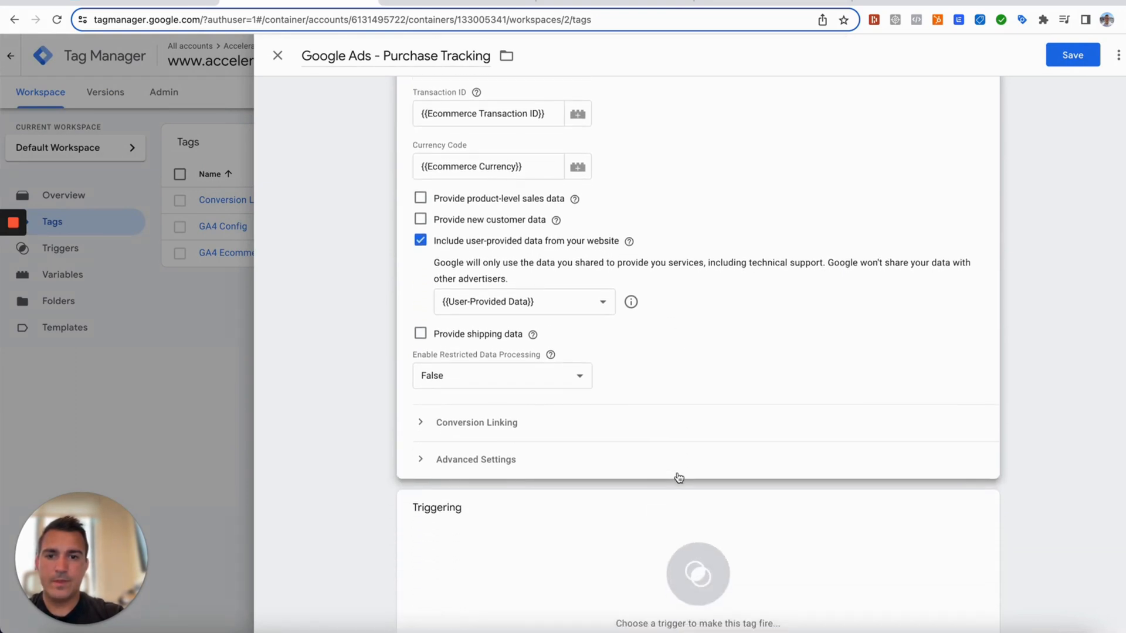
click(450, 429)
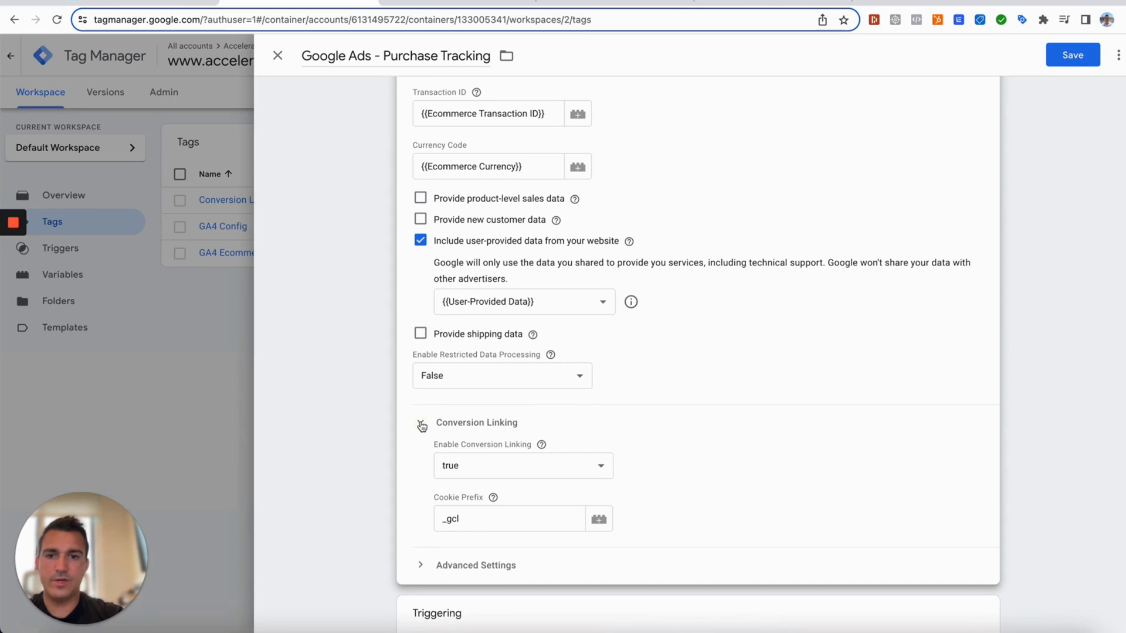
click(422, 426)
Step: Start a new trigger for the Google Ads - Purchase Tracking tag, named GA4 Purchase
scroll(422, 457, down, 1)
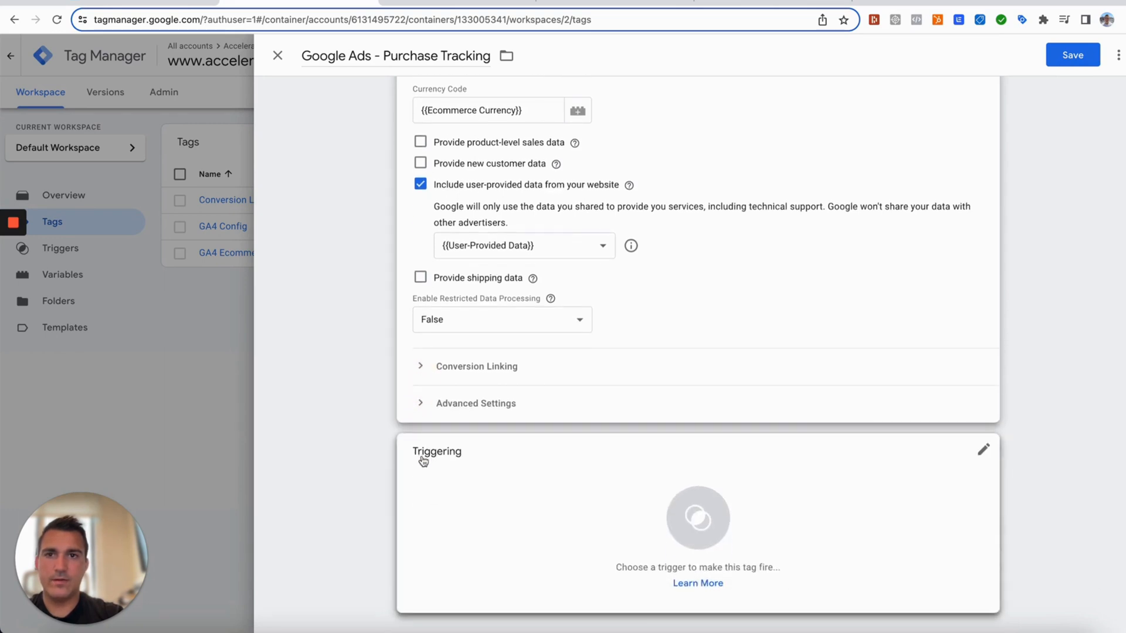
click(573, 499)
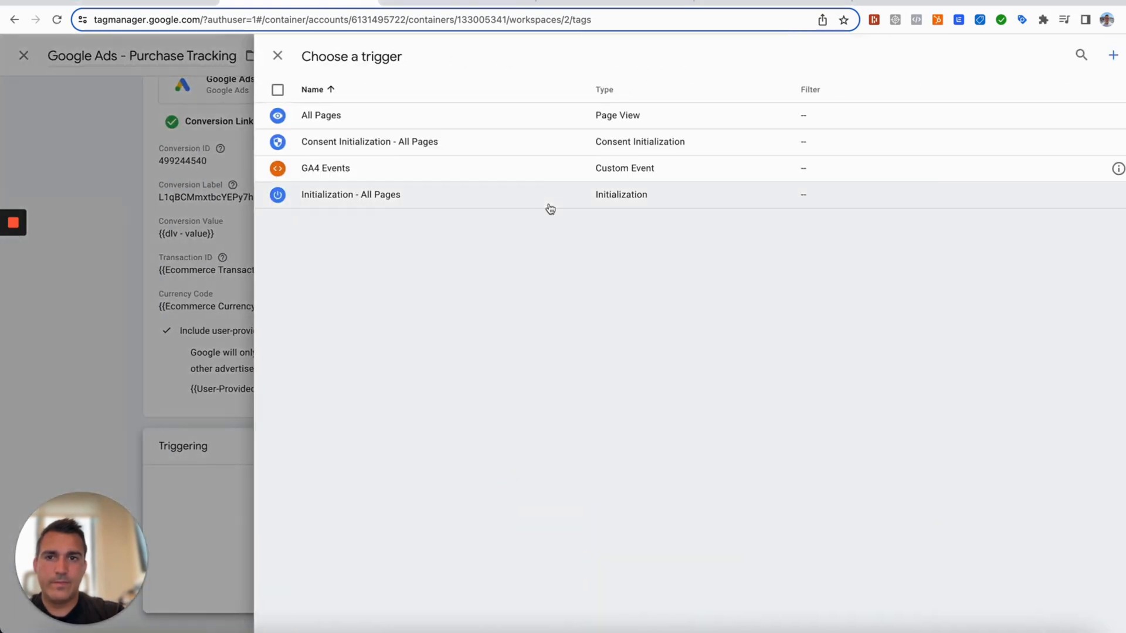
click(1113, 57)
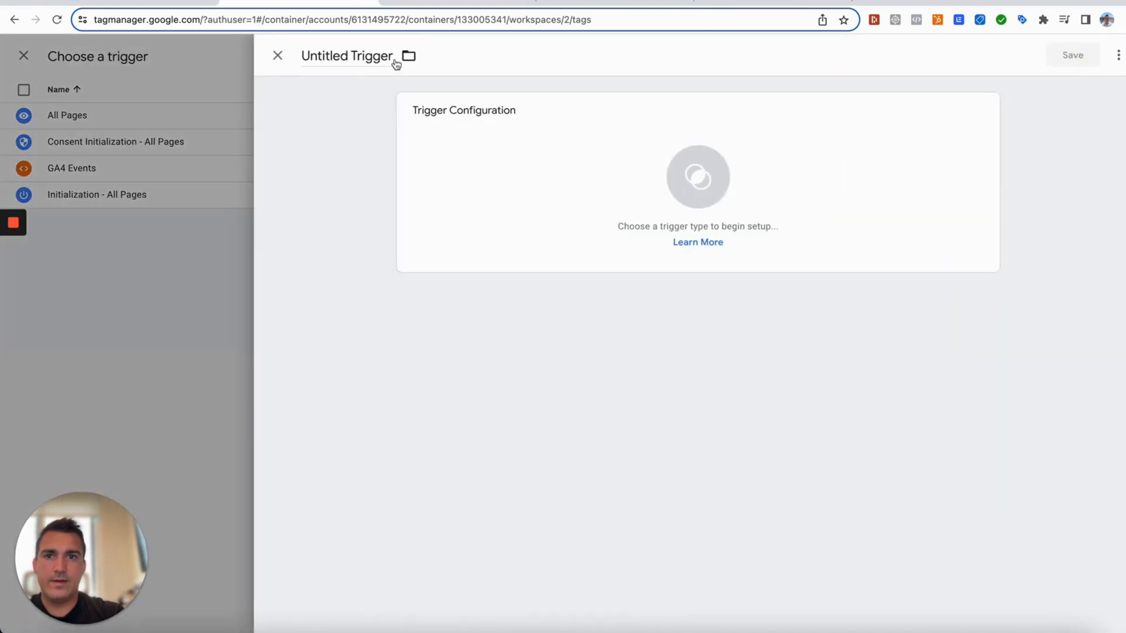
drag(391, 56, 296, 56)
text(GA)
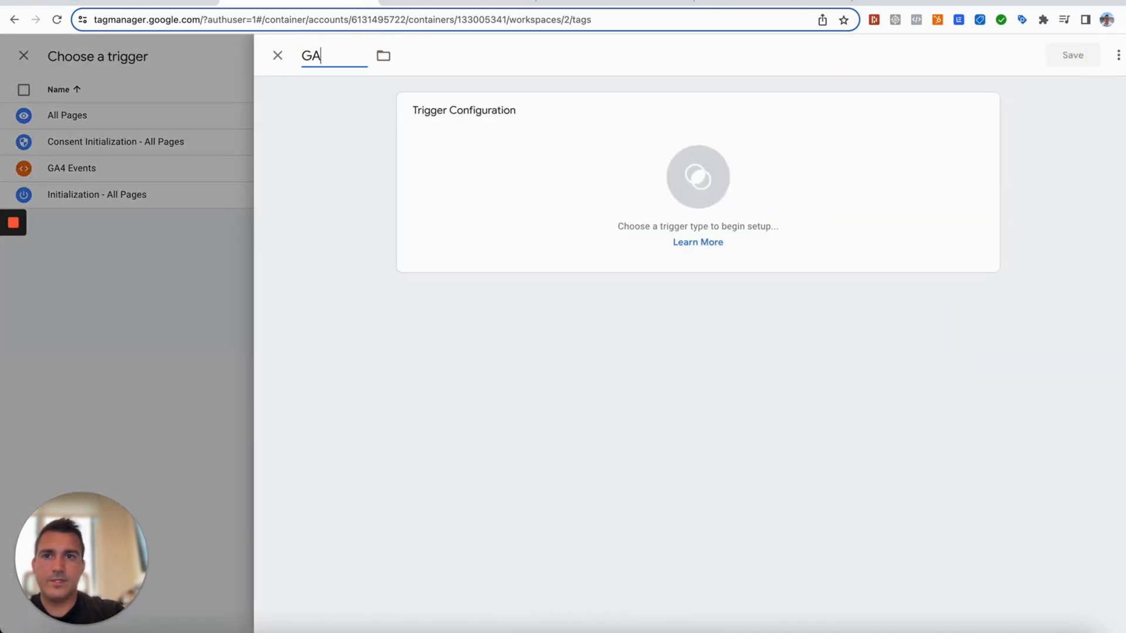
text(4 Purchase)
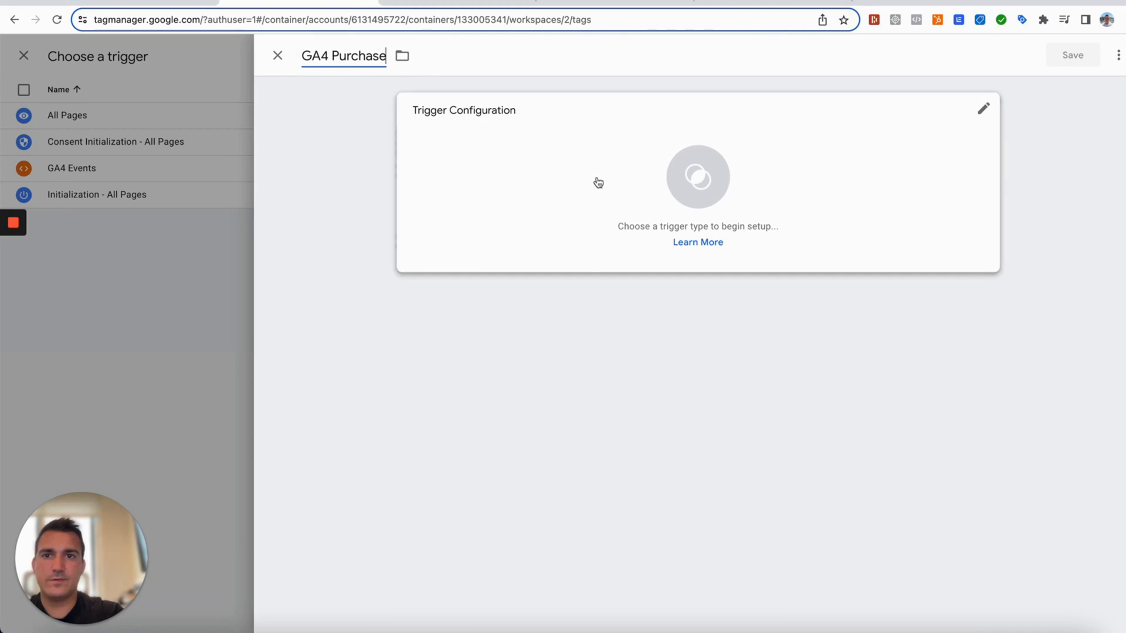
Step: Make GA4 Purchase a Custom Event trigger with the event name purchase and save it
click(598, 181)
scroll(844, 402, down, 4)
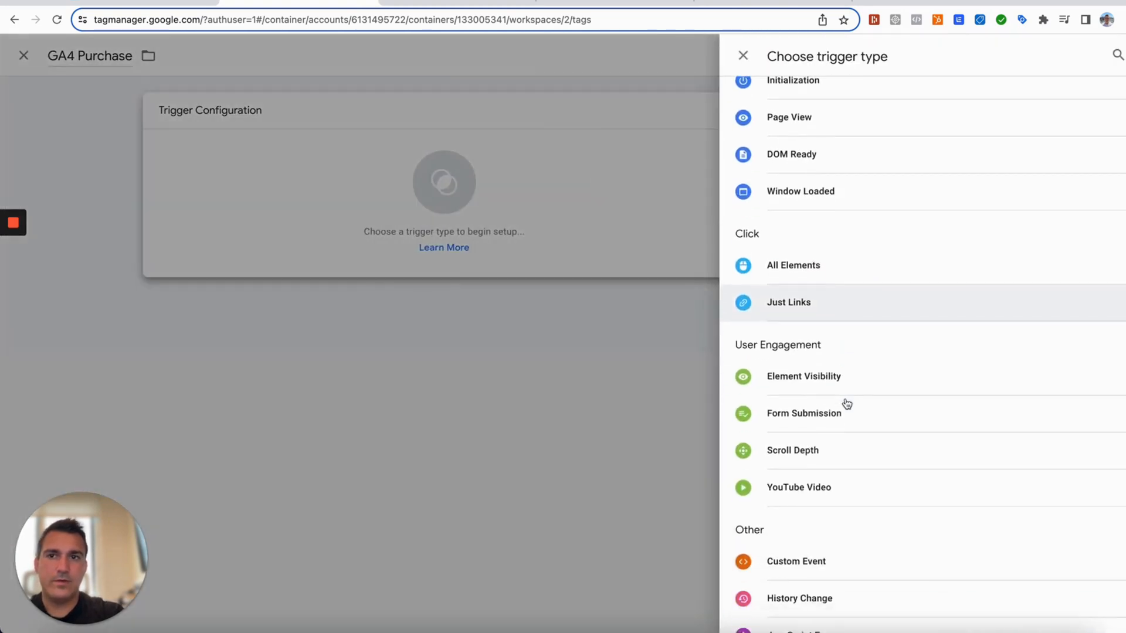
click(796, 469)
click(480, 242)
text(purchase)
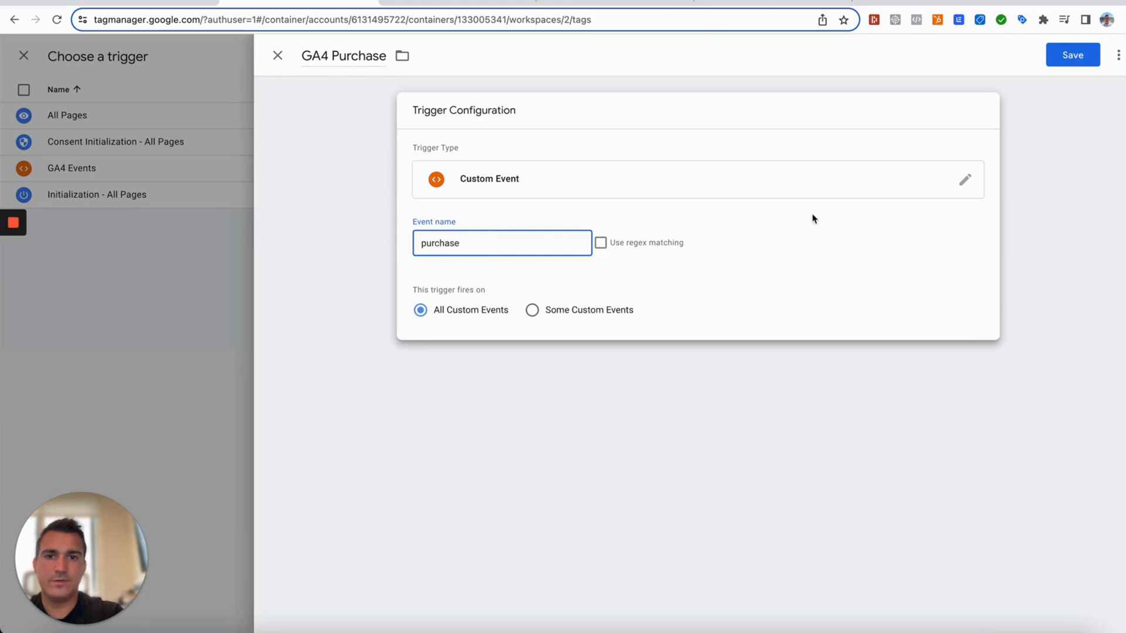
click(1067, 56)
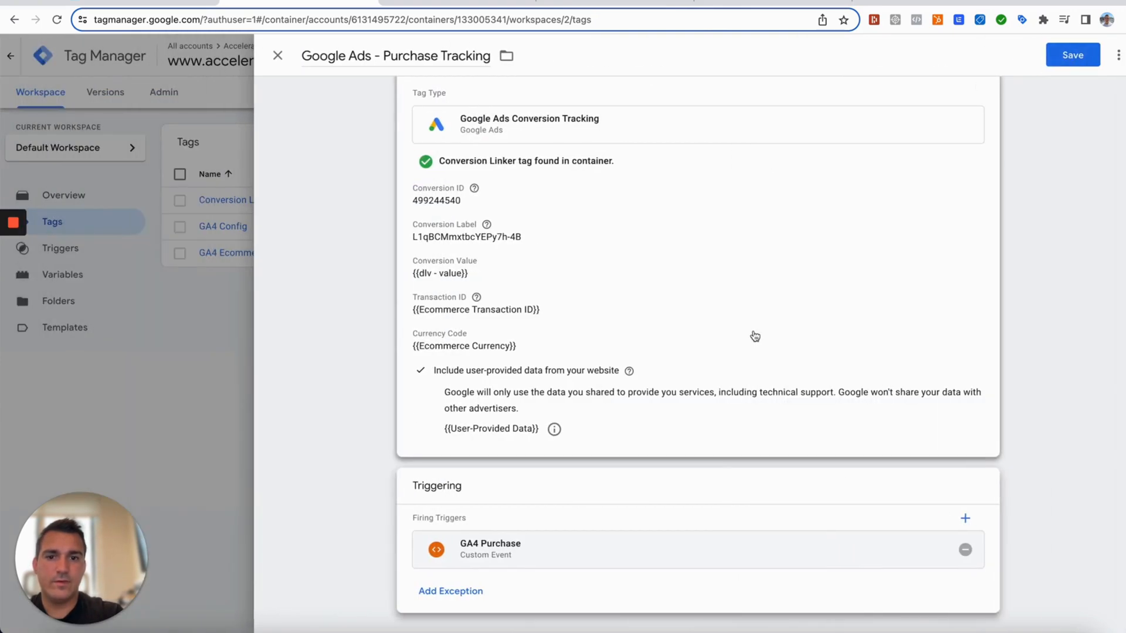
Step: Review the Google Ads - Purchase Tracking tag's configuration and firing trigger and save the tag
scroll(754, 339, up, 1)
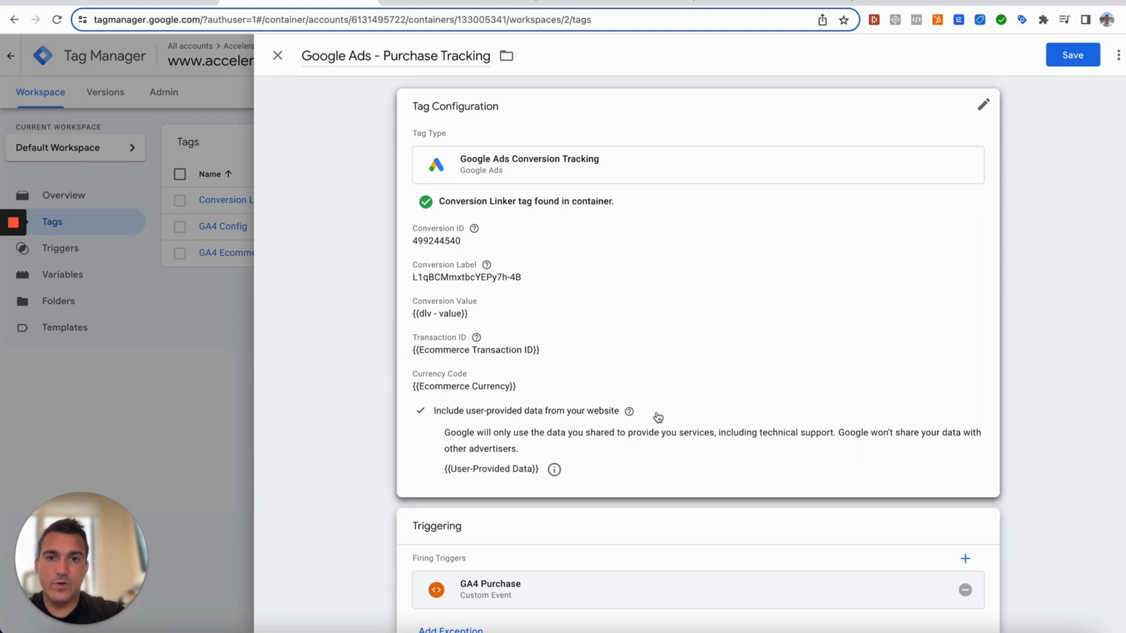
scroll(658, 417, down, 1)
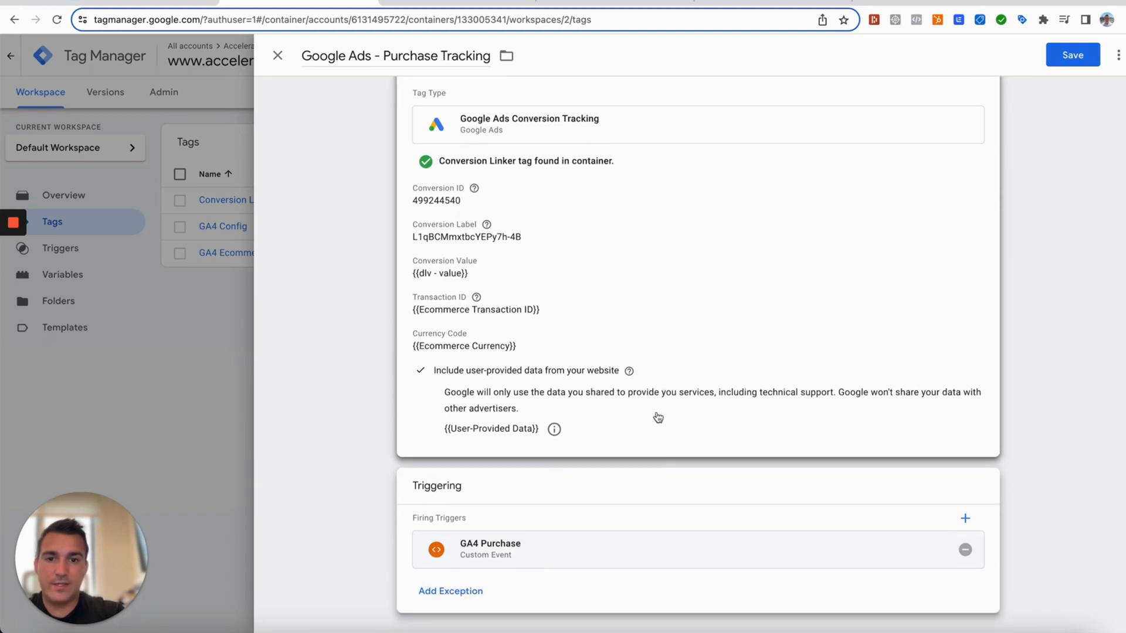
click(1072, 56)
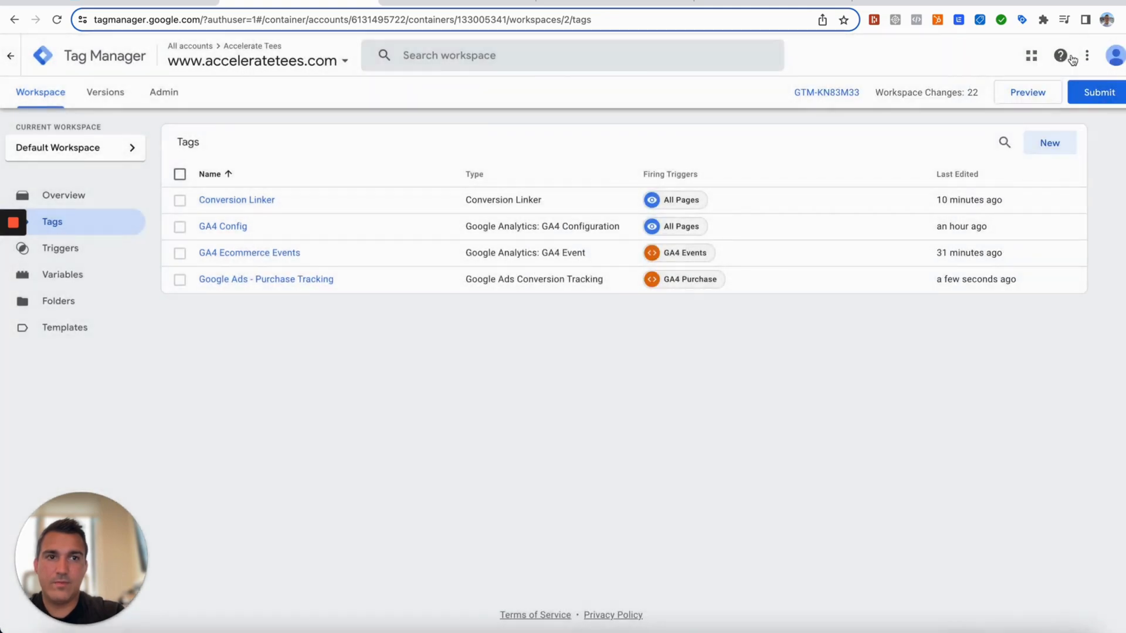
Step: Switch to Google Ads, finish the new conversion action setup and open the Purchase conversion action's details
click(772, 1)
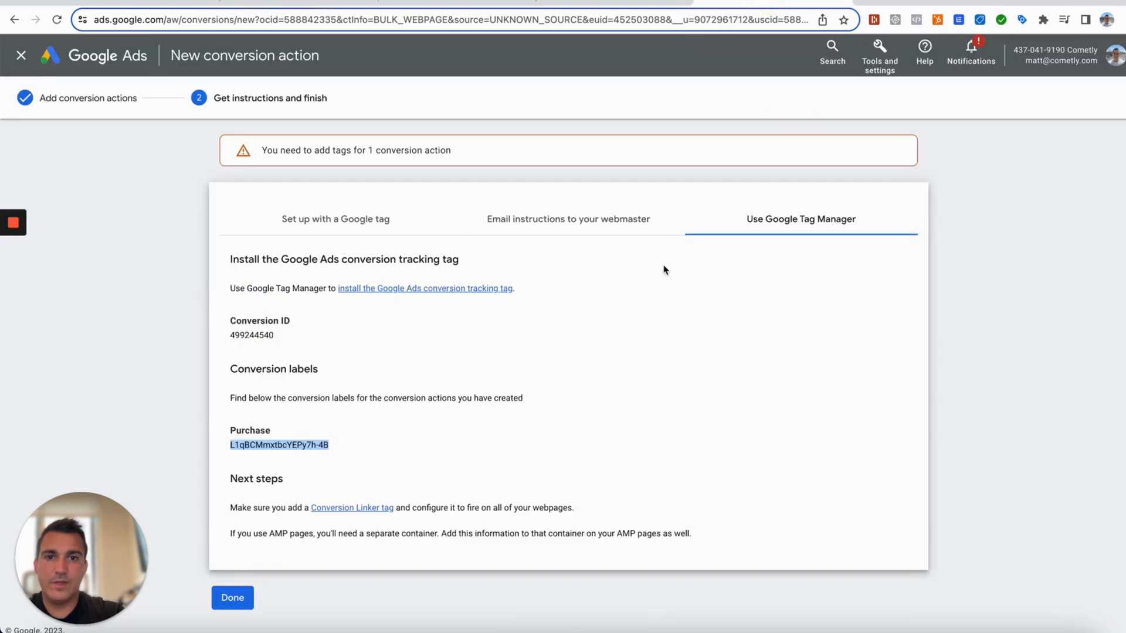
click(232, 597)
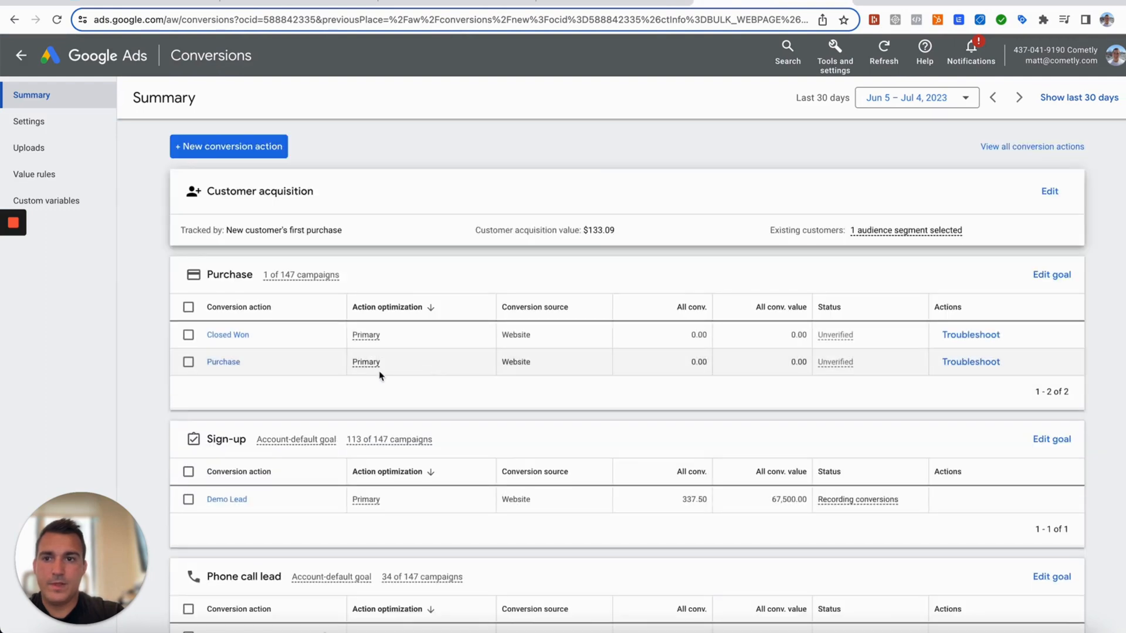
click(223, 364)
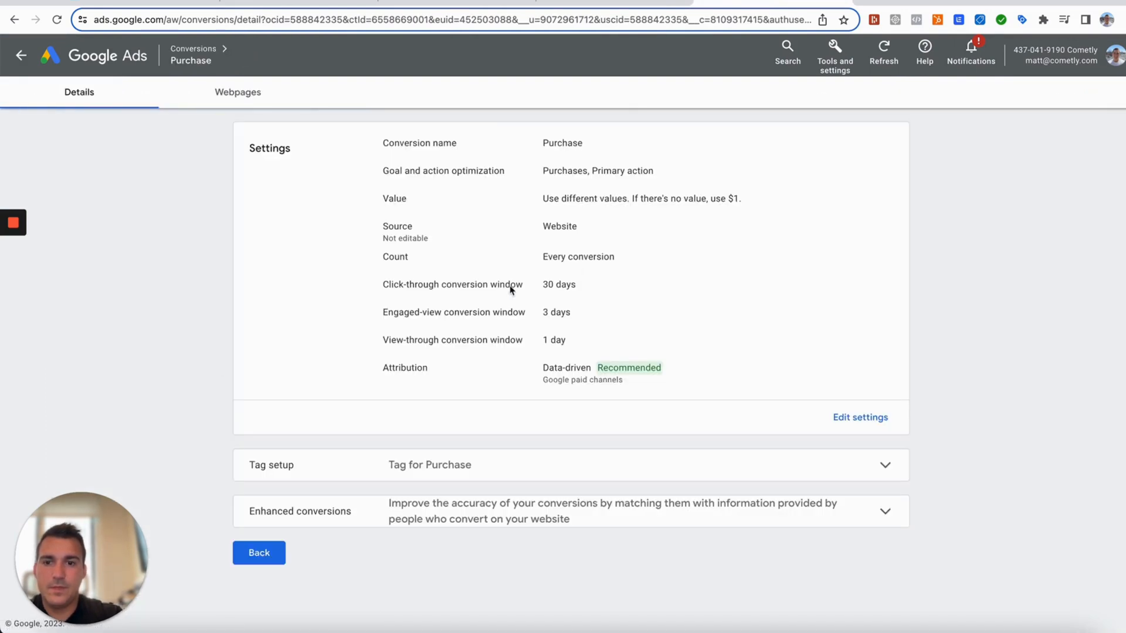
Step: Choose Google Tag Manager as the Purchase action's tag installation method and expand the Enhanced conversions section
click(482, 472)
scroll(483, 472, down, 3)
click(655, 417)
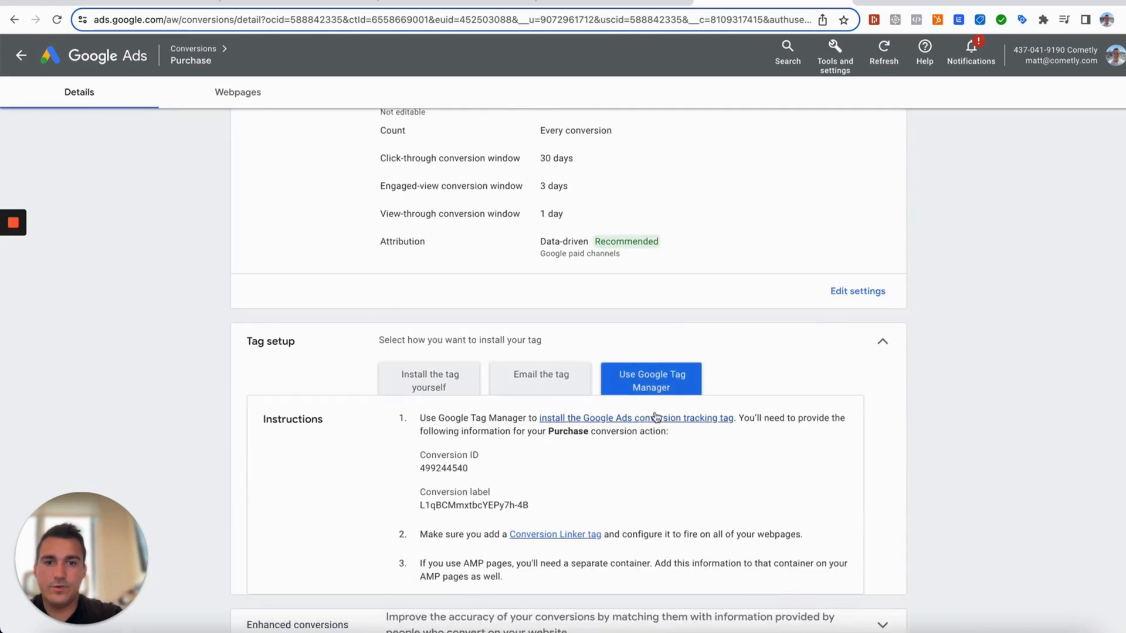
scroll(656, 415, down, 2)
click(492, 543)
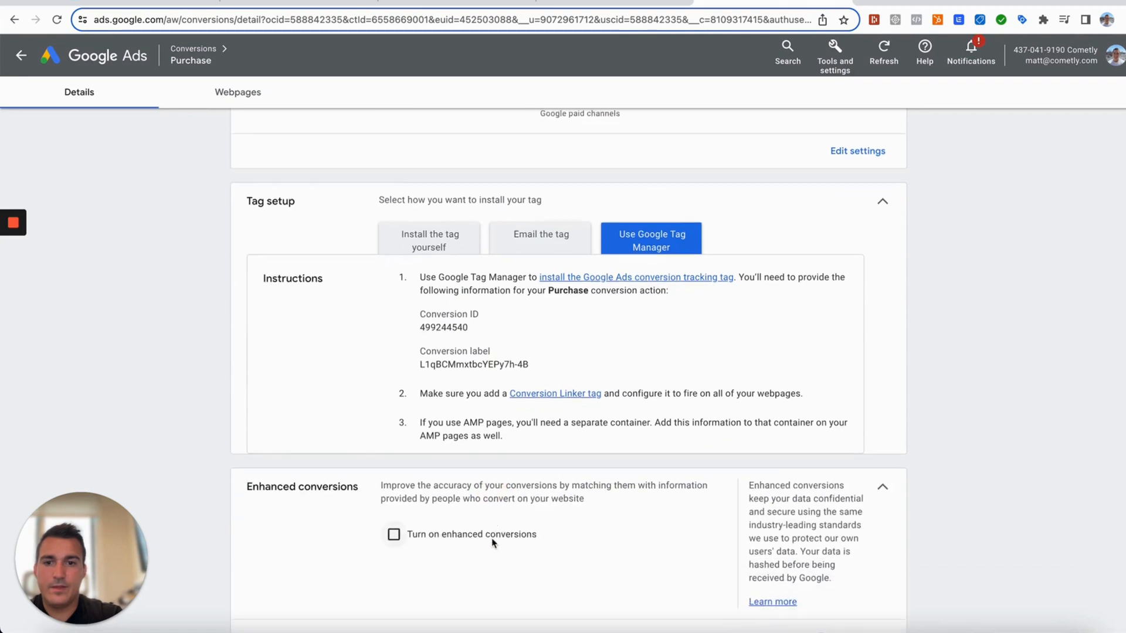
Step: Turn on enhanced conversions for the Purchase action with Google tag or Google Tag Manager as the implementation method
scroll(493, 540, down, 3)
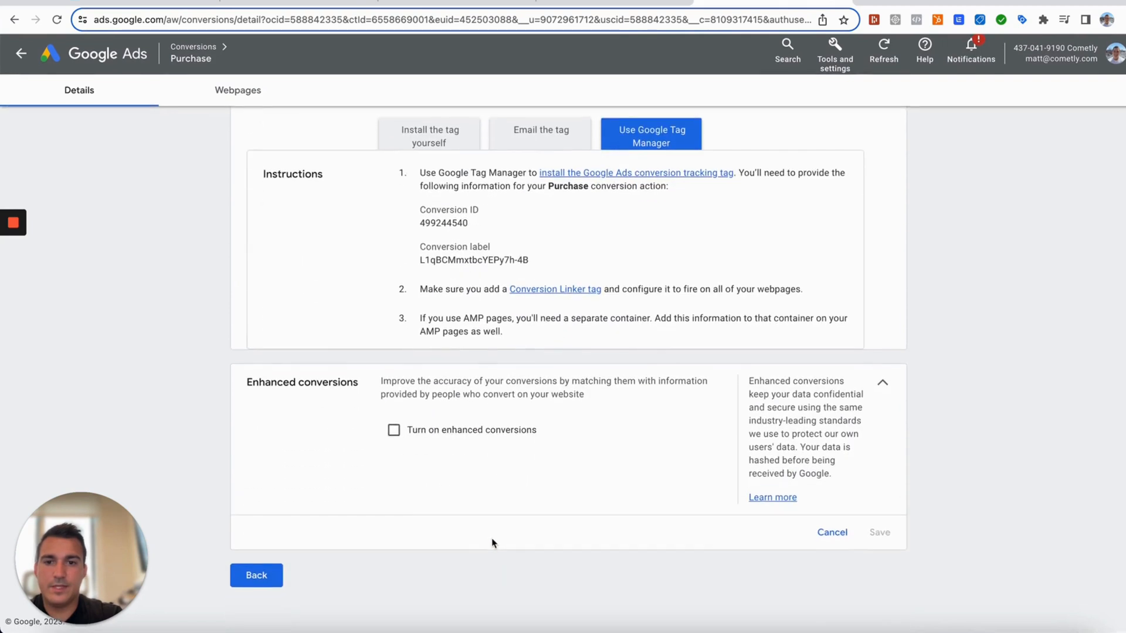
click(394, 434)
scroll(598, 476, down, 2)
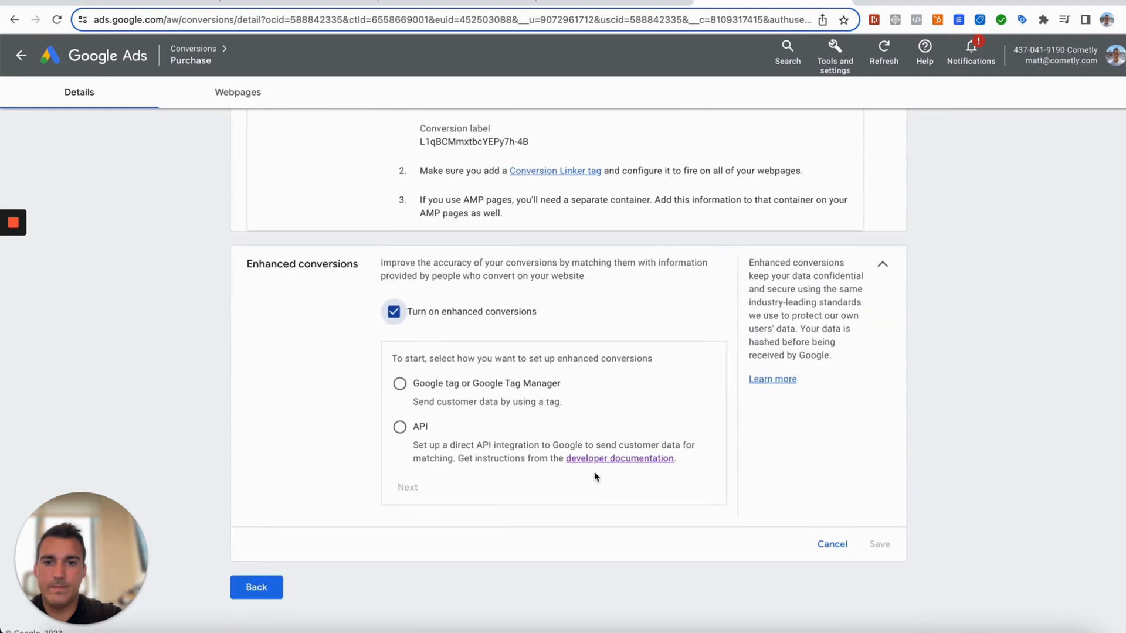
click(400, 385)
click(405, 489)
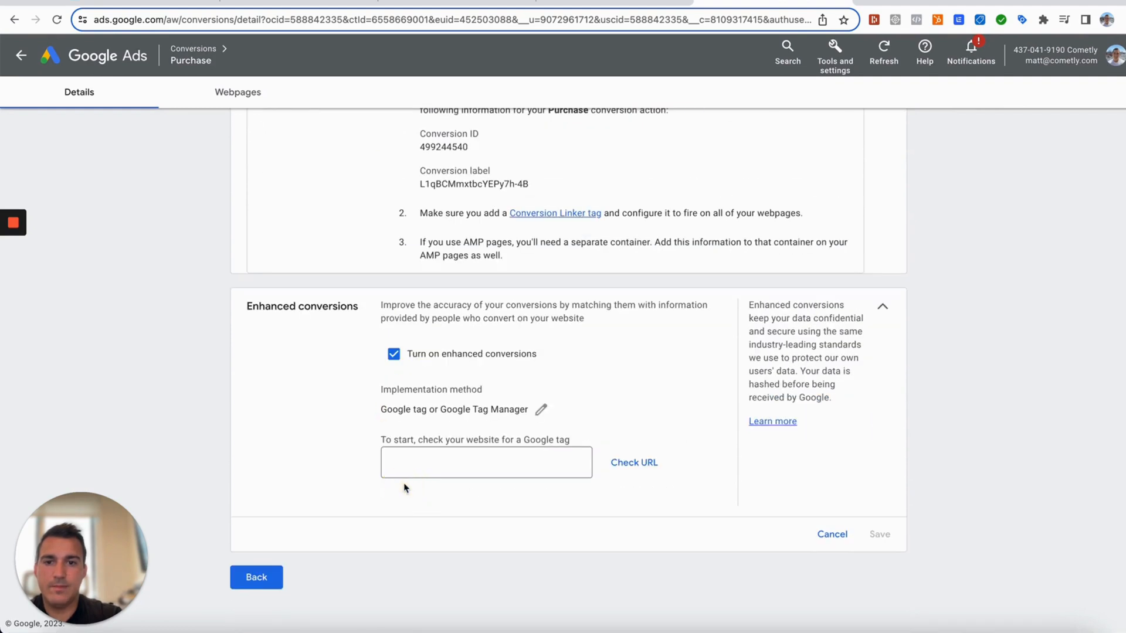
Step: Check acceleratetees.com for a Google tag and save the enhanced conversions settings
click(440, 464)
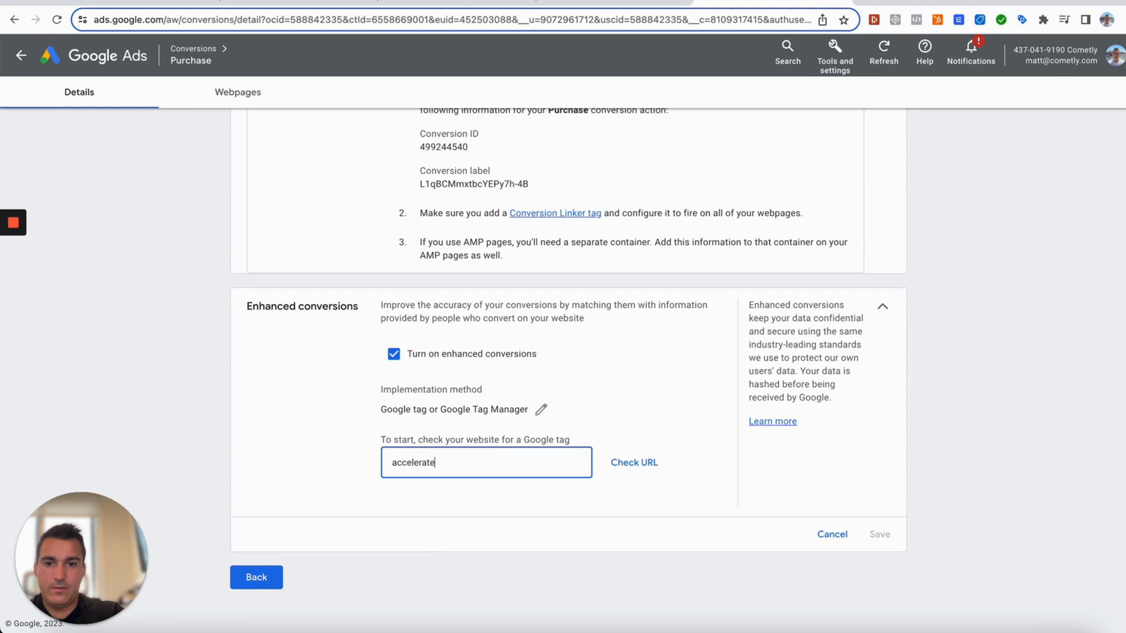
text(acceleratetees.com)
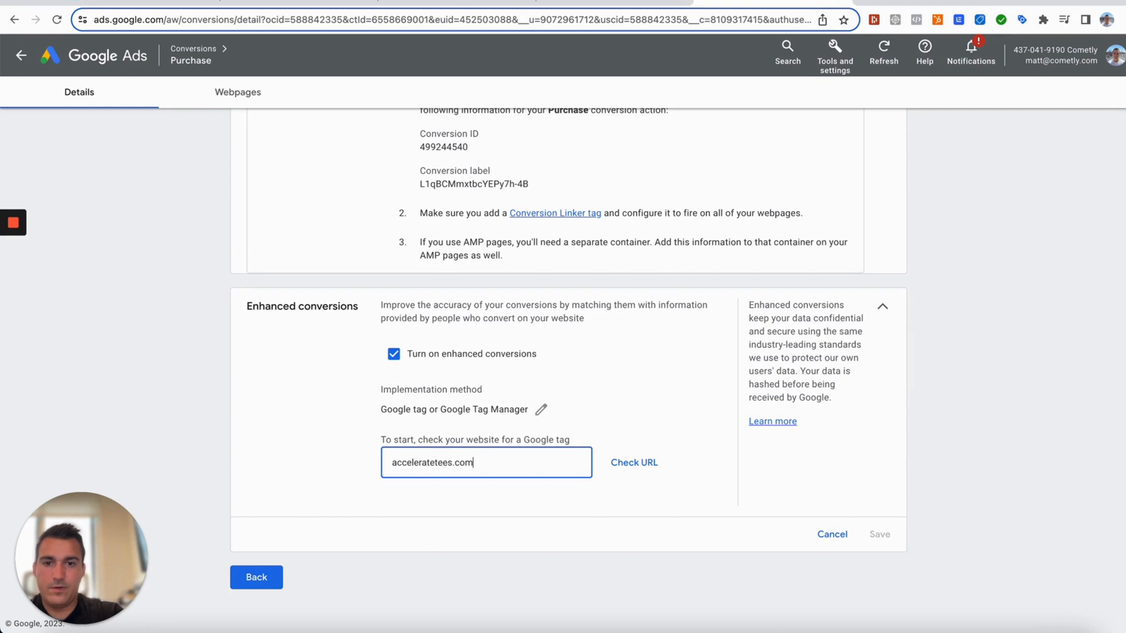
click(636, 464)
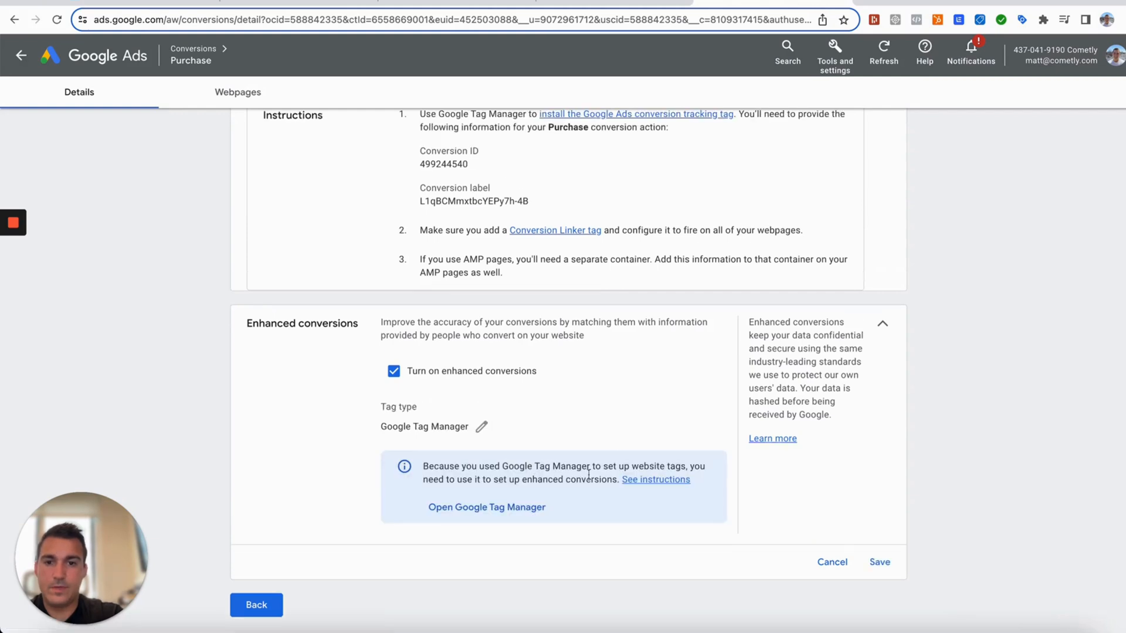
click(876, 562)
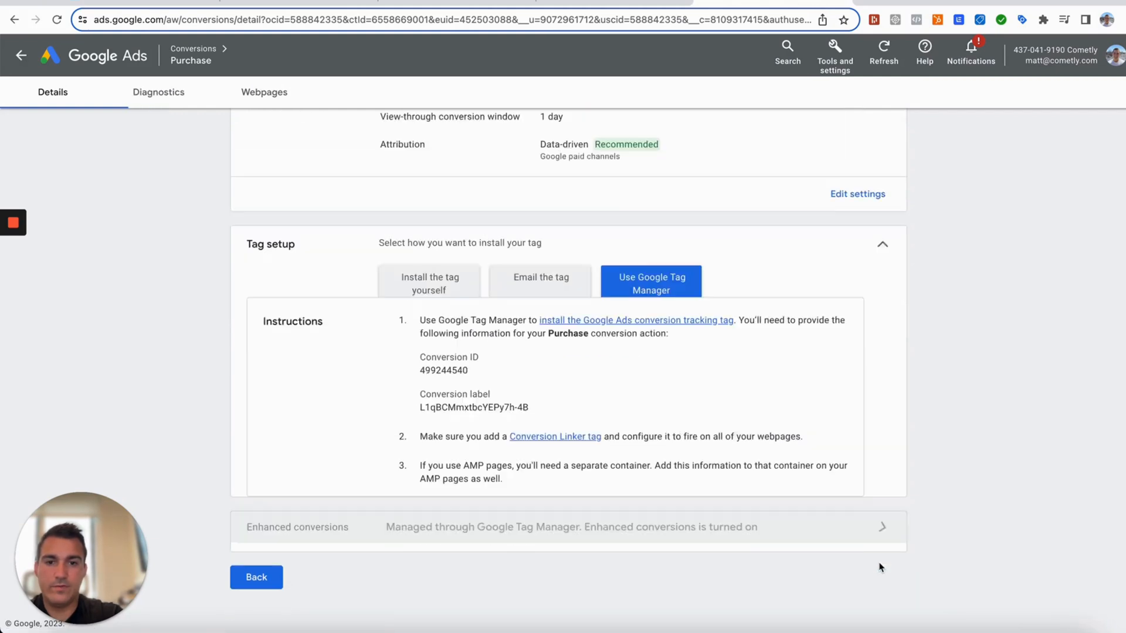
Step: Recheck the saved enhanced conversions settings and return to the conversions summary
click(824, 544)
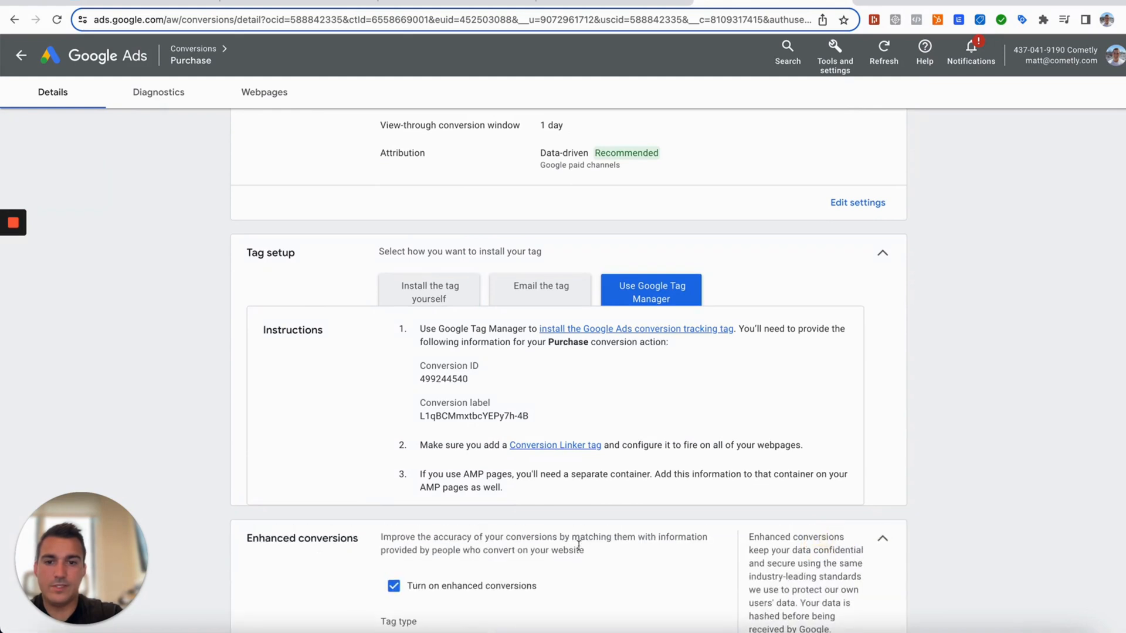
click(881, 542)
click(258, 580)
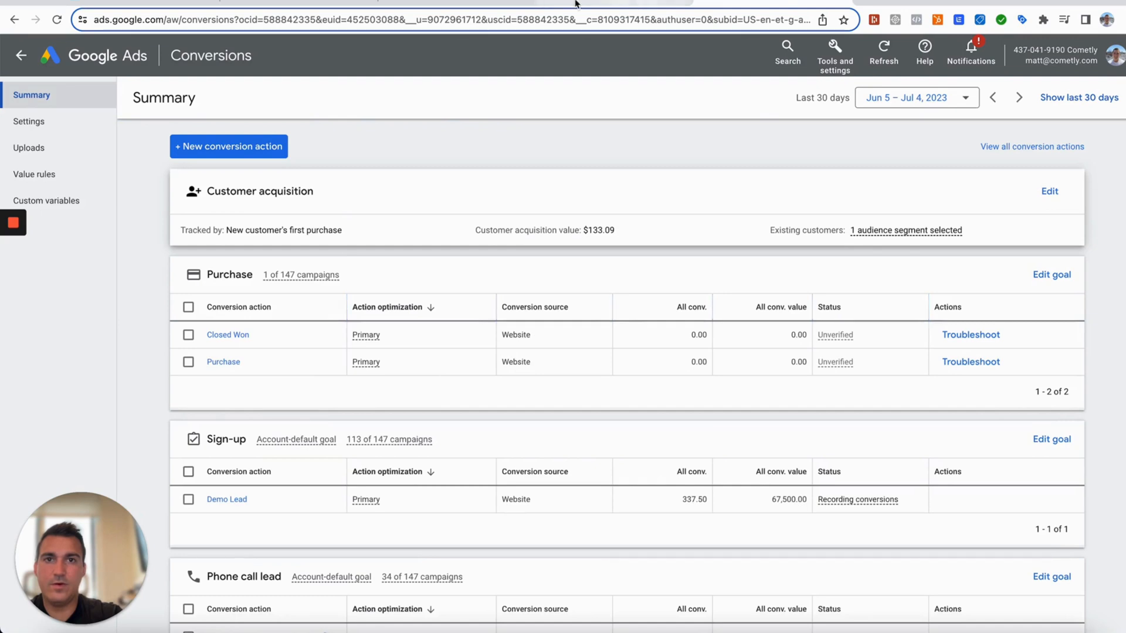
Step: Close the old Tag Assistant and checkout pages and start a fresh Google Tag Manager preview connected to the acceleratetees.com store
click(443, 5)
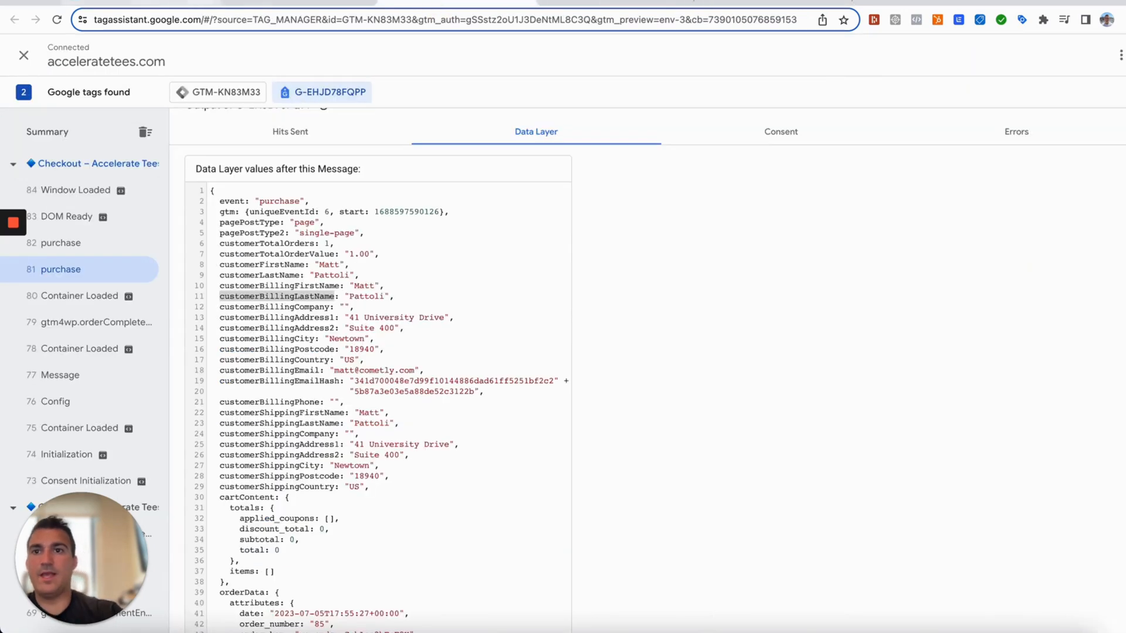
click(526, 1)
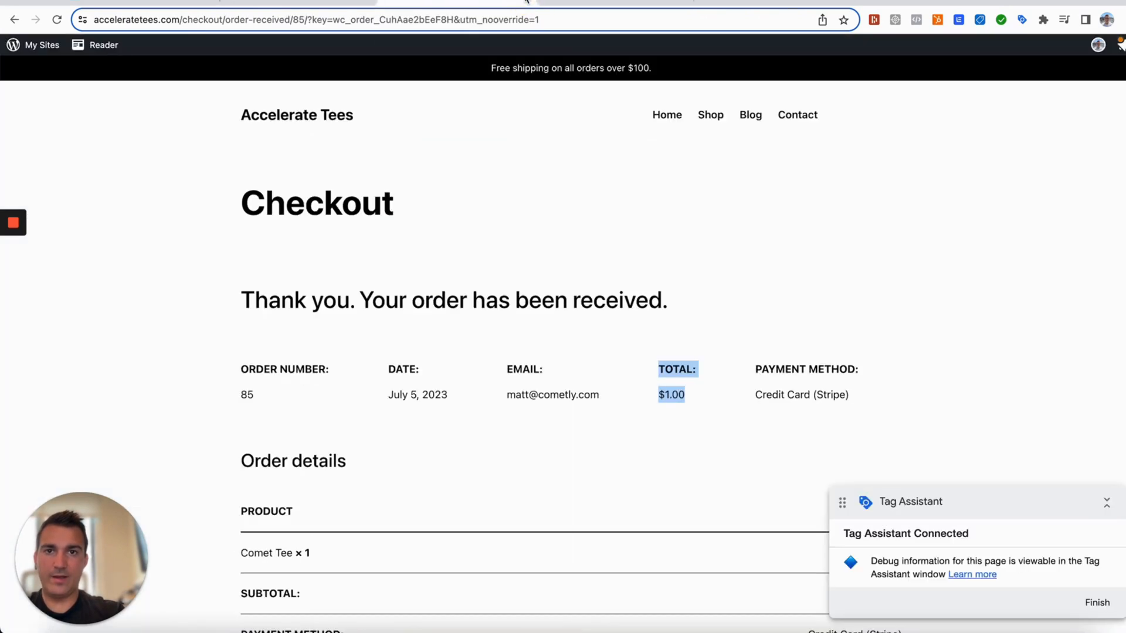
click(526, 2)
click(270, 2)
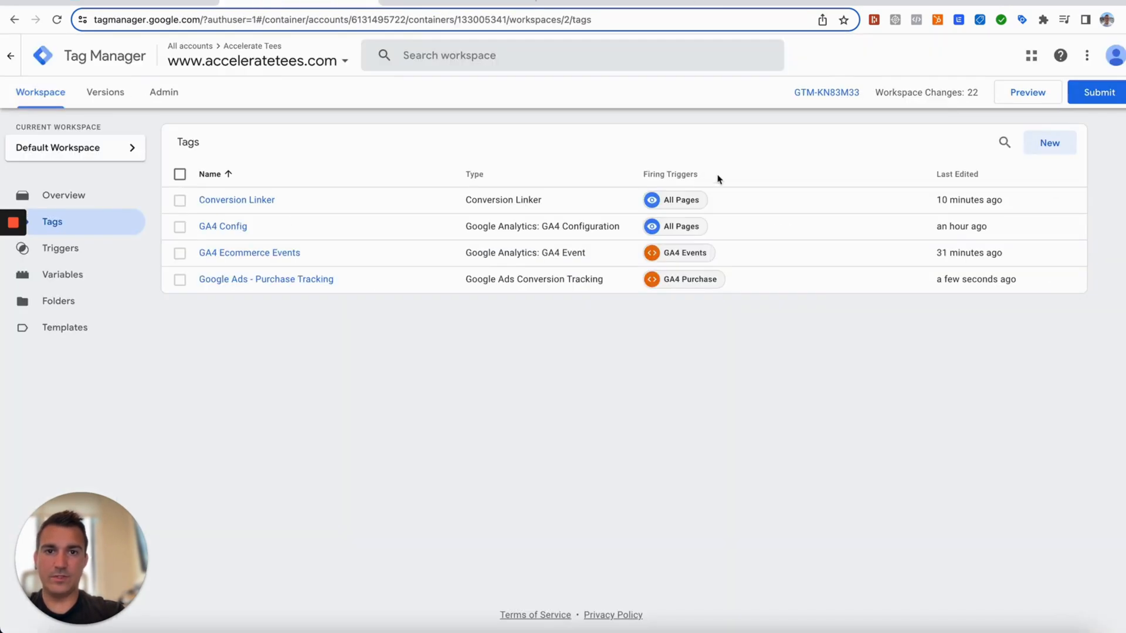
click(1017, 92)
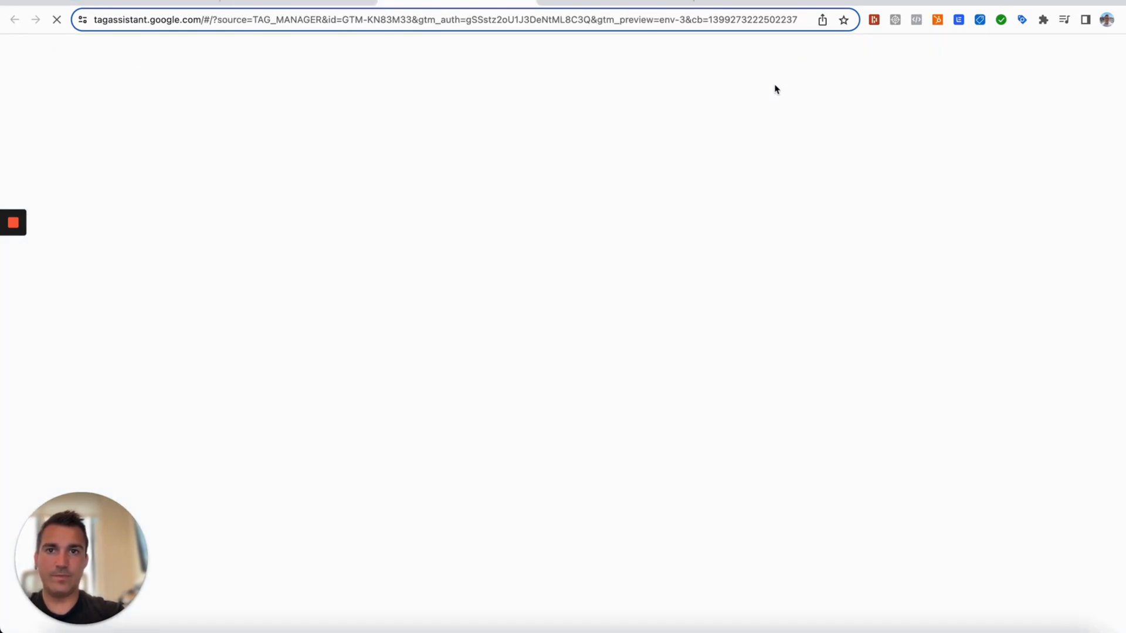
click(569, 394)
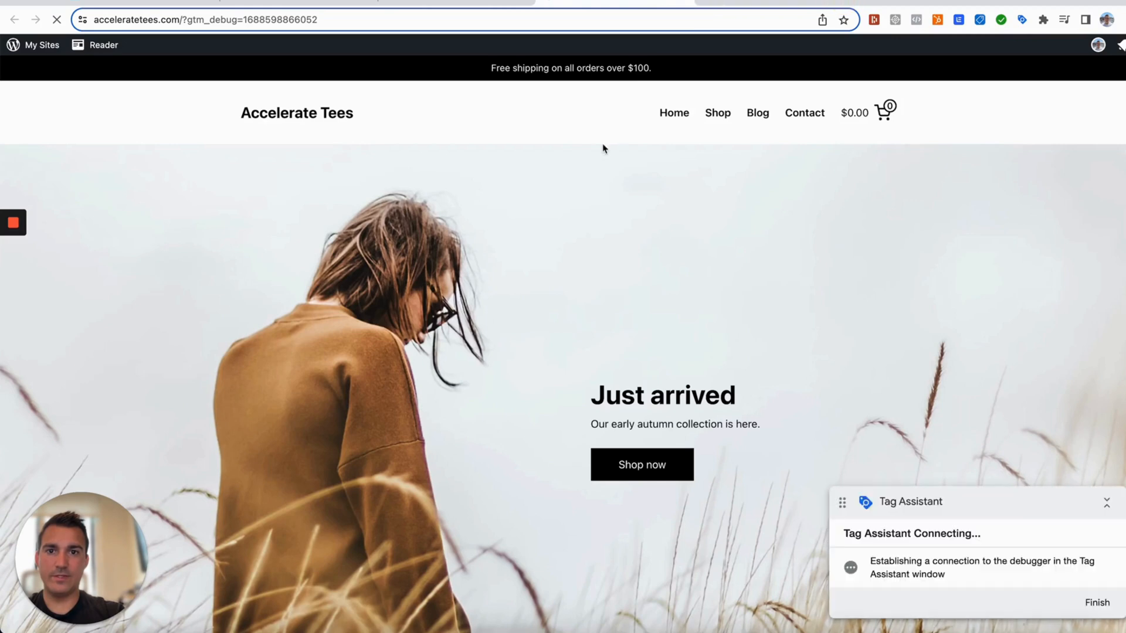
Step: Examine the customer fields in the Accelerate Tees page's data layer for container GTM-KN83M33 in the connected Tag Assistant session
click(457, 3)
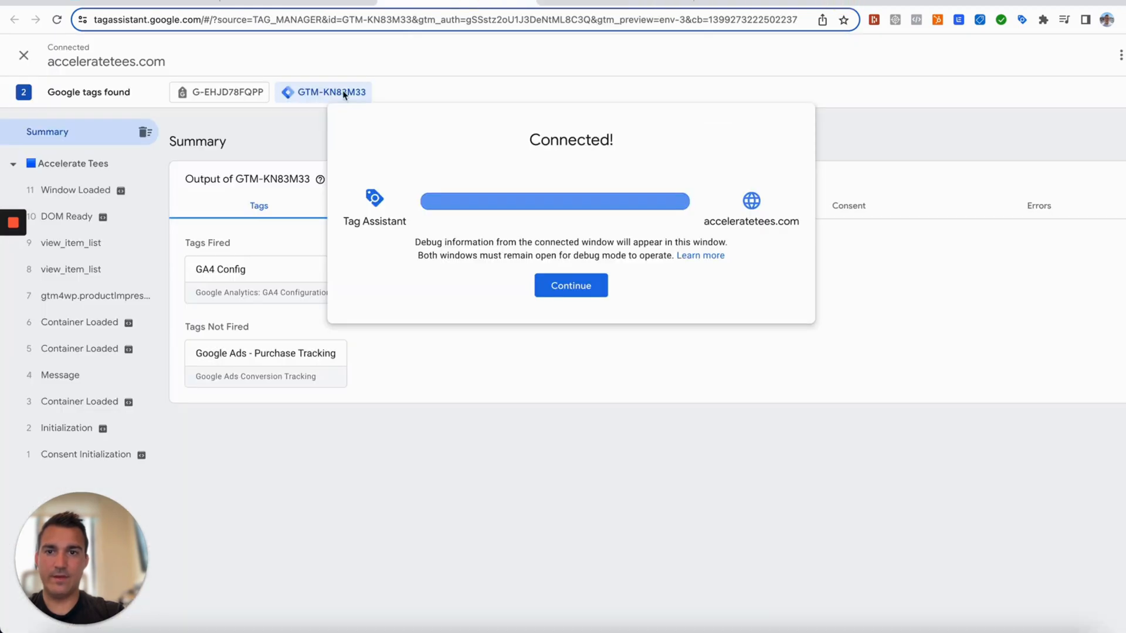
click(554, 287)
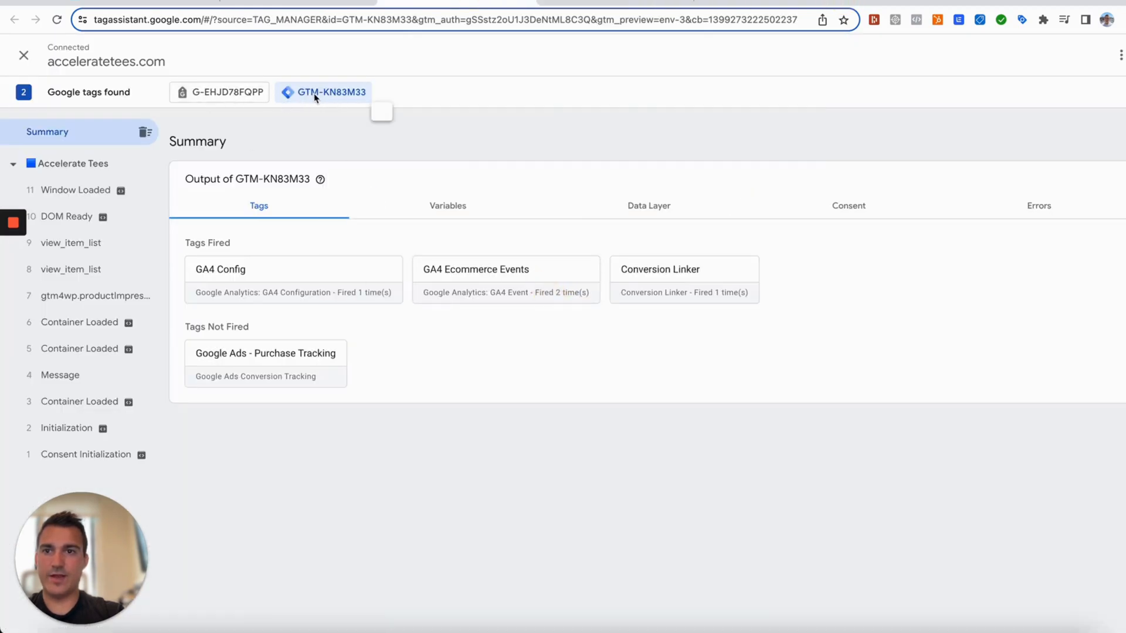
click(73, 165)
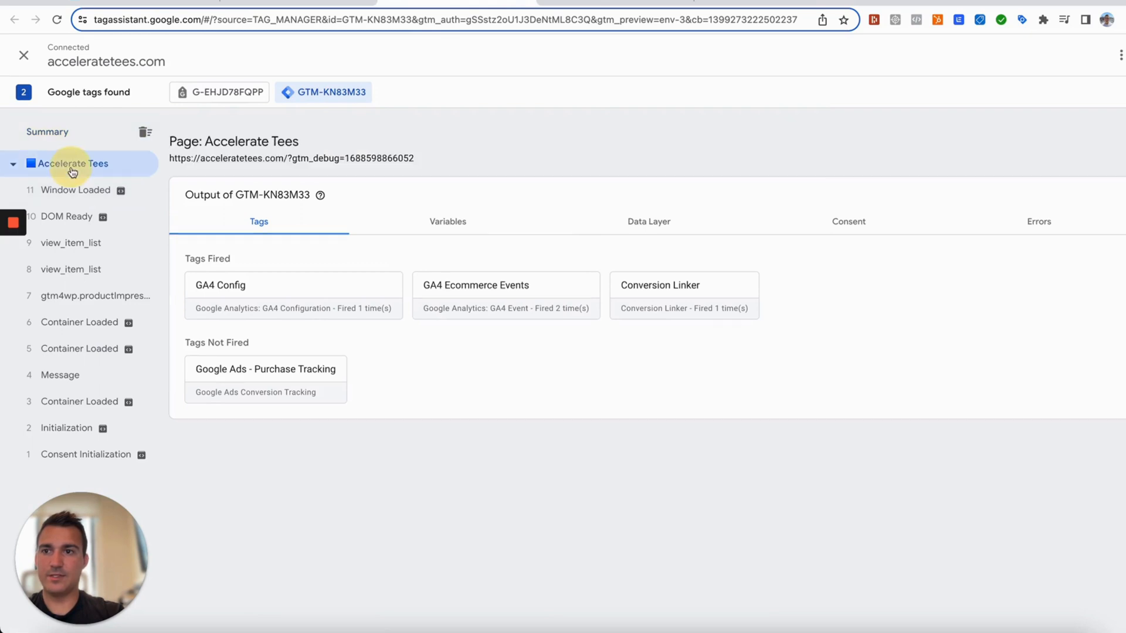
click(460, 223)
click(671, 231)
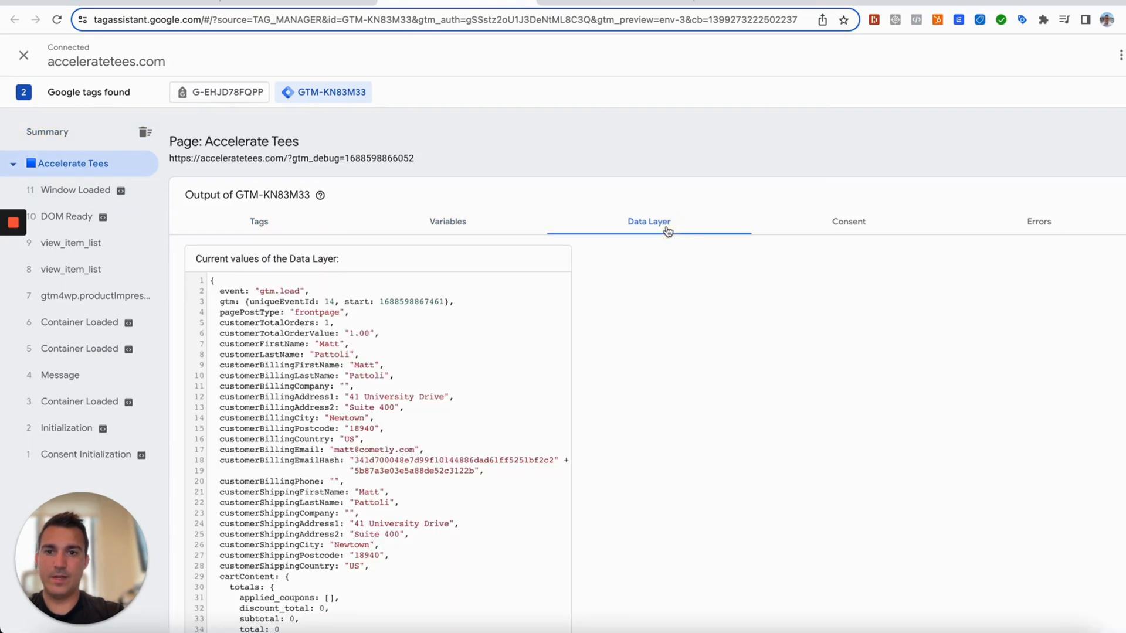
drag(375, 573, 204, 289)
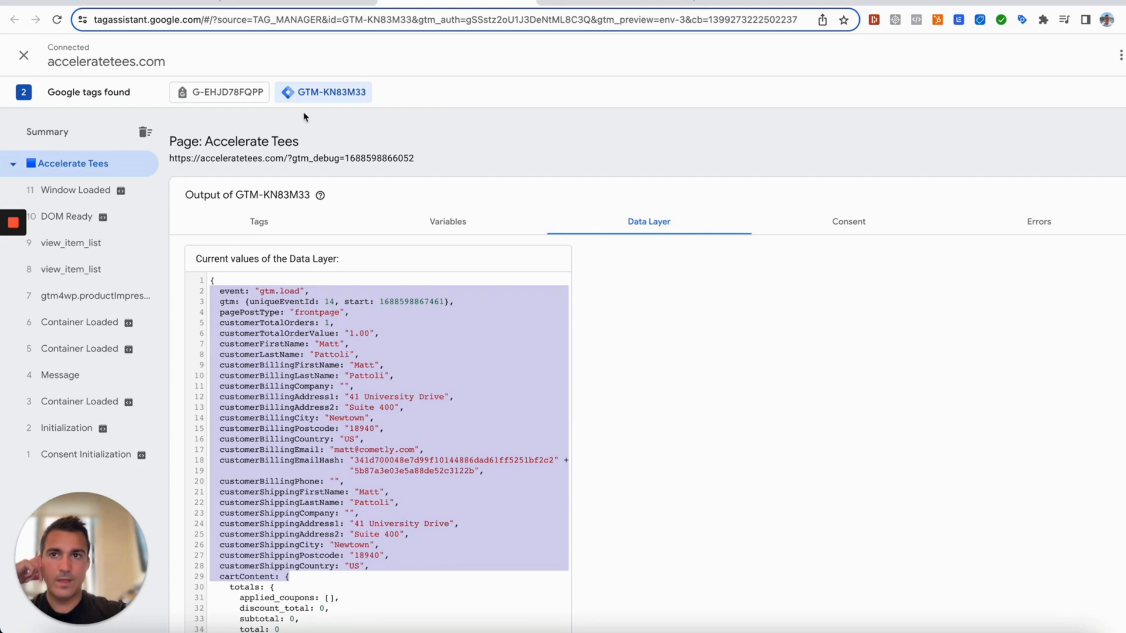
Step: Switch to the Setup WooCommerce Google Ad Conversion Tracking document and review the data layer variables listed for enhanced conversions
click(144, 5)
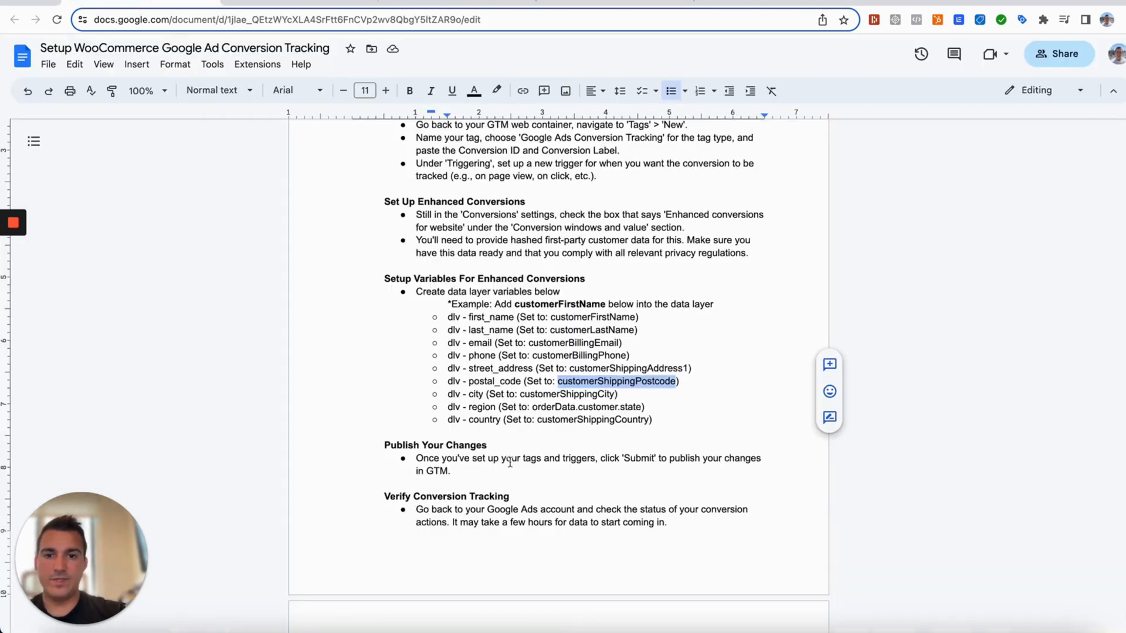
scroll(459, 387, down, 1)
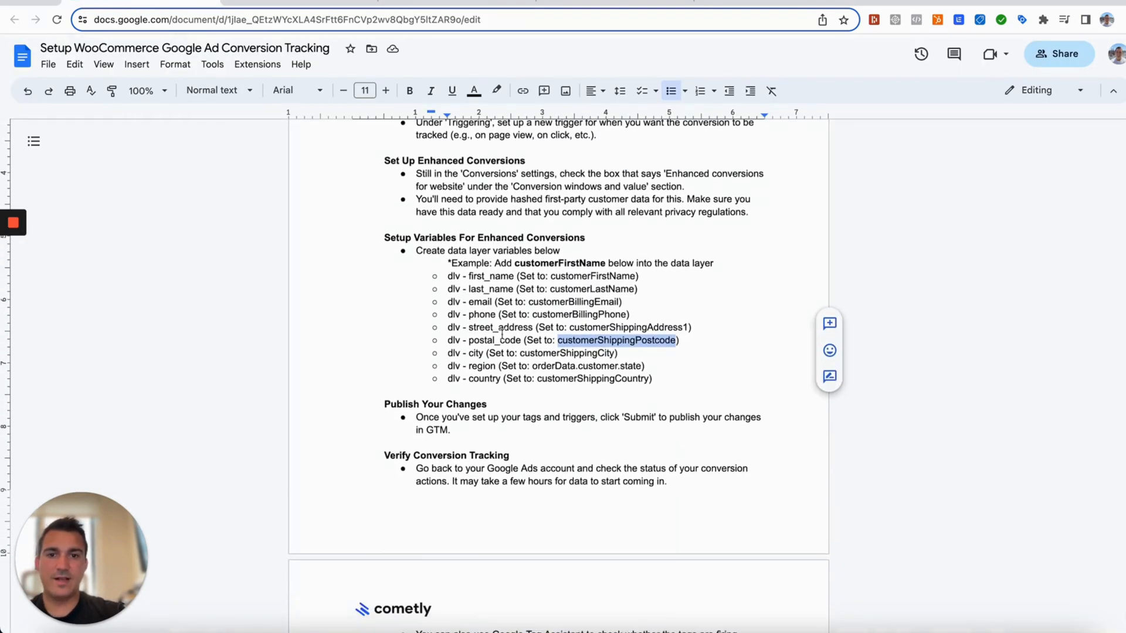
click(671, 381)
drag(671, 381, 397, 246)
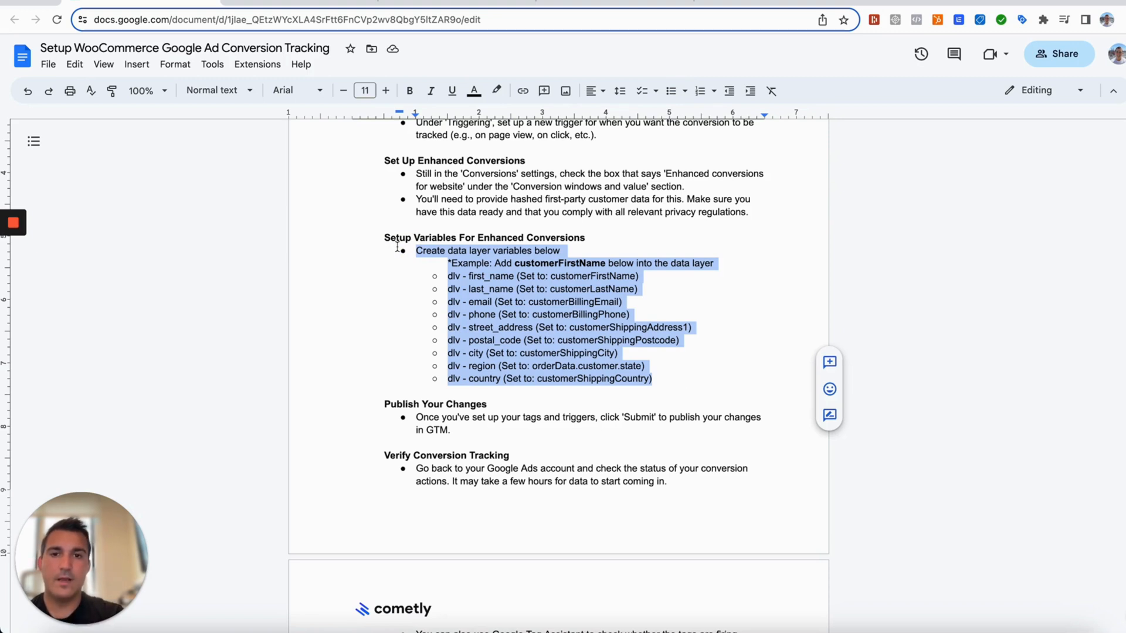
click(479, 236)
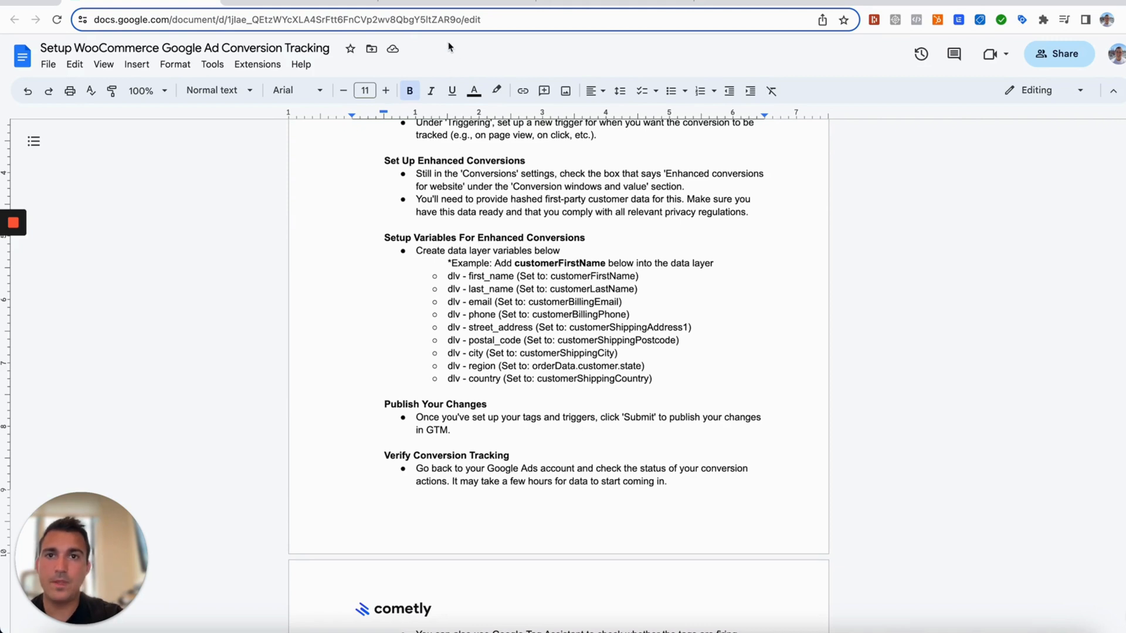
Step: Return to the Google Tag Manager workspace and publish its changes to the Live environment as a new version without a name or description
click(320, 1)
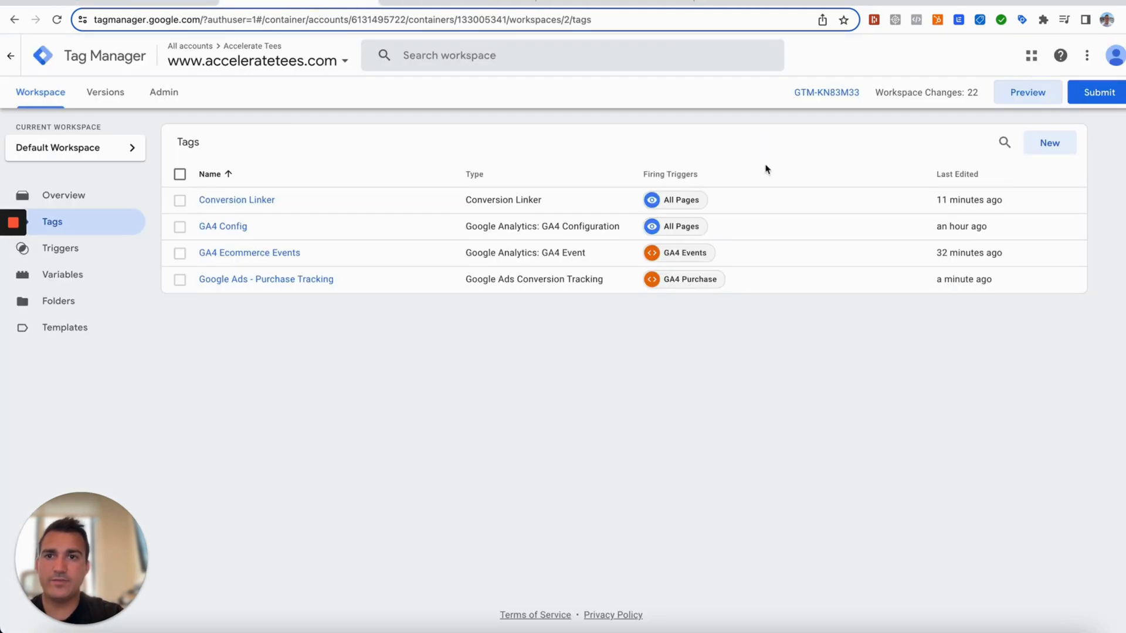
click(1111, 94)
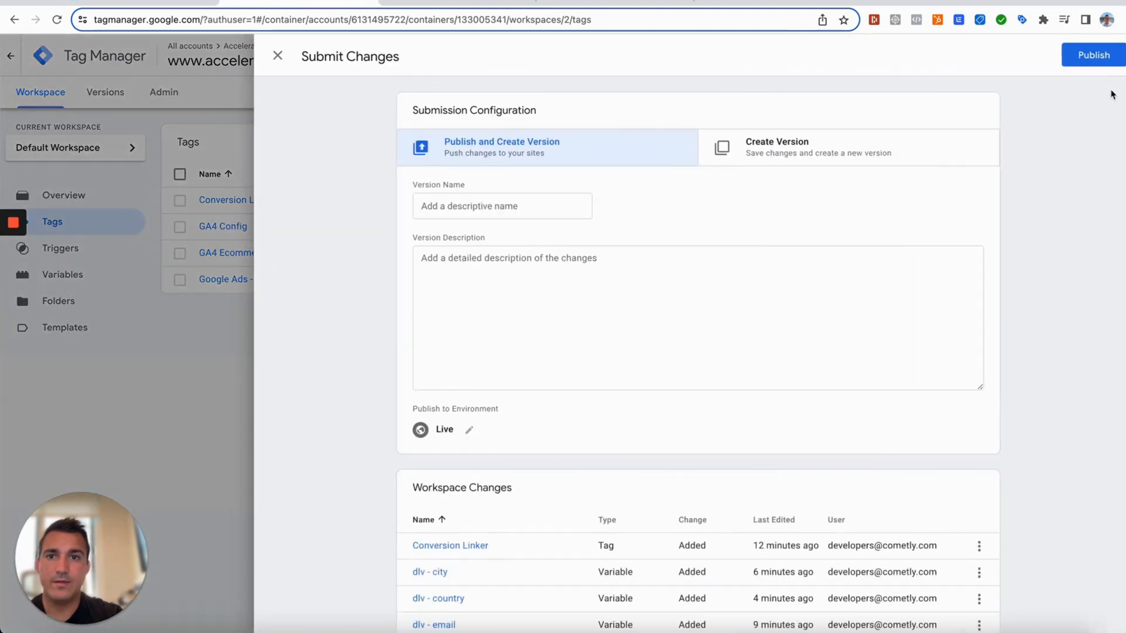
click(1107, 57)
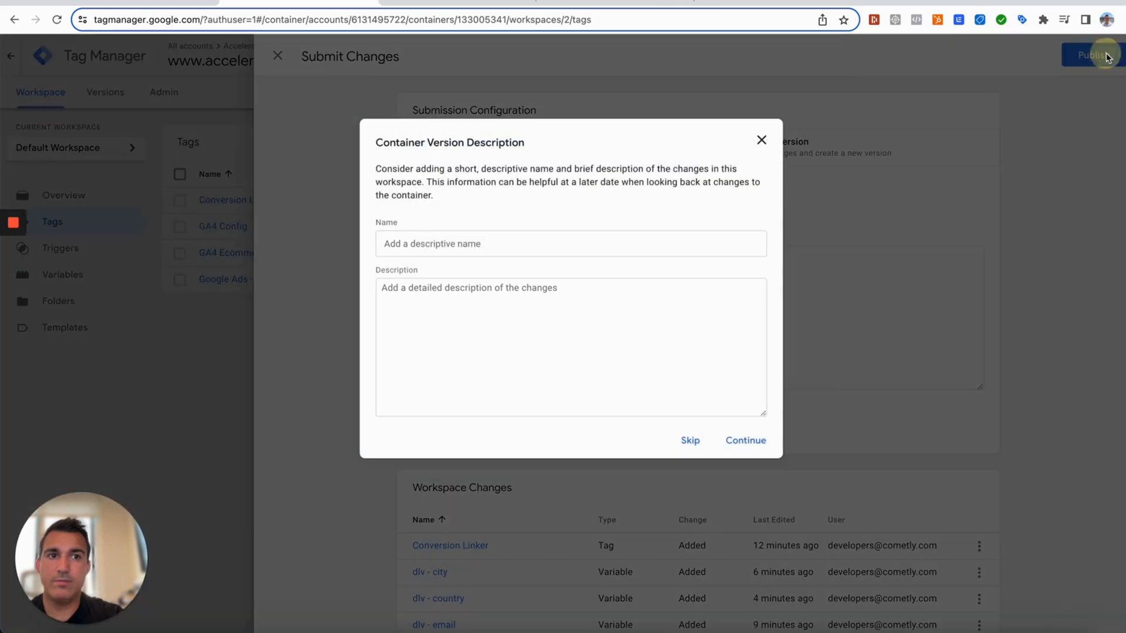
click(754, 448)
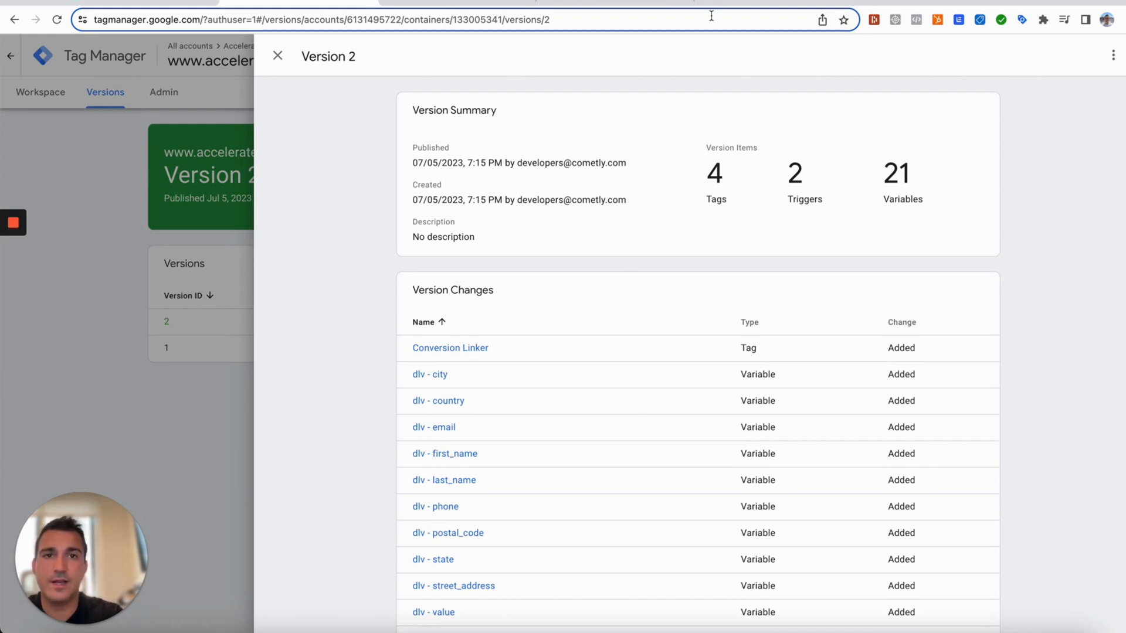
mouse_move(20, 226)
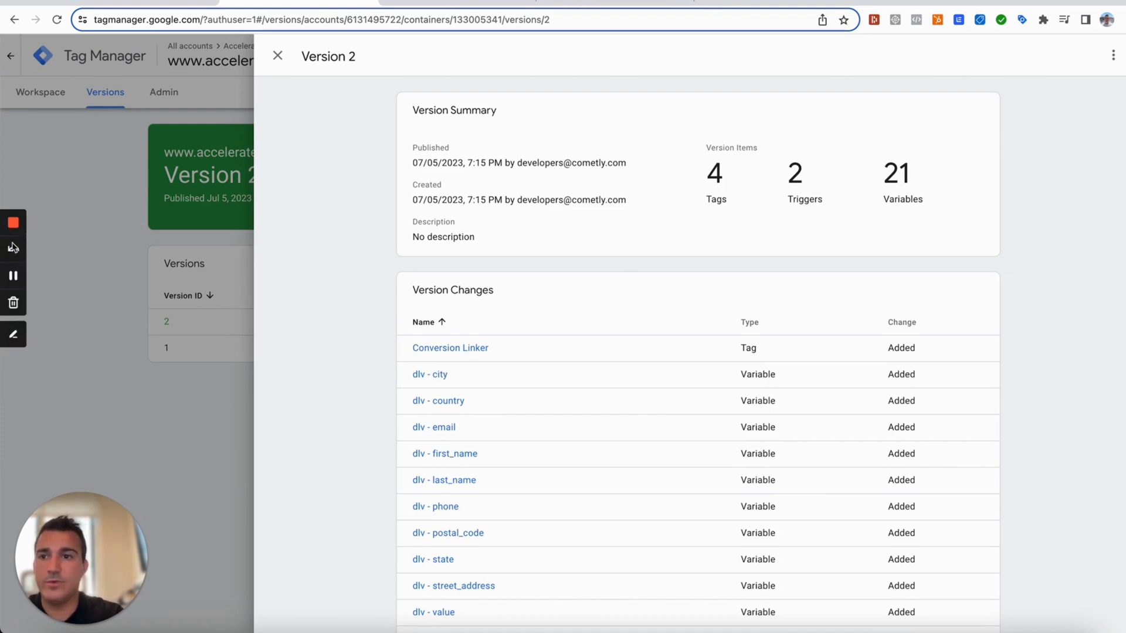